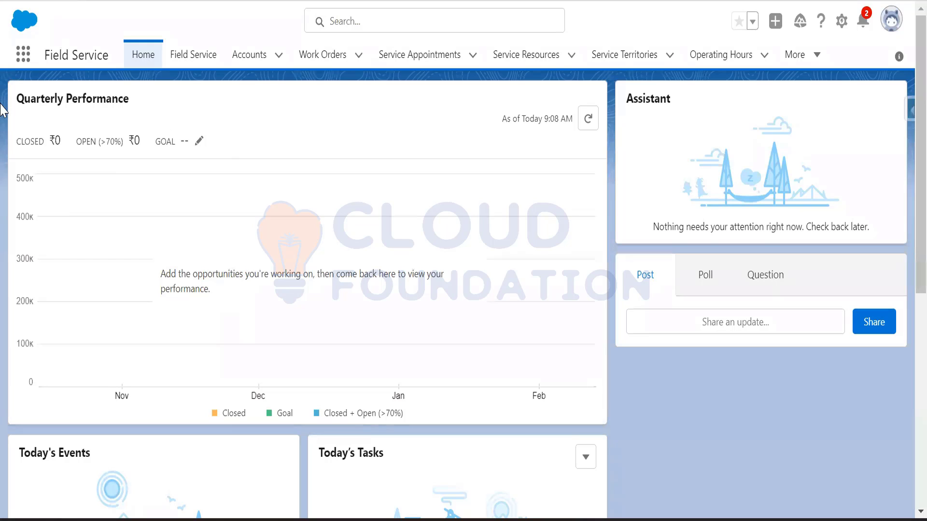
Find "field service" among the available apps and open the Field Service Admin app.
left_click(23, 57)
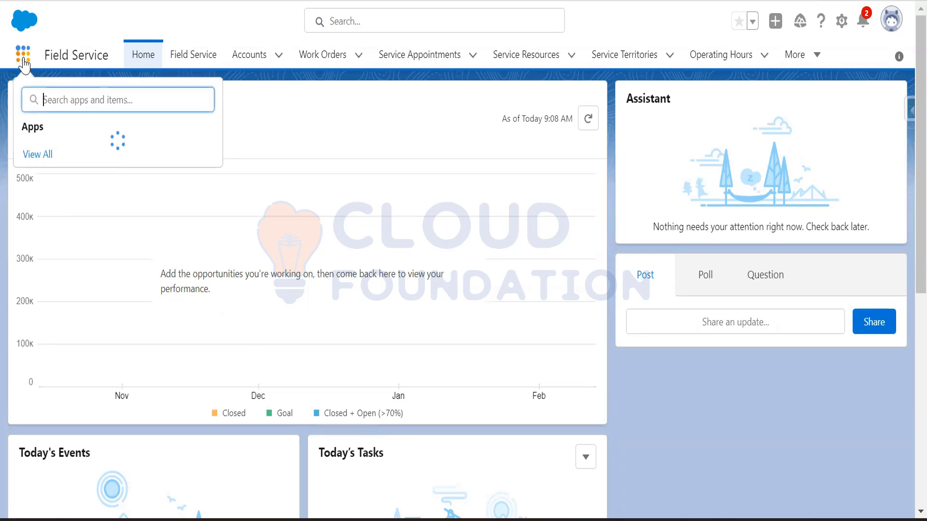
type("fie")
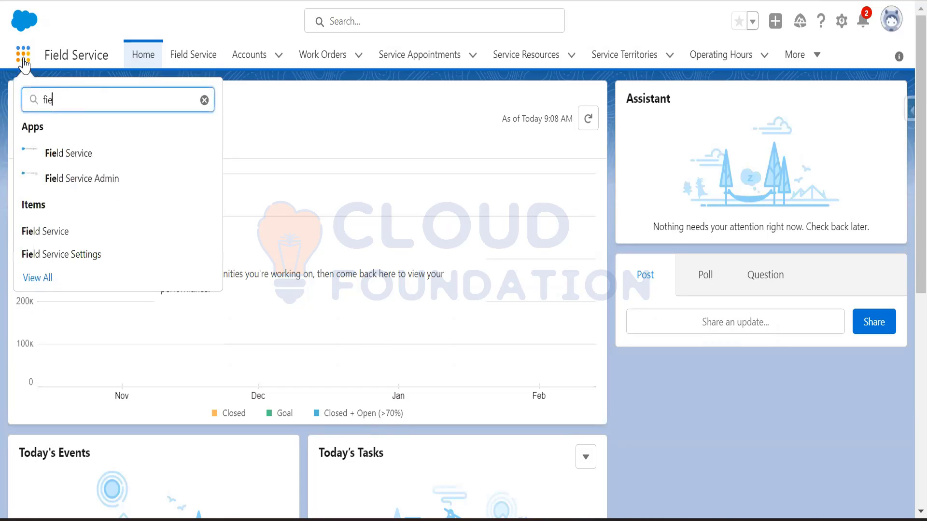
type("ld serv")
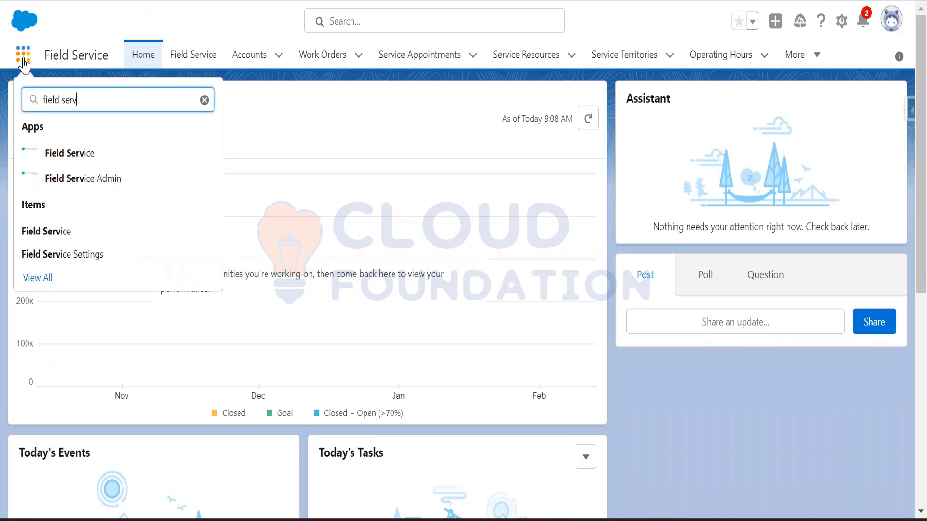
type("ice")
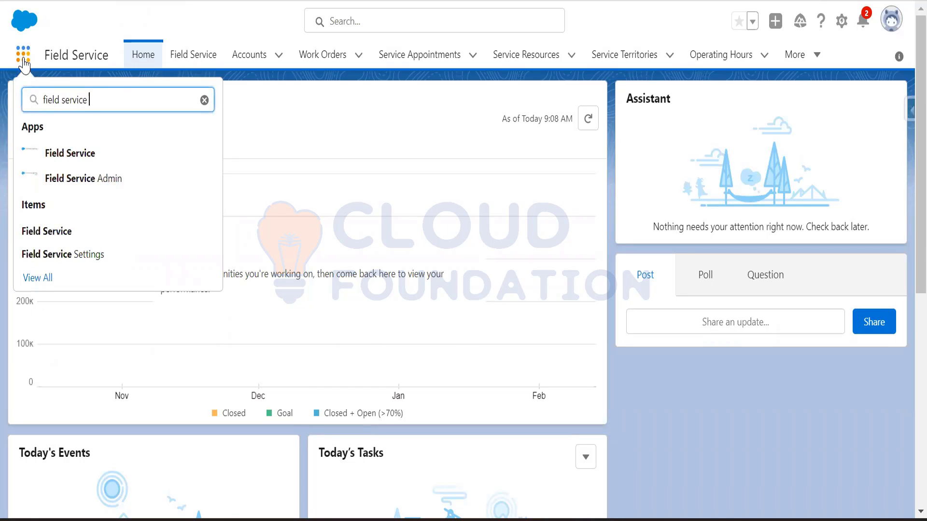
left_click(89, 181)
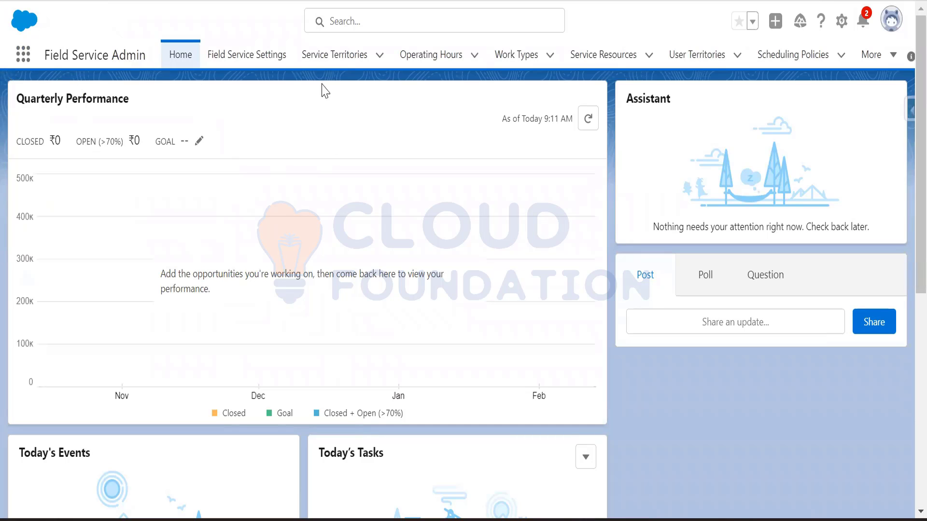
Open the Activation page of the Optimization section in Field Service Settings.
left_click(256, 57)
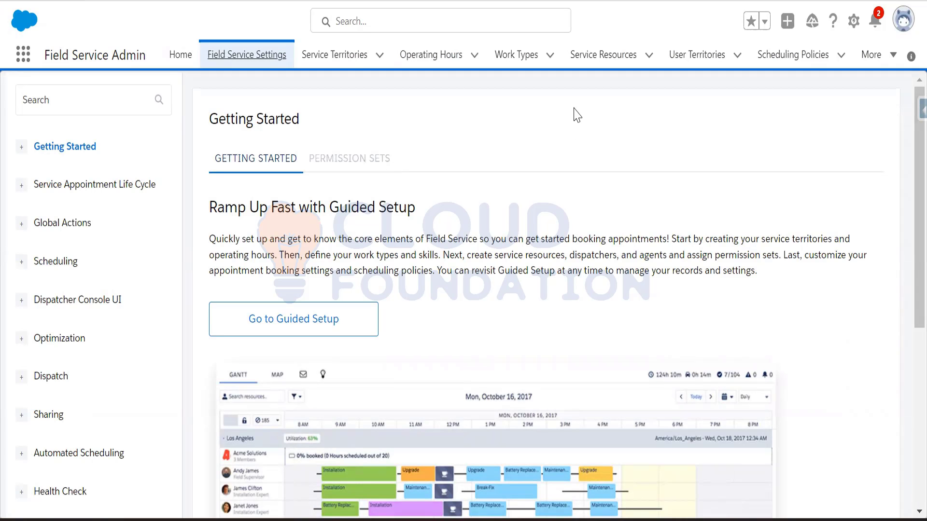
left_click(21, 340)
scroll(174, 405, "down", 3)
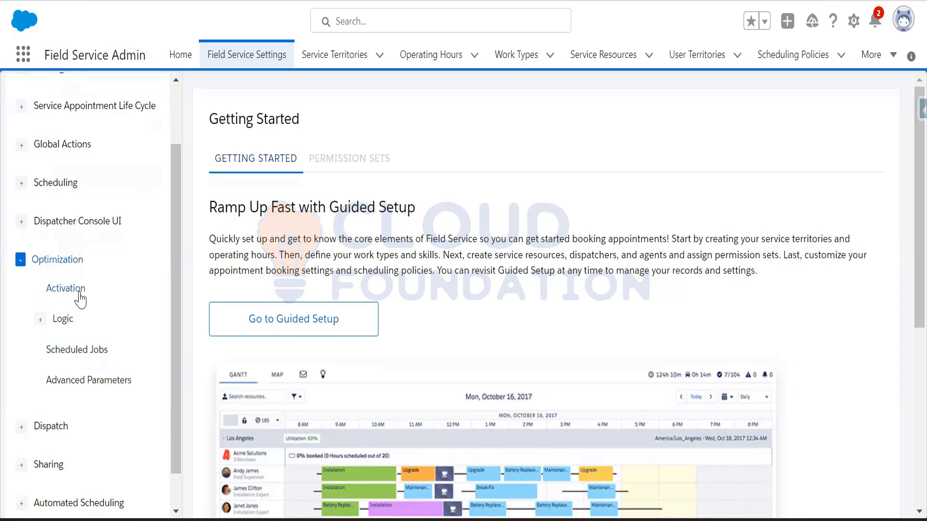
left_click(66, 289)
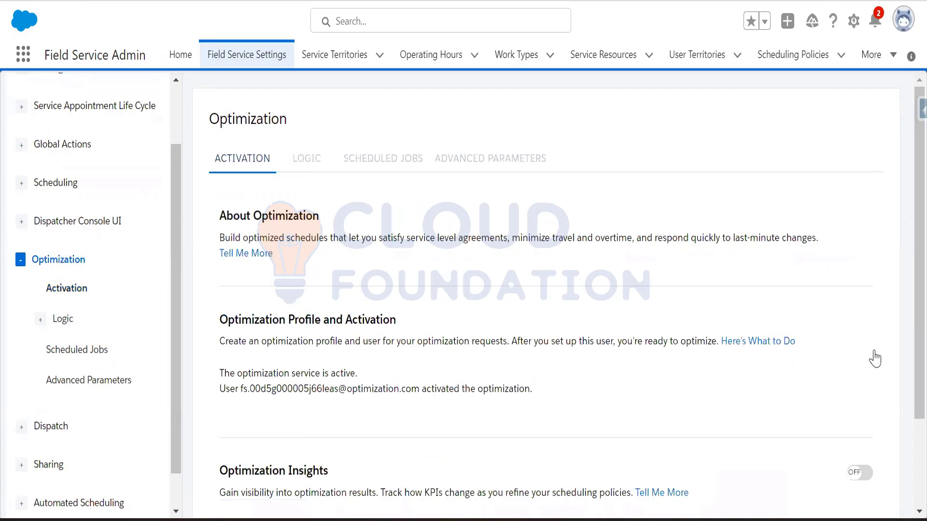
Examine the Optimization Profile and Activation section, including the service status and the activating user.
scroll(908, 314, "down", 1)
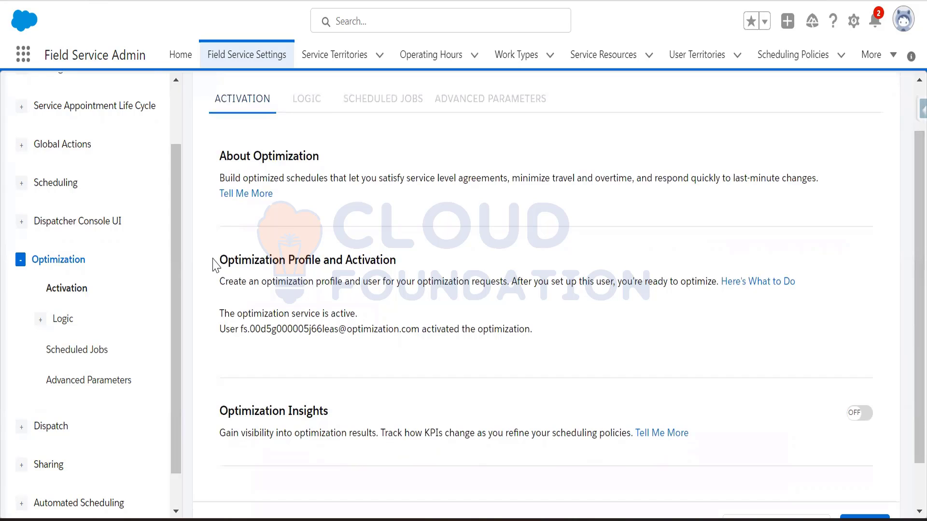
left_click_drag(219, 260, 400, 262)
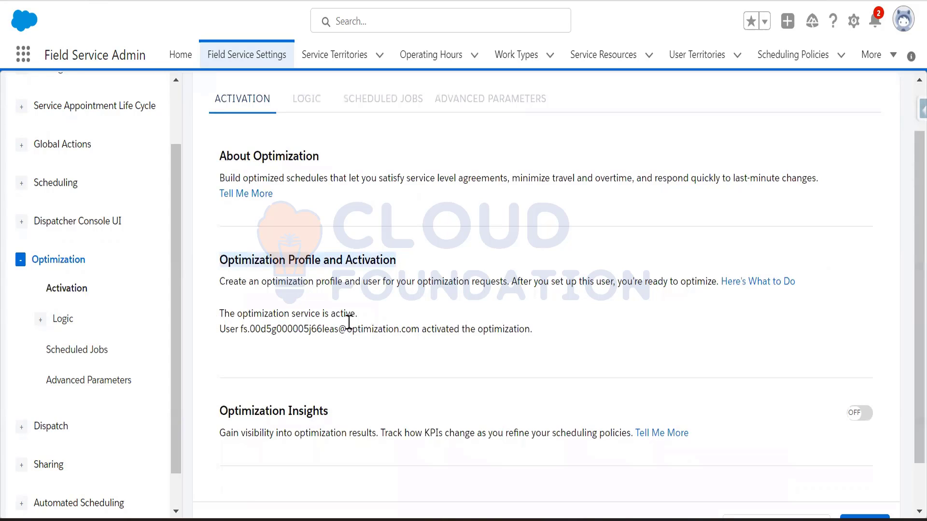
left_click_drag(211, 332, 533, 337)
left_click(500, 243)
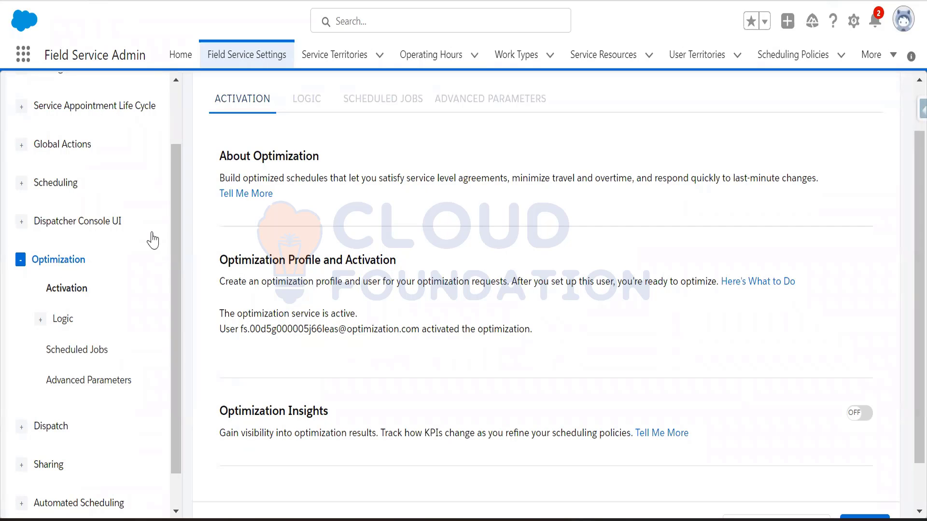
left_click_drag(217, 264, 394, 277)
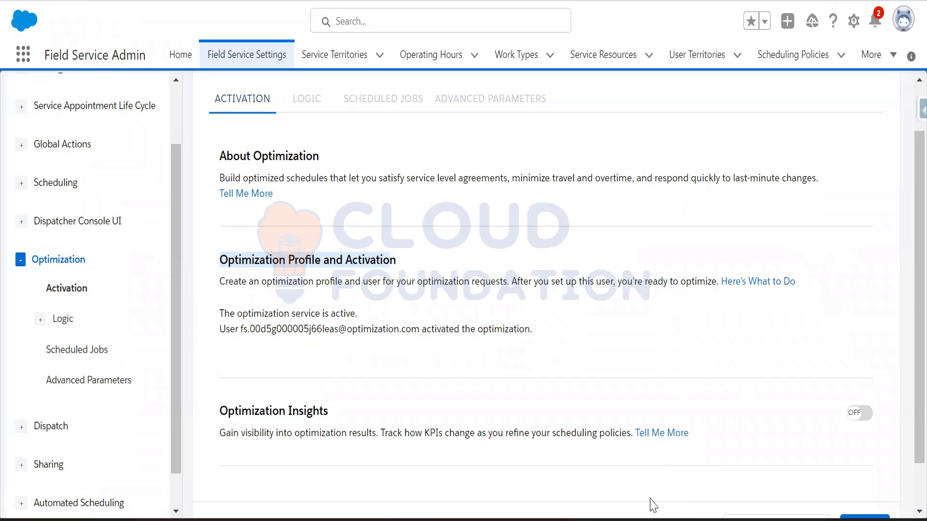
Switch to Notepad++ and add the line "Create Optimization Profile" below the optimization setup list, separated by two blank lines.
left_click(589, 519)
left_click(323, 214)
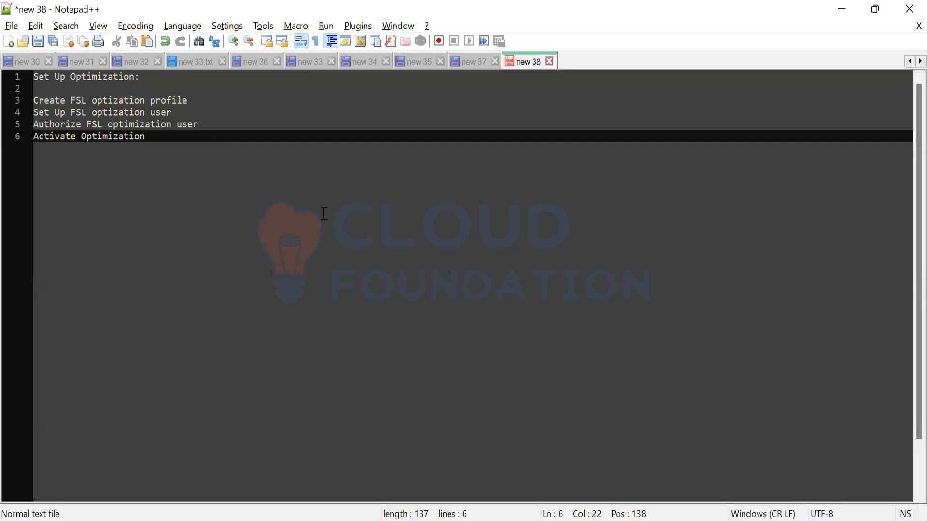
key("Return")
key("Return")
key("Return")
type("cREA")
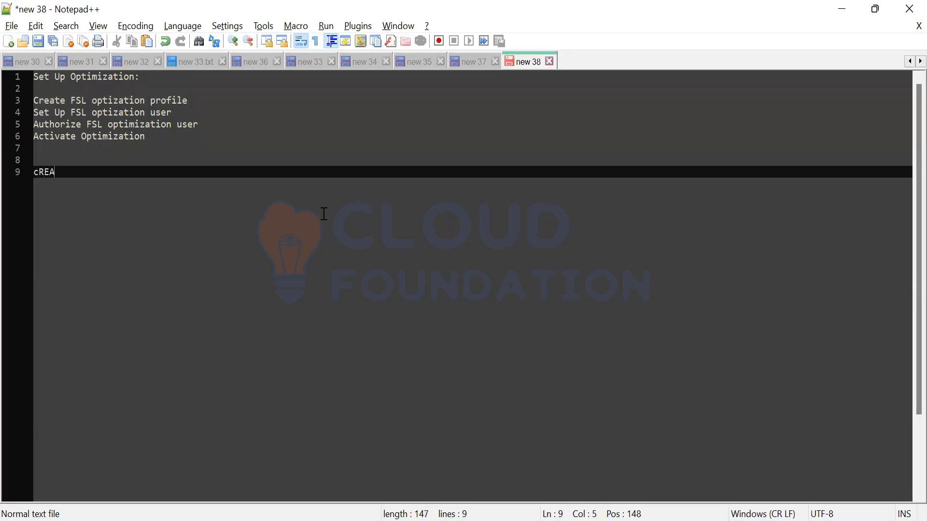
key("BackSpace")
key("BackSpace")
key("BackSpace")
key("BackSpace")
type("C")
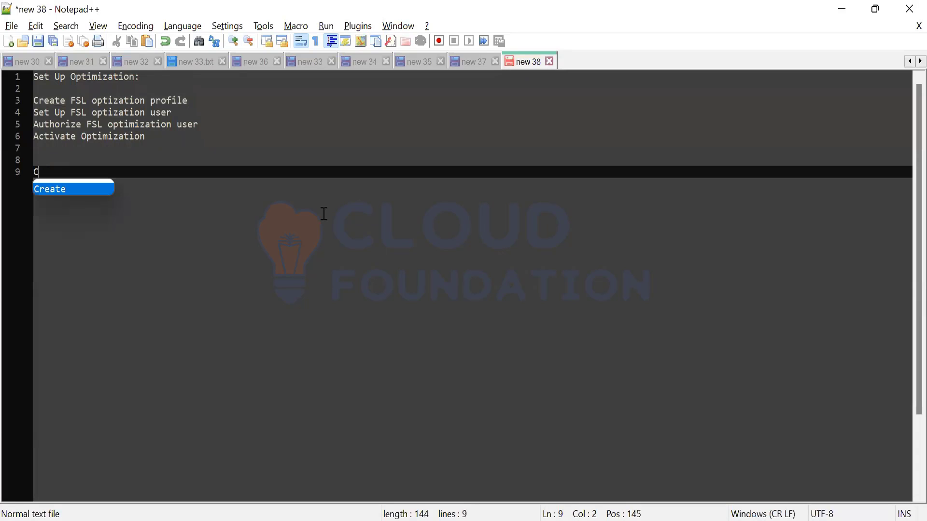
type("reate Opt")
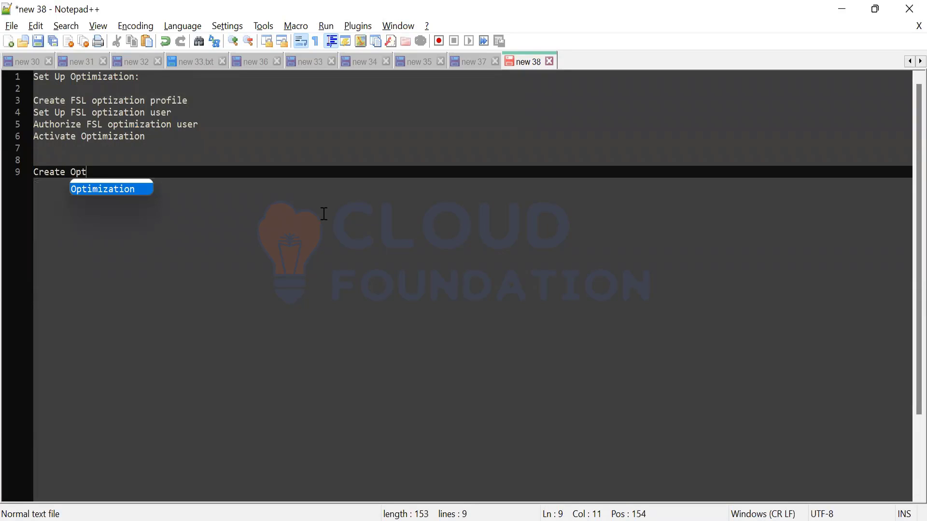
type("imization Profi")
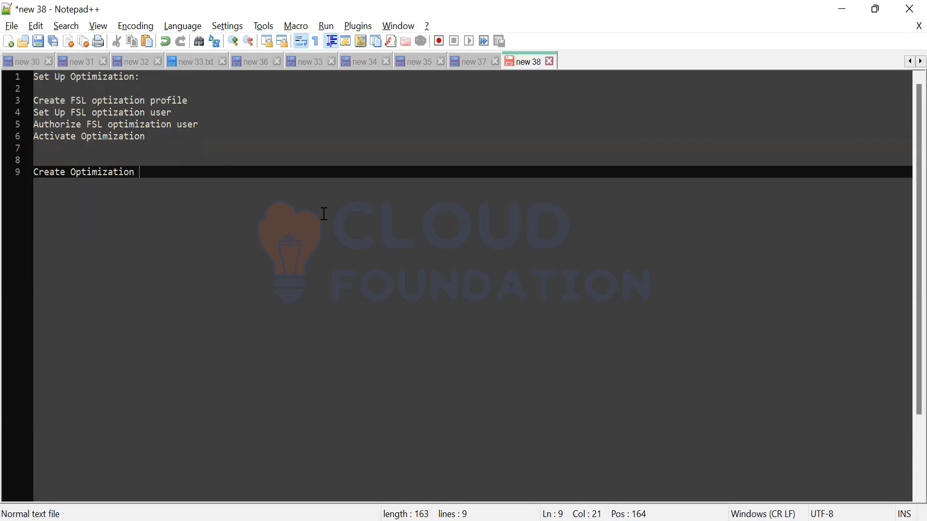
type("le")
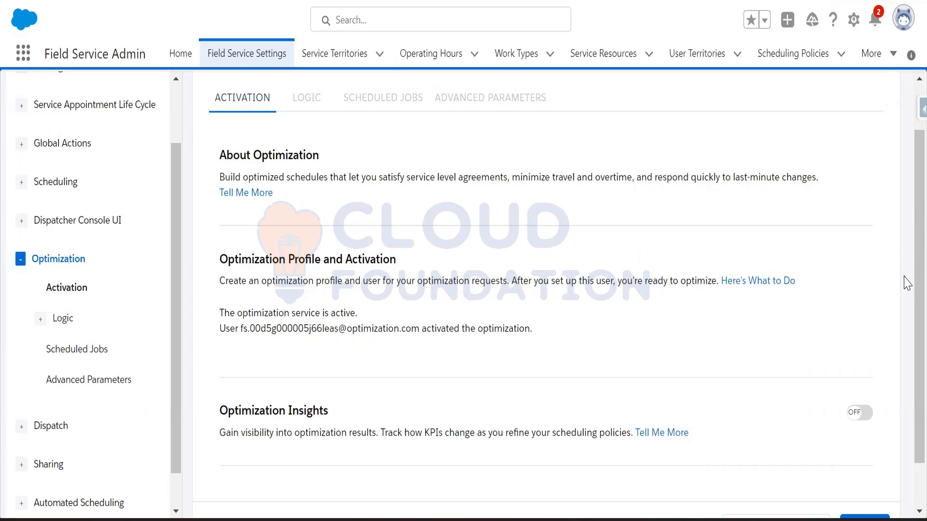
Return to Salesforce, open Setup for the current app and find the Users page with the search term "user".
scroll(907, 289, "down", 1)
scroll(907, 299, "down", 1)
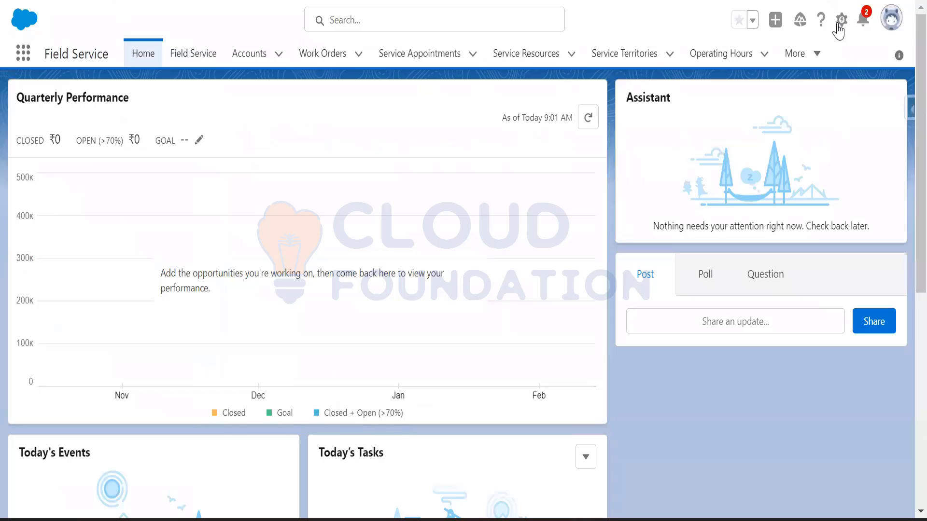
left_click(840, 19)
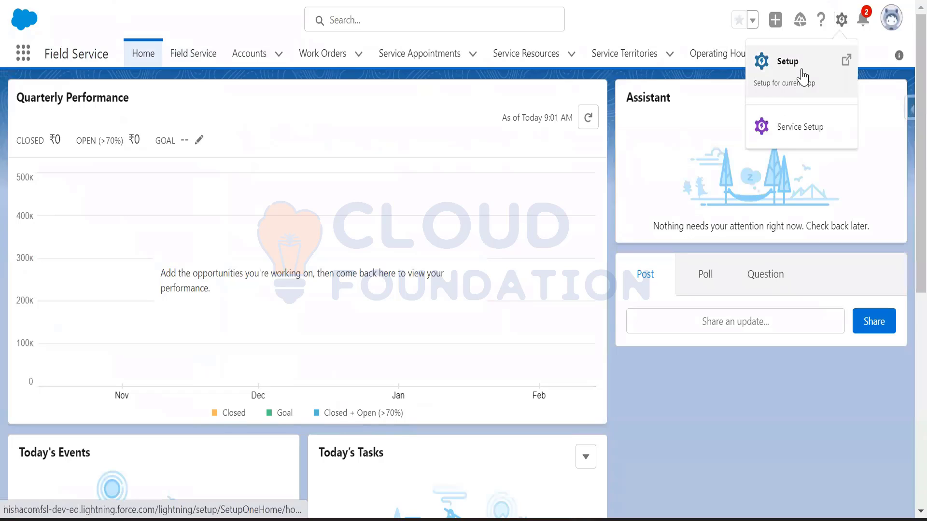
left_click(796, 70)
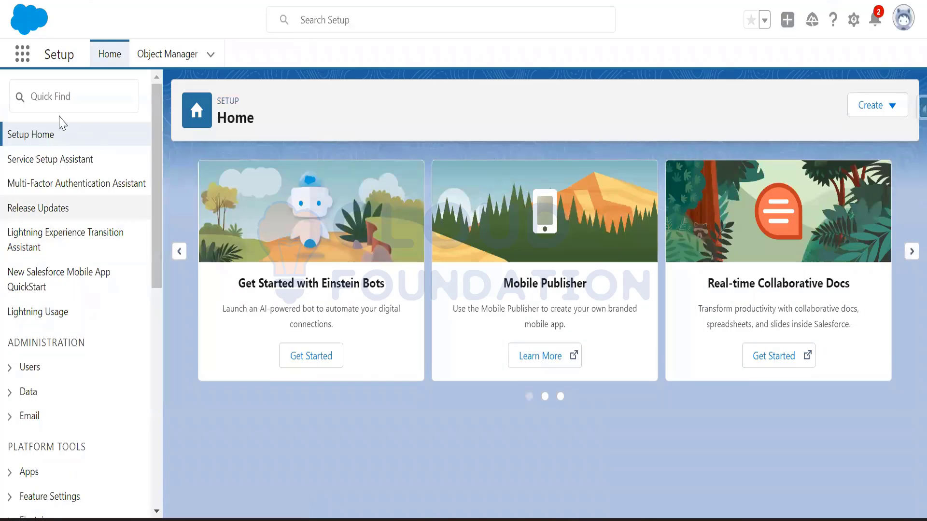
left_click(48, 97)
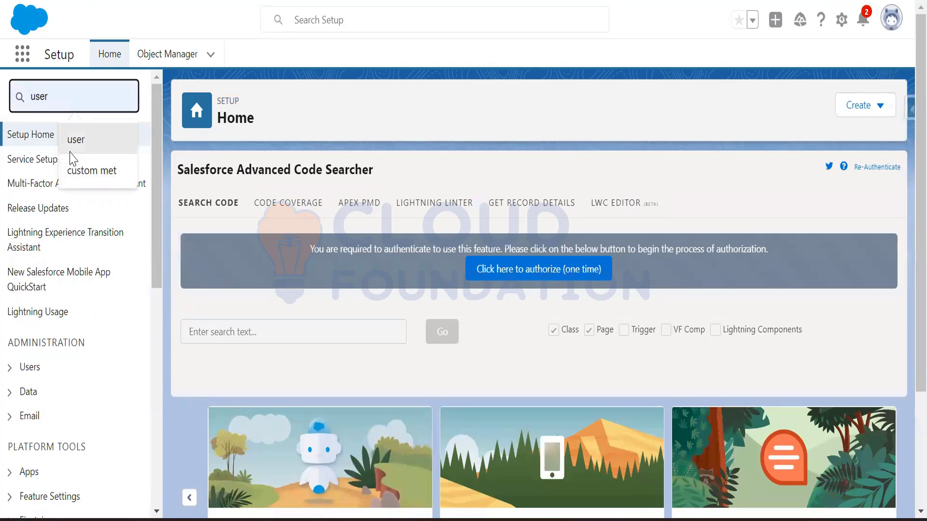
left_click(71, 153)
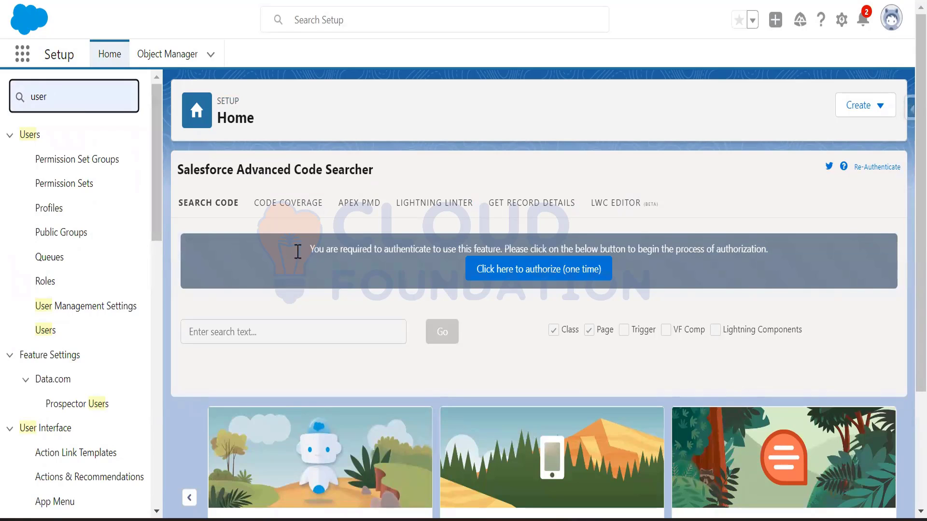
left_click(129, 340)
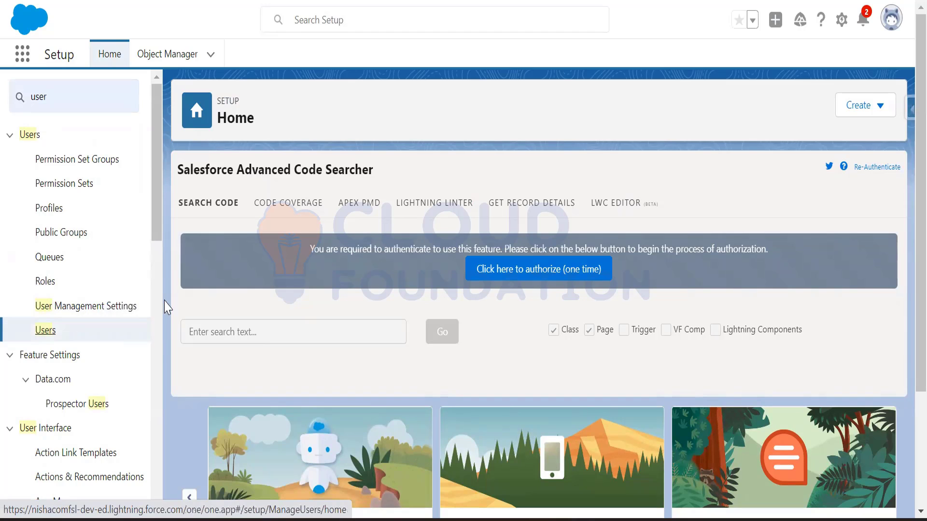
left_click(52, 334)
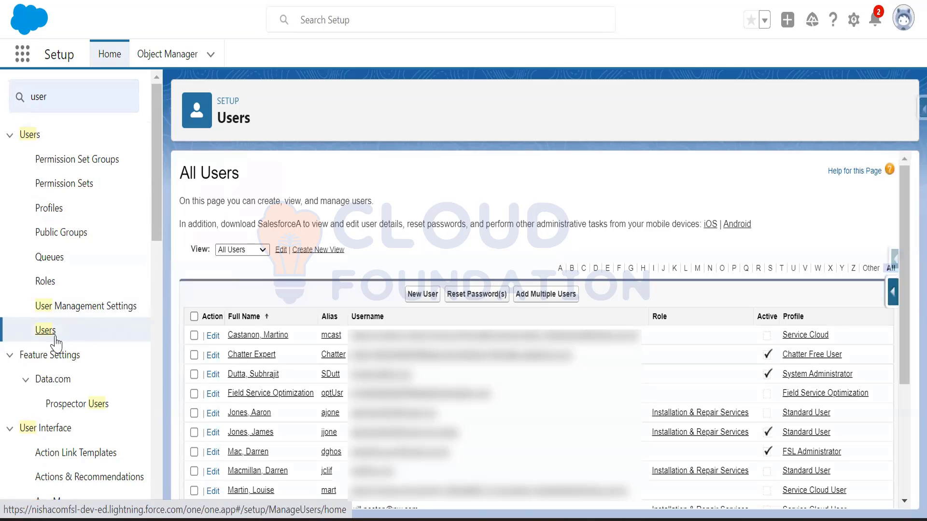
Open the Field Service Optimization user's record and examine its name, profile and username.
scroll(325, 422, "down", 3)
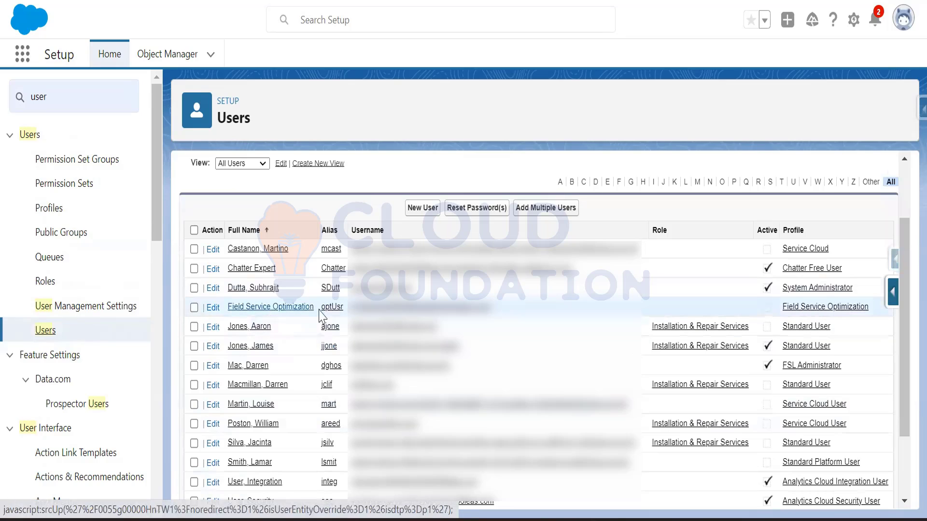
left_click(268, 313)
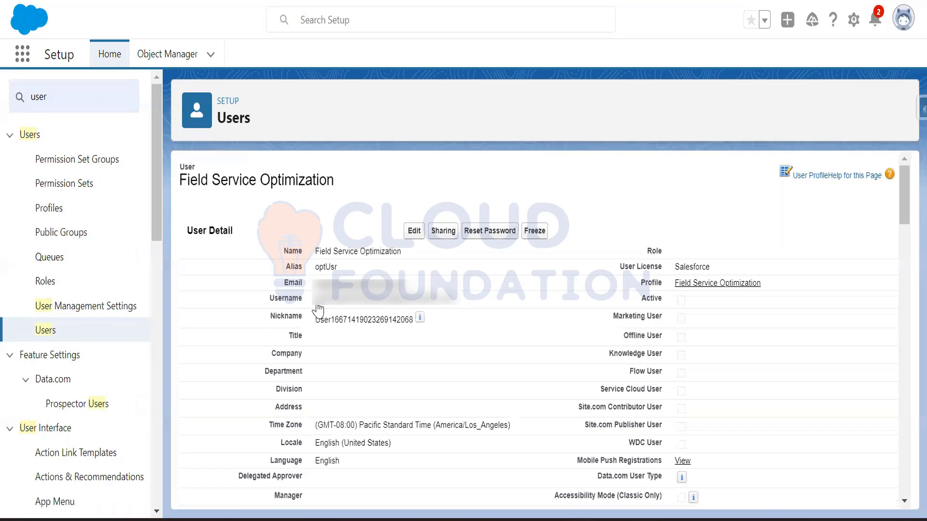
left_click_drag(401, 274, 249, 278)
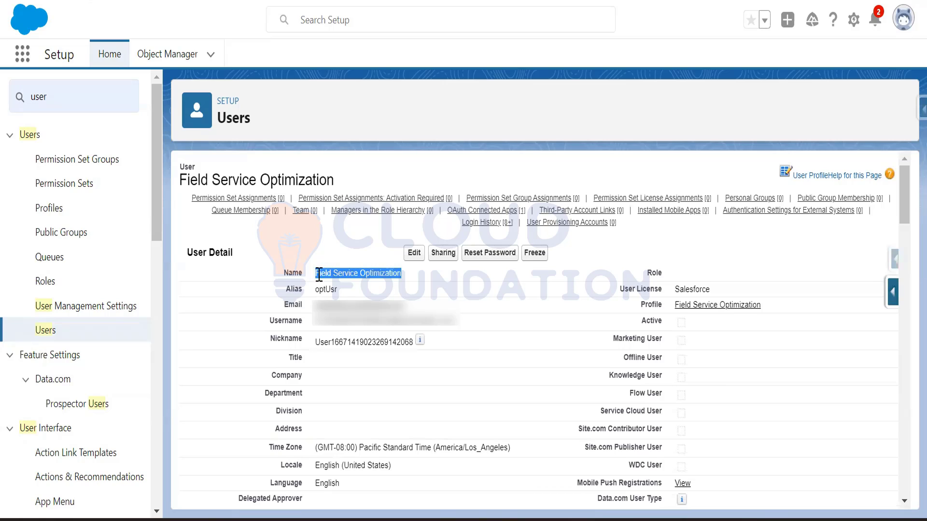
mouse_move(273, 189)
left_click_drag(336, 183, 179, 183)
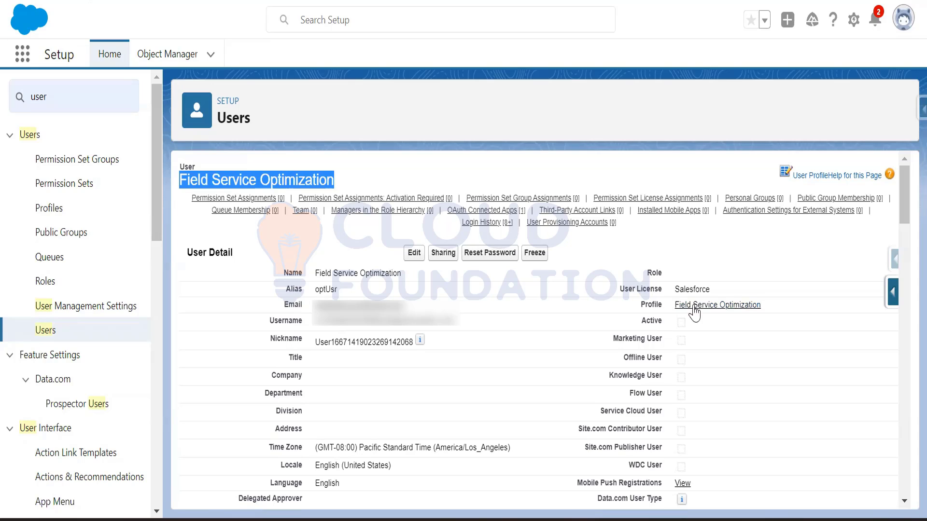
left_click(342, 333)
left_click_drag(342, 332, 458, 336)
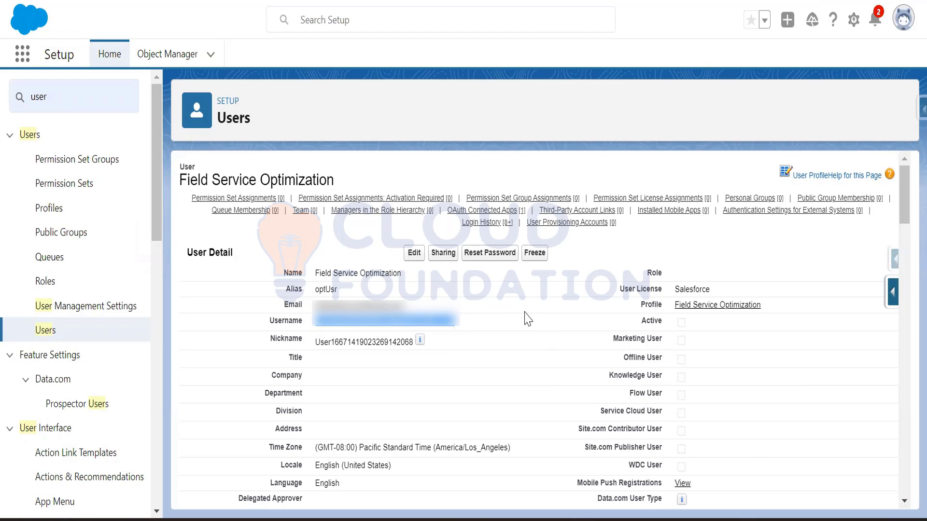
Switch to the Field Service Lab Guide in Word and review the steps for activating the optimization user.
mouse_move(263, 210)
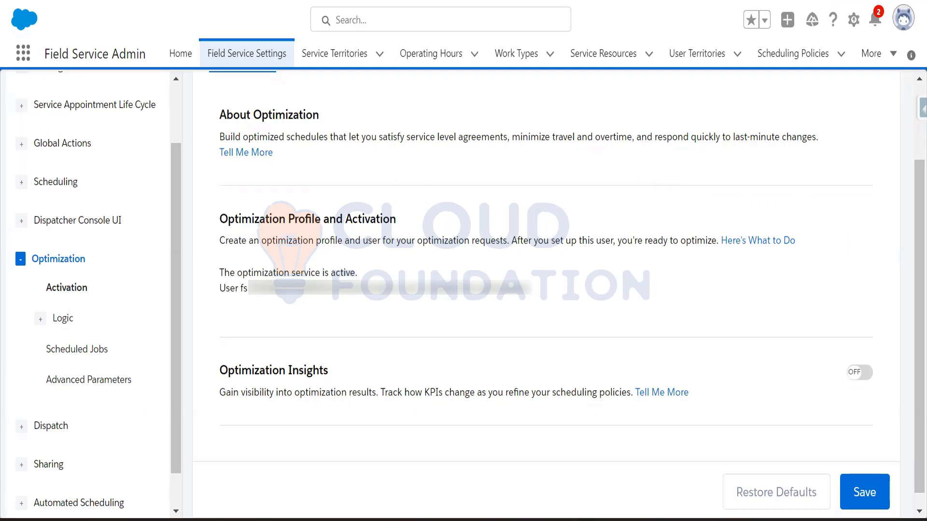
mouse_move(604, 520)
left_click(627, 448)
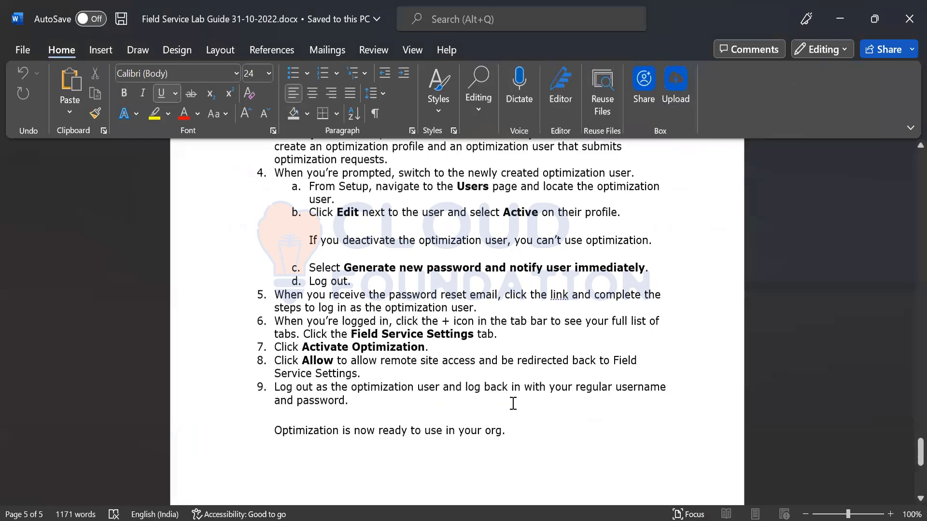
scroll(517, 400, "down", 6)
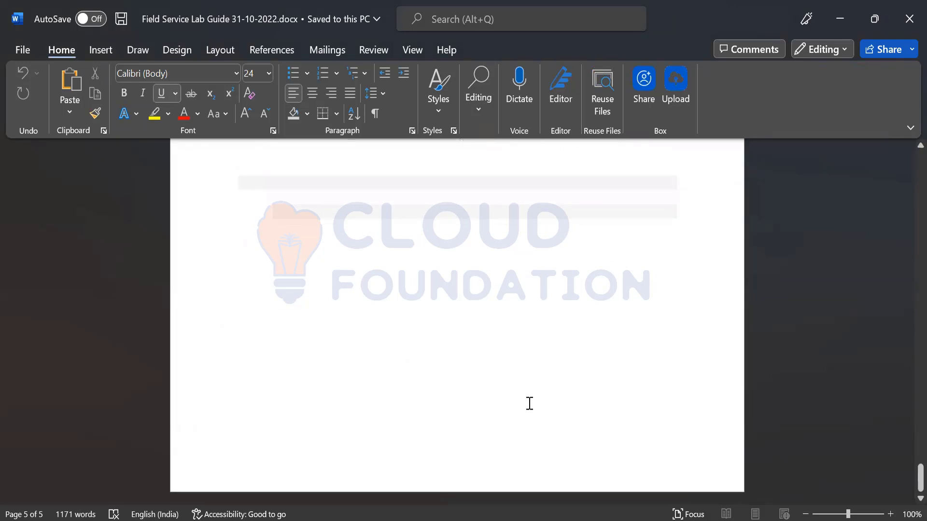
scroll(532, 374, "up", 8)
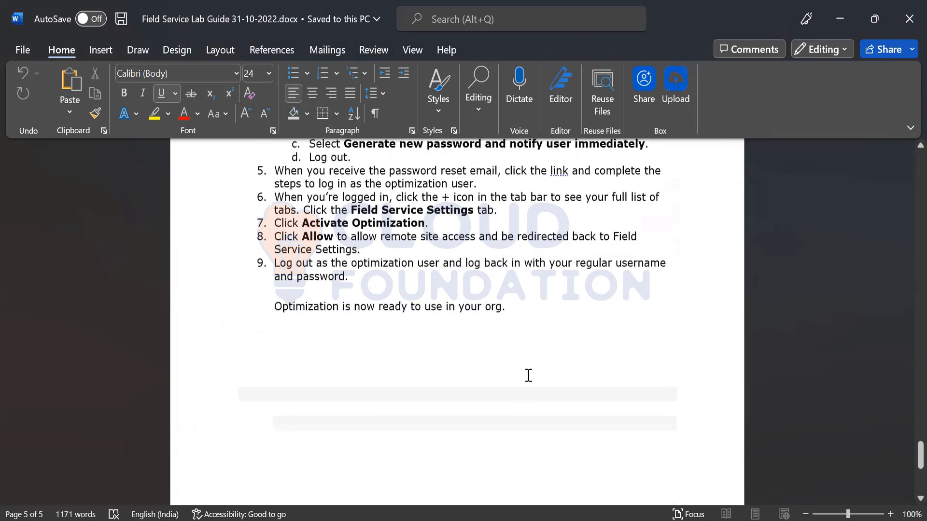
scroll(542, 385, "up", 5)
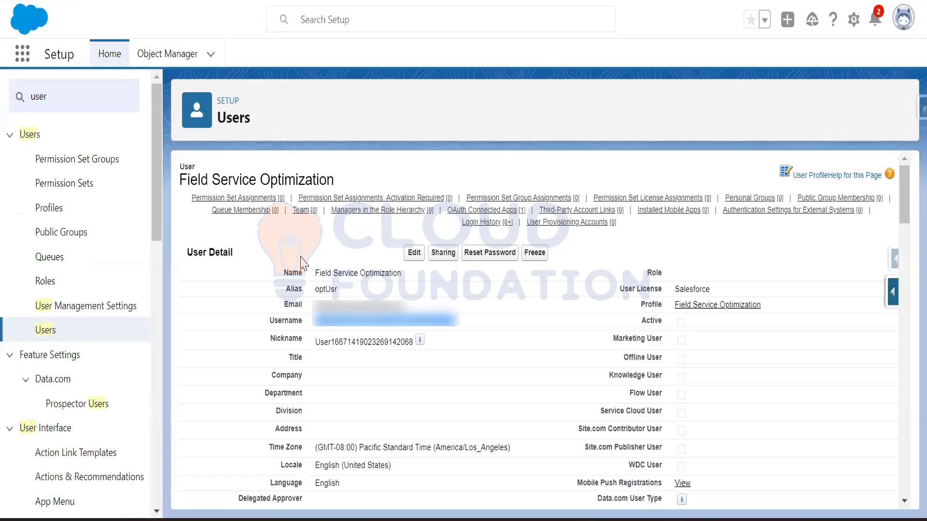
Return to the full users list and check the profile of a Standard User in the Installation & Repair Services role.
left_click(50, 335)
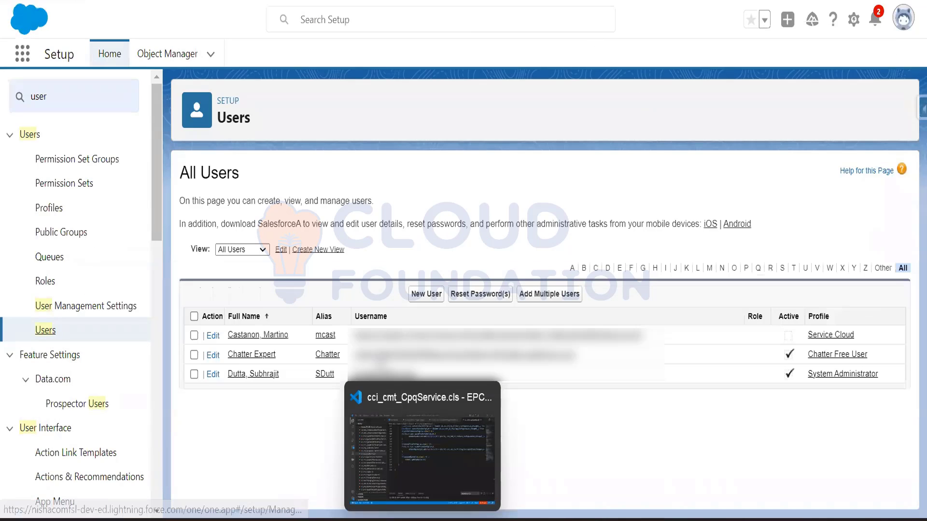
scroll(295, 356, "down", 5)
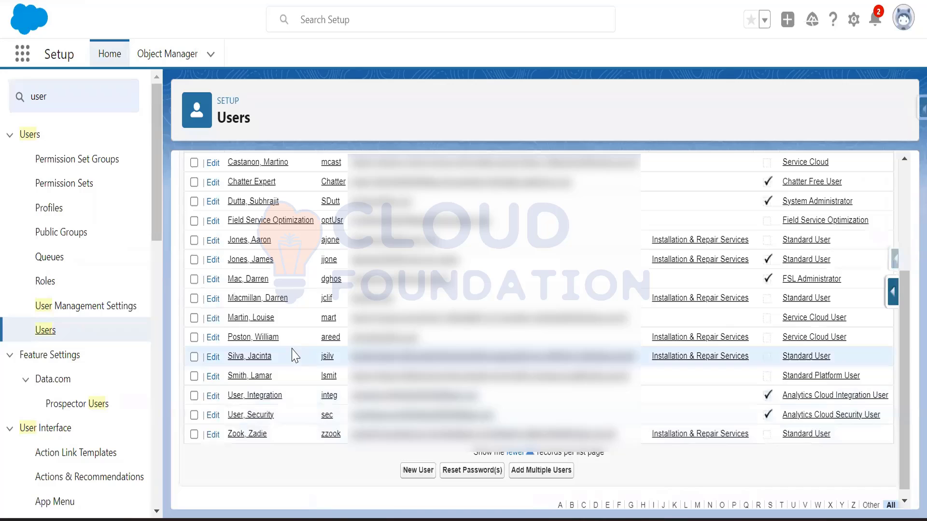
left_click(267, 299)
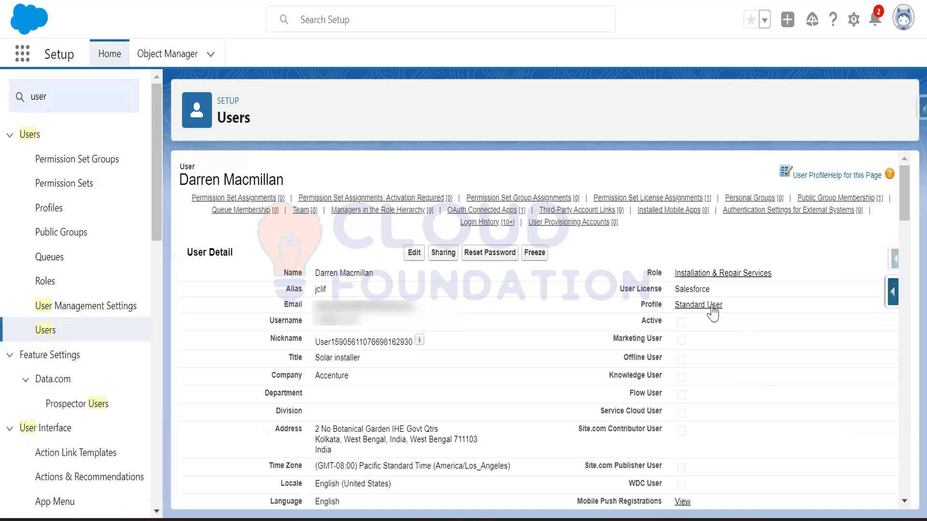
key("alt+Left")
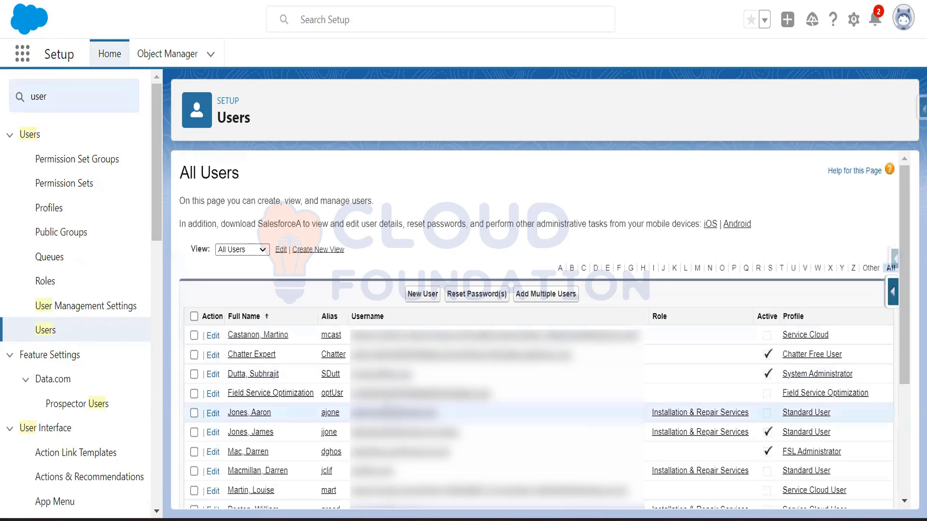
Check which user is logged in and open that user's record from the users list.
scroll(511, 413, "down", 2)
left_click(899, 24)
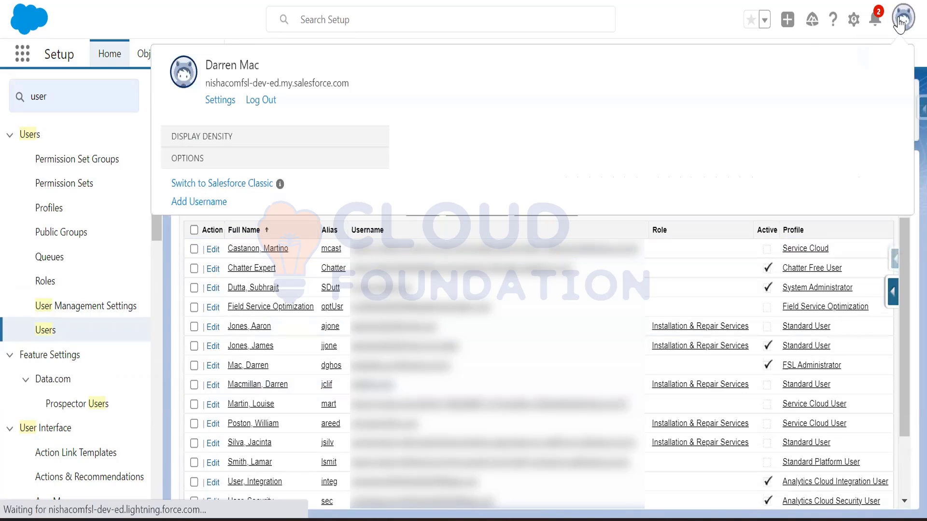
left_click(237, 24)
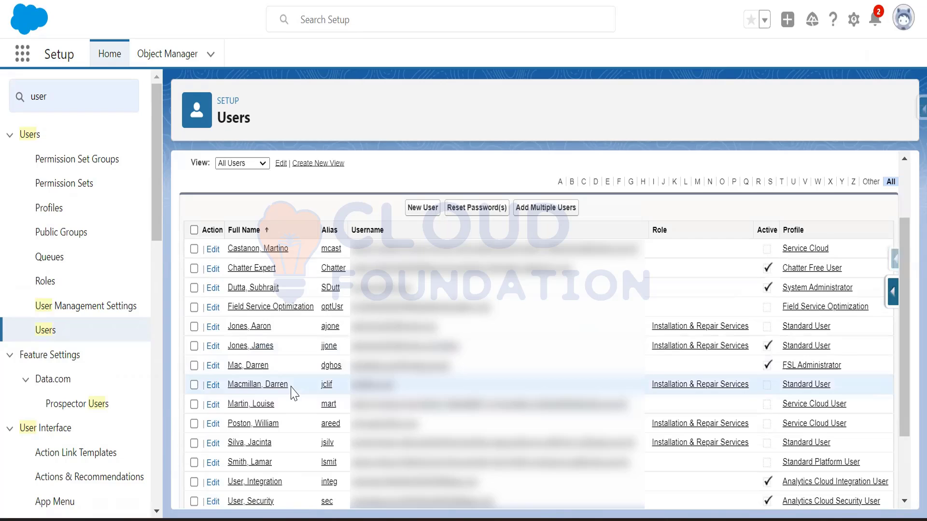
scroll(295, 405, "down", 2)
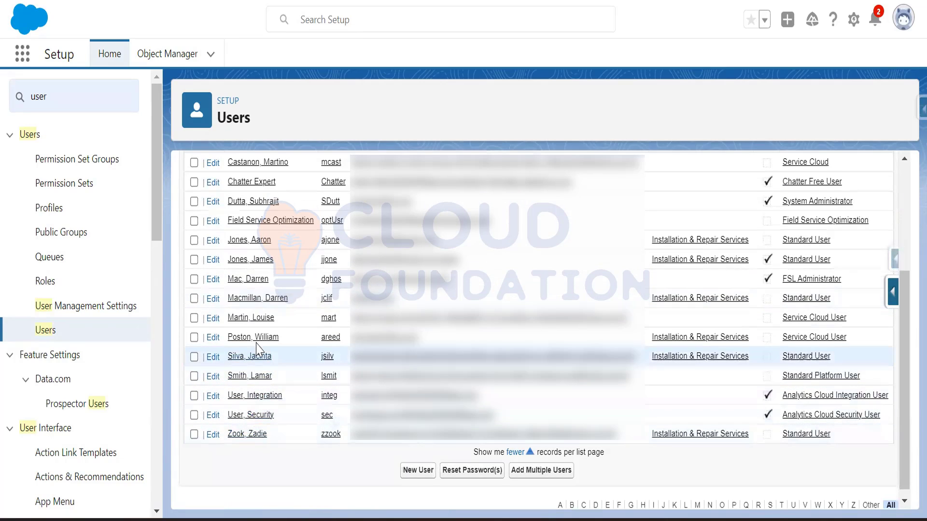
left_click(256, 286)
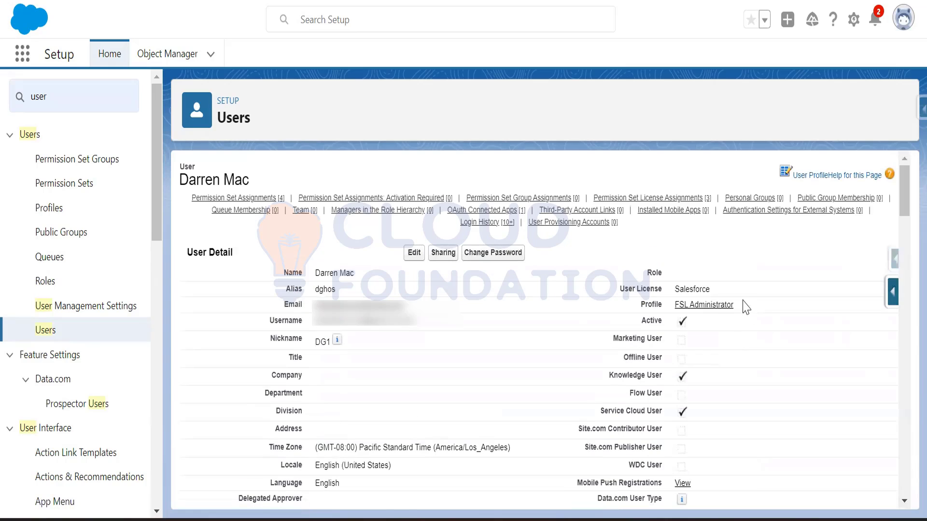
Open the user's FSL Administrator profile and search its permissions for "system".
left_click(708, 305)
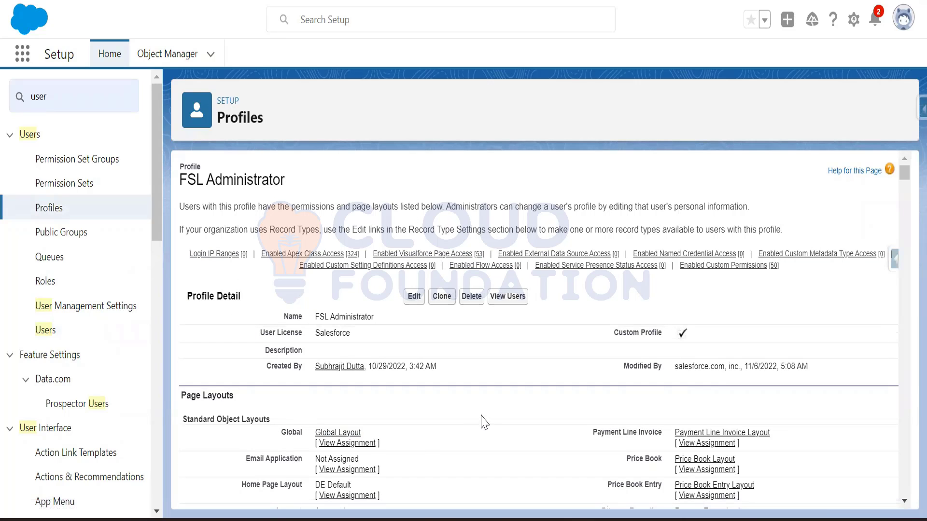
left_click(415, 297)
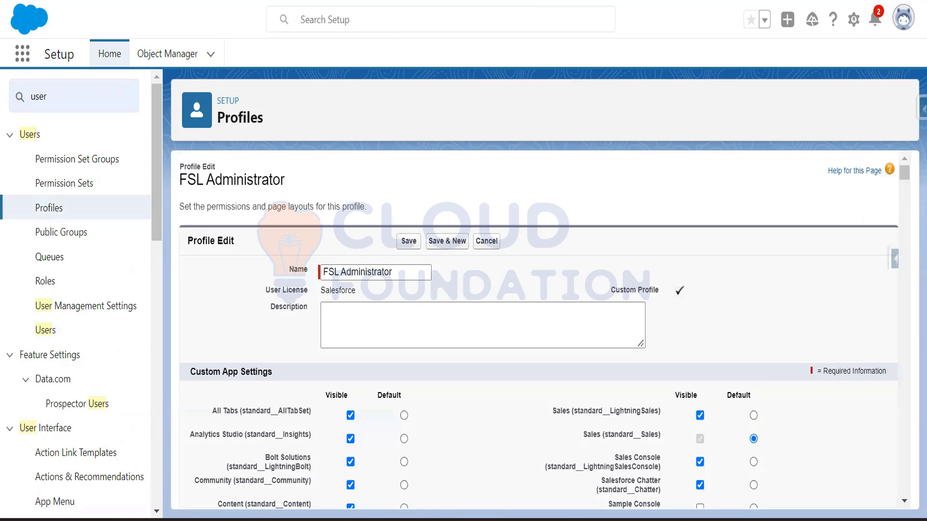
left_click(49, 208)
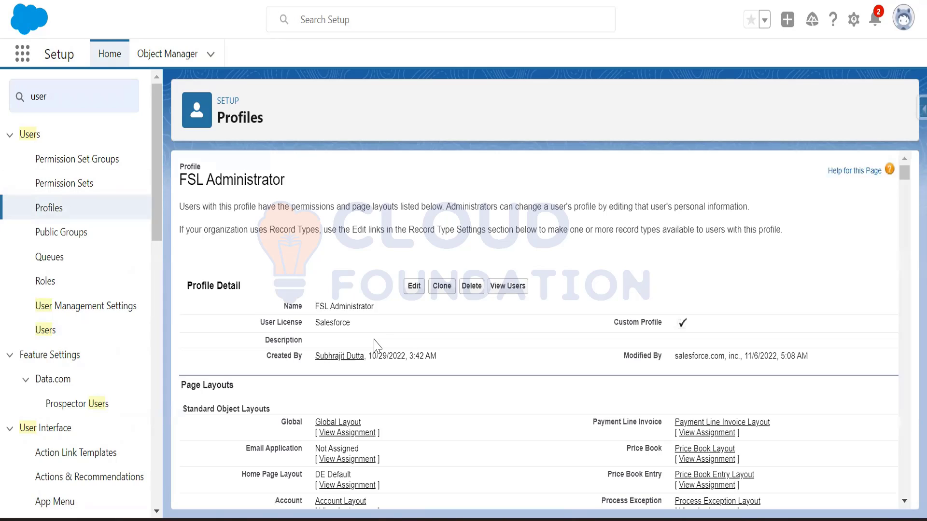
key("ctrl+f")
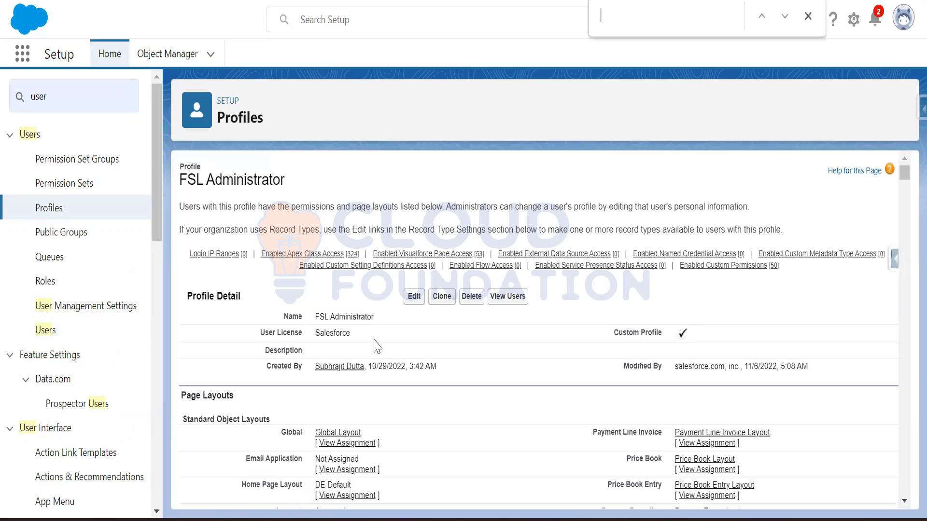
type("sys")
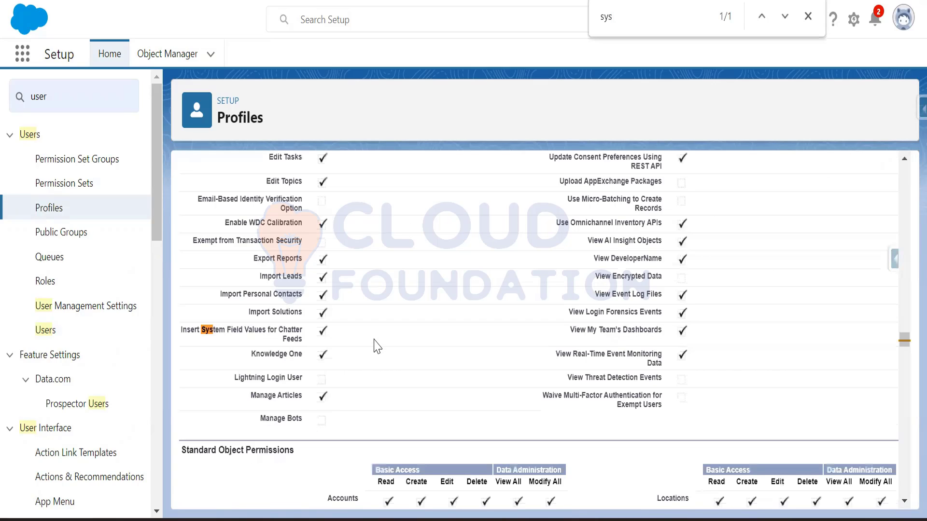
type("tem")
left_click(808, 16)
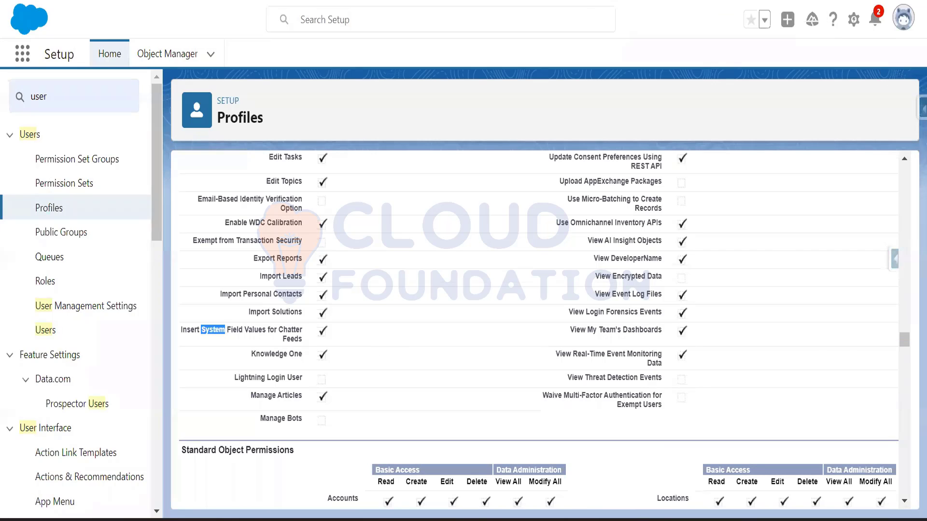
Switch to the Field Service Lab Guide in Word and review the system permissions required before creating the optimization profile.
left_click(598, 459)
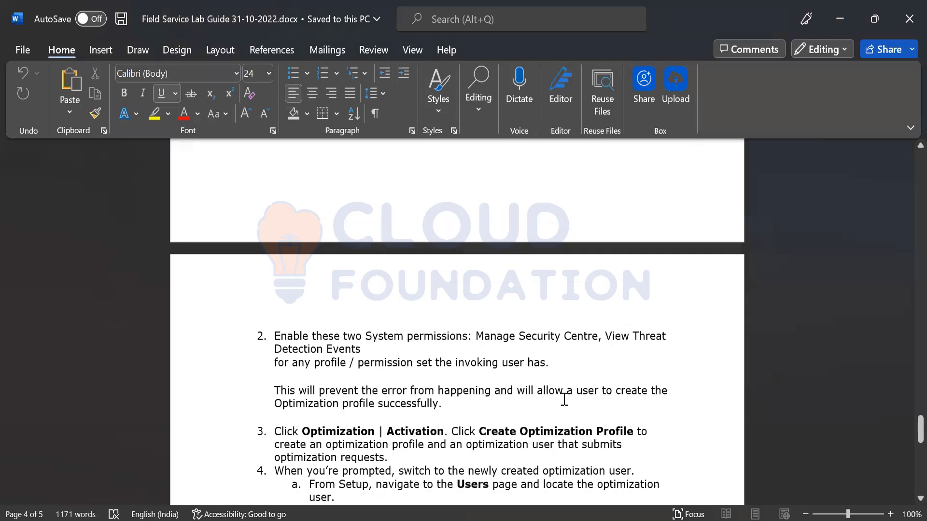
scroll(422, 364, "up", 2)
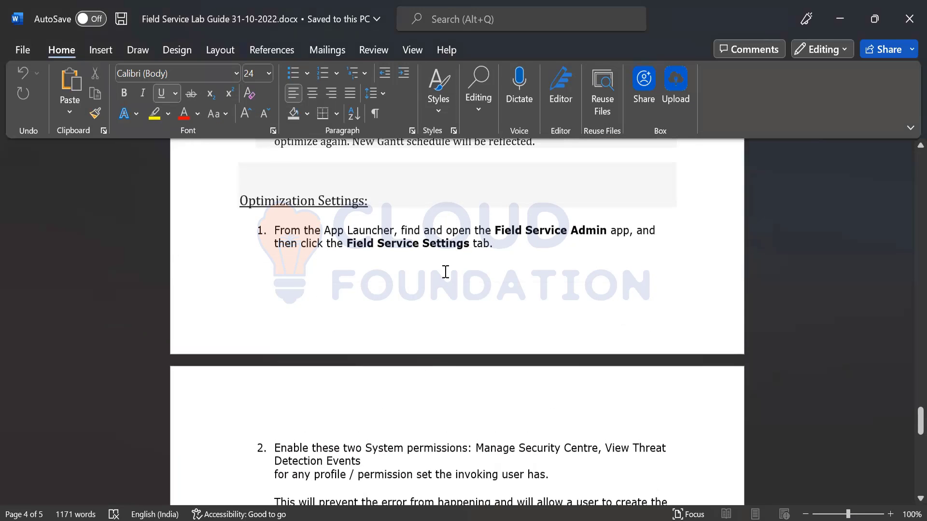
scroll(427, 391, "down", 3)
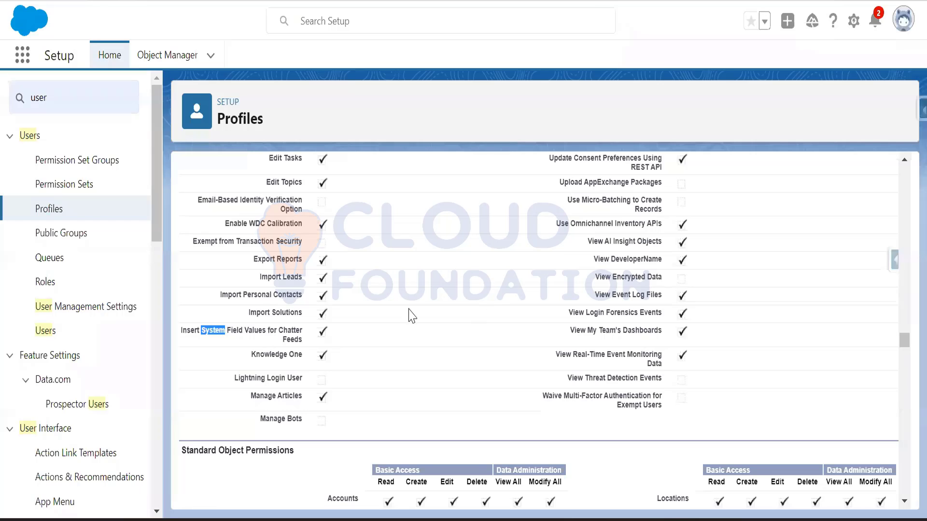
Return to the logged-in user's record in Salesforce and open the System Permissions of the assigned Field Service Admin Permissions set.
scroll(415, 325, "up", 5)
scroll(420, 331, "up", 5)
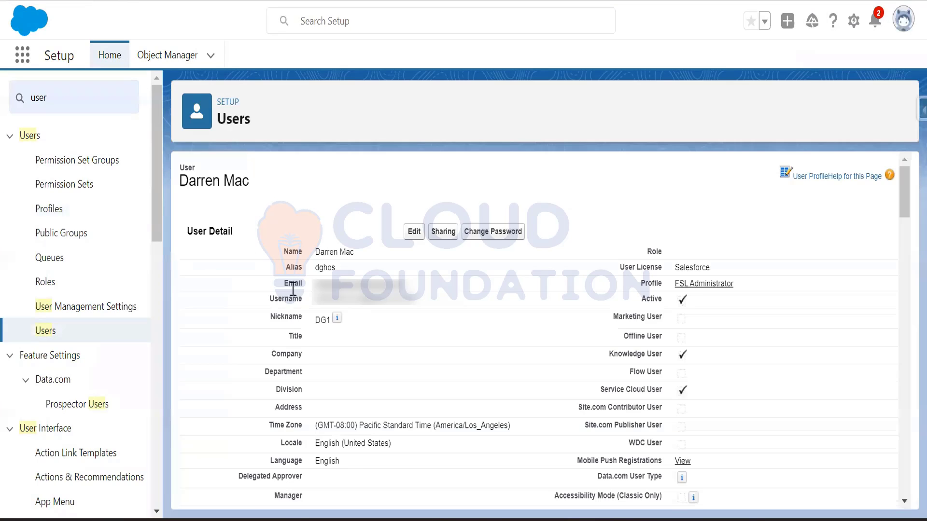
left_click(268, 198)
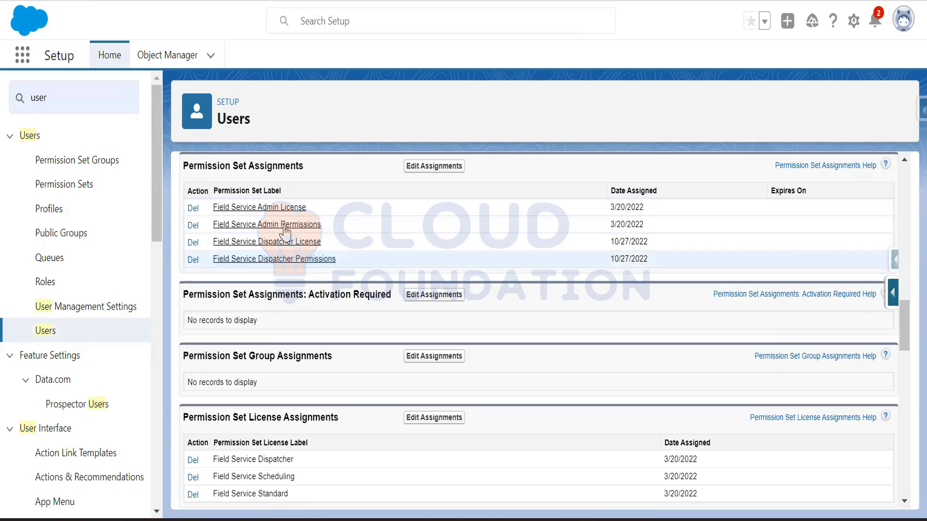
left_click(257, 225)
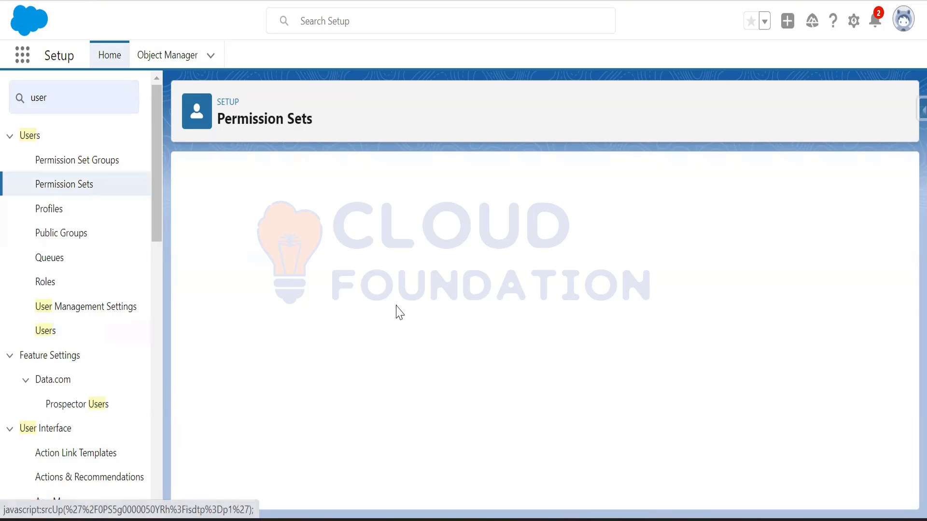
scroll(437, 338, "down", 8)
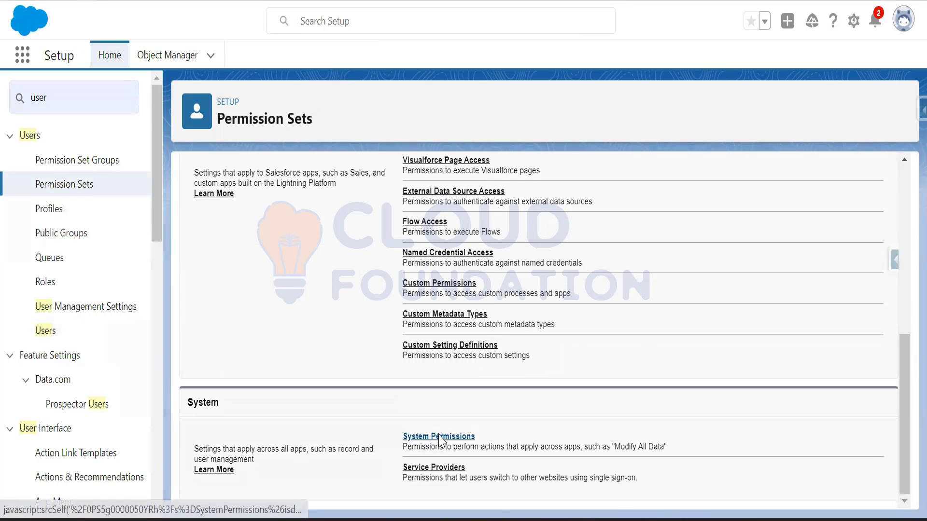
left_click(443, 437)
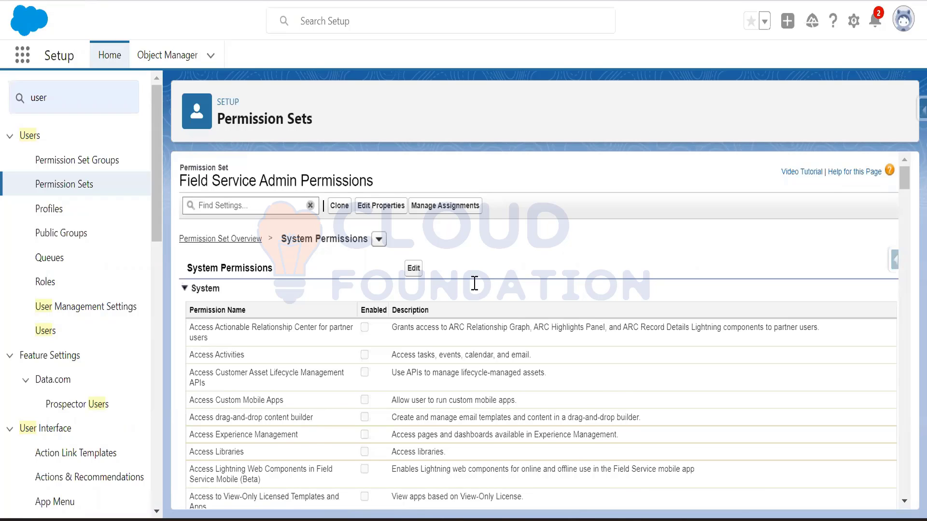
Copy "Manage Security Centre" from the lab guide in Word and search for it on the Salesforce System Permissions page.
key("alt+Tab")
left_click_drag(599, 300, 485, 299)
key("ctrl+c")
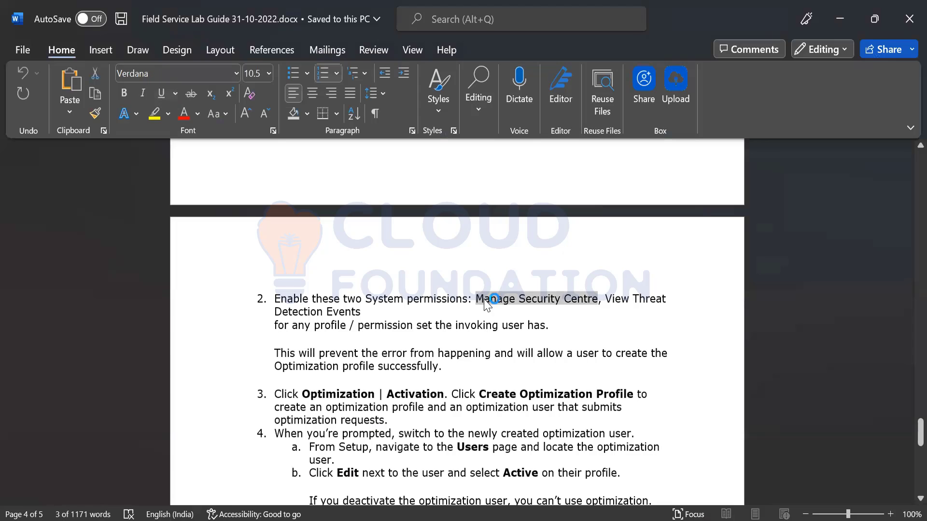
key("alt+Tab")
key("ctrl+f")
key("ctrl+v")
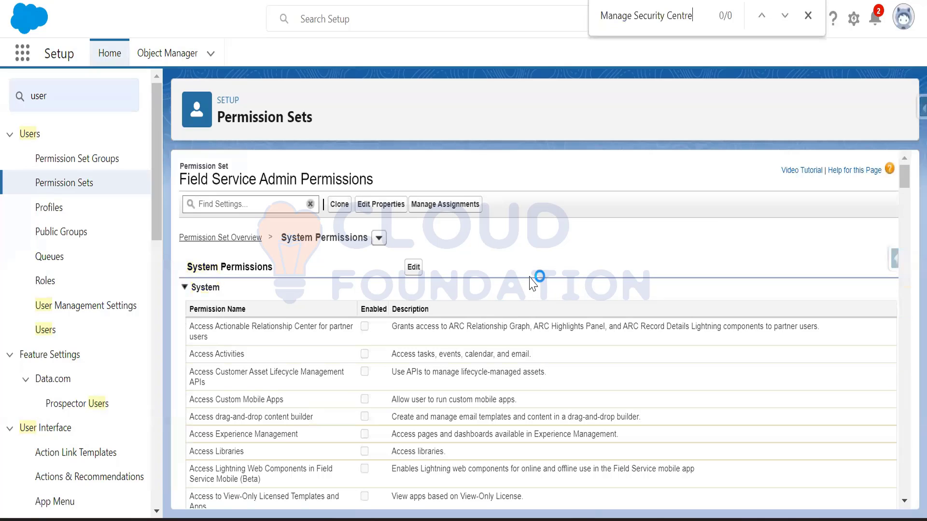
Put the system permissions into edit mode, shorten the page search to "Manage" and go through its matches.
left_click(416, 268)
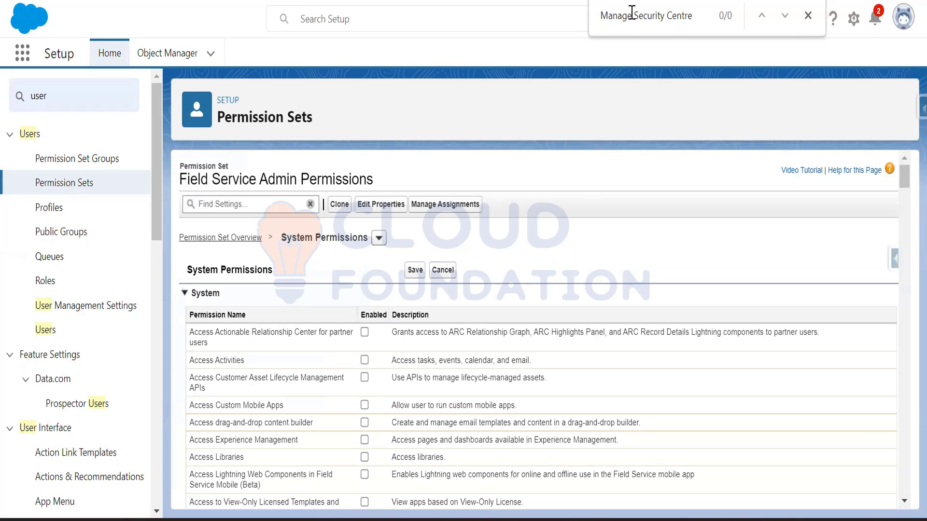
left_click_drag(632, 15, 695, 18)
key("BackSpace")
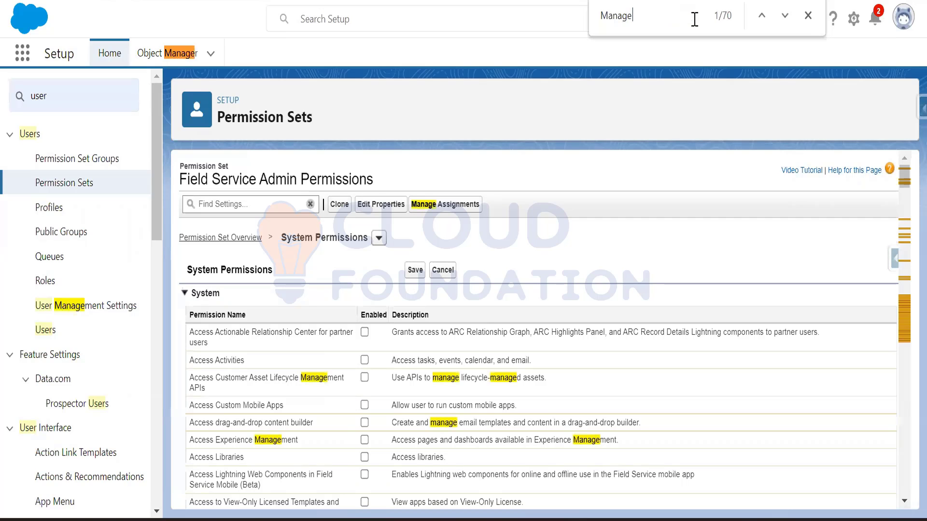
key("Return")
key("Return")
key("Return")
key("Return")
key("Return")
key("Return")
key("Return")
key("Return")
key("Return")
key("Return")
key("Return")
key("Return")
key("Return")
key("Return")
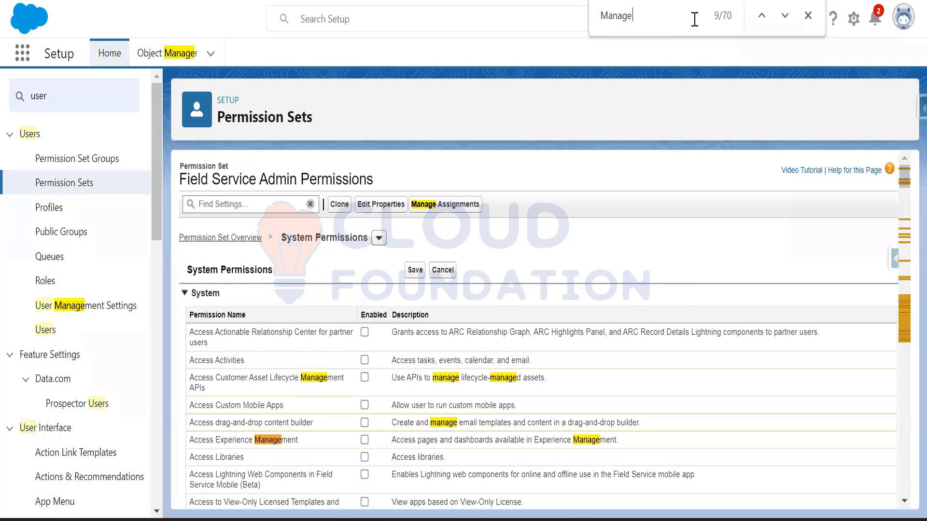
key("Return")
key("Return")
key("Return")
key("Return")
key("Return")
key("Return")
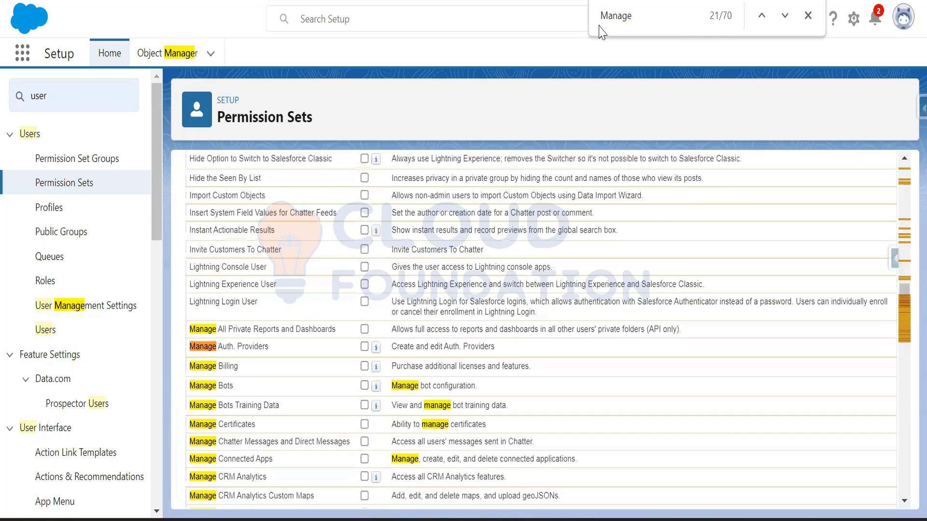
Locate the Manage Security Center permission in the list and highlight its name.
scroll(270, 441, "down", 2)
scroll(288, 441, "down", 9)
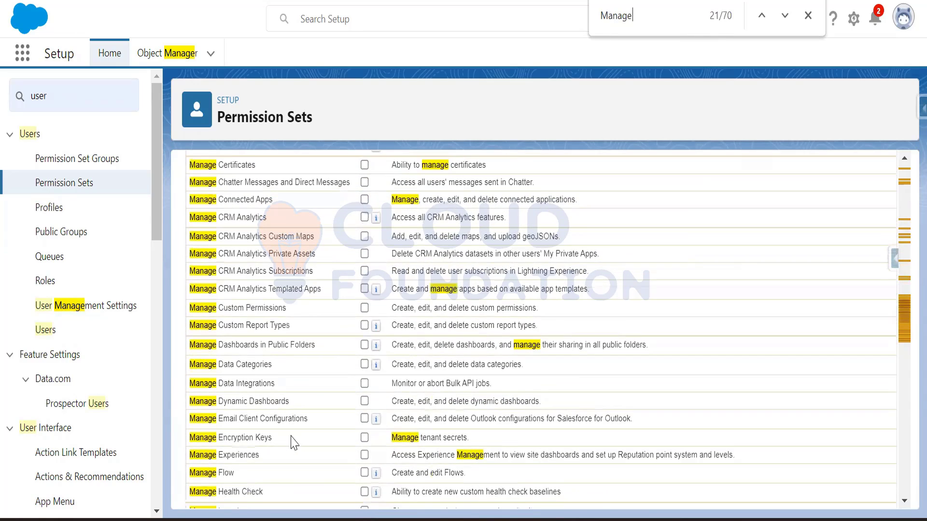
scroll(304, 446, "down", 2)
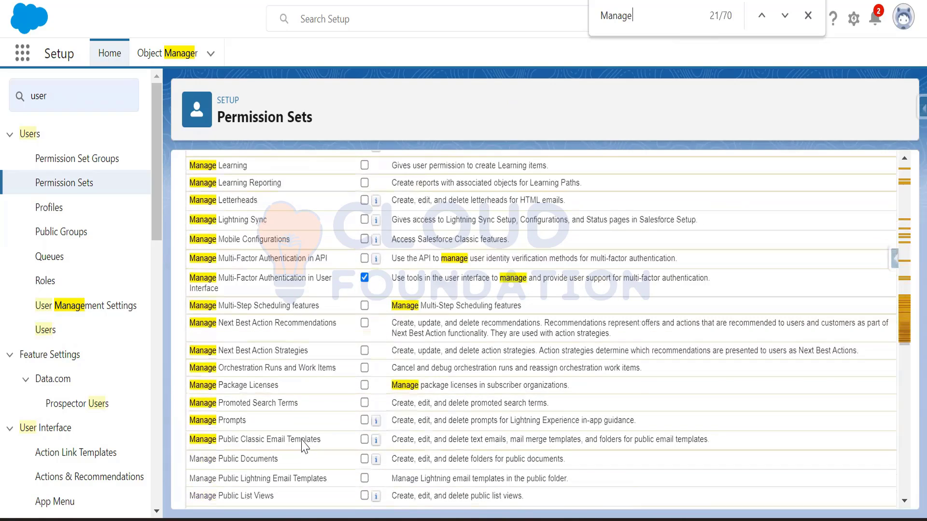
scroll(306, 445, "down", 5)
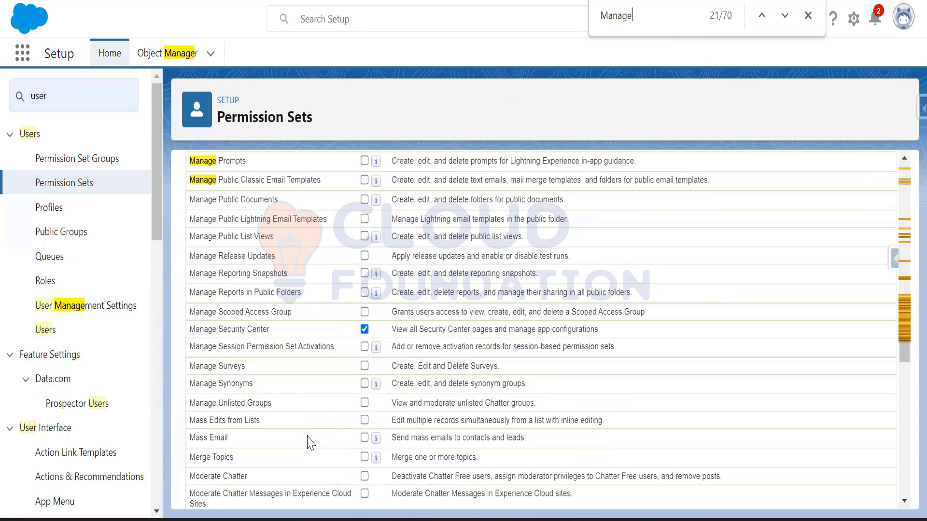
left_click_drag(271, 332, 191, 338)
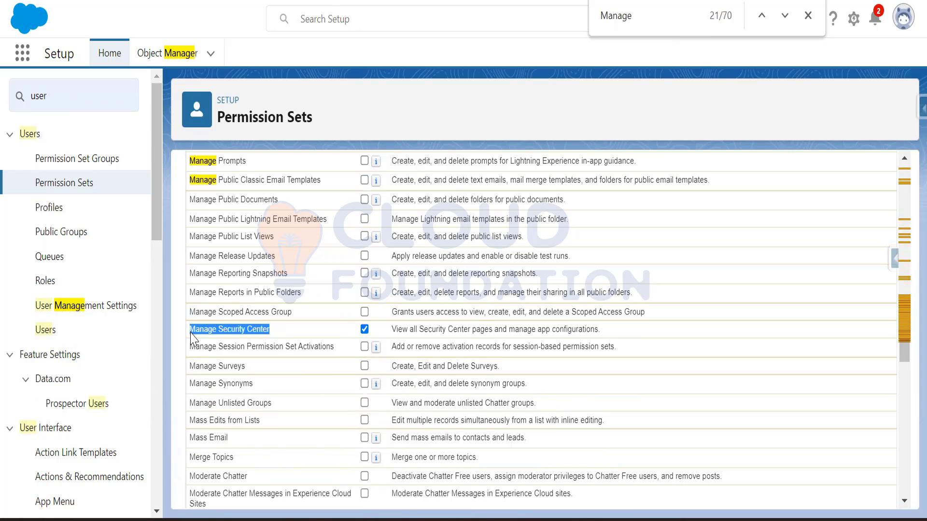
Check the second required permission in the Word lab guide, then search for "view threat" in Salesforce and highlight View Threat Detection Events.
key("alt+Tab")
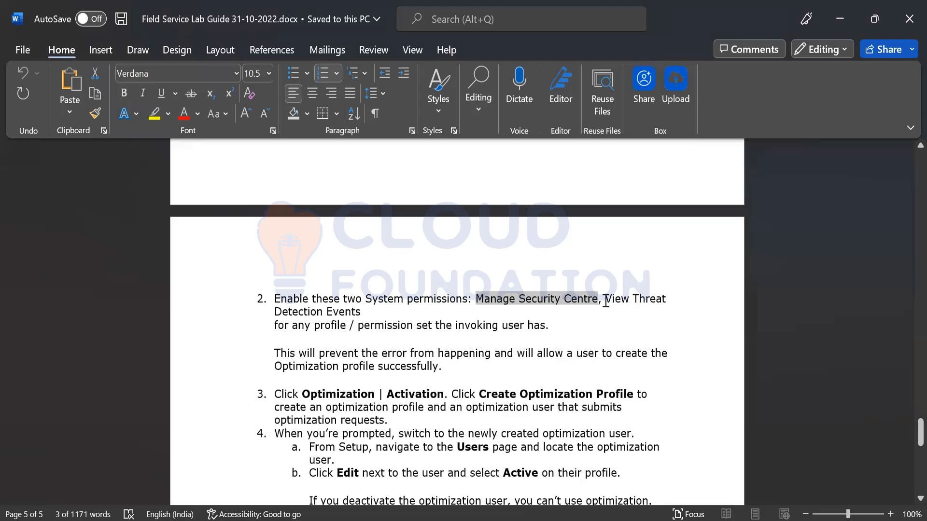
left_click_drag(605, 302, 399, 310)
key("alt+Tab")
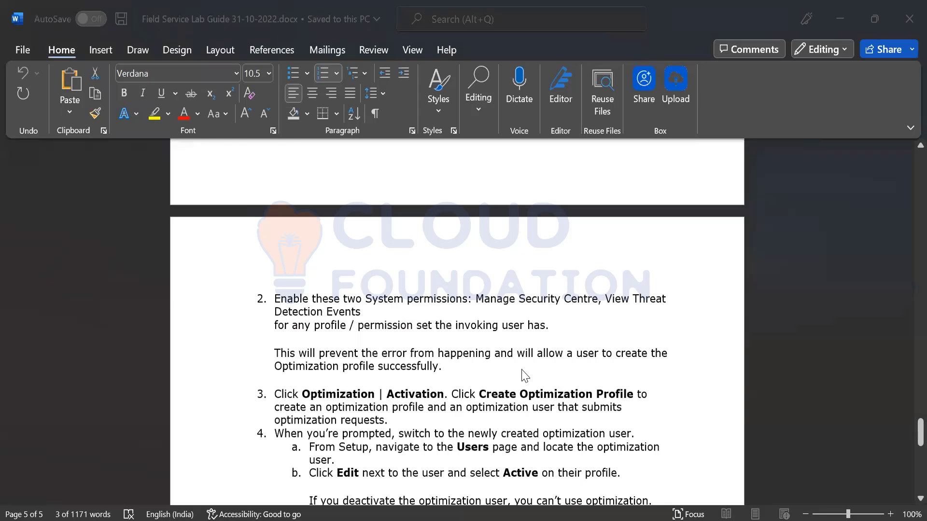
key("ctrl+f")
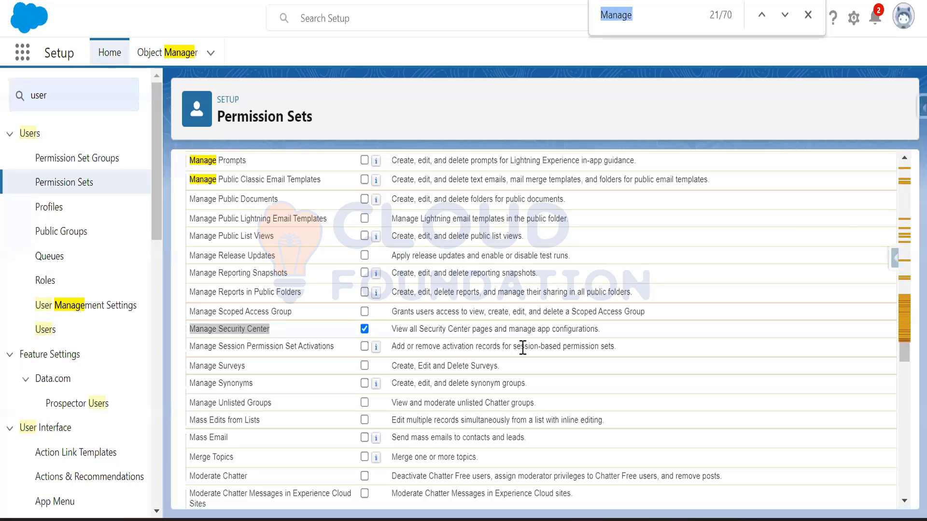
type("view")
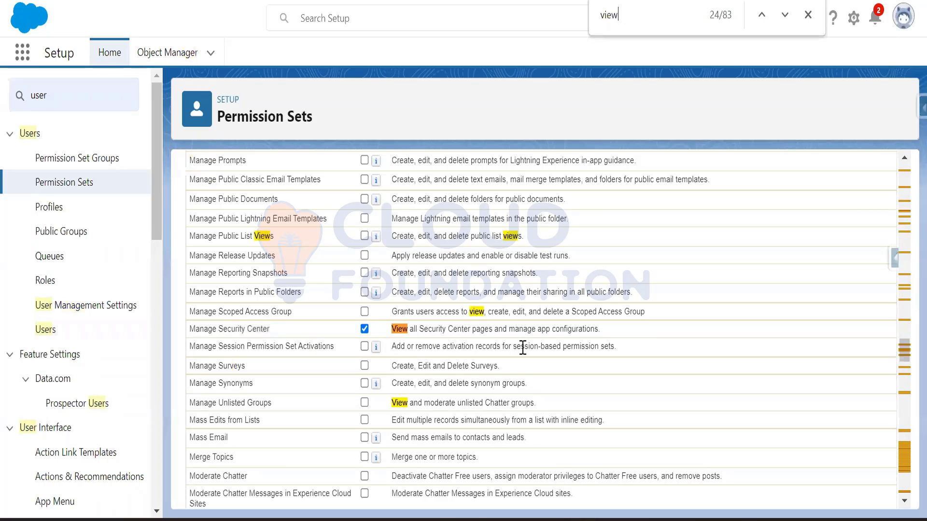
type(" threat")
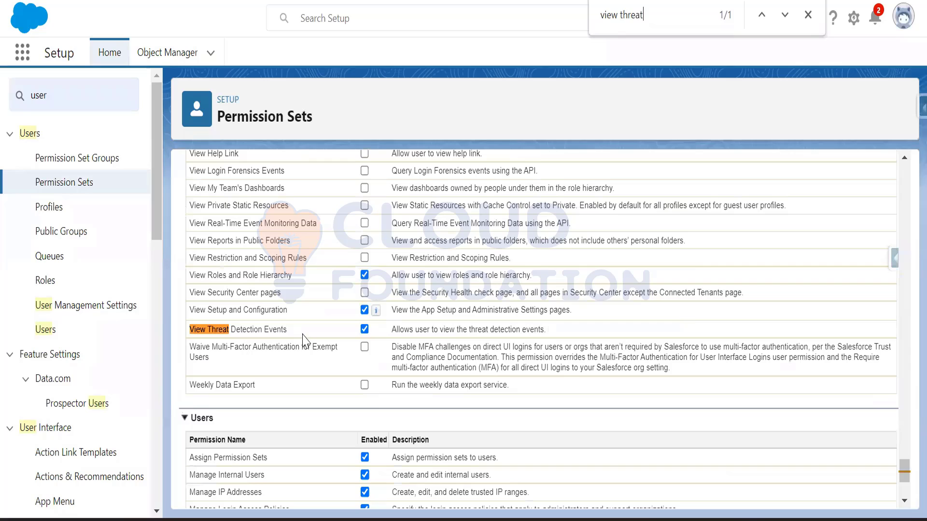
left_click_drag(289, 329, 188, 330)
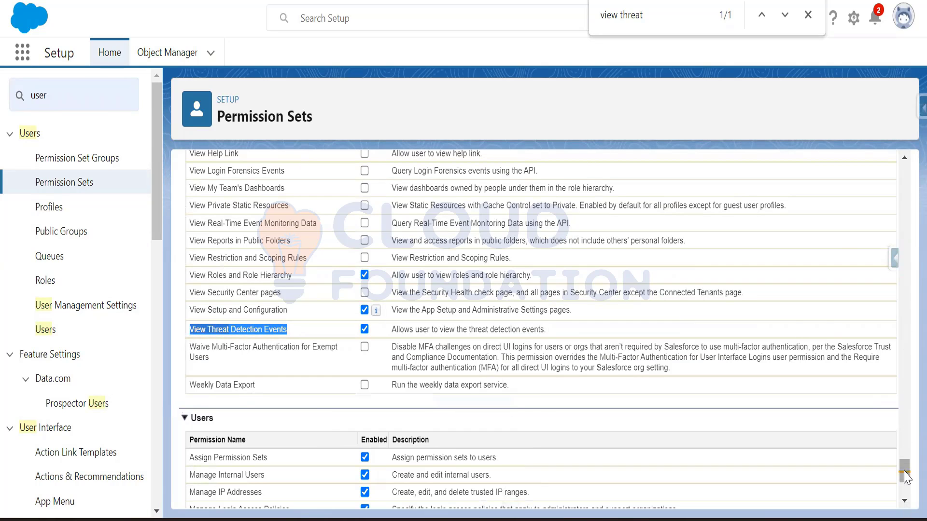
Return to the top of the permission set's System Permissions page and highlight its heading.
left_click_drag(904, 471, 904, 227)
scroll(840, 166, "up", 15)
left_click_drag(399, 182, 167, 175)
left_click(414, 168)
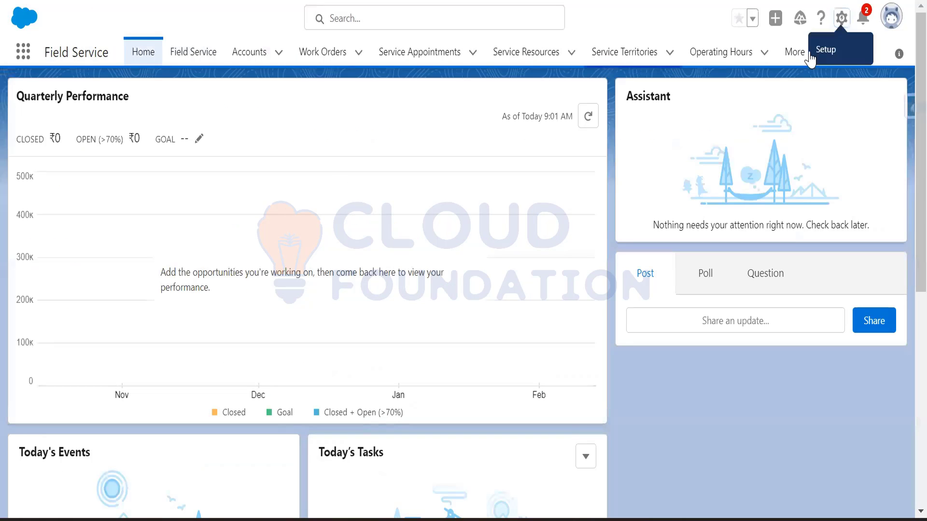
Open Setup from the Field Service home page, search for "user" and open the Users list.
left_click(841, 18)
left_click(809, 77)
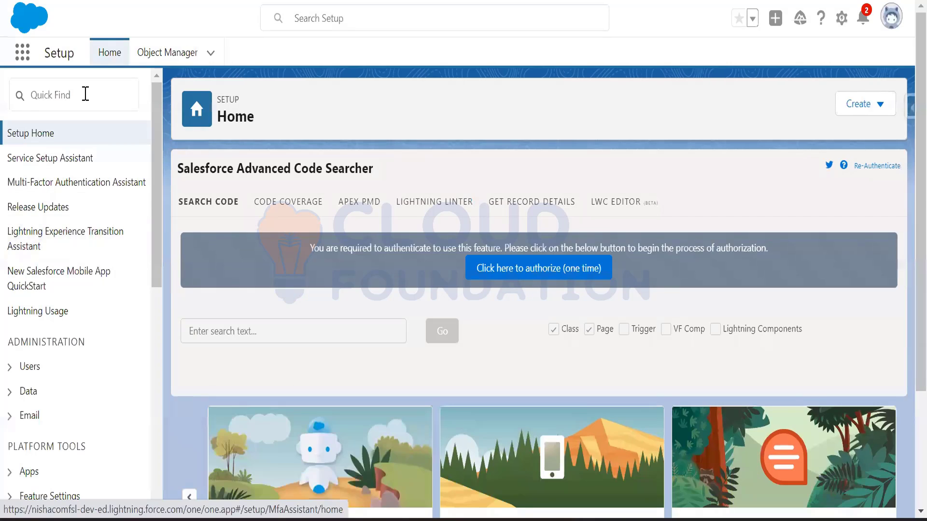
left_click(85, 94)
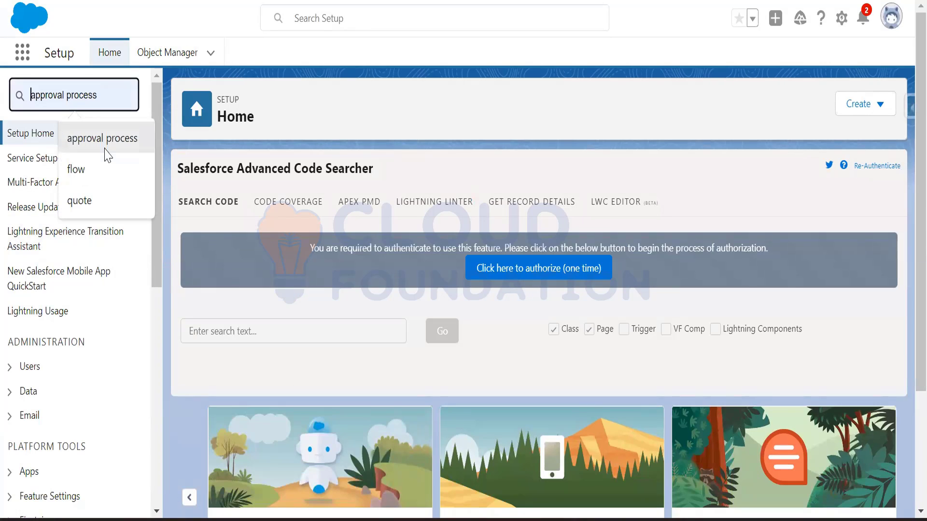
type("us")
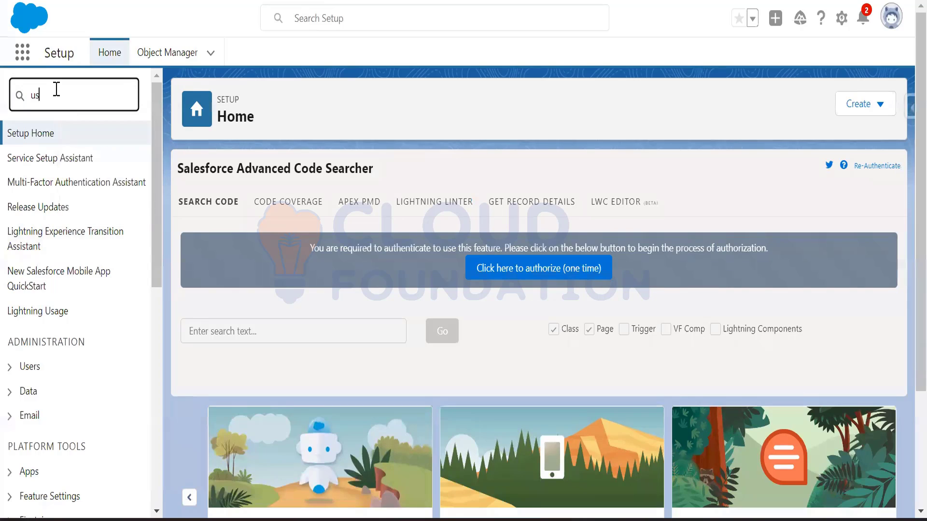
type("r")
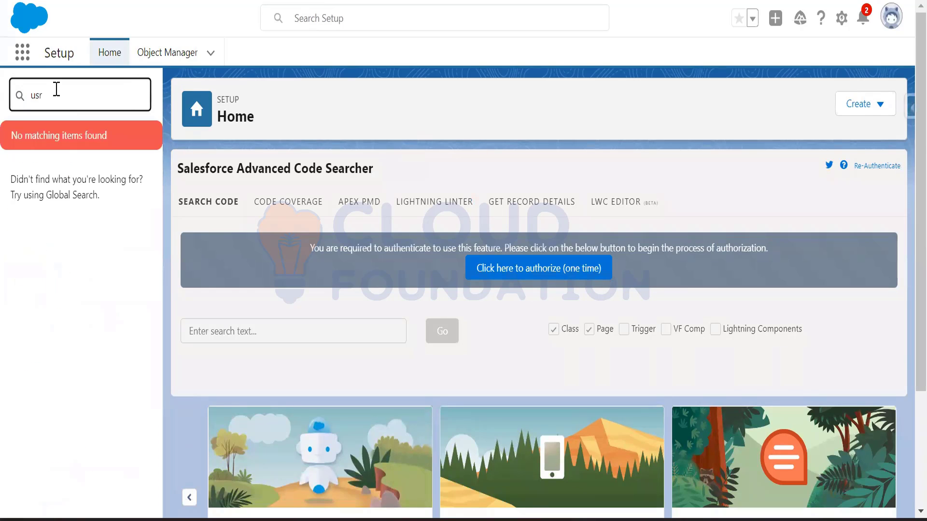
key("BackSpace")
type("er")
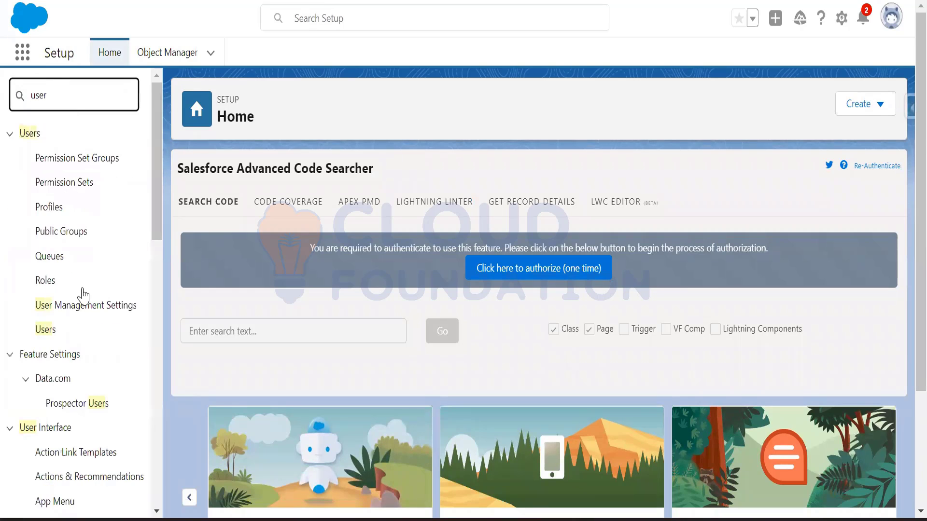
left_click(47, 330)
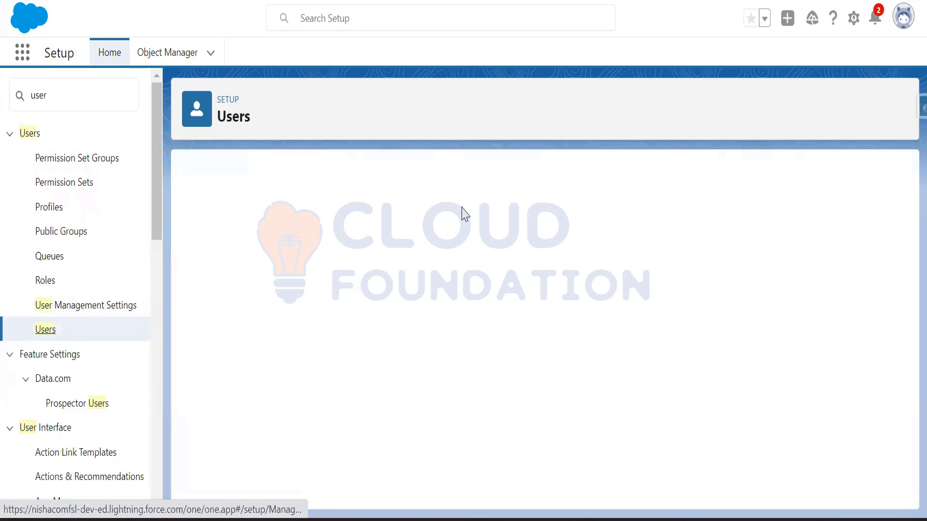
Open the Field Service Optimization user's record, highlight its user license and review its details down to the login history.
scroll(289, 313, "down", 3)
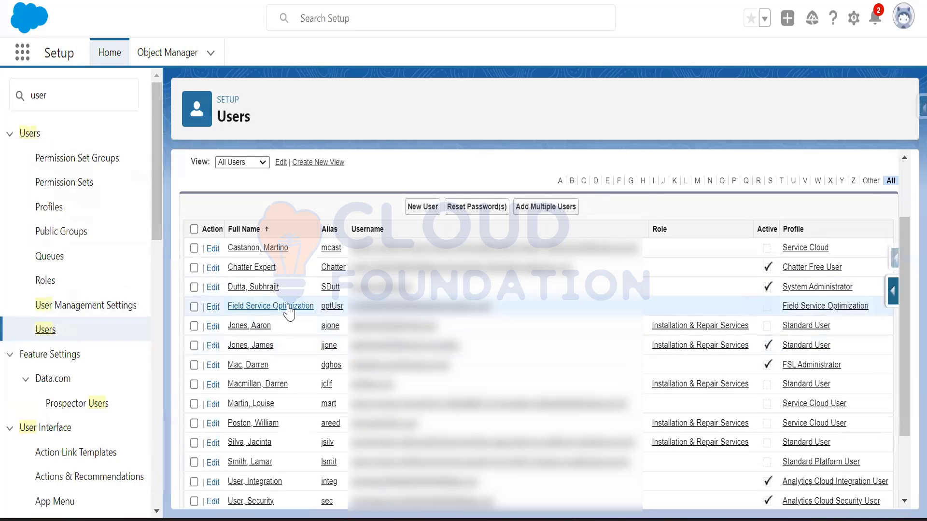
left_click(288, 307)
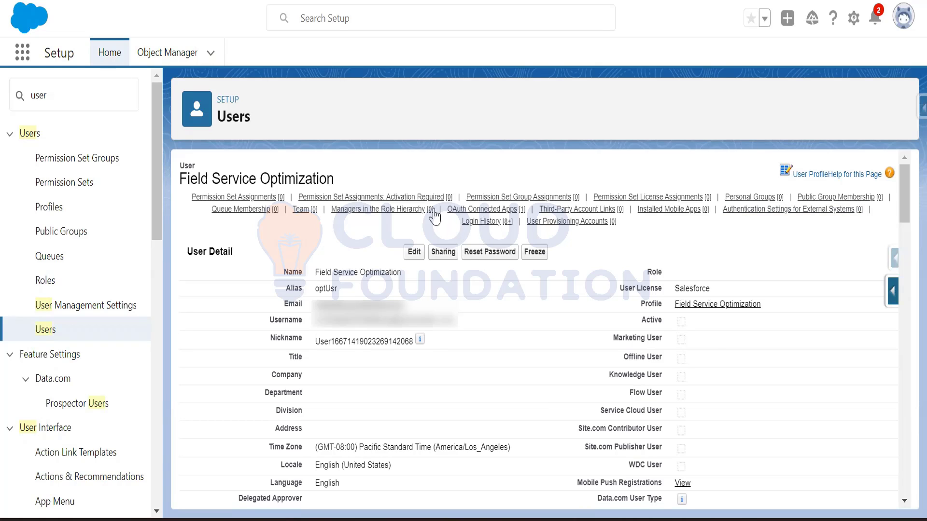
left_click_drag(710, 288, 674, 288)
scroll(513, 442, "down", 5)
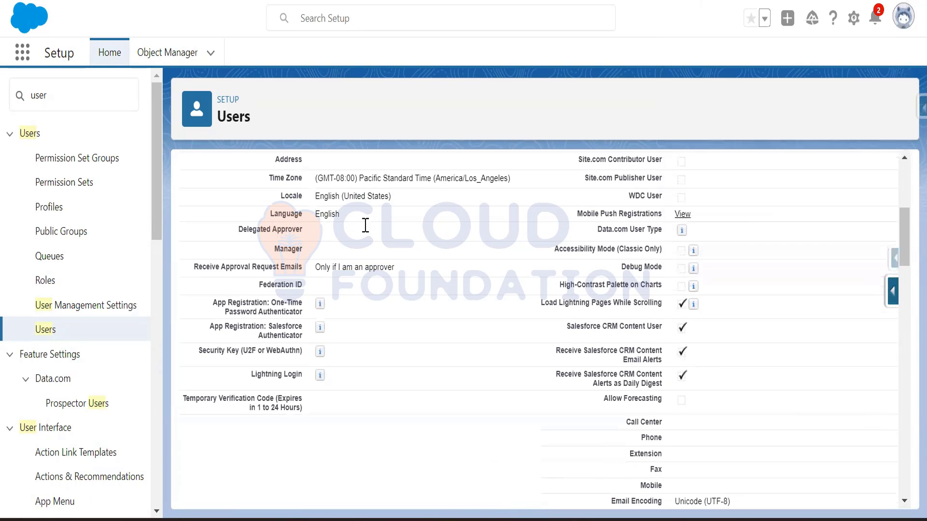
scroll(459, 406, "down", 15)
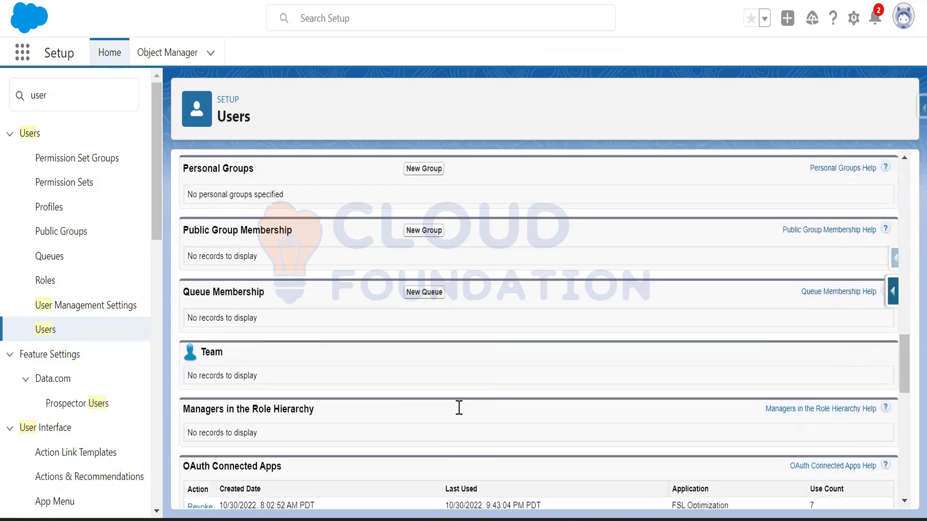
scroll(456, 410, "down", 12)
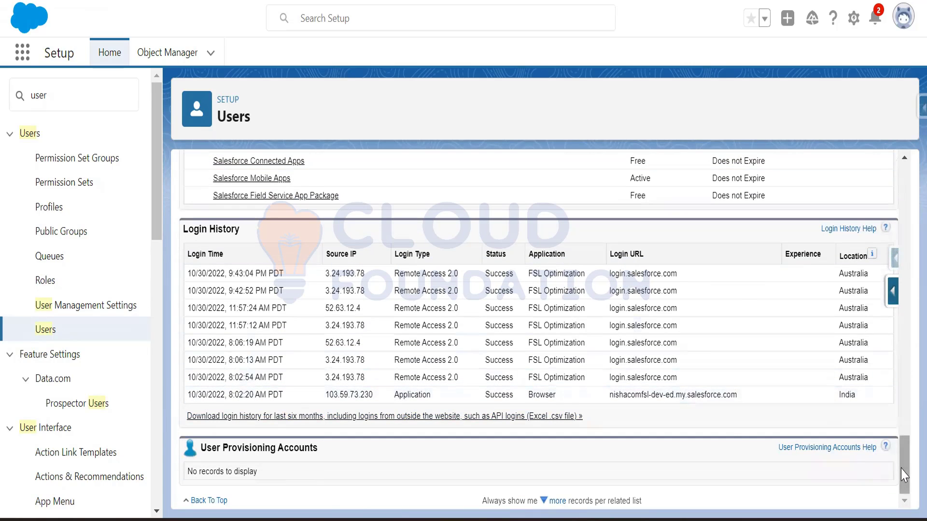
left_click_drag(904, 476, 900, 166)
mouse_move(575, 213)
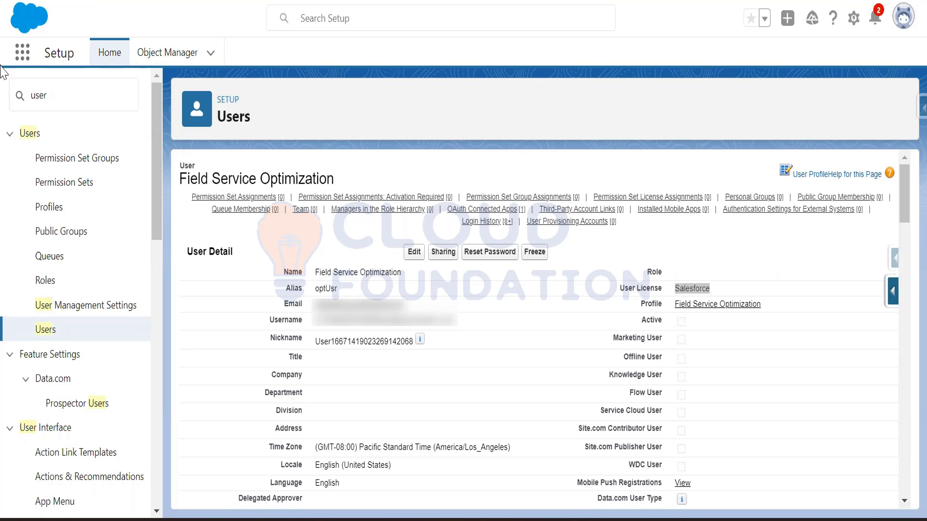
Switch to the Field Service Admin app and open the Optimization Activation page in Field Service Settings.
left_click(19, 53)
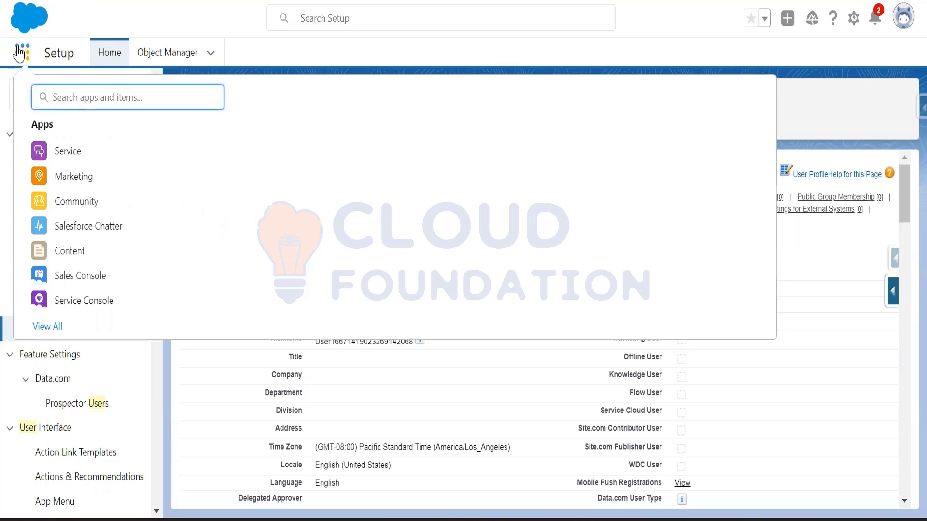
type("field")
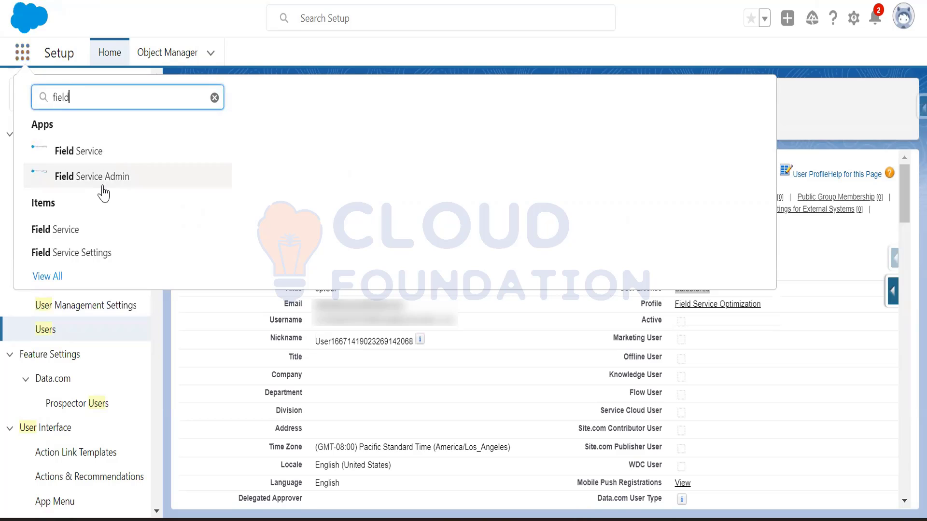
left_click(104, 192)
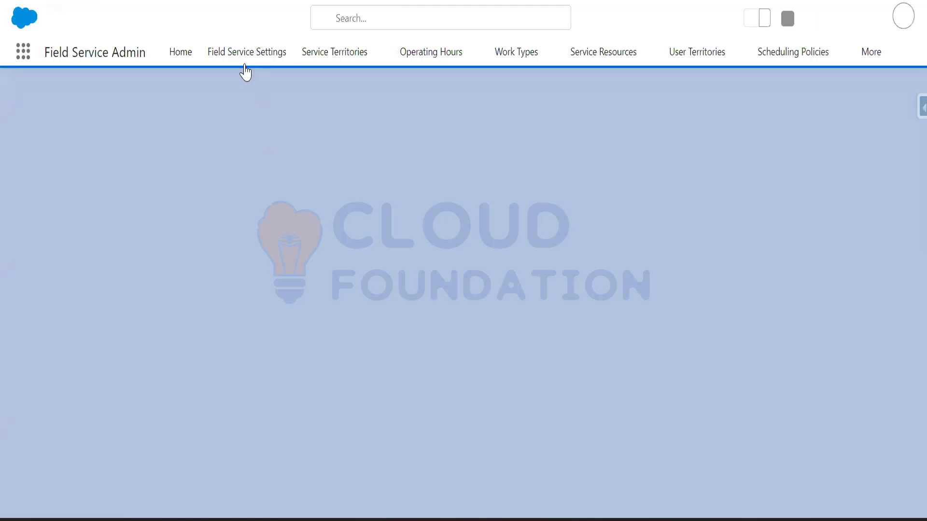
left_click(245, 62)
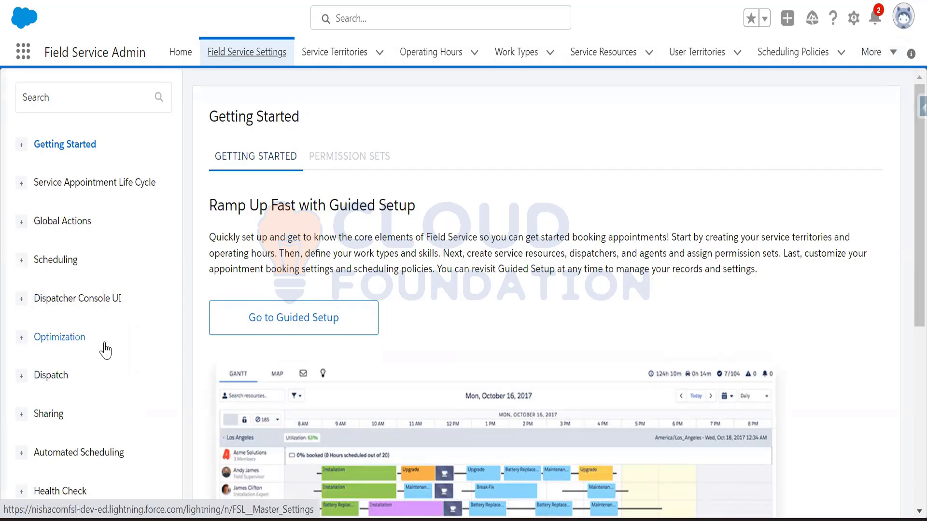
left_click(22, 338)
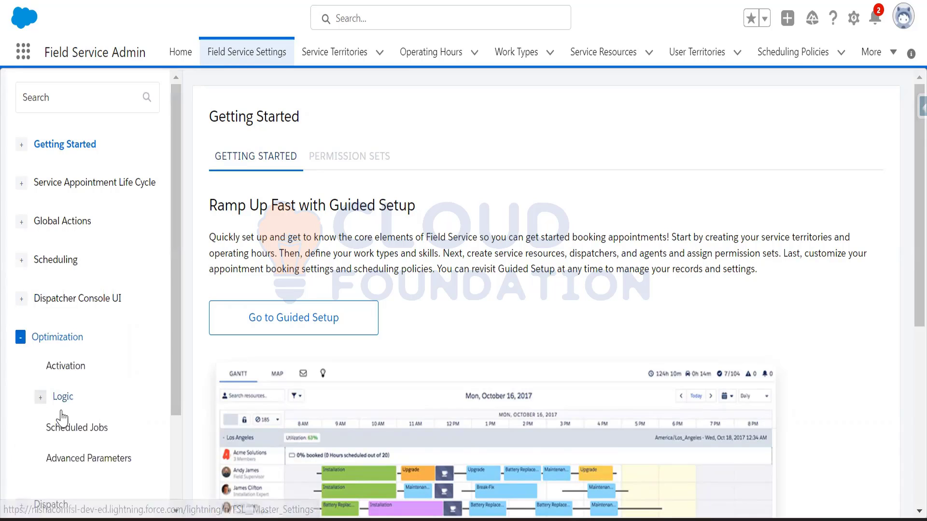
left_click(83, 368)
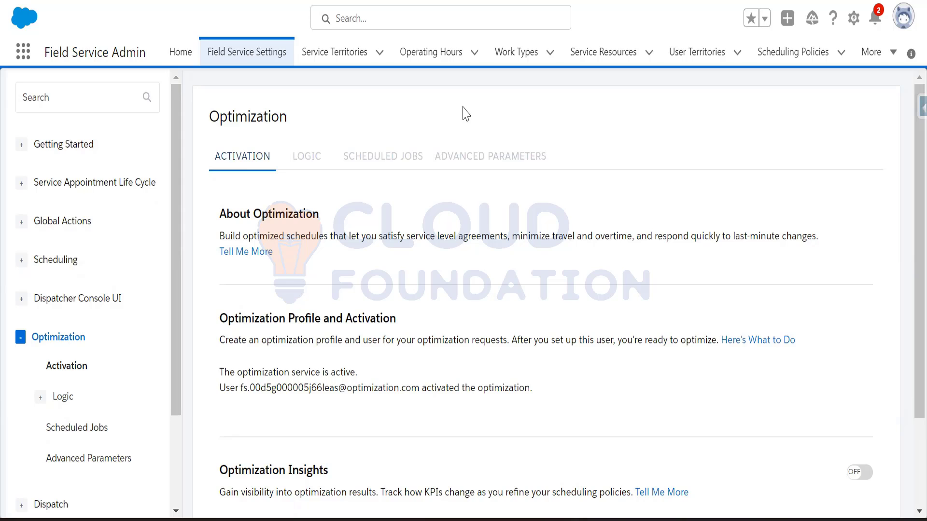
Leave the optimization settings, reopen Setup from the Field Service home page and return to the Users list.
left_click(903, 18)
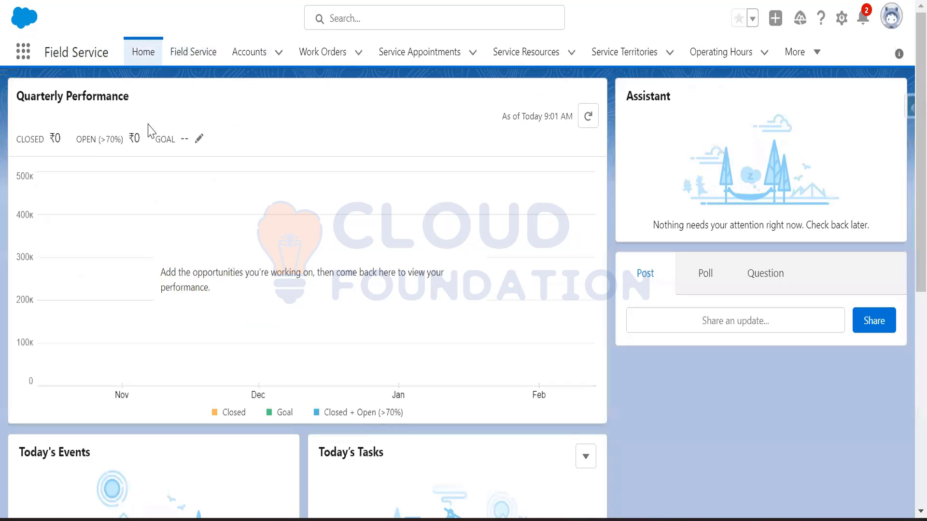
left_click(823, 60)
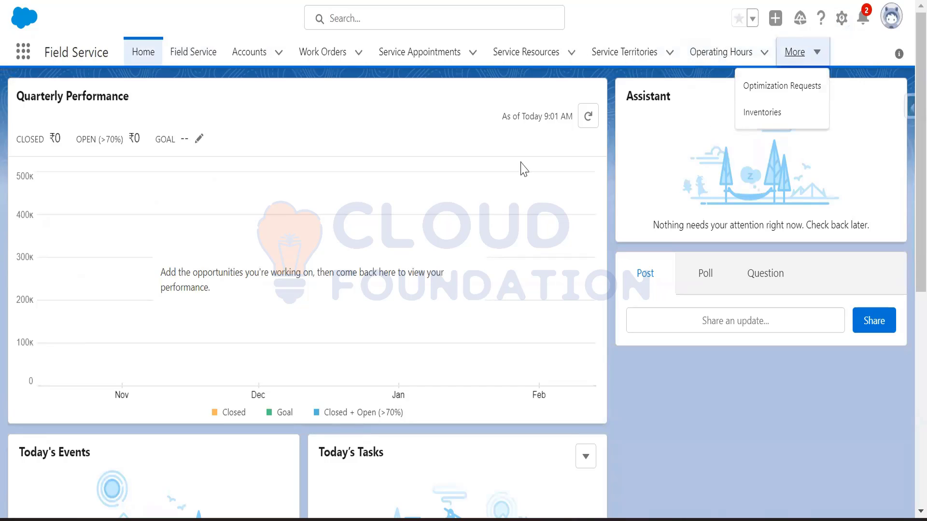
left_click(841, 19)
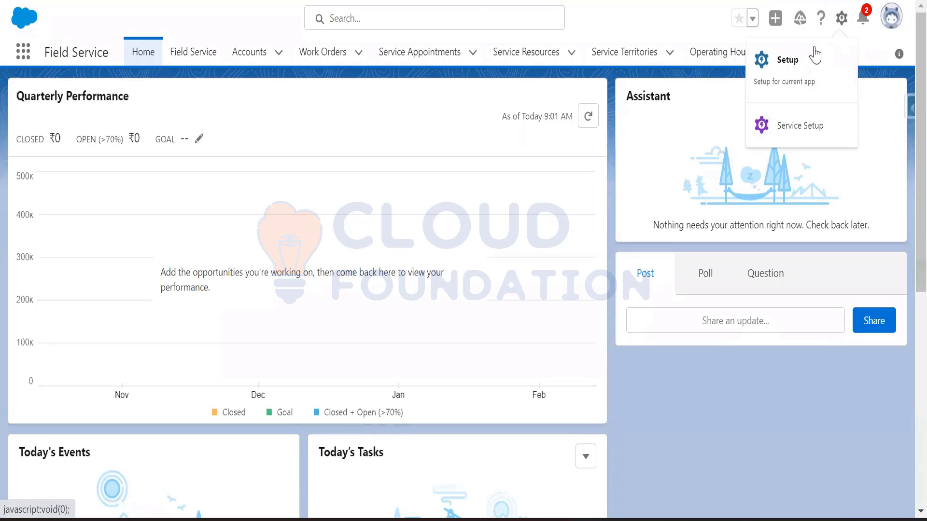
left_click(802, 59)
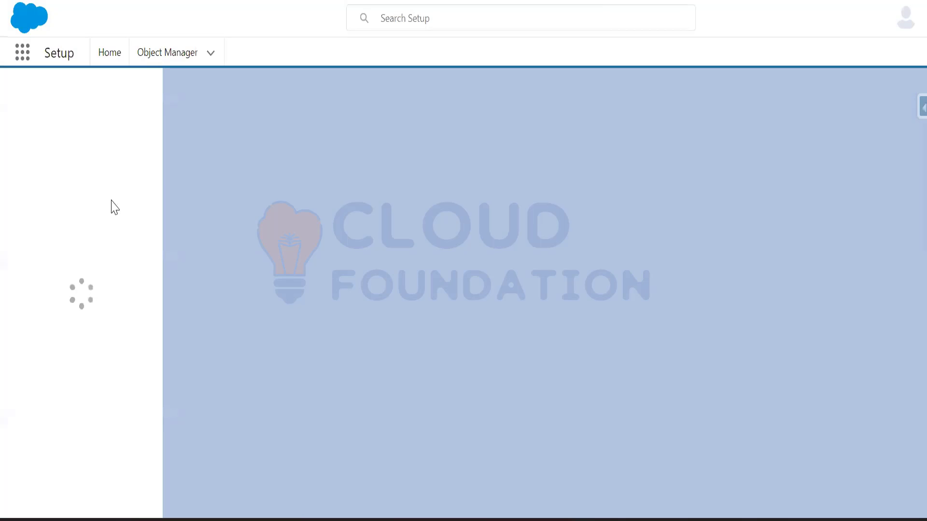
left_click(70, 102)
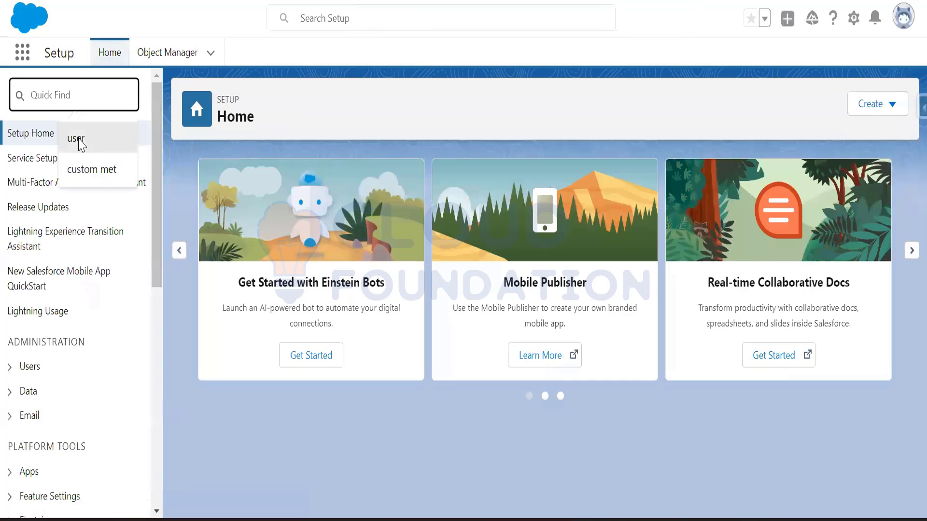
left_click(77, 139)
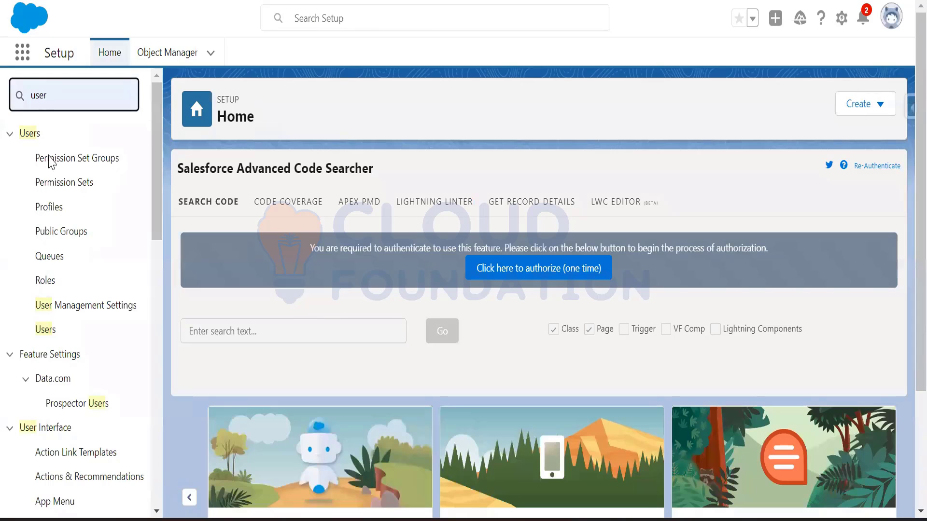
left_click(43, 330)
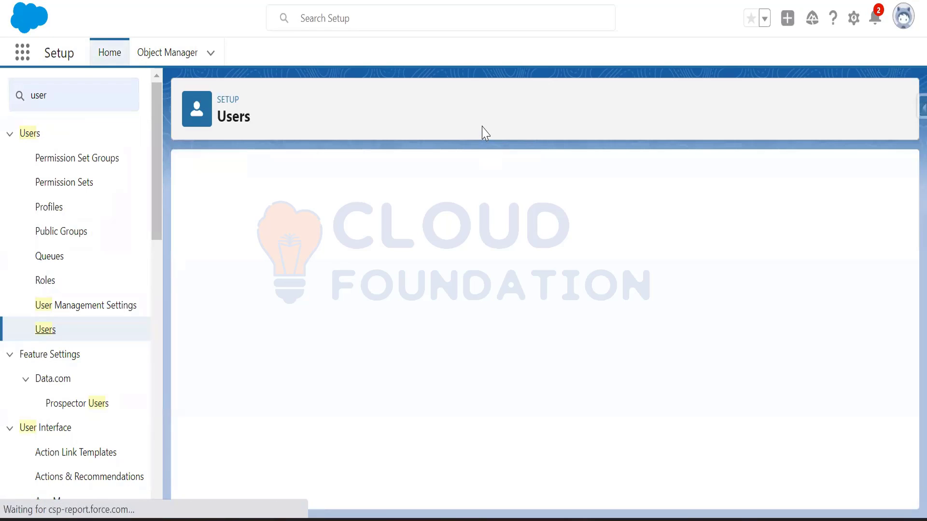
Open the record of the active Standard User who has the Installation & Repair Services role.
scroll(531, 314, "down", 4)
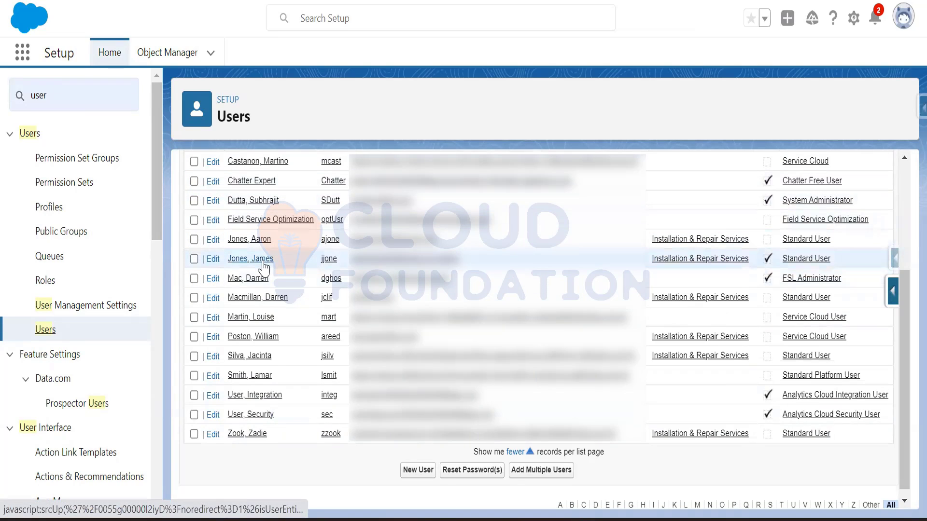
scroll(263, 267, "up", 3)
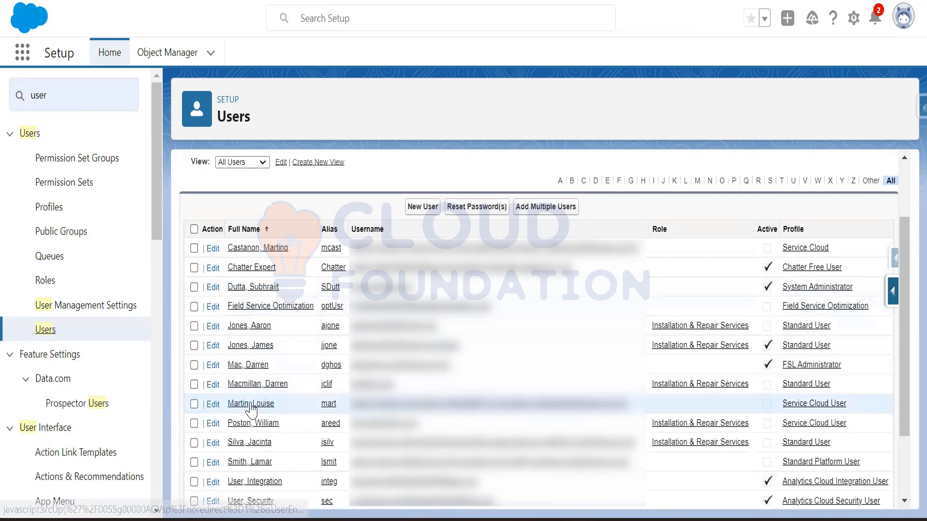
left_click(248, 348)
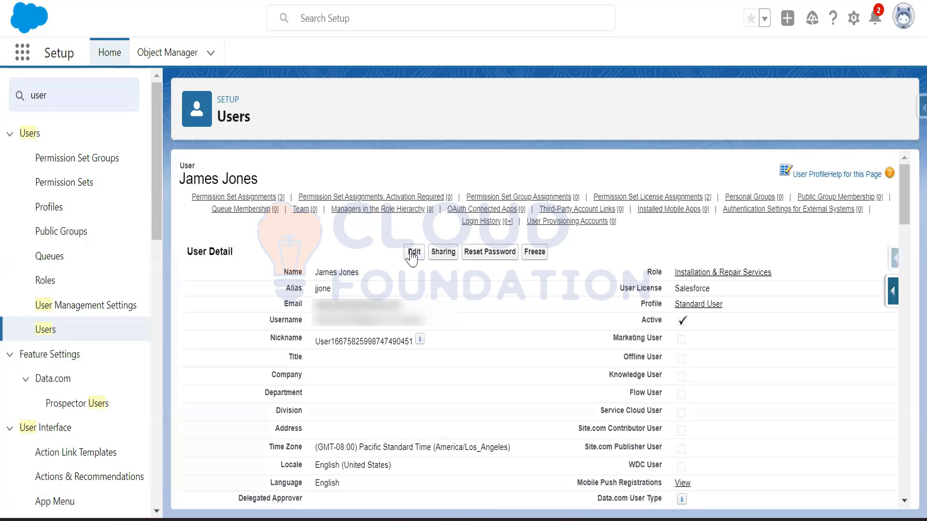
Edit the opened Standard User's record to clear its Active setting and save the change.
left_click(412, 251)
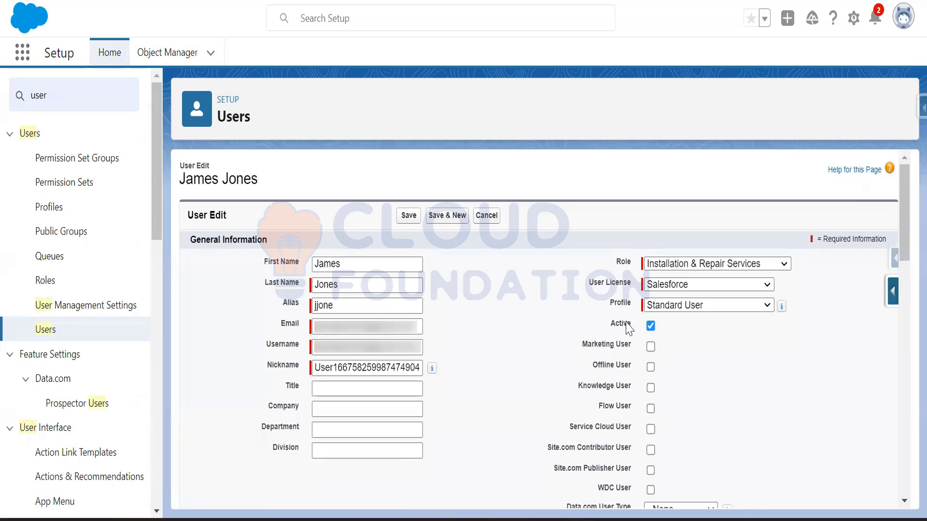
left_click(663, 326)
left_click(541, 313)
left_click(411, 216)
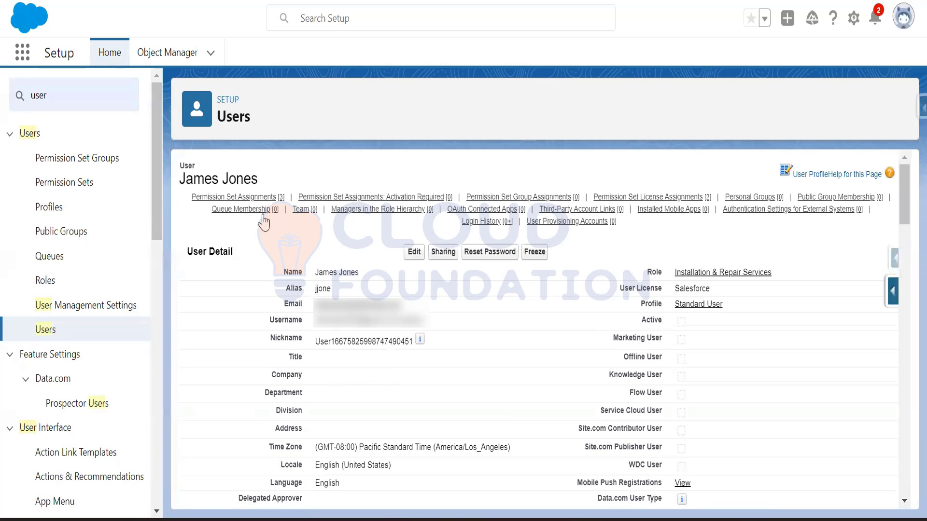
Return to the Users list, open the Field Service Optimization user for editing, mark it Active and save.
left_click(45, 329)
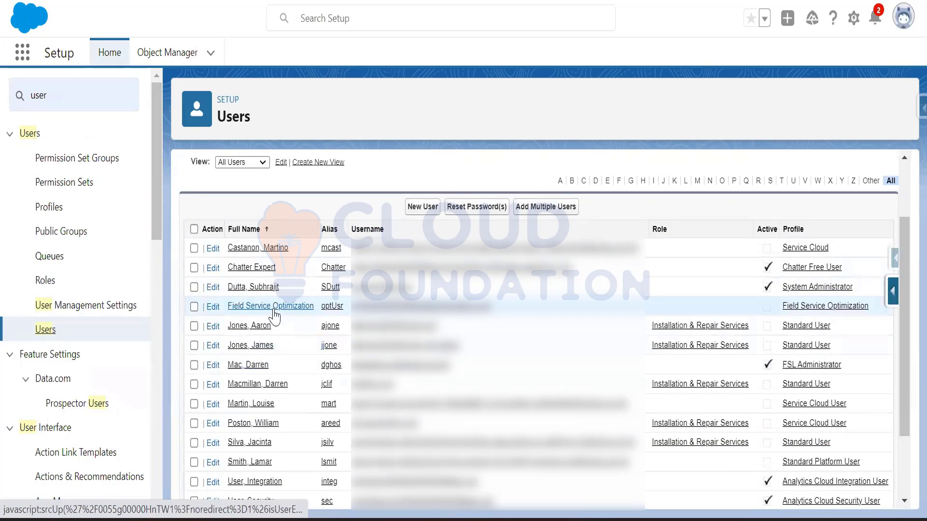
left_click(273, 309)
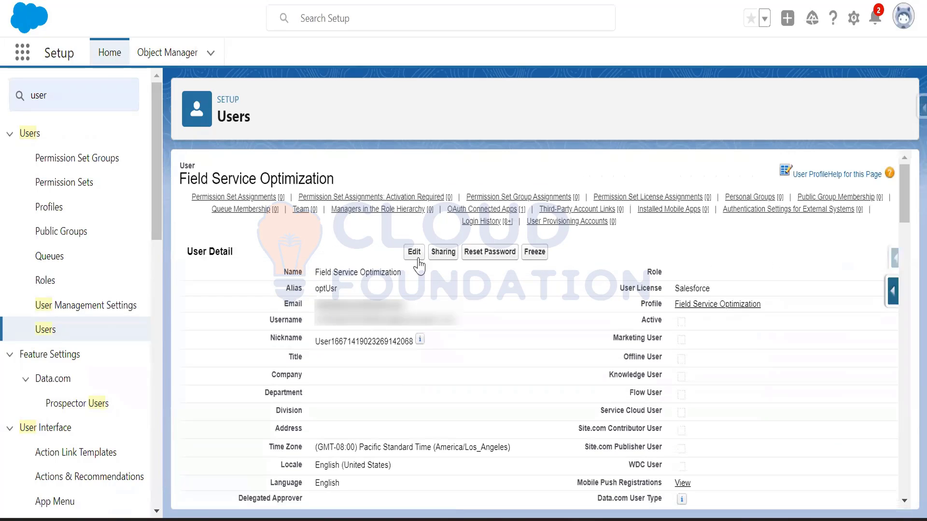
left_click(418, 259)
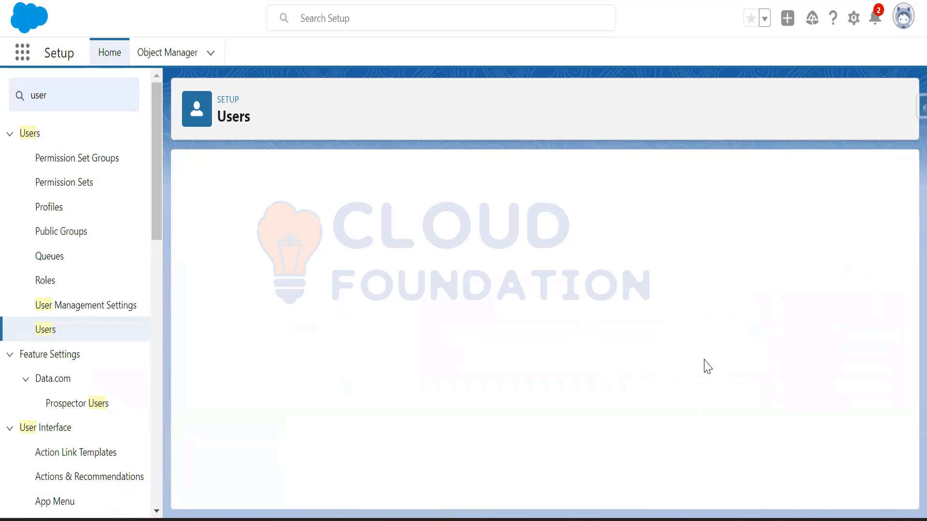
left_click(650, 326)
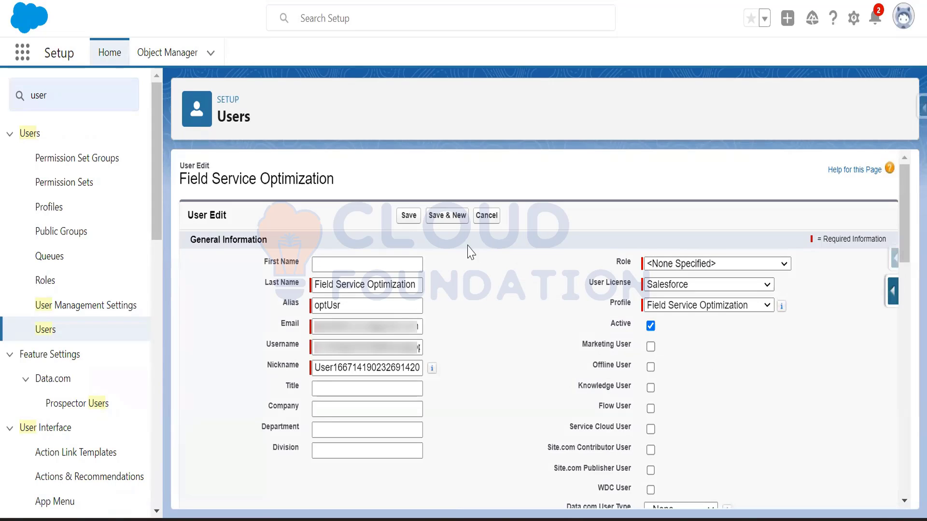
left_click(408, 215)
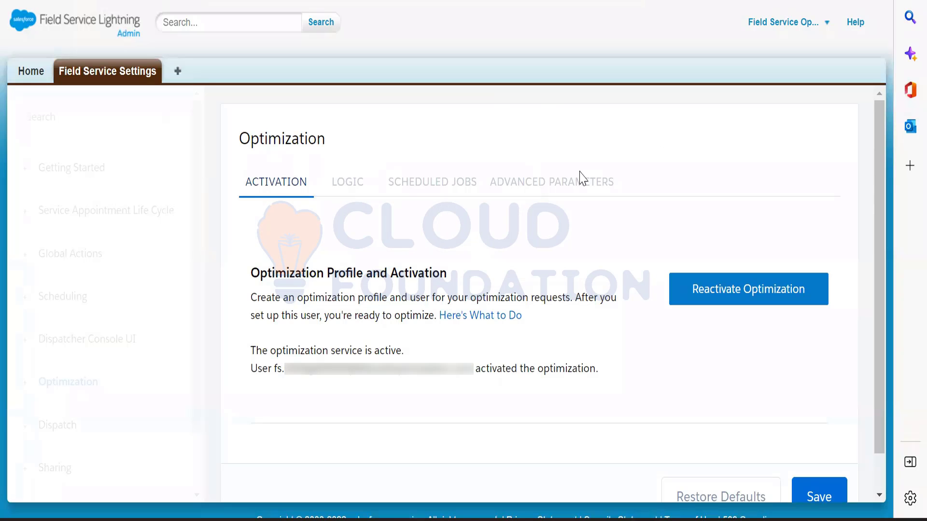
Switch to the Field Service Lightning Admin session, open the signed-in user's profile and highlight the profile name.
left_click(792, 25)
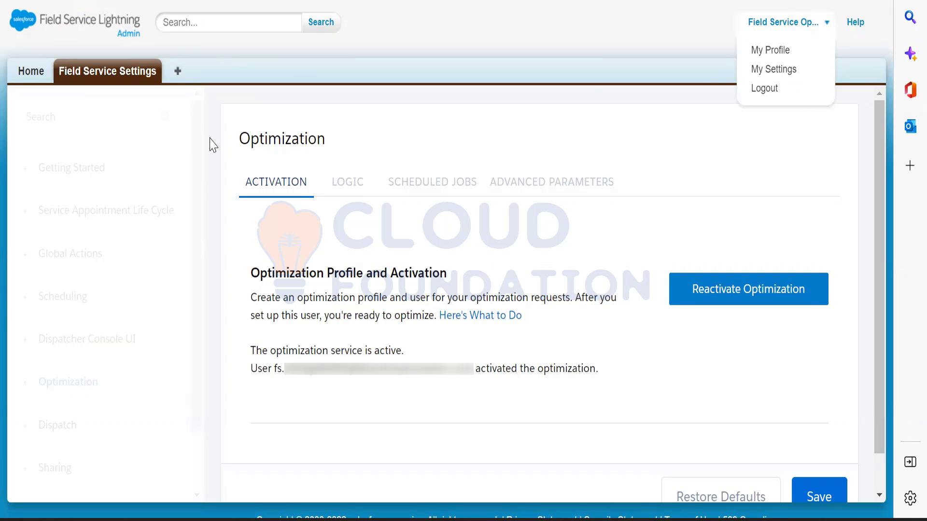
left_click(768, 55)
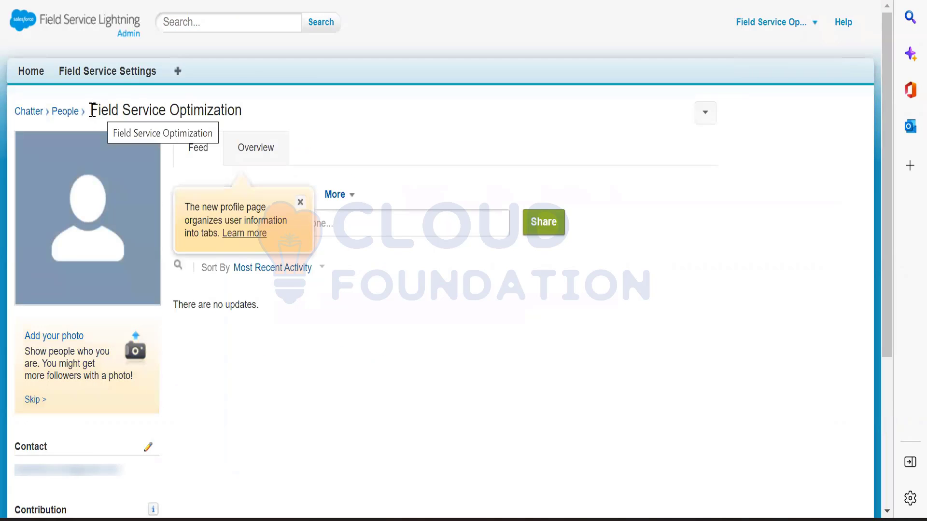
left_click_drag(92, 110, 245, 110)
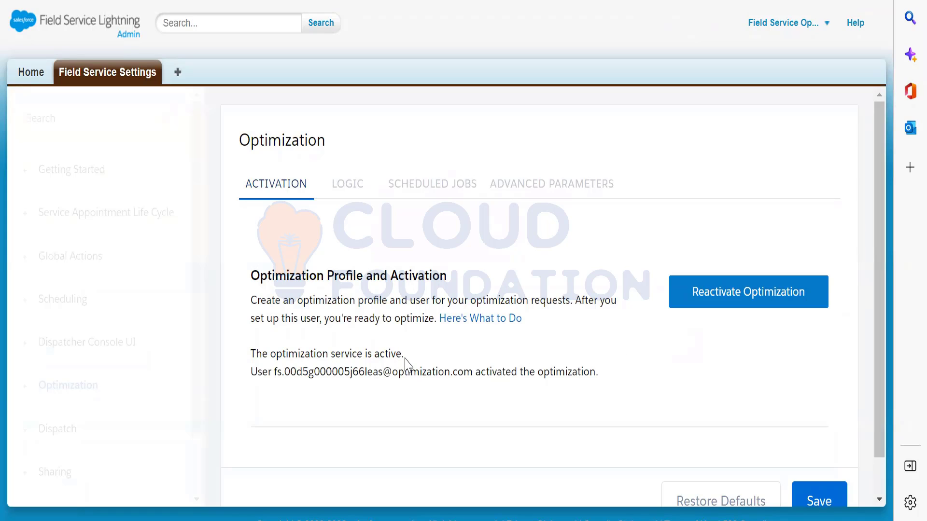
Return to the Optimization Activation page, highlight the optimization service status line and review the rest of the page.
left_click_drag(404, 355, 238, 356)
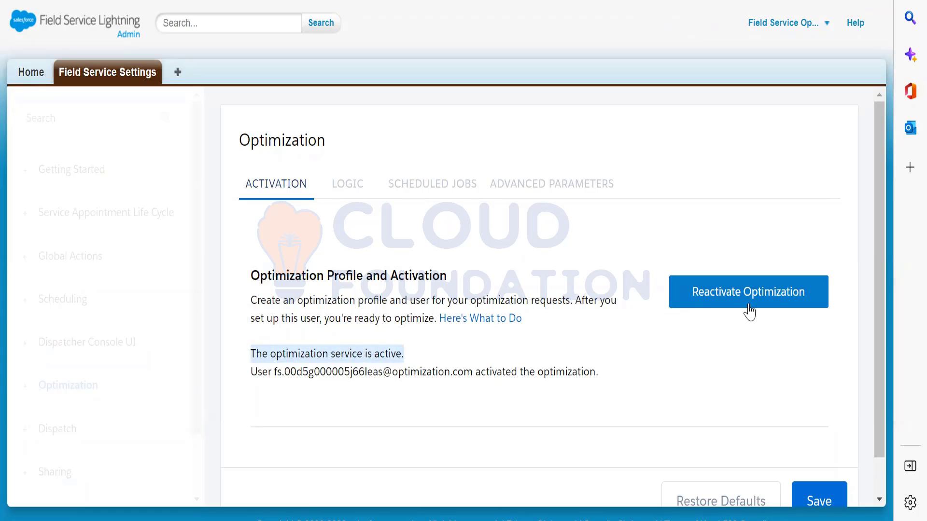
scroll(680, 363, "down", 1)
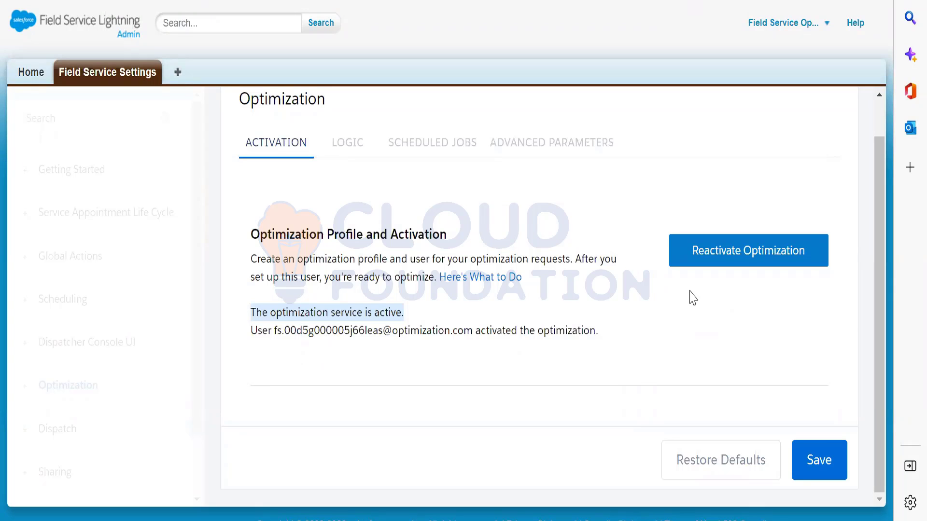
left_click(781, 35)
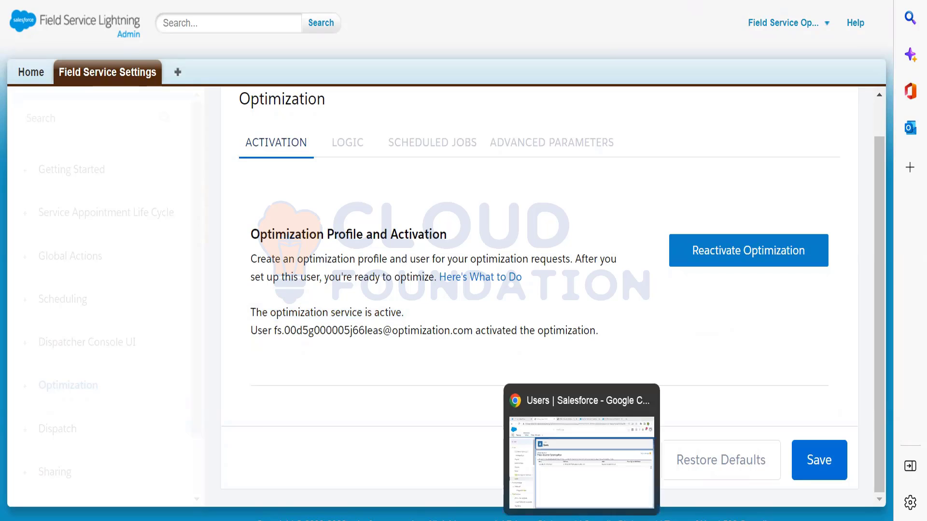
Switch to the Chrome Setup window, check which account is signed in, and open the Field Service dispatcher console.
left_click(582, 519)
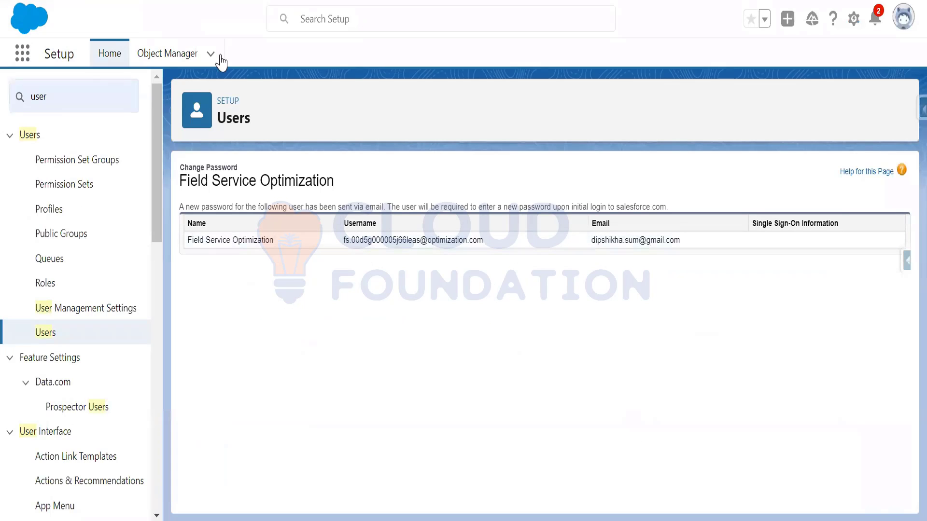
left_click(905, 19)
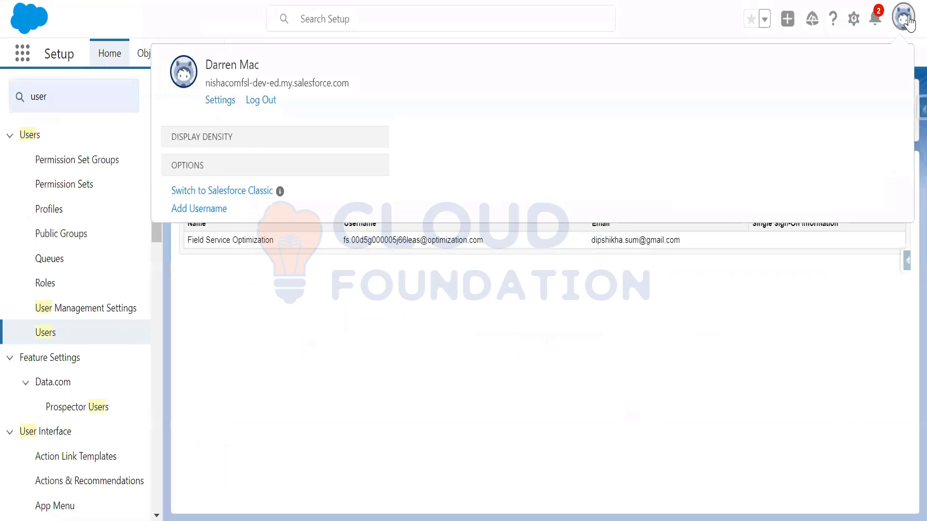
left_click(232, 35)
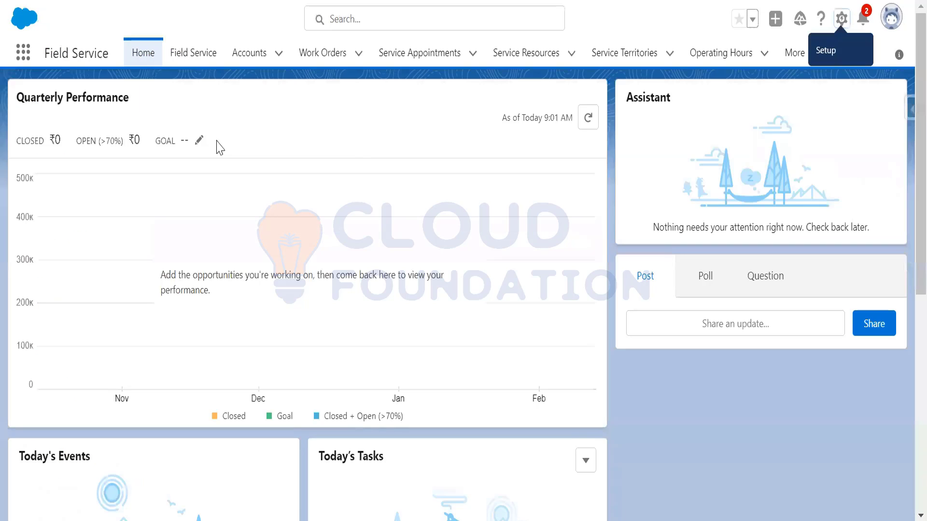
left_click(215, 55)
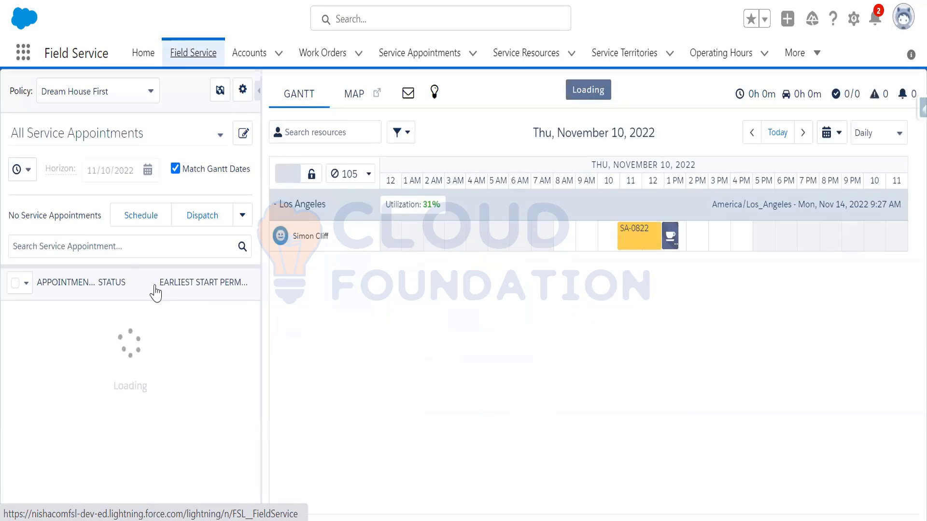
Examine the bulk actions with service appointments SA-0794 and SA-0793 selected, clear the selection and check the Gantt notifications.
left_click(243, 218)
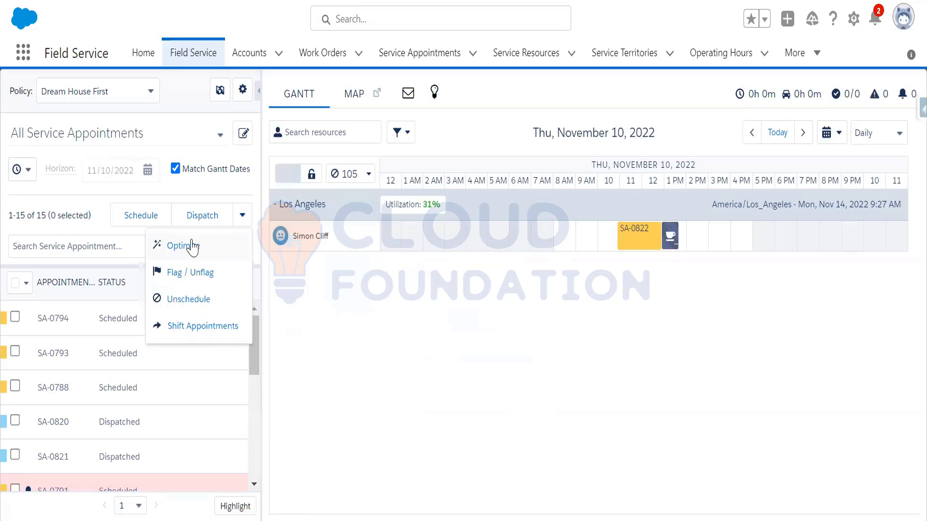
left_click(15, 317)
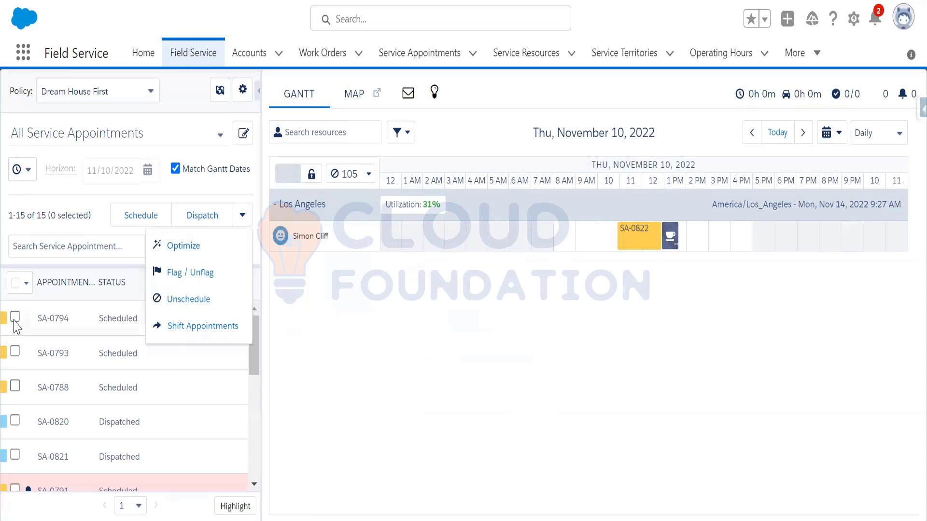
left_click(14, 351)
left_click(15, 351)
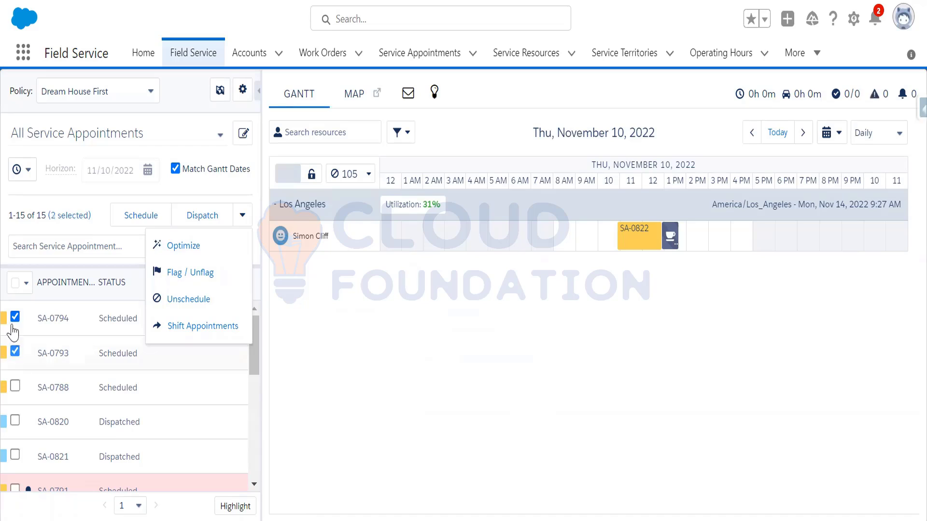
left_click(15, 318)
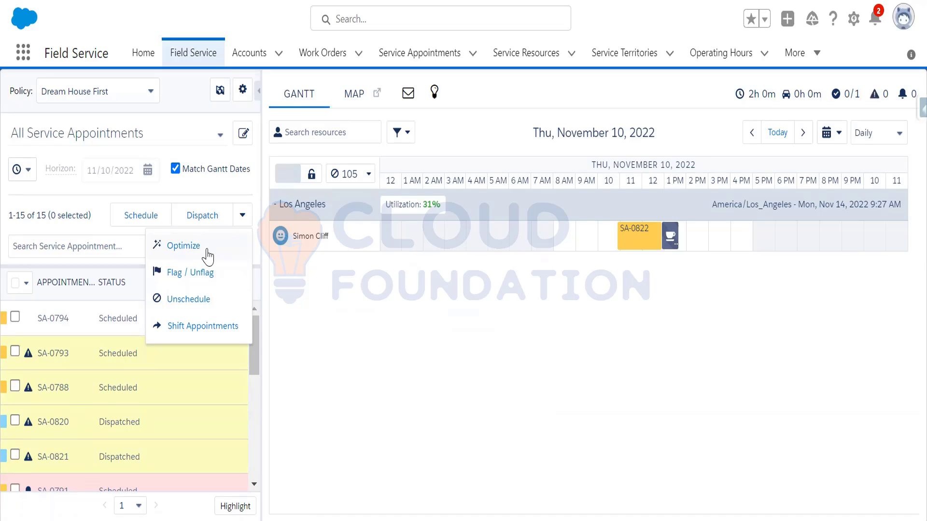
left_click(420, 352)
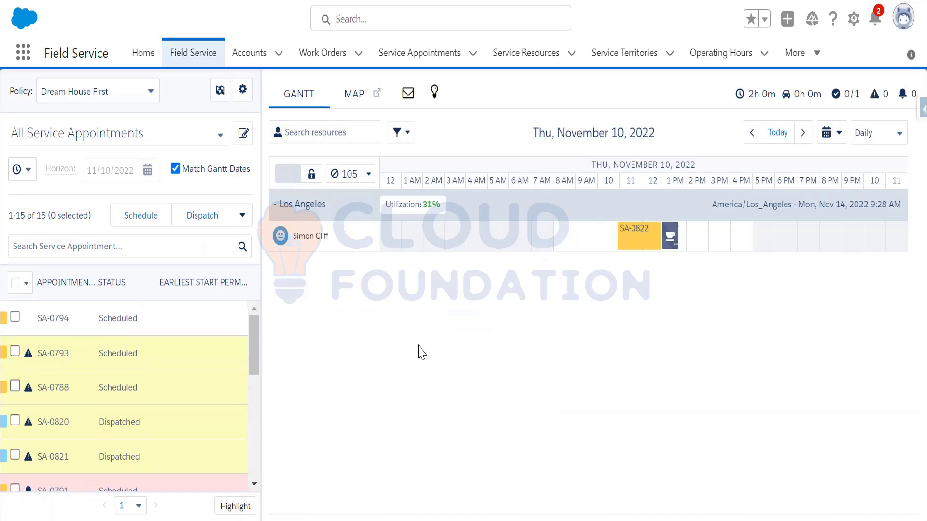
left_click(407, 93)
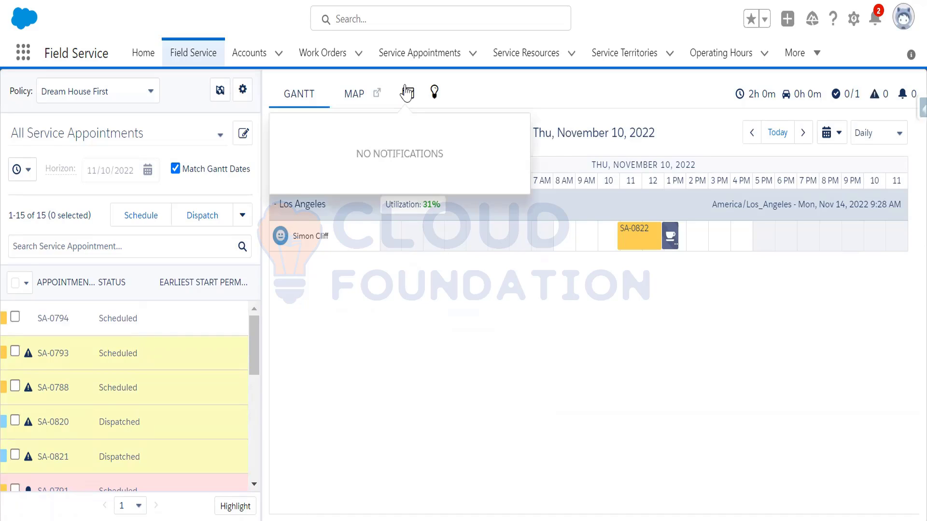
left_click(430, 367)
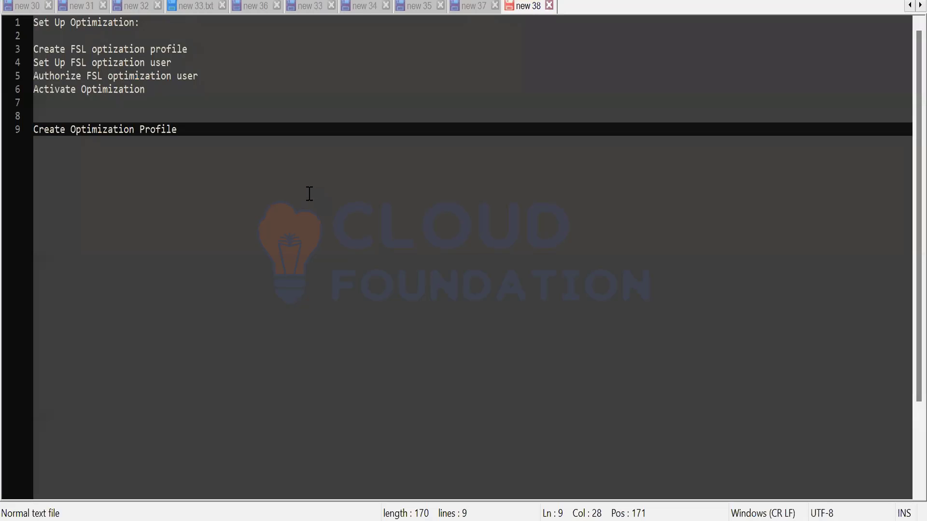
Switch to the text notes and add the line "Global Optimization" after two blank lines below "Create Optimization Profile".
key("Return")
key("Return")
key("Return")
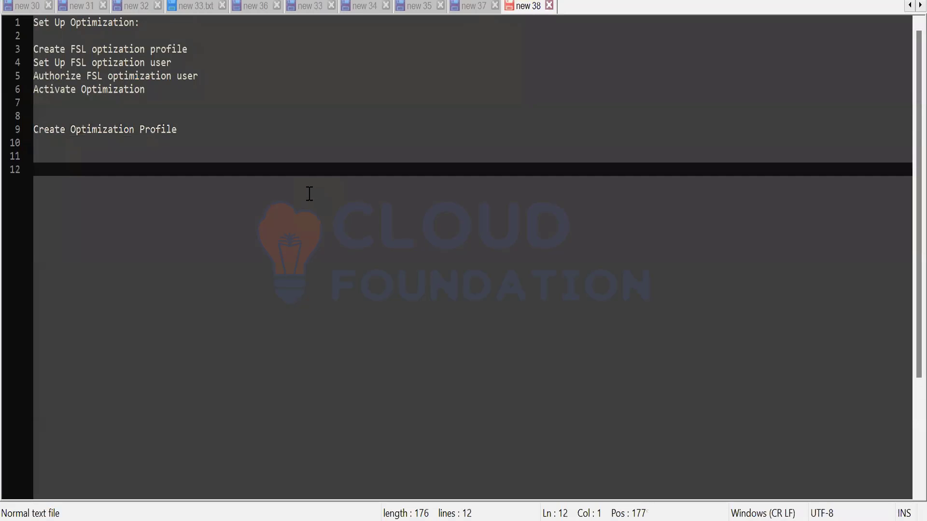
type("Global Optimi")
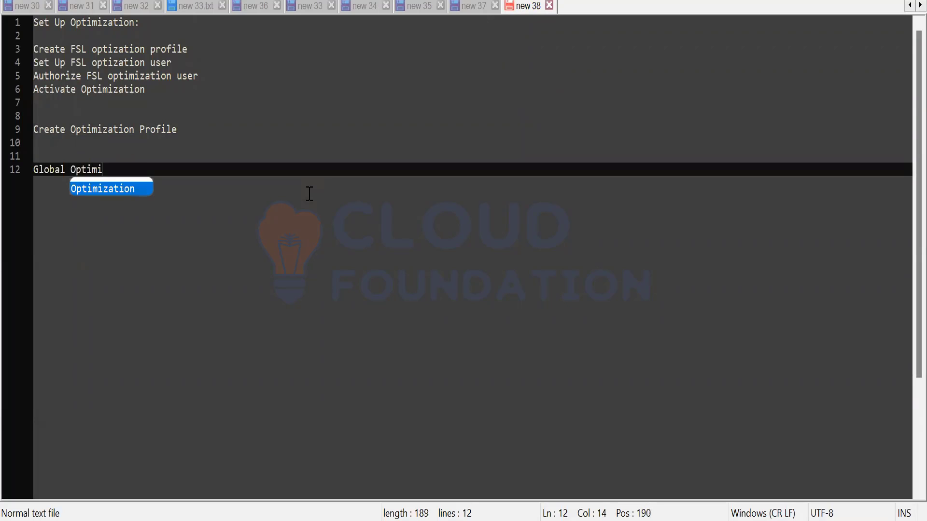
type("zation")
key("Escape")
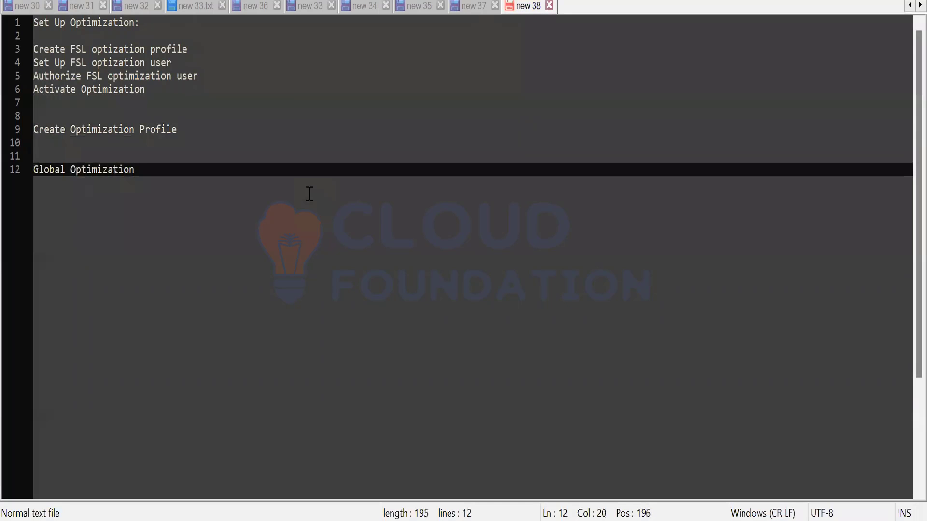
Add the line "In- Day Optimization" directly below "Global Optimization" in the notes.
key("Return")
type("Inday")
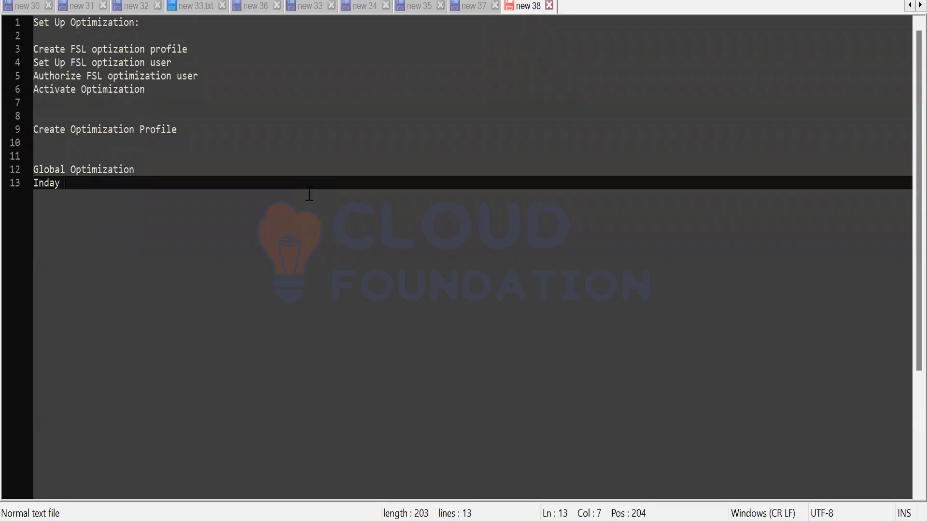
key("BackSpace")
key("BackSpace")
key("BackSpace")
key("BackSpace")
type("- Day Optimizat")
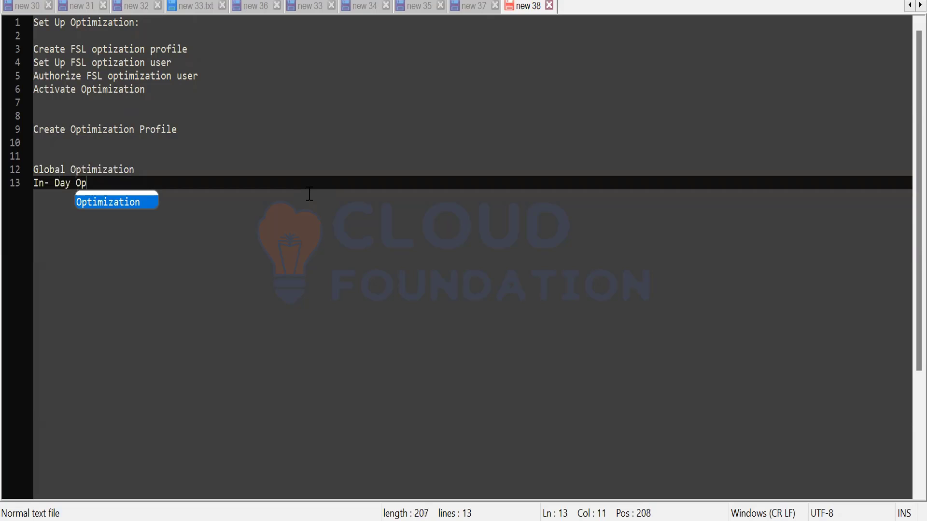
type("ion")
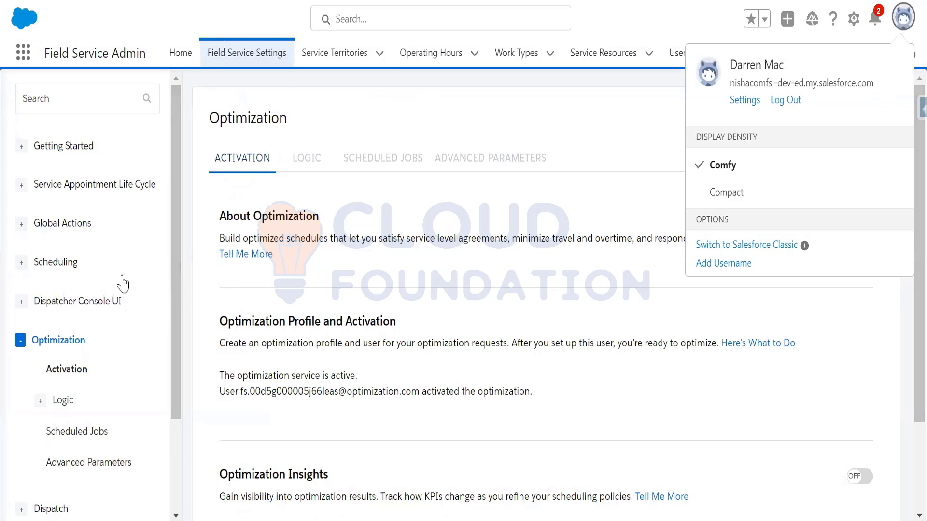
Switch to Field Service Admin, highlight the optimization profile description and open the Scheduled Jobs page of the Optimization settings.
left_click_drag(178, 325, 180, 378)
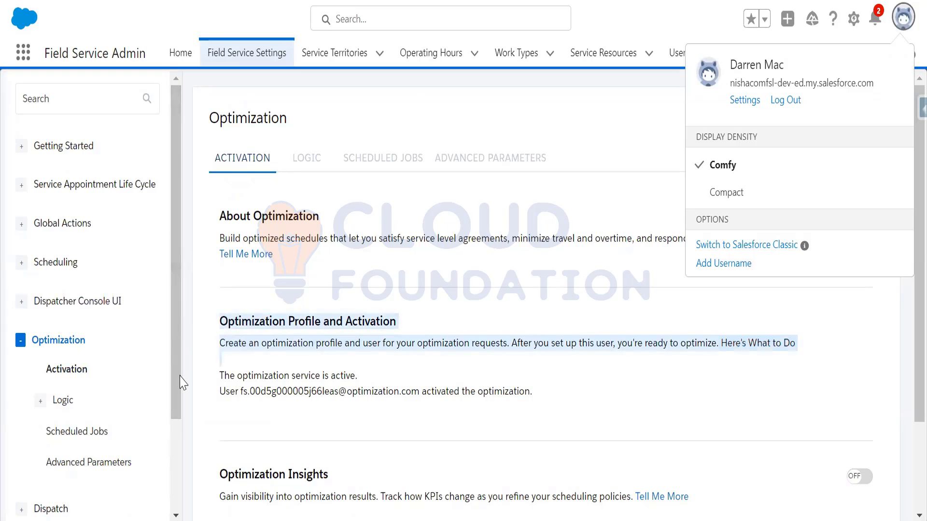
left_click(404, 169)
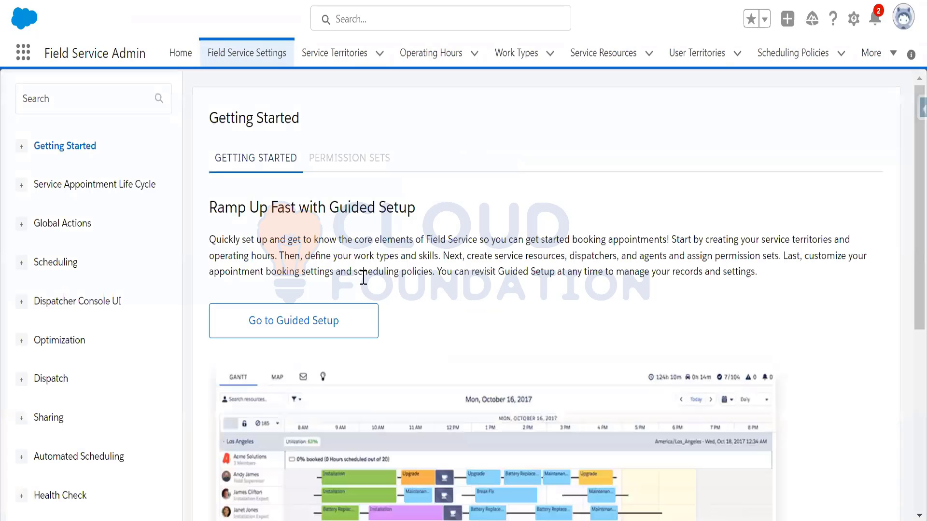
left_click(22, 343)
scroll(176, 338, "down", 2)
left_click(353, 169)
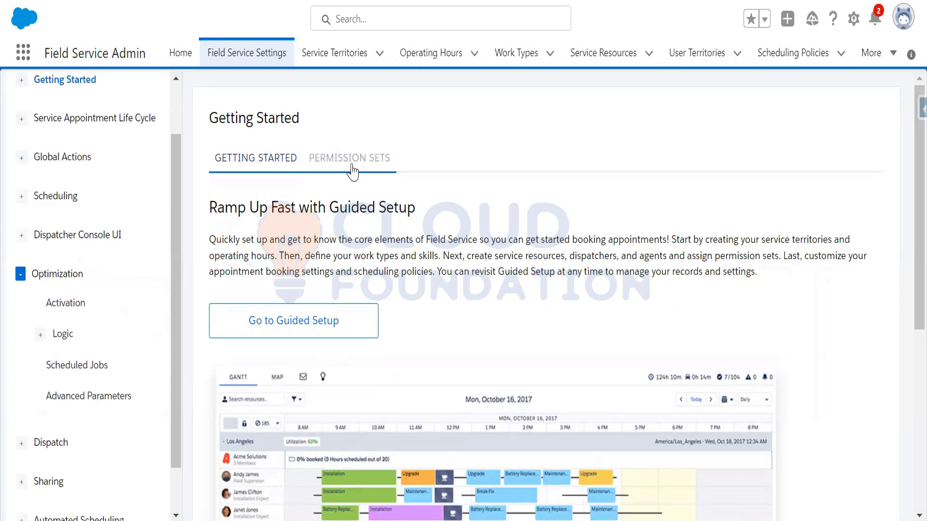
left_click(71, 309)
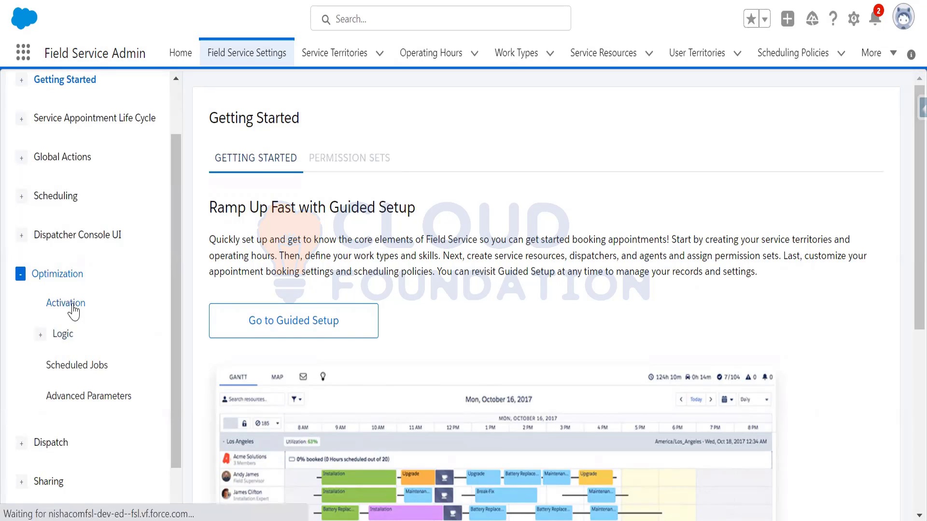
left_click(387, 161)
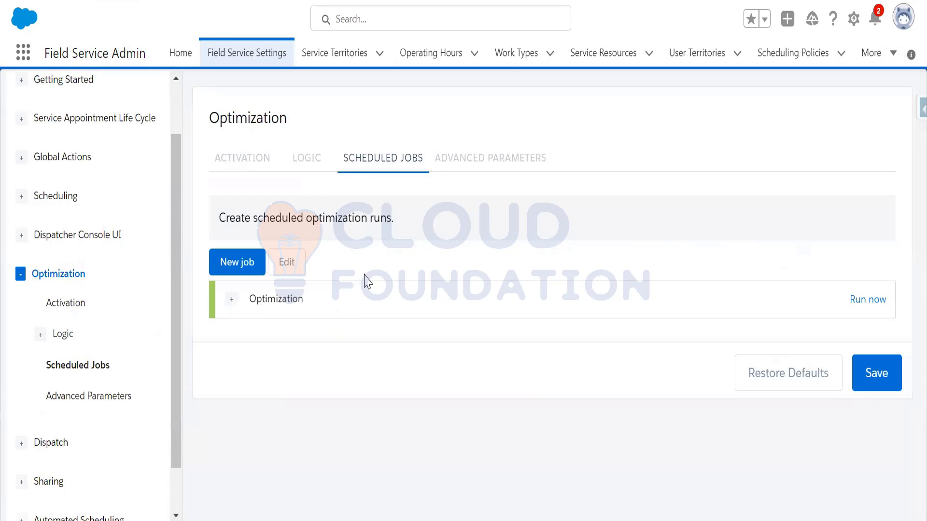
Highlight the scheduled optimization runs description and examine the settings of the existing Optimization job.
double_click(236, 218)
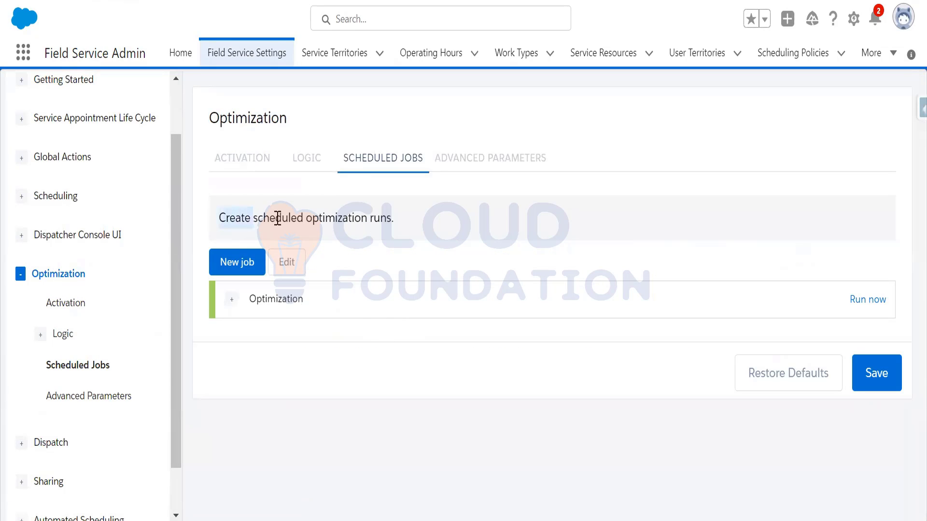
left_click_drag(278, 218, 395, 218)
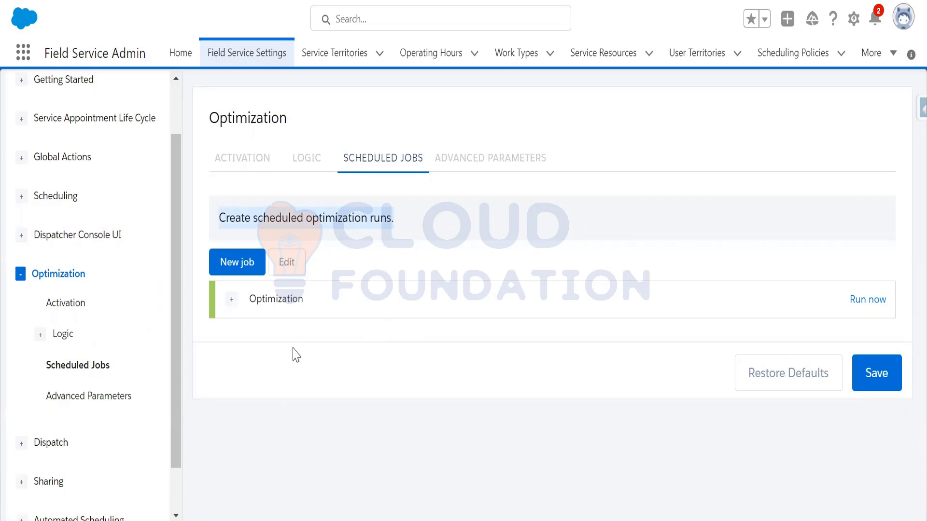
left_click(232, 304)
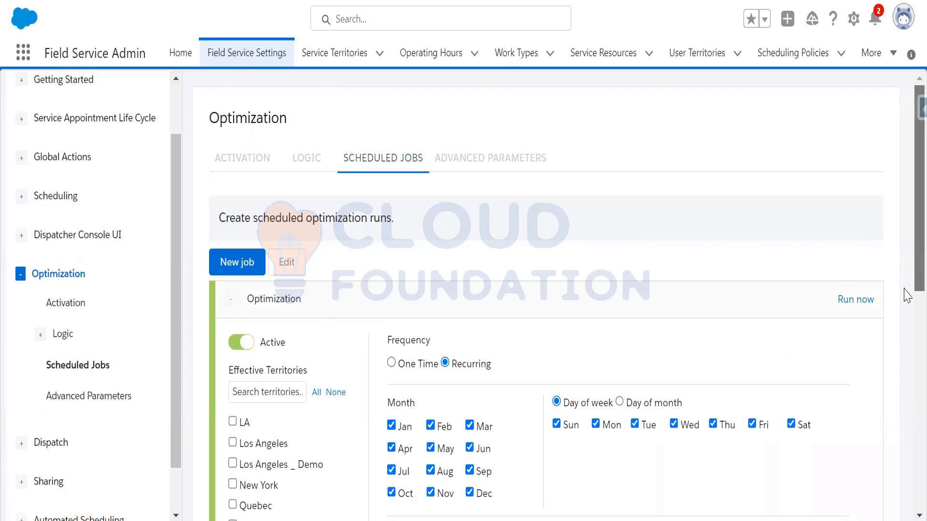
mouse_move(905, 290)
left_mouse_down()
mouse_move(905, 483)
mouse_move(904, 279)
mouse_move(896, 285)
left_mouse_up()
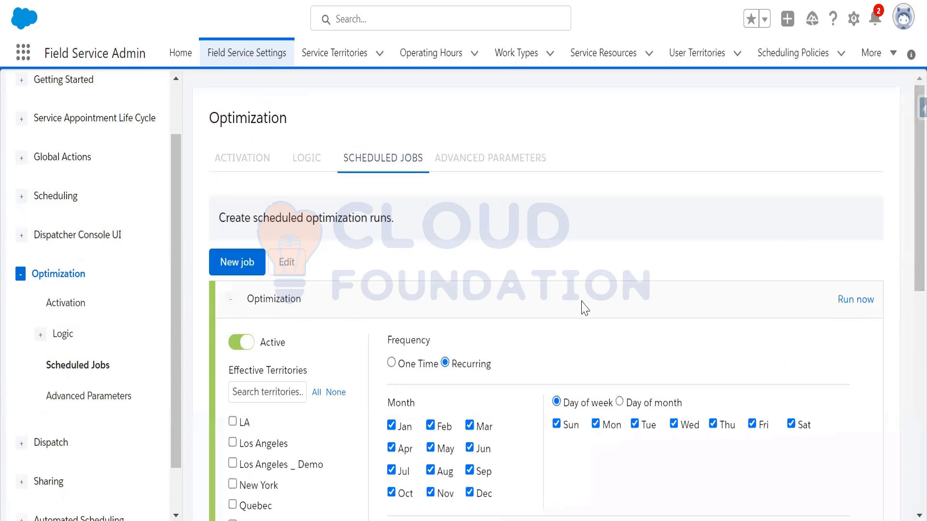
left_click(232, 301)
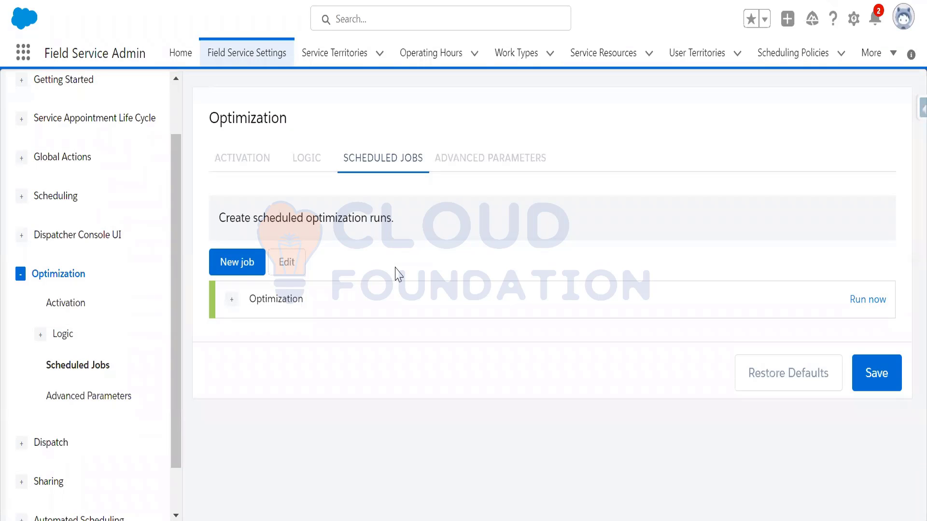
Create a scheduled job named "Nightly Schedule Optimzation" with the automator type Optimization.
left_click(236, 271)
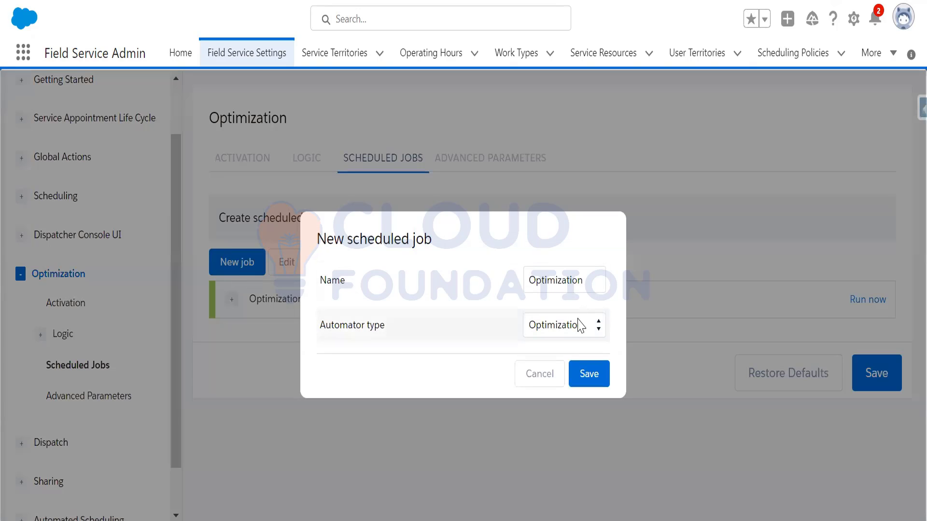
left_click(581, 288)
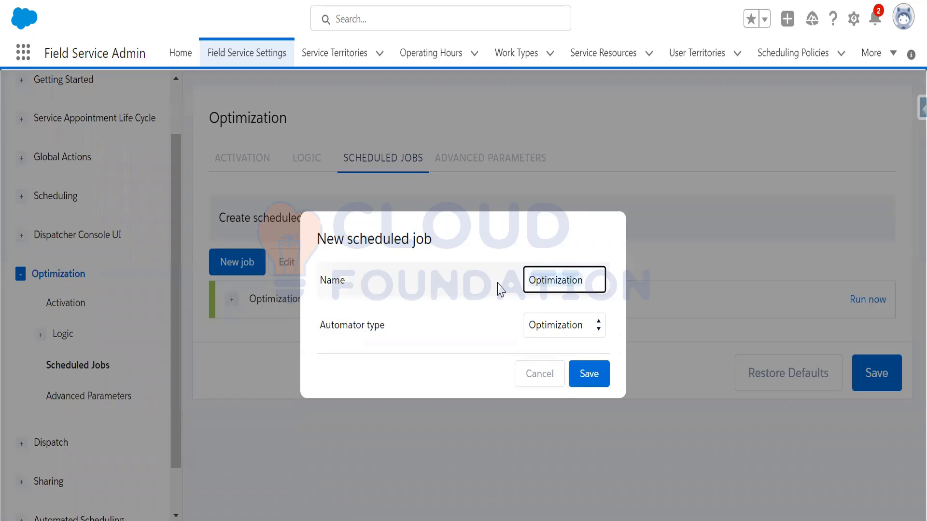
key("ctrl+a")
type("Nightly ")
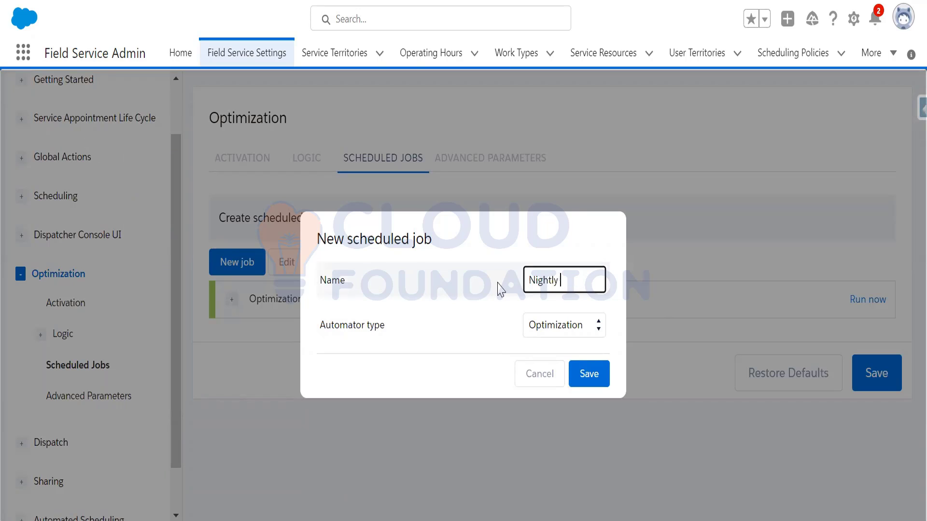
type("Schedule")
type(" Opt")
type("imzation")
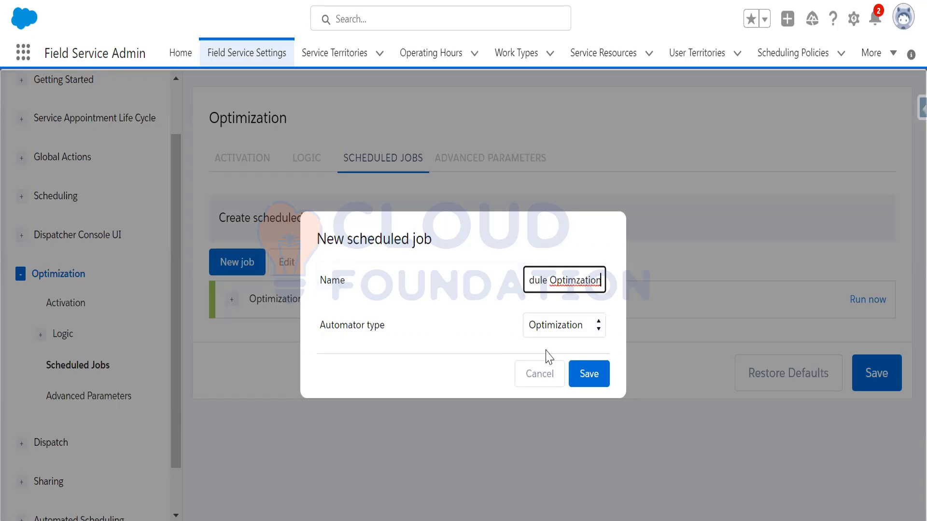
left_click(592, 377)
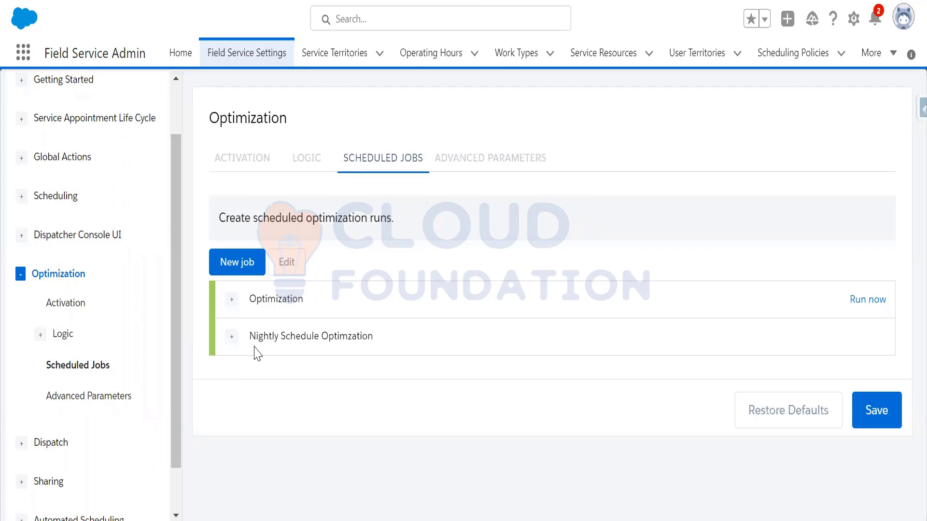
Expand the Nightly Schedule Optimzation job and select the effective territories Los Angeles, Los Angeles _ Demo and New York.
left_click(231, 337)
scroll(533, 346, "down", 3)
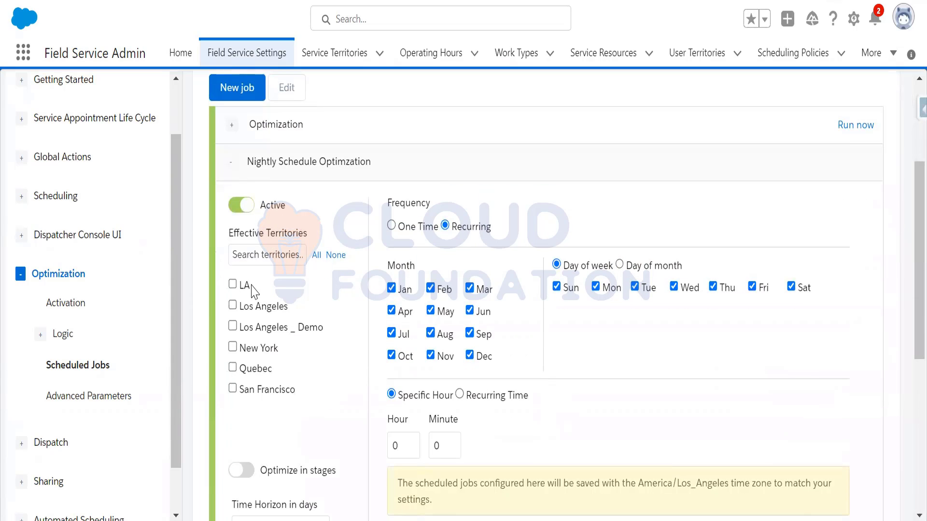
left_click(235, 327)
left_click(233, 307)
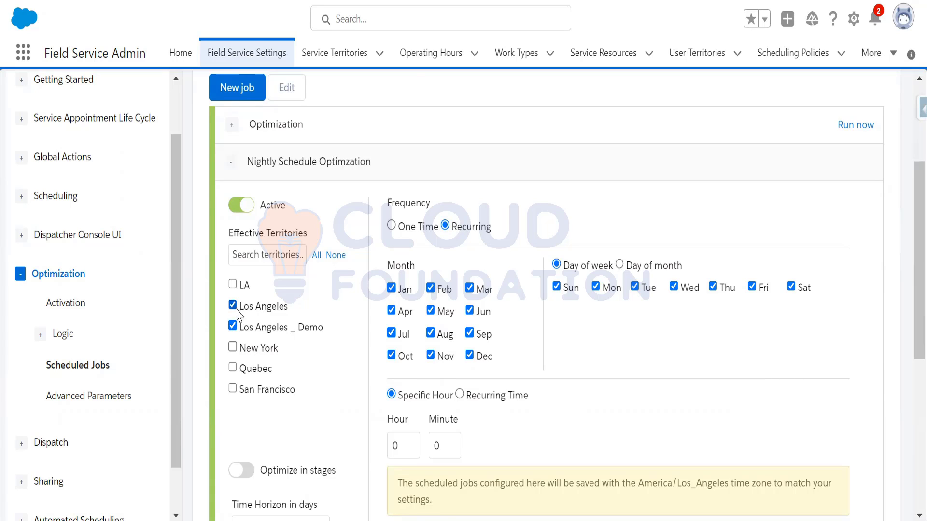
left_click(233, 347)
Enable Optimize in stages for the nightly job.
scroll(293, 450, "down", 2)
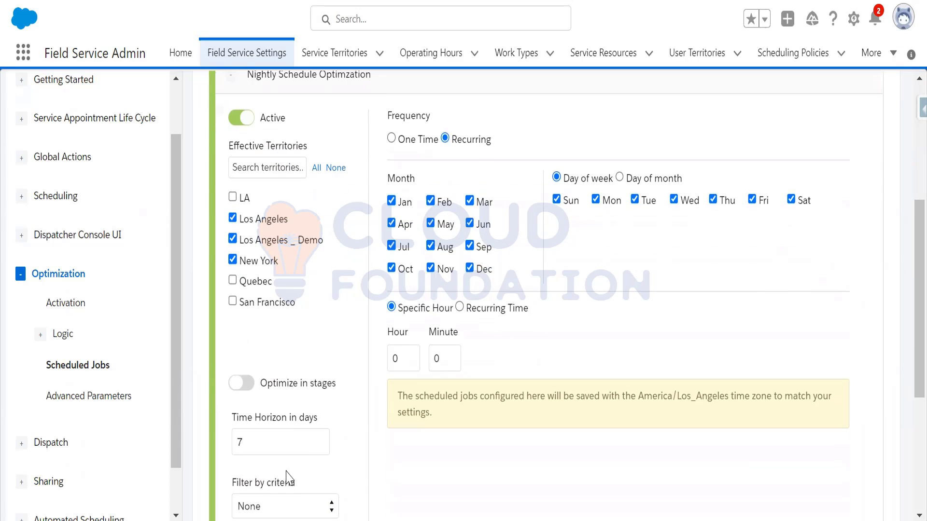
left_click(244, 384)
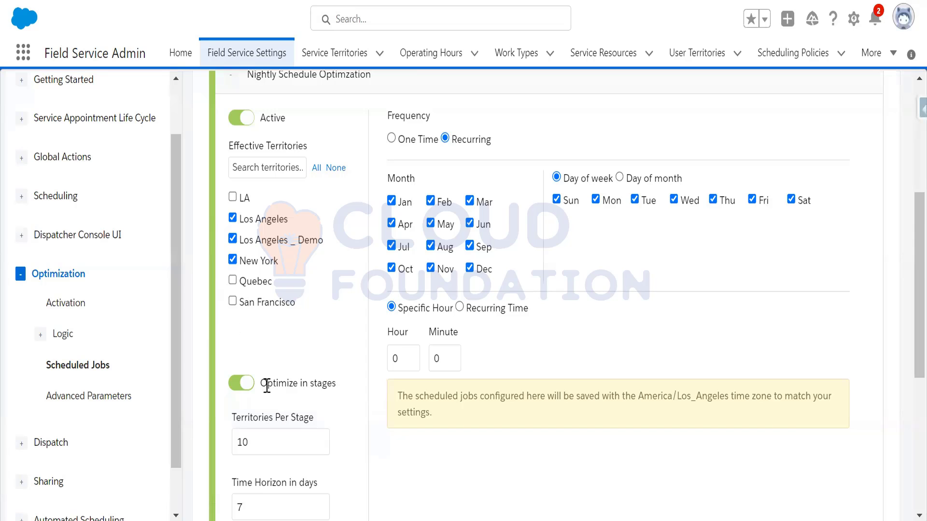
scroll(267, 386, "down", 2)
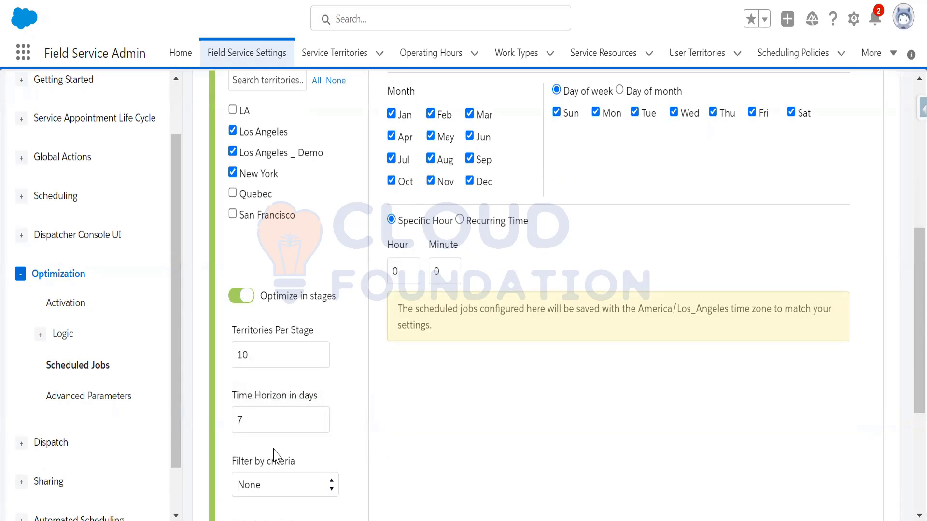
Examine the nightly job's filter criteria and scheduling policy options, and place the cursor in the email recipient user name.
scroll(275, 456, "down", 2)
left_click(282, 400)
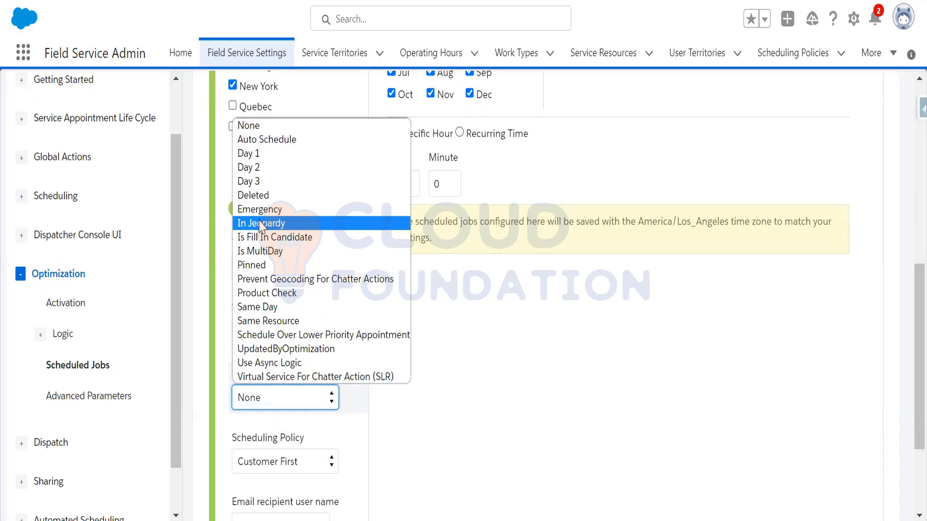
left_click(504, 319)
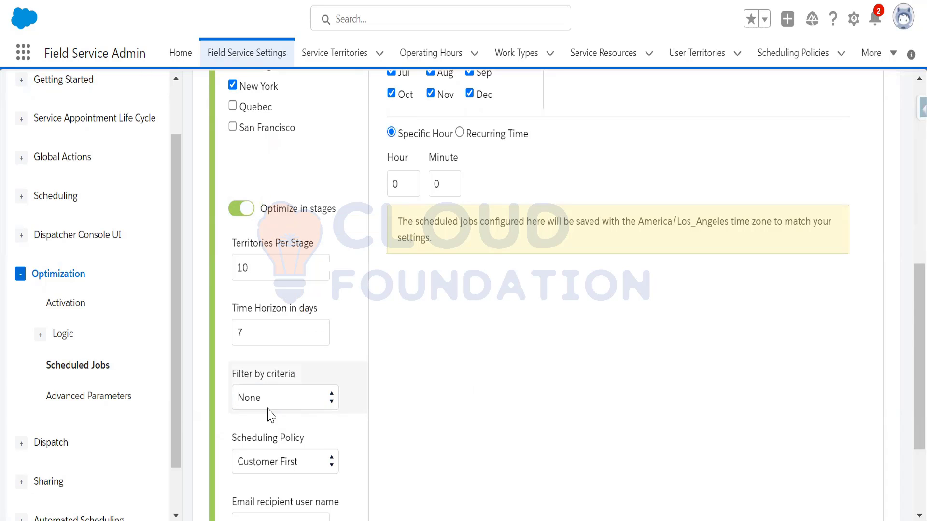
scroll(254, 413, "down", 2)
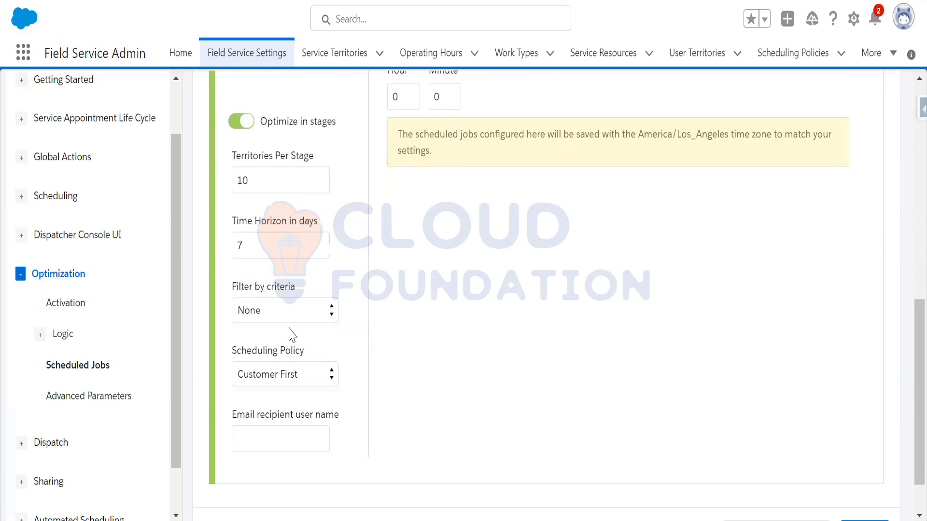
left_click(270, 383)
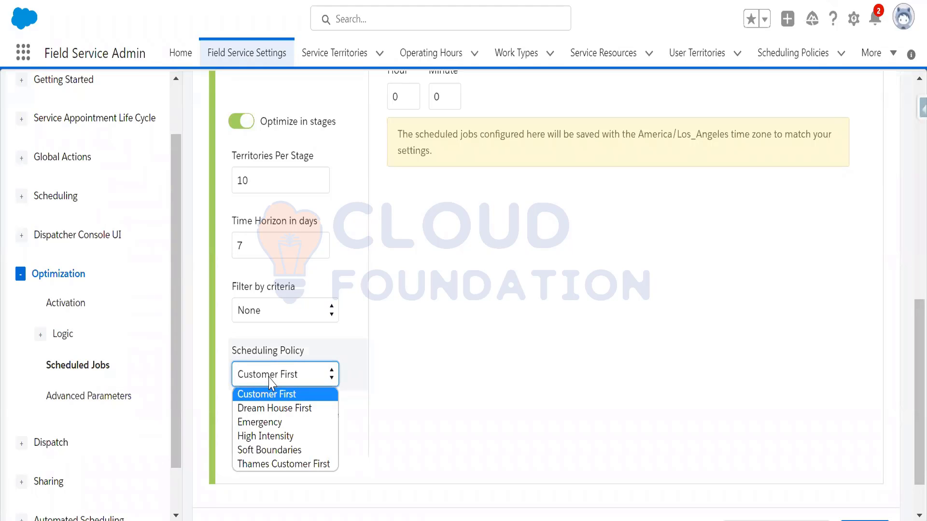
left_click(269, 381)
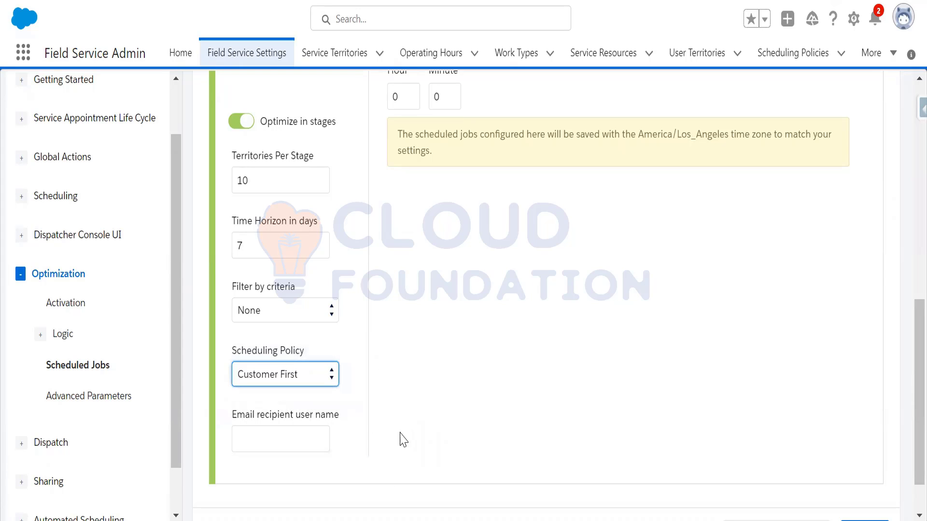
left_click(263, 429)
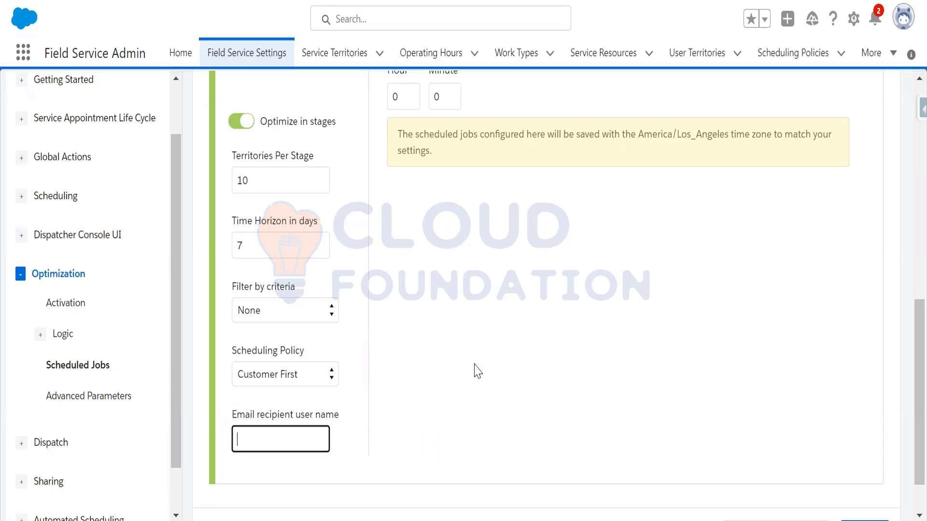
Exclude Sunday and Saturday from the nightly job's recurring days of the week.
scroll(502, 378, "up", 3)
scroll(502, 378, "up", 4)
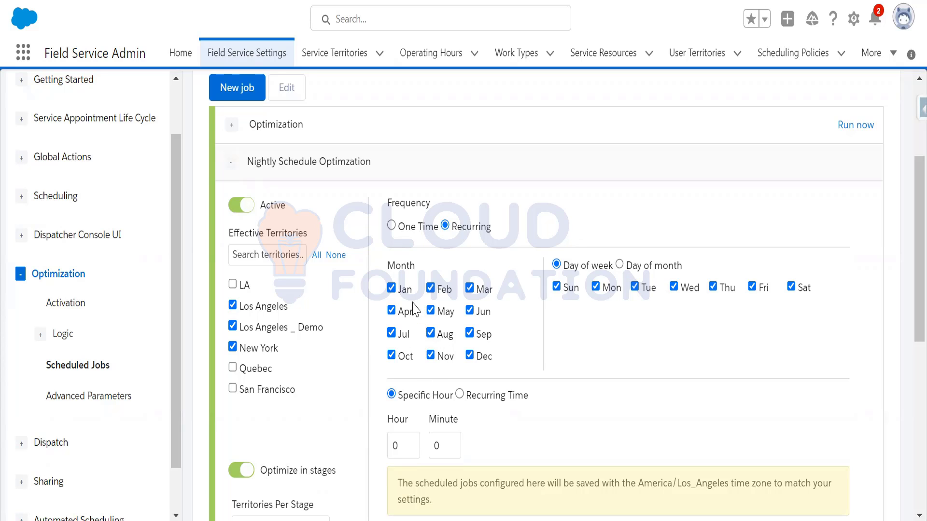
left_click(566, 288)
left_click(791, 287)
Try a recurring time of every 5 hours for the nightly job.
scroll(905, 299, "down", 2)
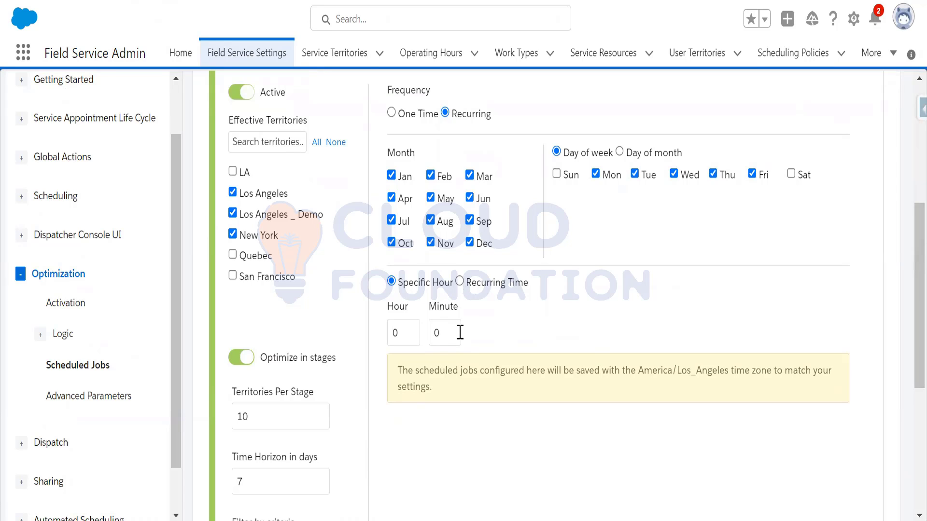
left_click(459, 282)
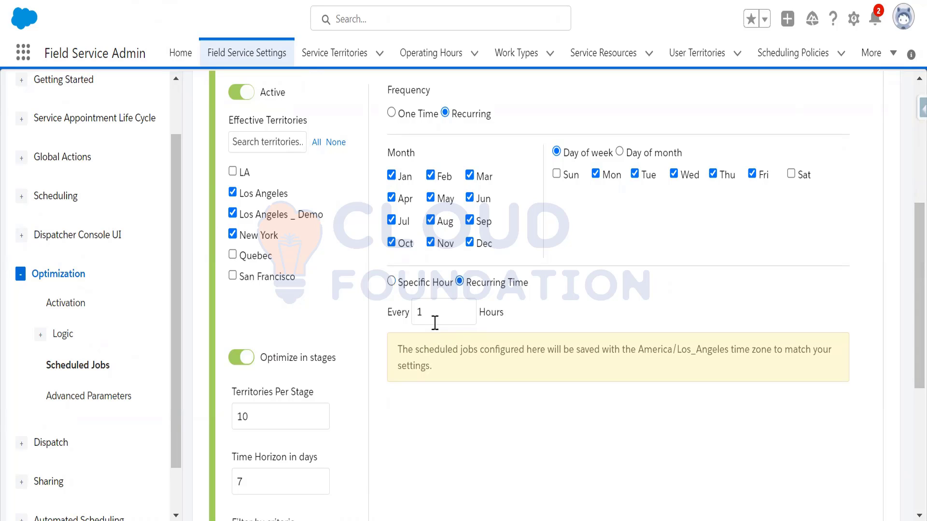
left_click(436, 313)
key("BackSpace")
type("5")
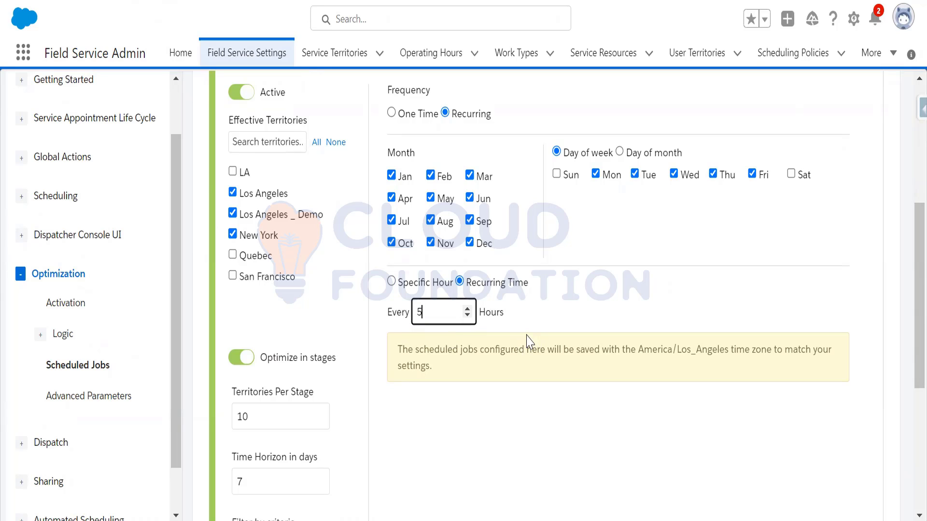
Schedule the nightly job at a specific hour, with the hour set to 1 and the minute kept at 0.
left_click(392, 281)
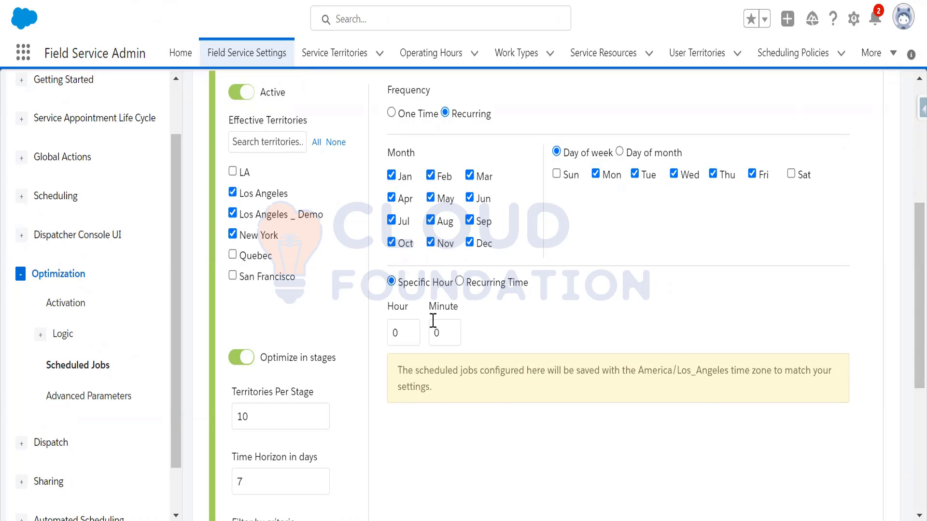
left_click(402, 332)
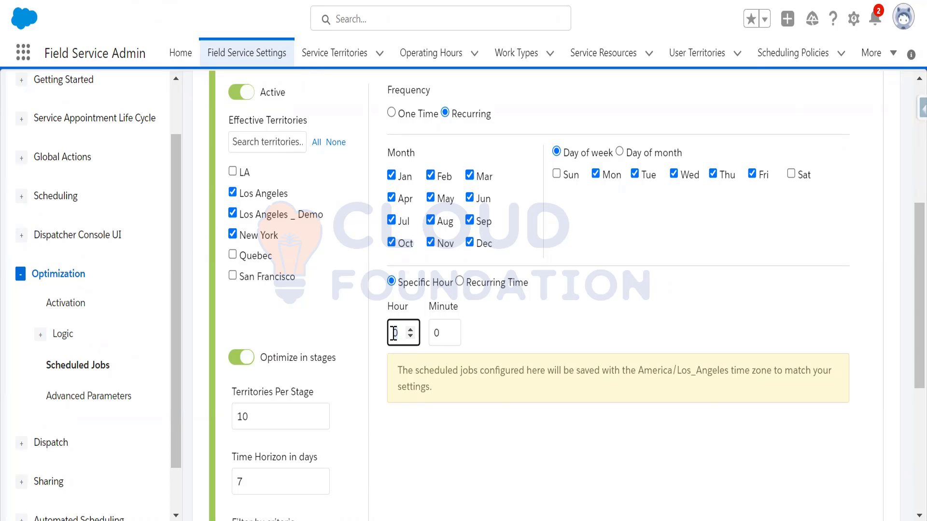
type("1")
left_click(490, 341)
left_click(454, 338)
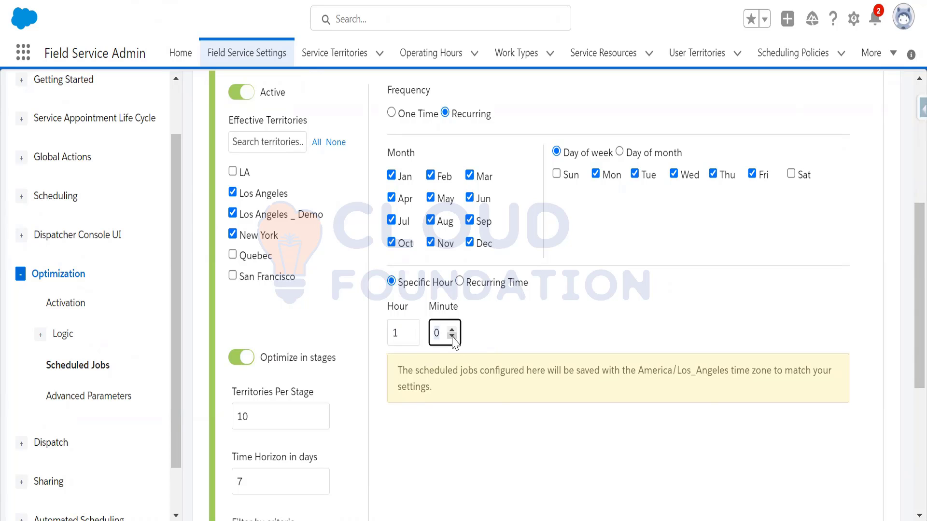
left_click(513, 331)
left_click(411, 336)
left_click(410, 330)
left_click(411, 330)
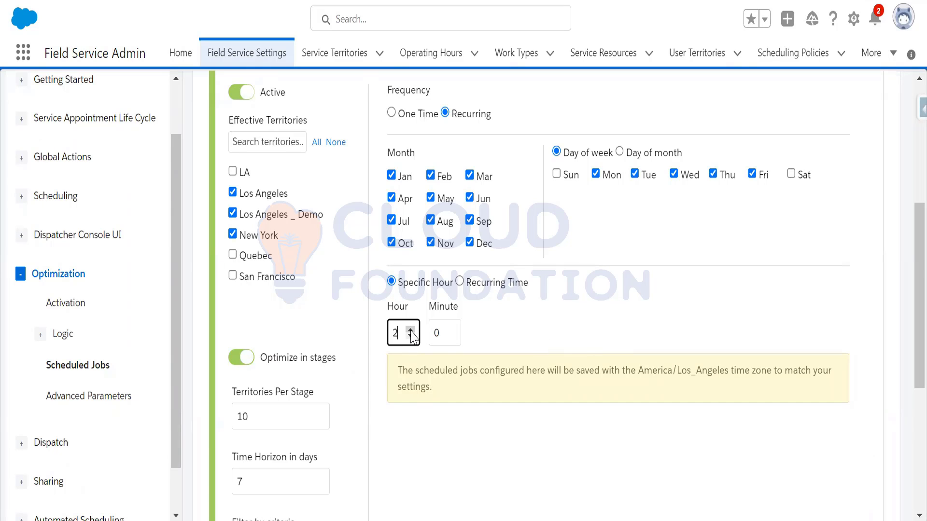
left_click(410, 336)
left_click(410, 331)
left_click(410, 337)
Review the nightly job's territories and recurring schedule, and open the optimization Logic settings.
scroll(827, 384, "up", 6)
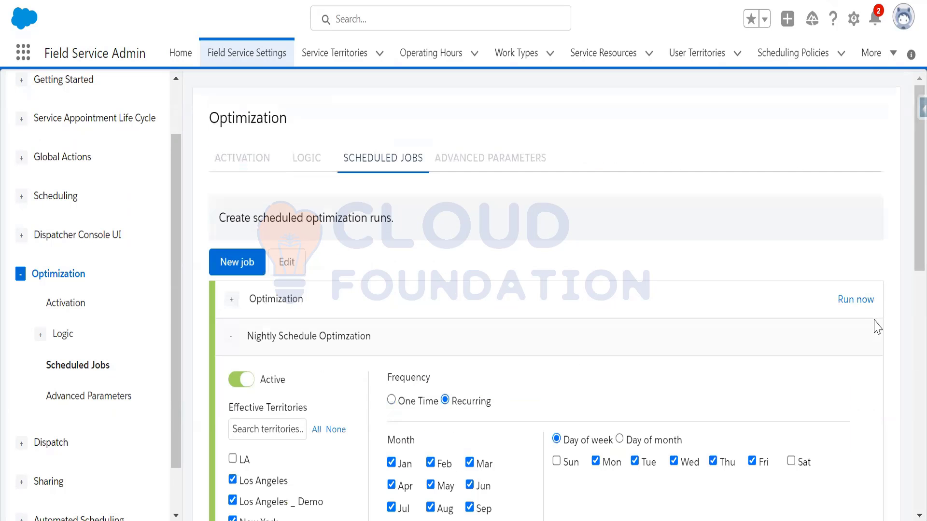
scroll(471, 420, "down", 4)
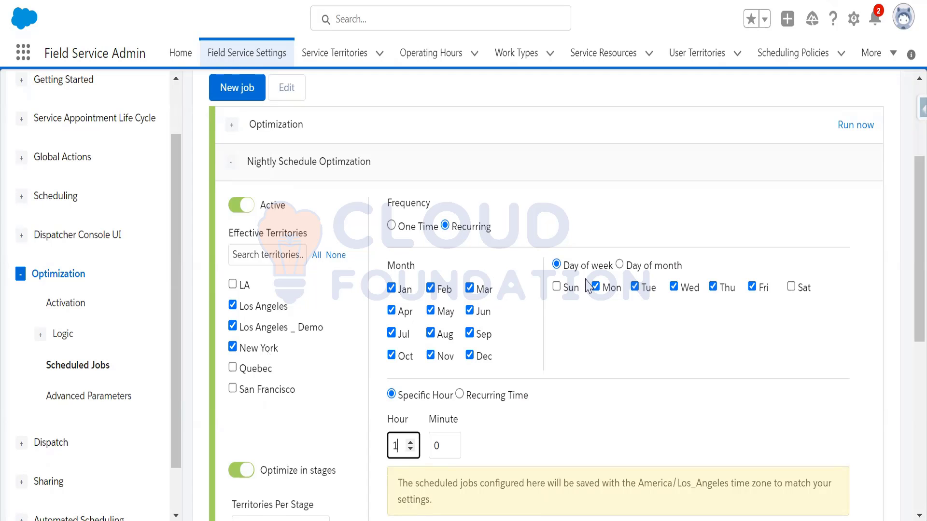
scroll(586, 286, "up", 4)
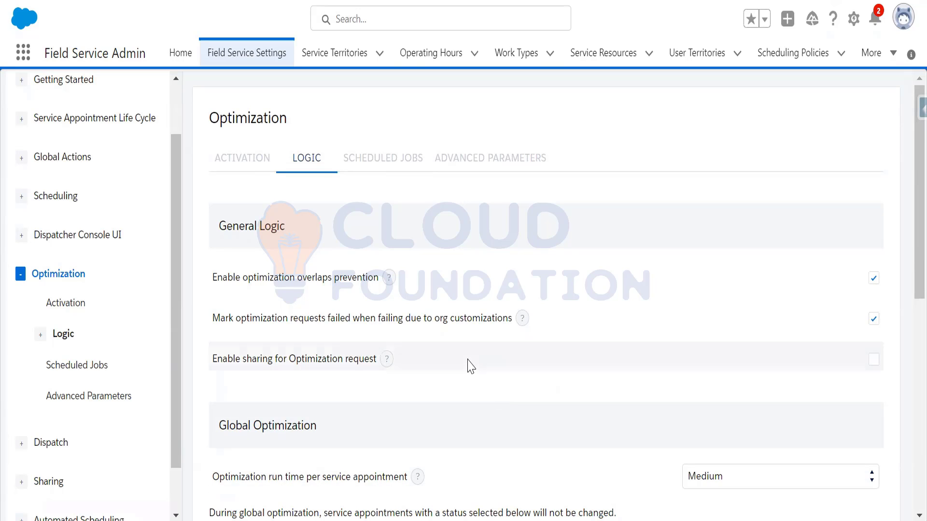
Examine the choices for optimization run time per service appointment under Global Optimization, keeping Medium.
scroll(467, 367, "down", 3)
left_click(737, 309)
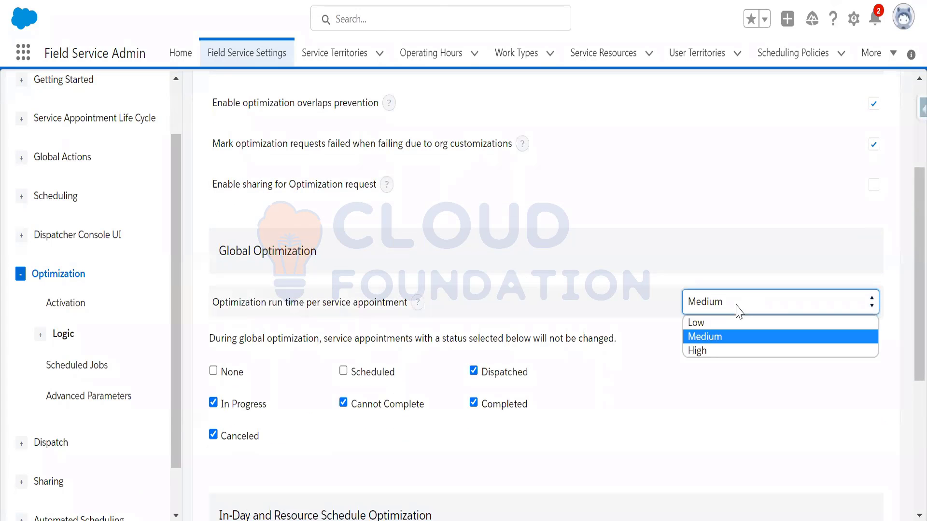
left_click(738, 309)
left_click_drag(218, 307, 379, 305)
mouse_move(418, 304)
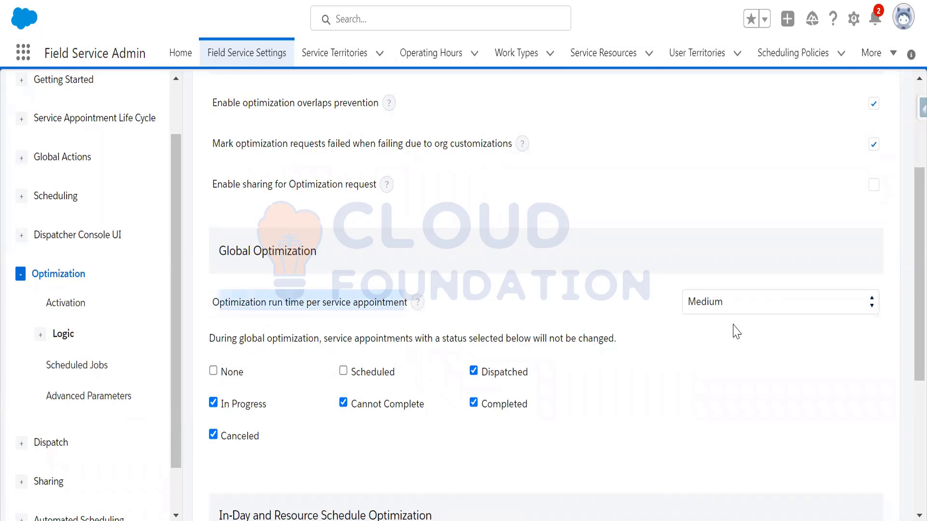
left_click(735, 304)
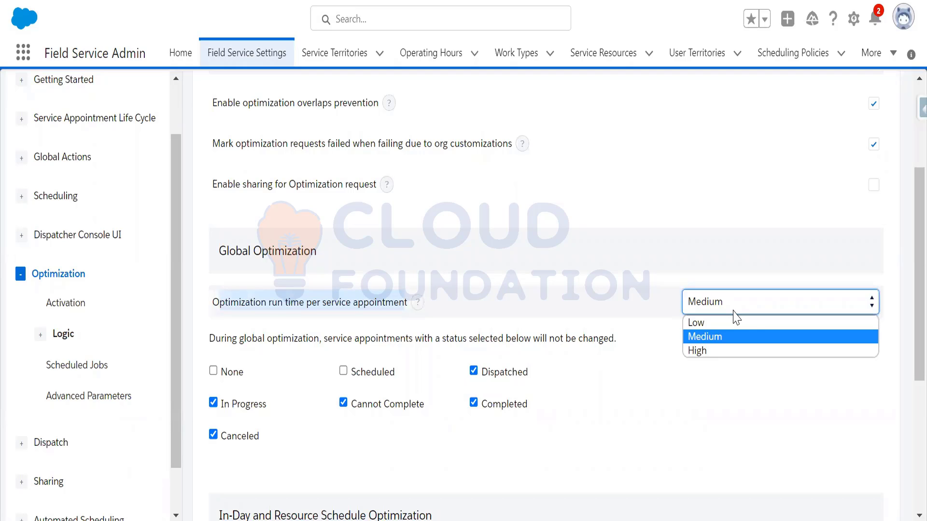
left_click(614, 462)
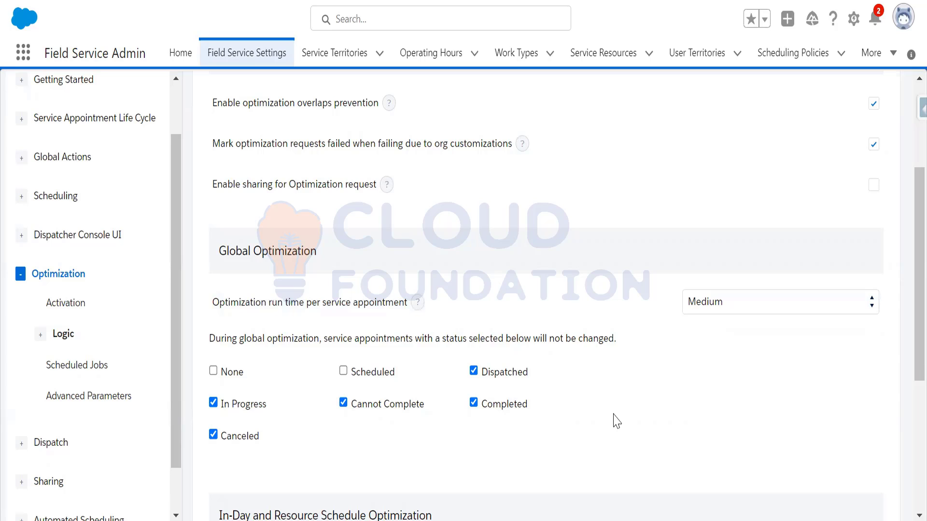
Examine which service appointment statuses are excluded from changes during global optimization.
scroll(616, 421, "down", 2)
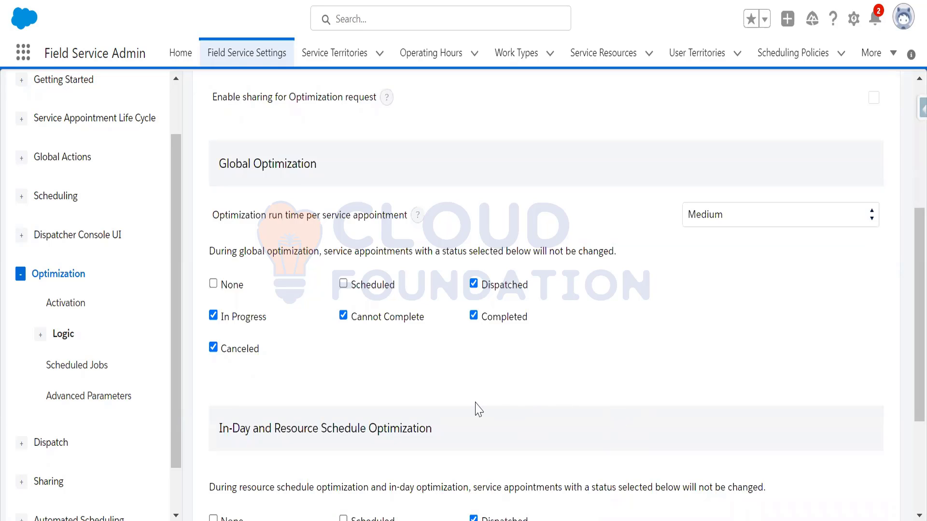
left_click_drag(208, 252, 617, 255)
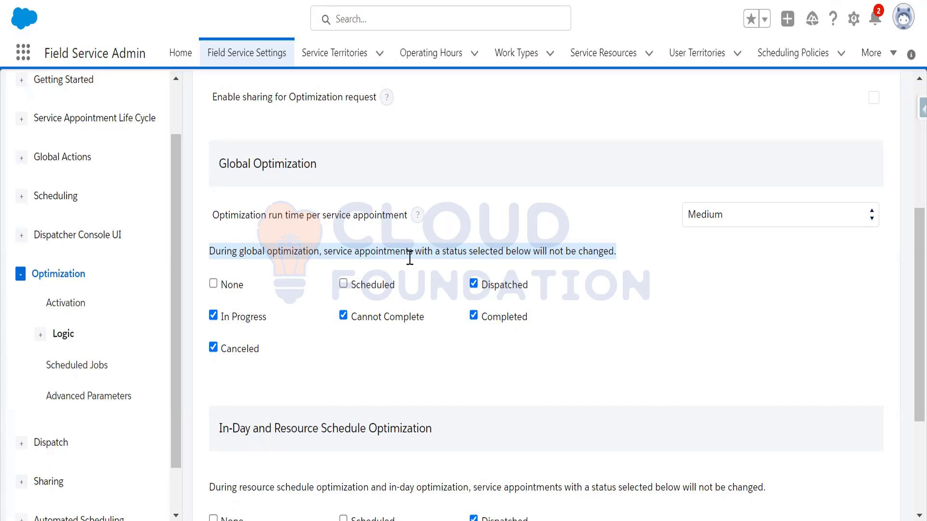
left_click(341, 246)
left_click_drag(324, 253, 612, 251)
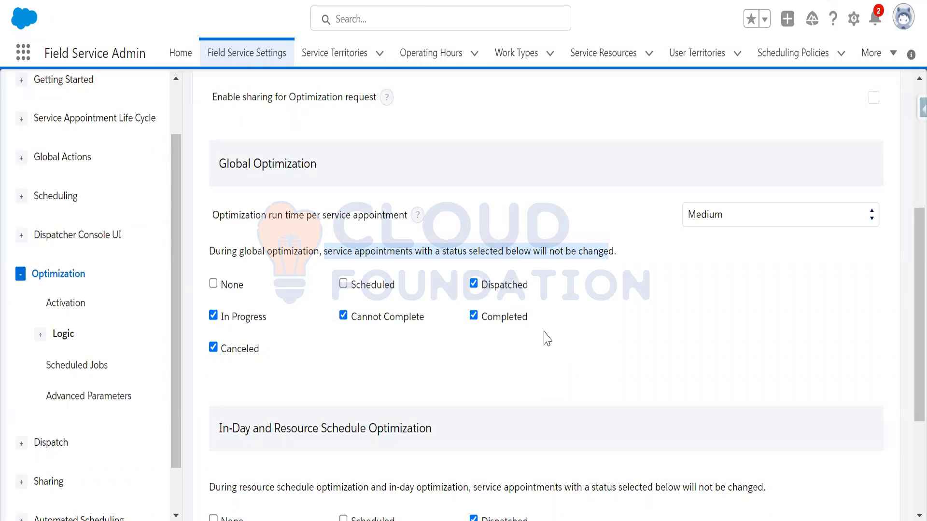
left_click(578, 342)
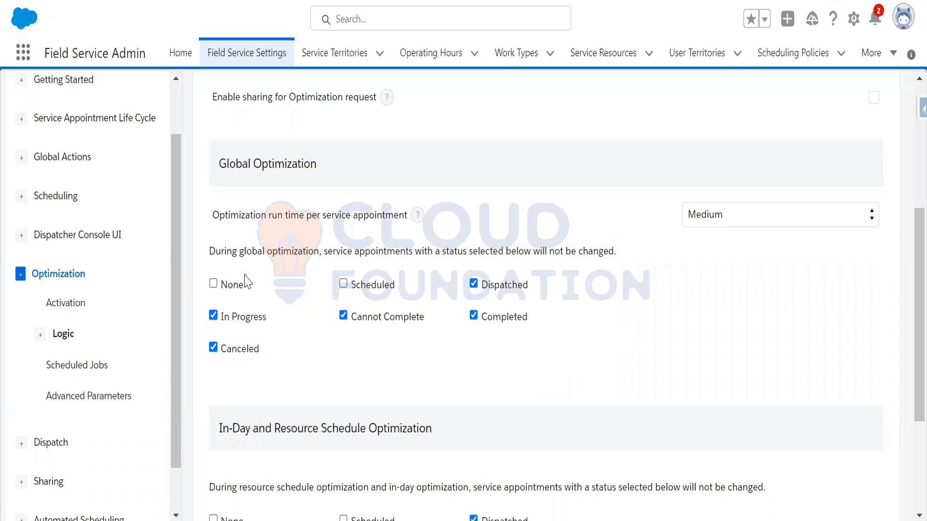
Save the optimization logic settings and recheck the General Logic, Global Optimization, and In-Day and Resource Schedule Optimization sections.
scroll(811, 363, "down", 4)
left_click(864, 481)
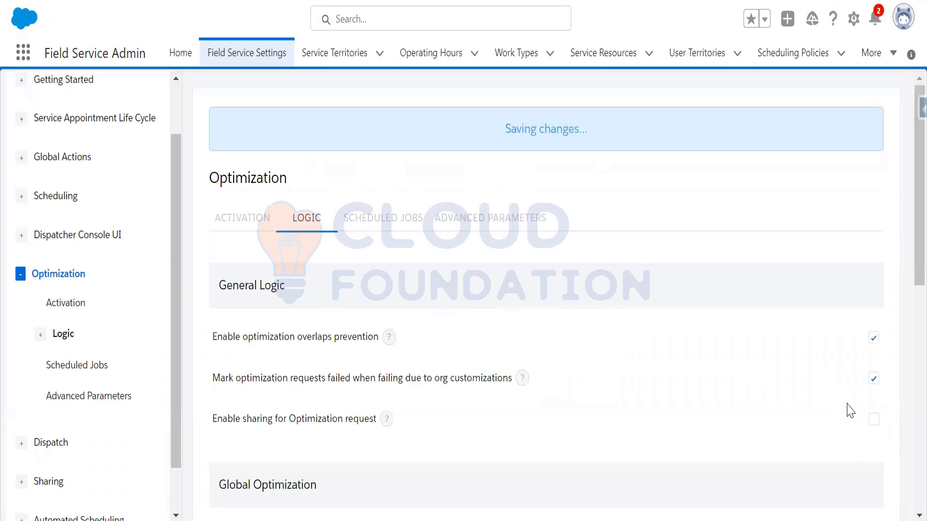
scroll(738, 358, "down", 4)
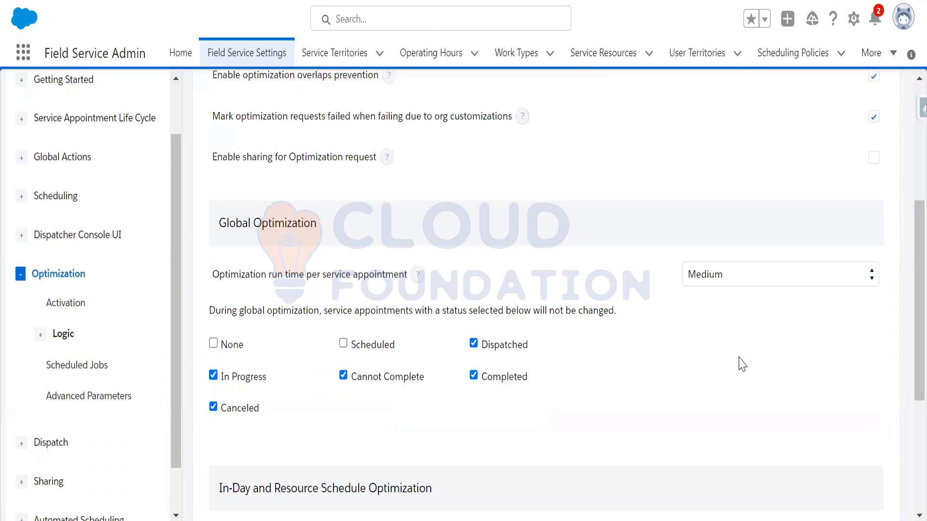
scroll(741, 364, "down", 5)
scroll(712, 342, "up", 4)
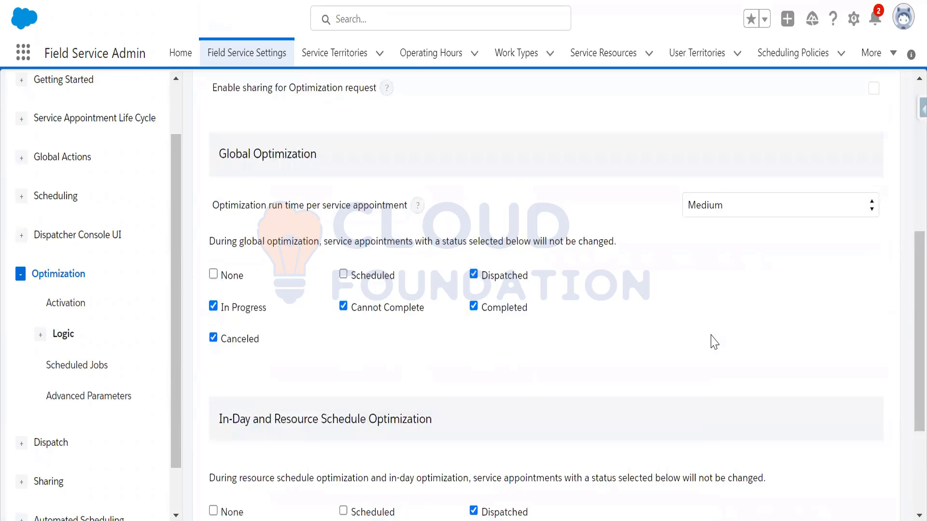
scroll(713, 342, "up", 7)
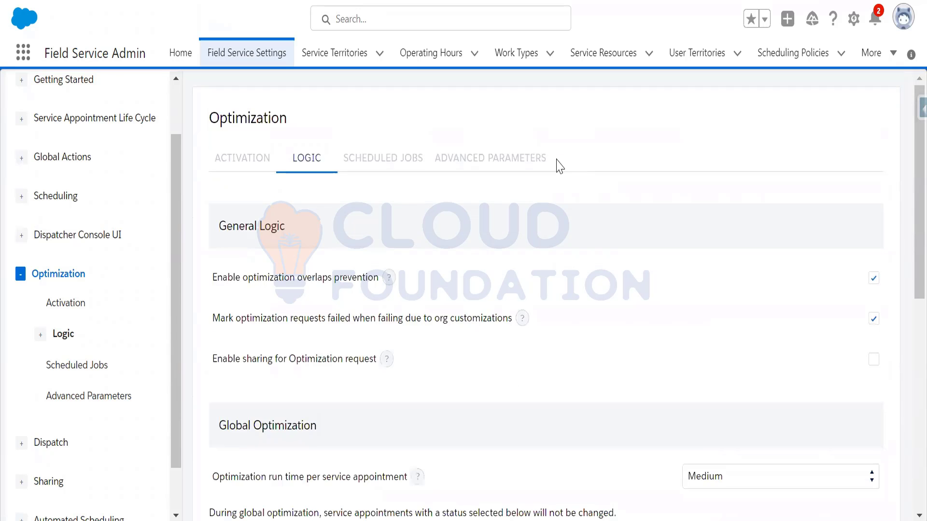
scroll(613, 258, "down", 5)
scroll(617, 261, "down", 4)
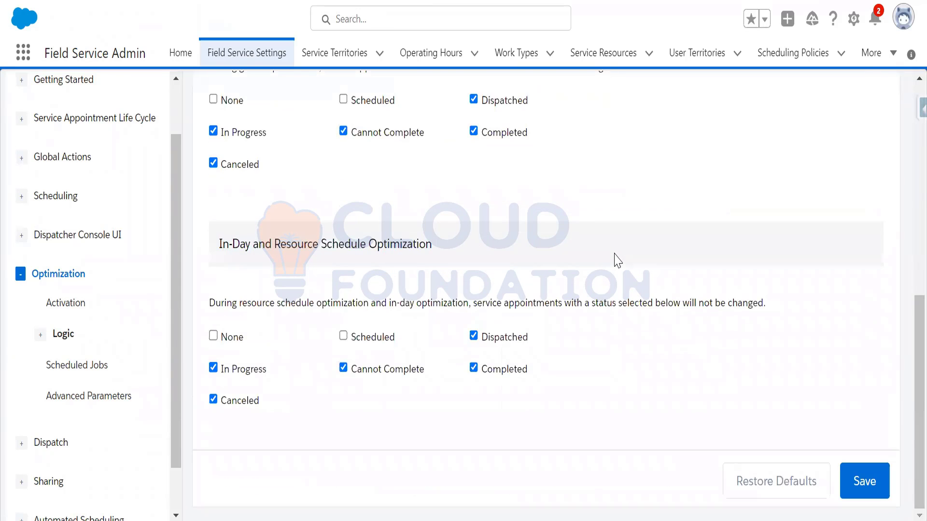
scroll(617, 260, "up", 7)
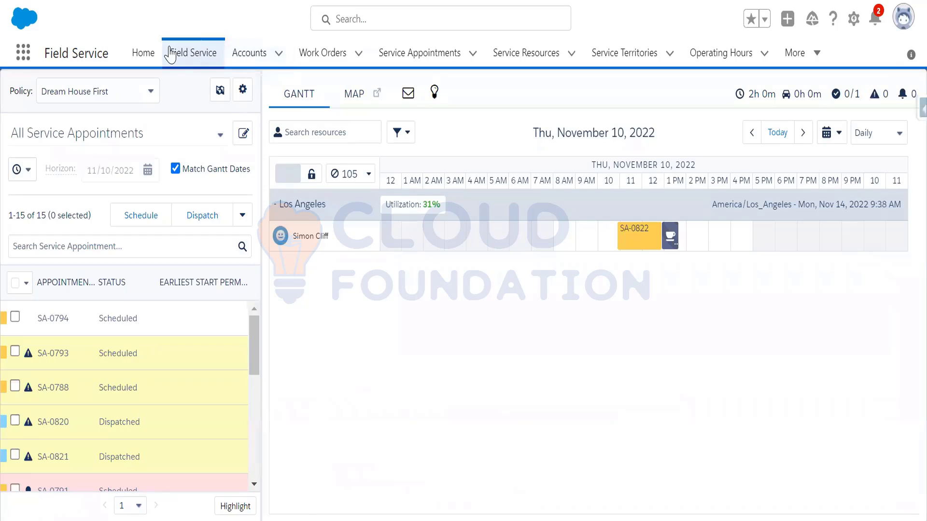
In the Field Service dispatcher console, show today's date on the Gantt and remove the LA territory from the saved territory filter.
left_click(190, 54)
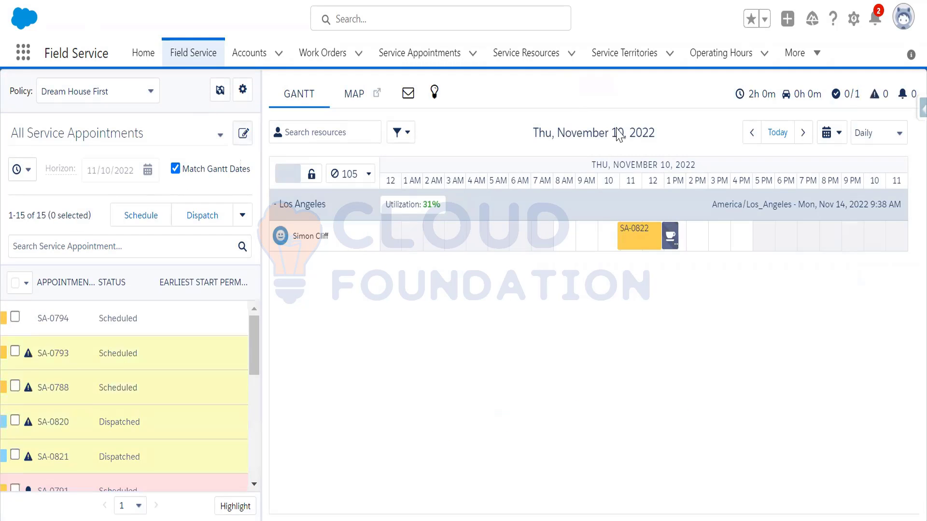
left_click(778, 133)
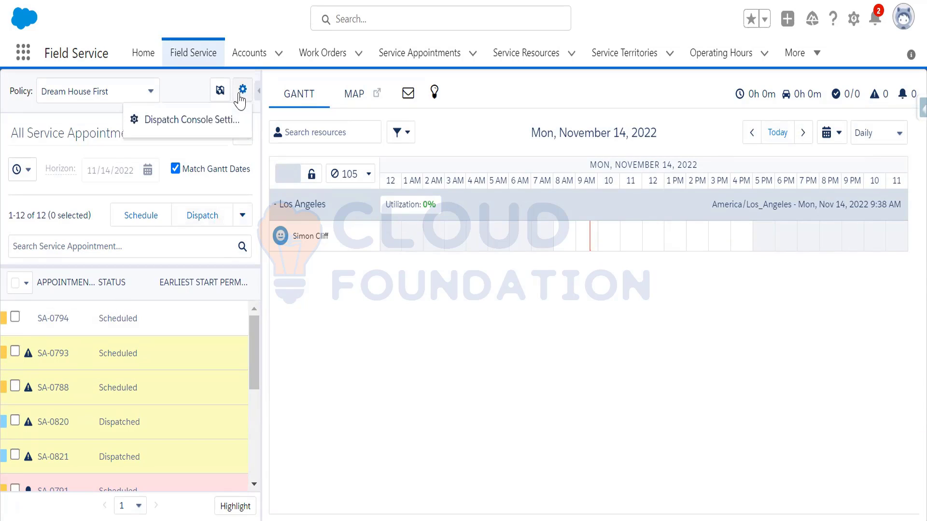
left_click(220, 91)
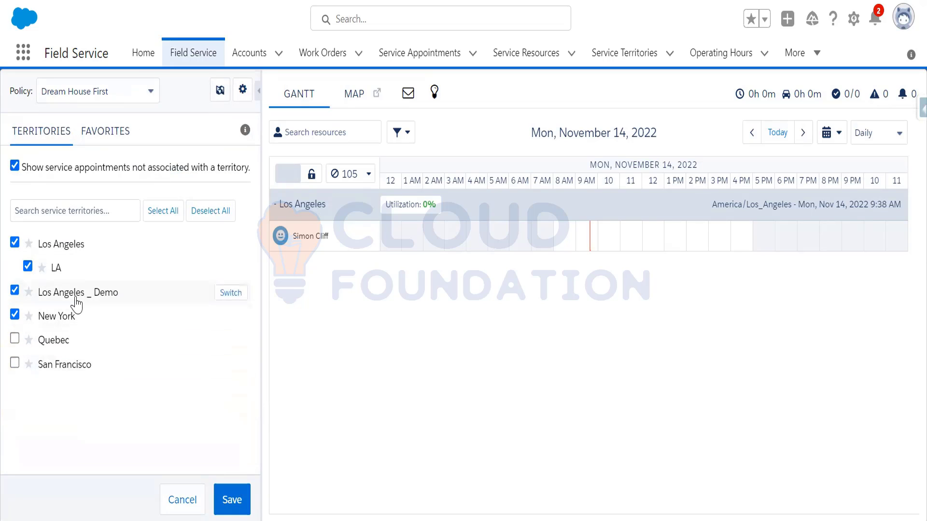
left_click(27, 267)
left_click(232, 498)
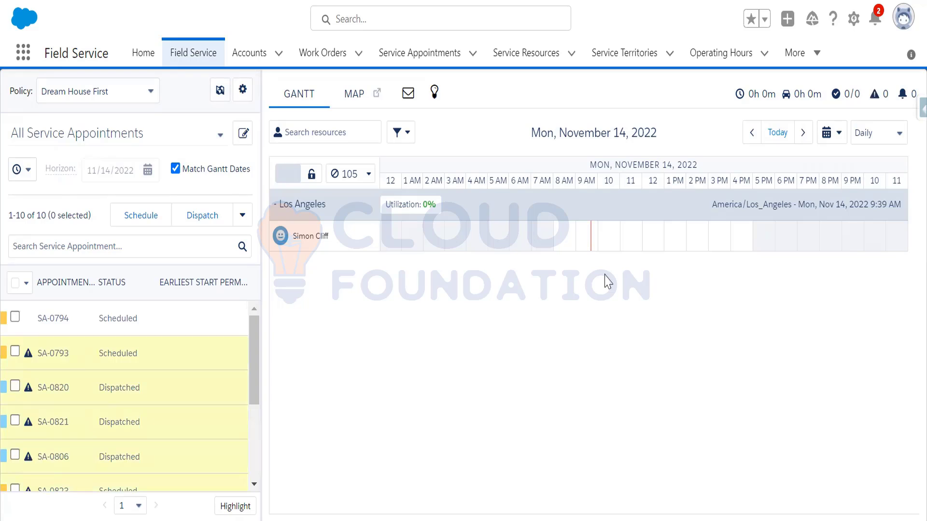
Look through the service appointment list, check the Gantt for November 11, 2022, and return it to today.
left_click_drag(256, 346, 261, 453)
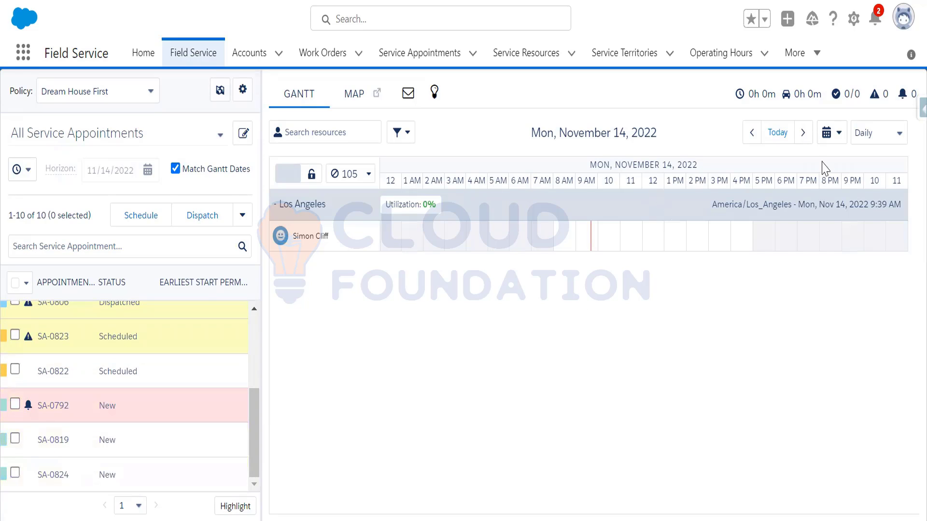
left_click(824, 135)
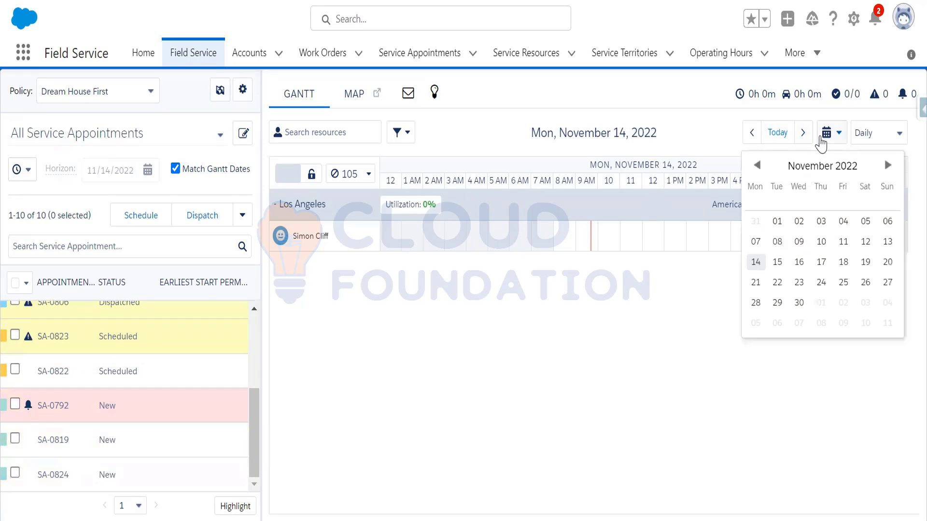
left_click(844, 243)
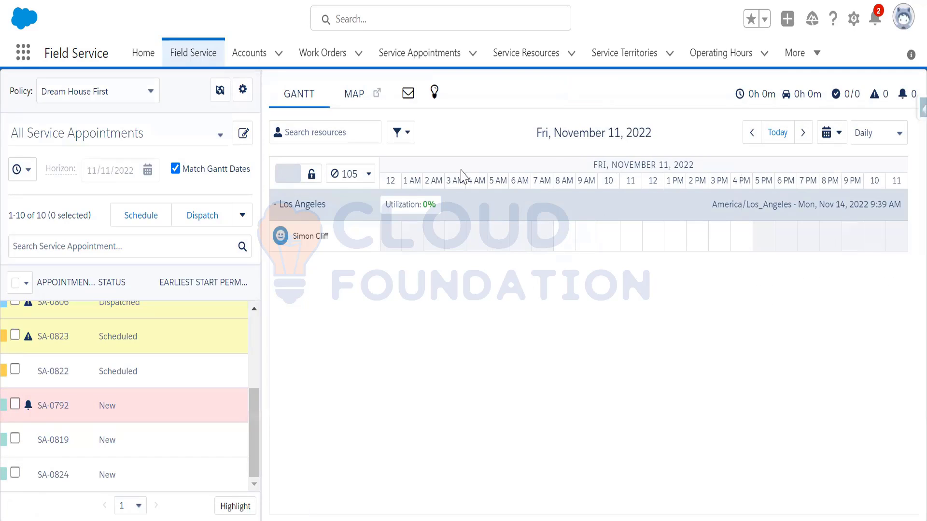
left_click(779, 134)
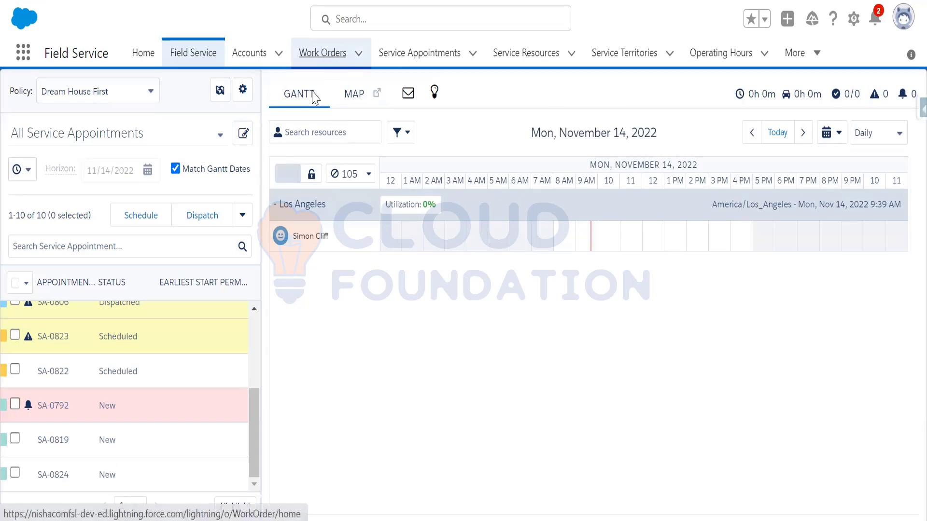
From the recently viewed work orders, open the first record, followed by the "Maintenance DreamHouse Realty: December 1, 2022" work order.
left_click(322, 53)
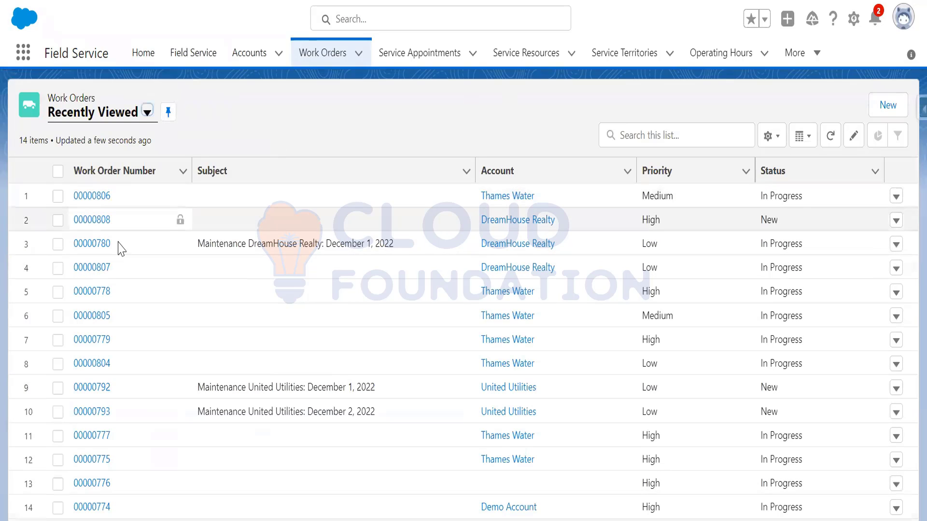
left_click(99, 196)
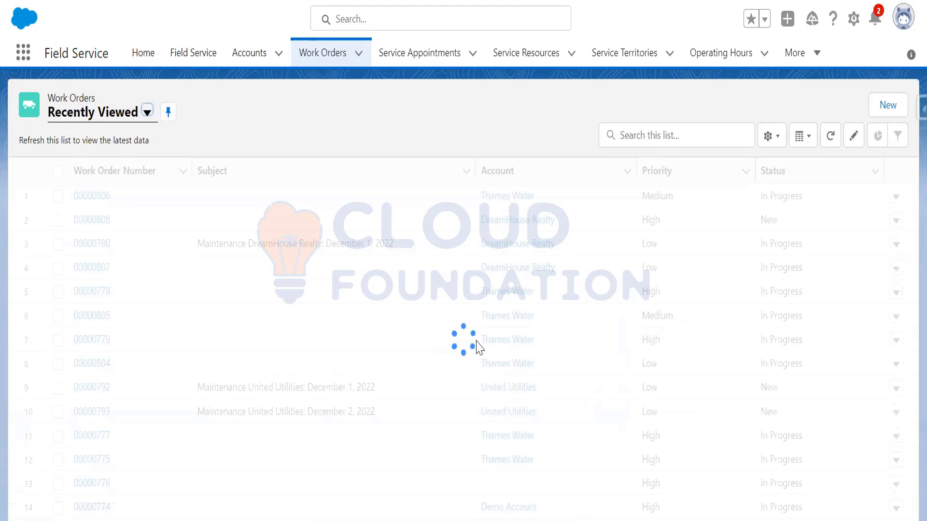
left_click(89, 244)
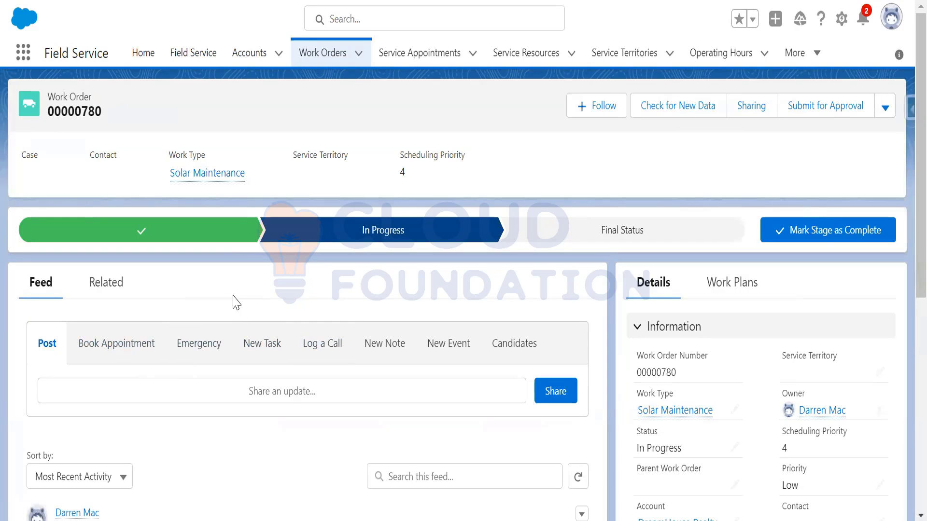
Examine the maintenance work order's feed and details for its linked service appointment, and open the Service Appointments list.
scroll(233, 300, "down", 5)
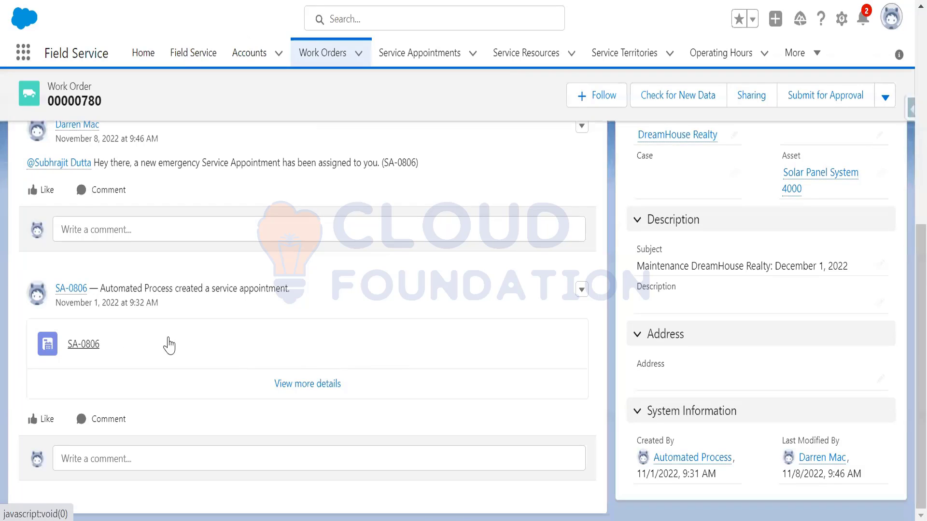
scroll(396, 344, "up", 10)
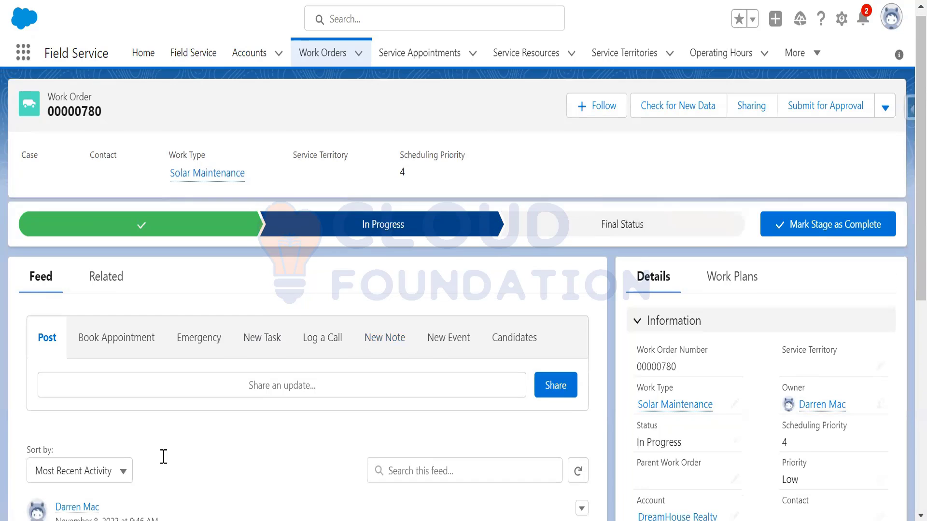
scroll(161, 456, "down", 4)
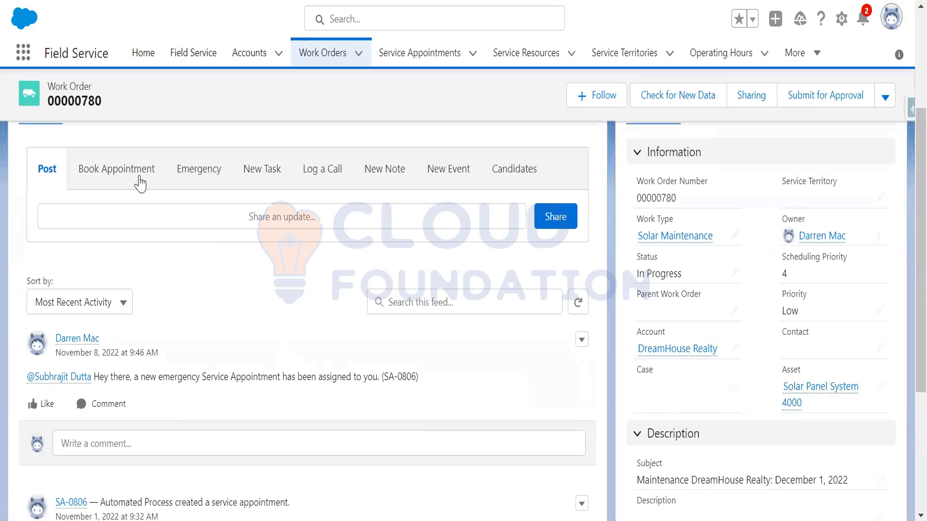
scroll(196, 414, "down", 4)
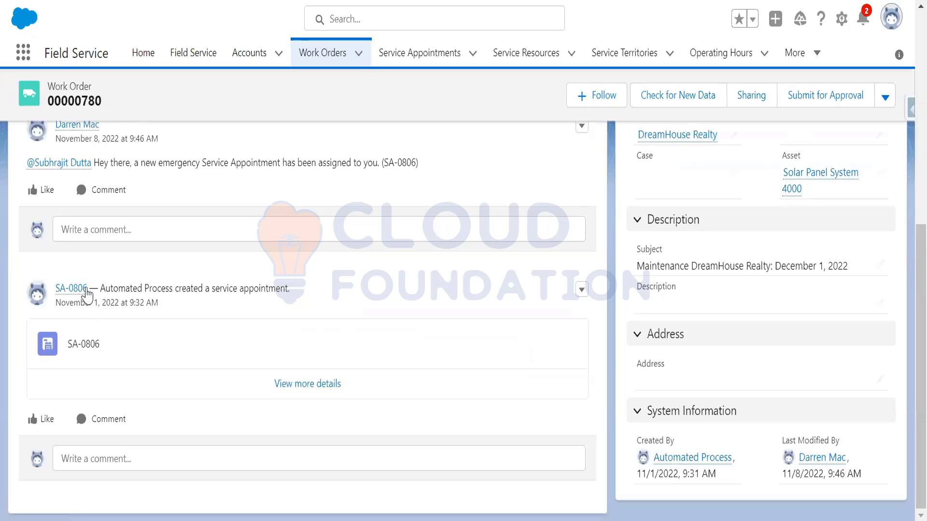
left_click_drag(92, 288, 55, 288)
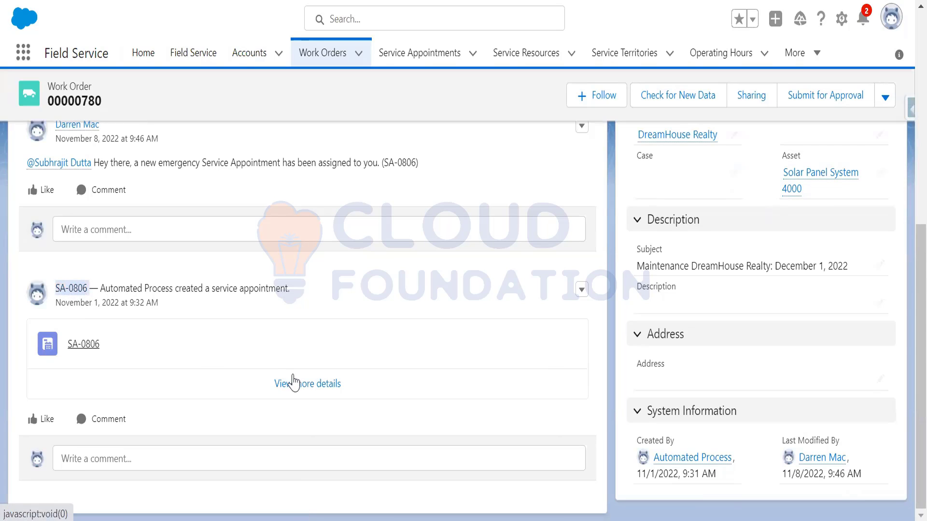
scroll(184, 397, "up", 1)
scroll(184, 397, "up", 7)
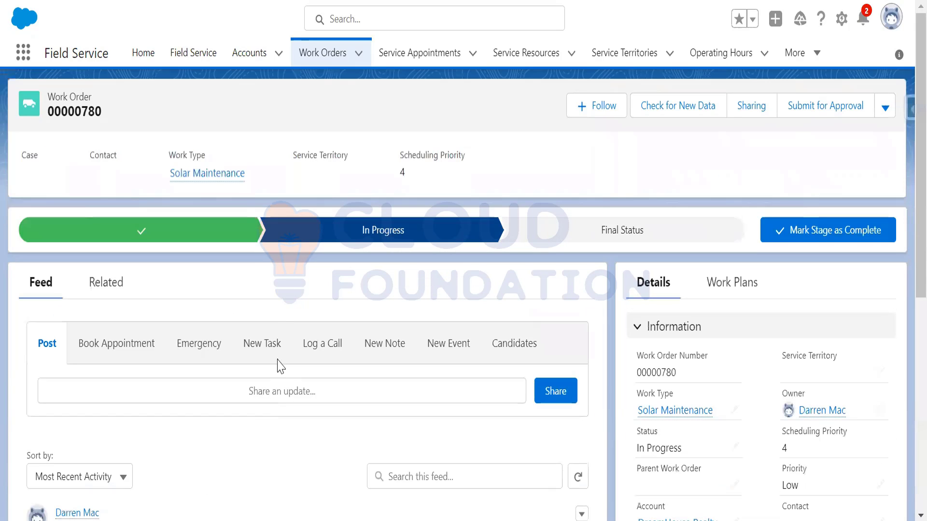
left_click(415, 61)
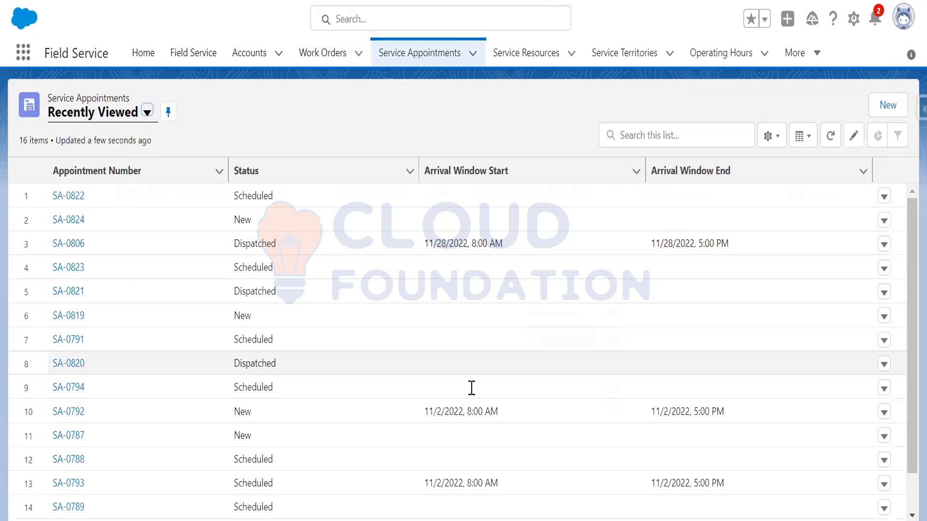
Start a new service appointment with DreamHouse Realty as the parent record and Los Angeles _ Demo as the service territory.
left_click(886, 104)
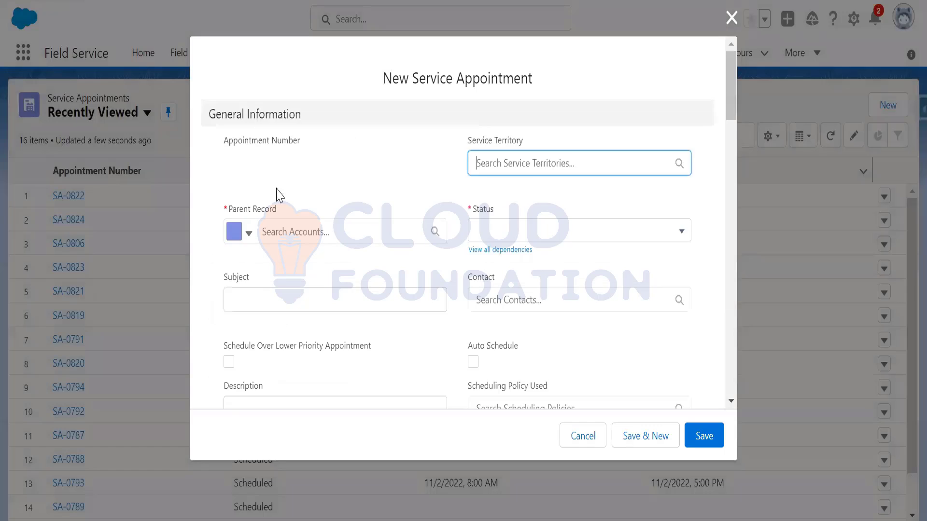
left_click(333, 232)
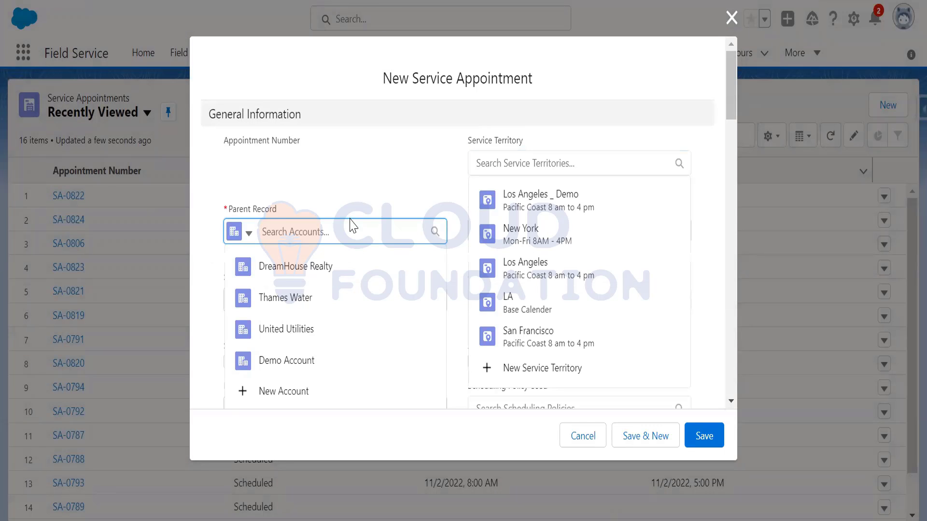
left_click(322, 270)
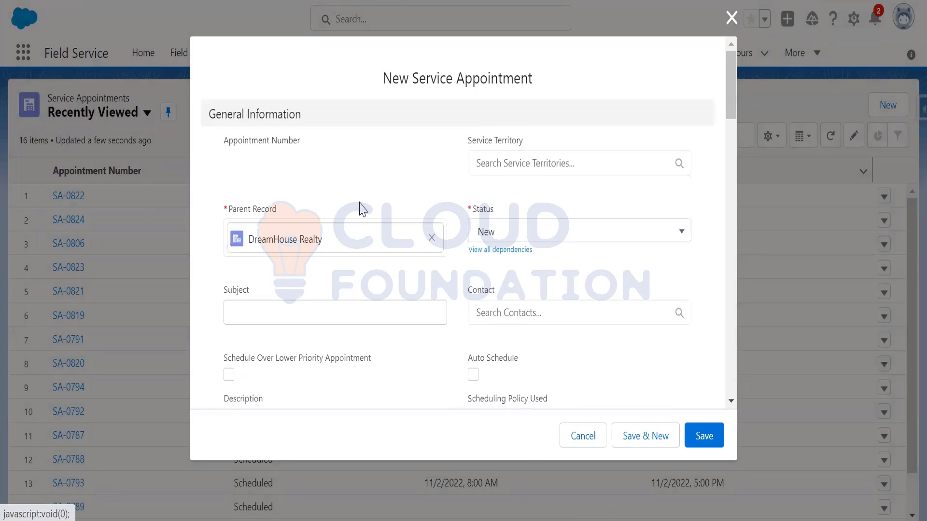
left_click(497, 171)
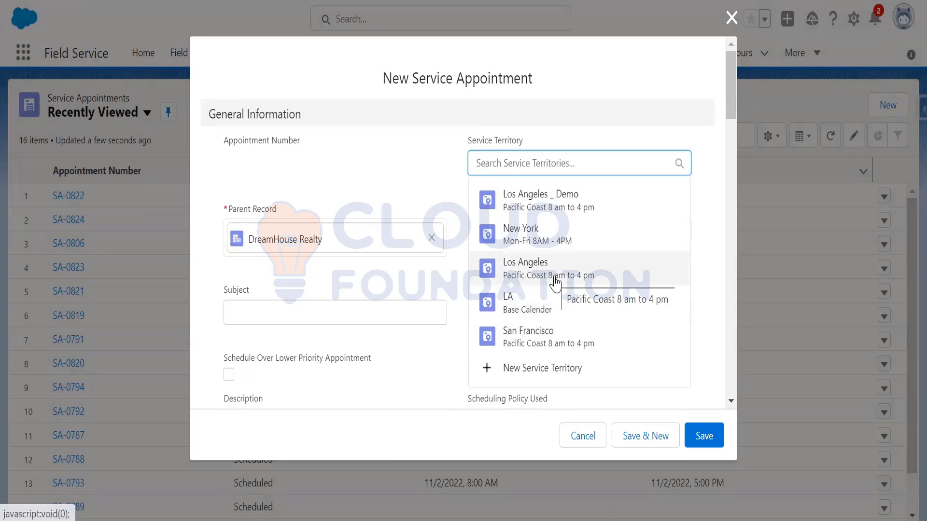
left_click(556, 283)
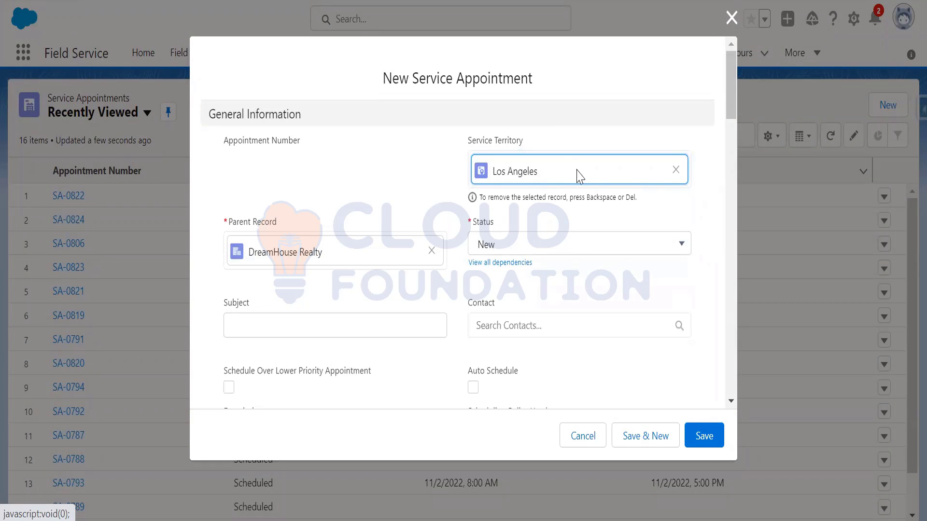
left_click(677, 172)
left_click(571, 201)
Go to the Time Constraints section of the new service appointment.
scroll(379, 323, "down", 2)
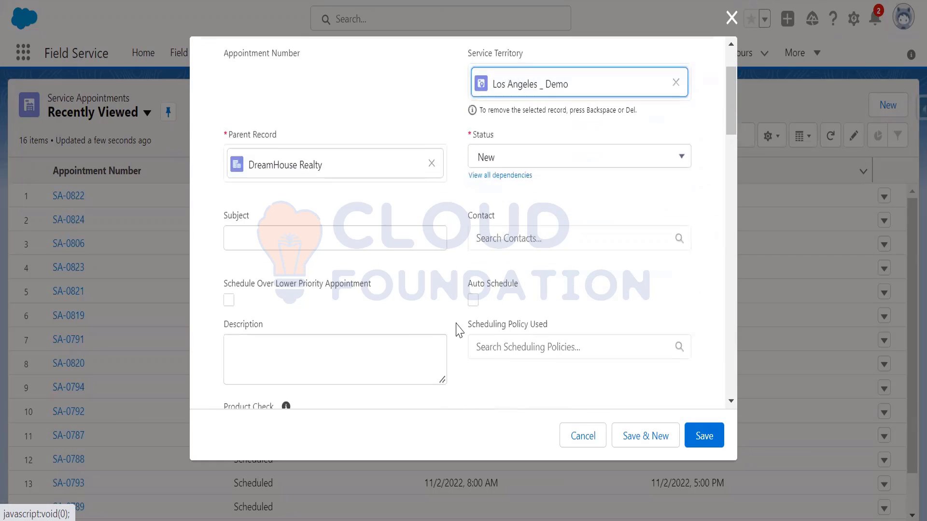
scroll(491, 301, "down", 5)
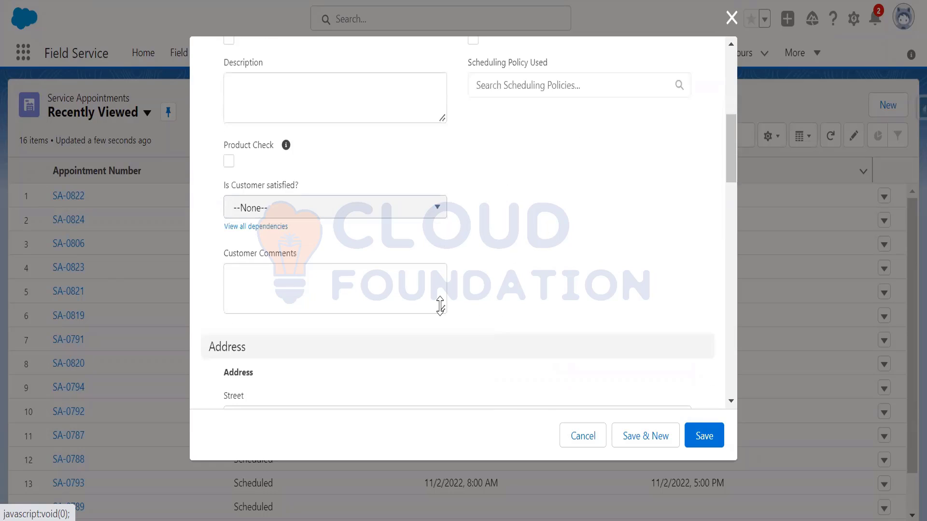
scroll(491, 302, "down", 5)
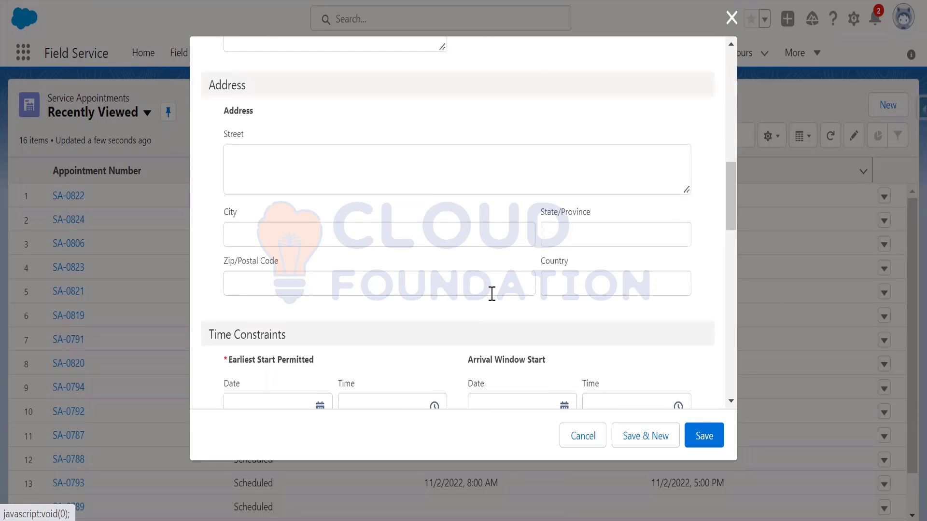
Set Earliest Start Permitted to 11/14/2022 and Due Date to 11/16/2022, both at 12:00 PM, and save the new service appointment.
scroll(492, 293, "down", 7)
scroll(432, 289, "up", 3)
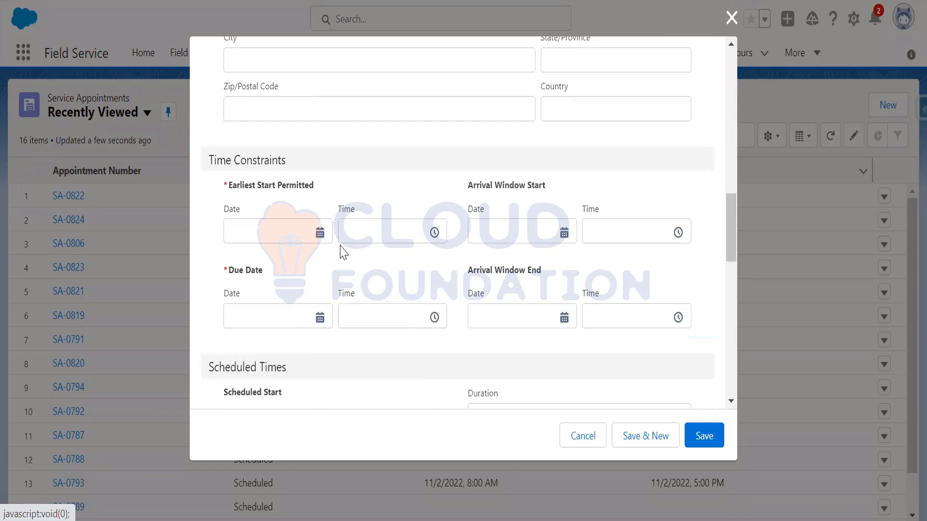
left_click(319, 234)
left_click(263, 265)
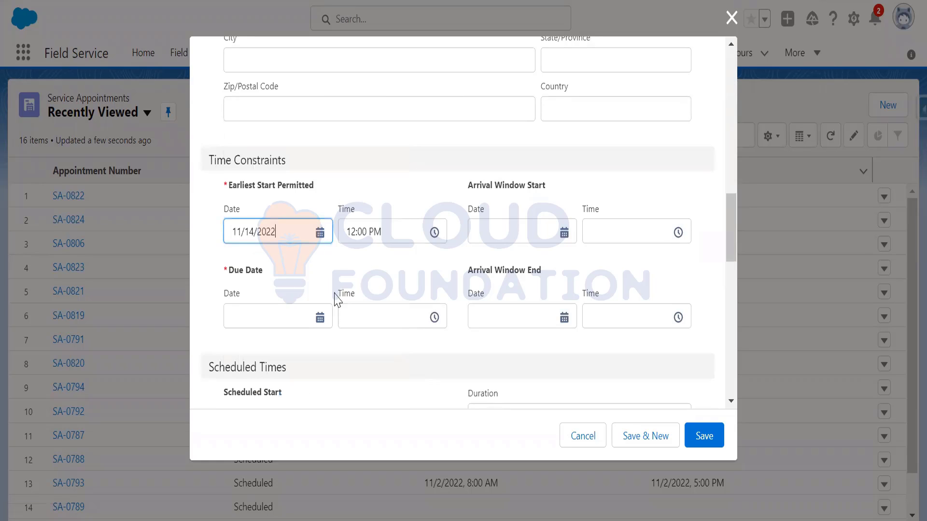
left_click(321, 323)
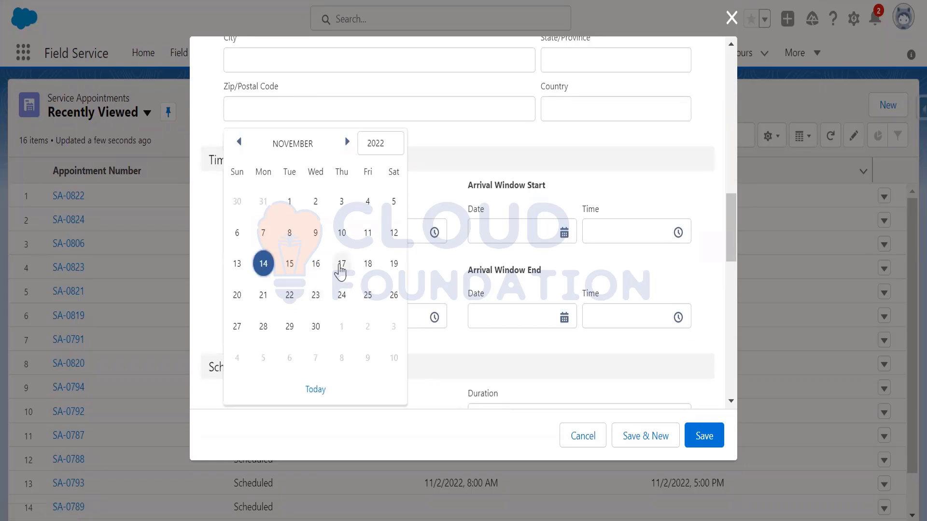
left_click(316, 264)
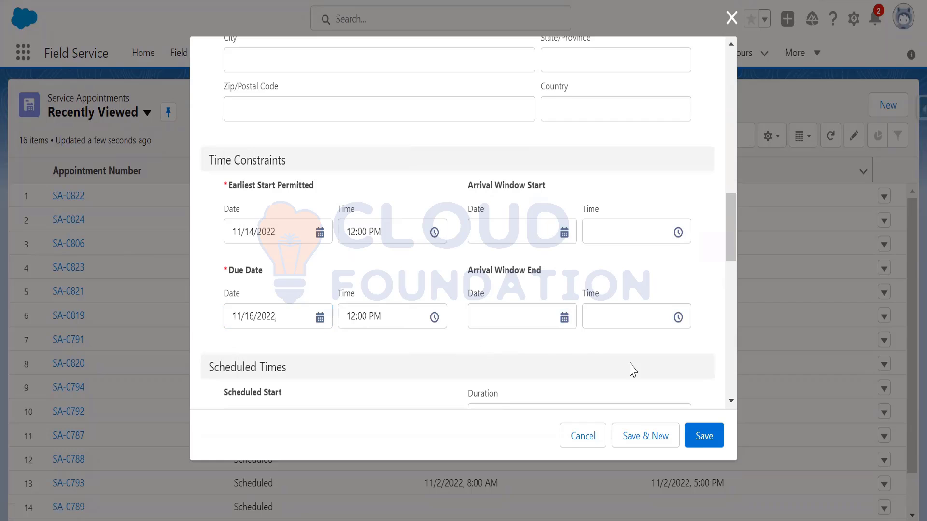
scroll(563, 358, "down", 10)
scroll(563, 357, "down", 3)
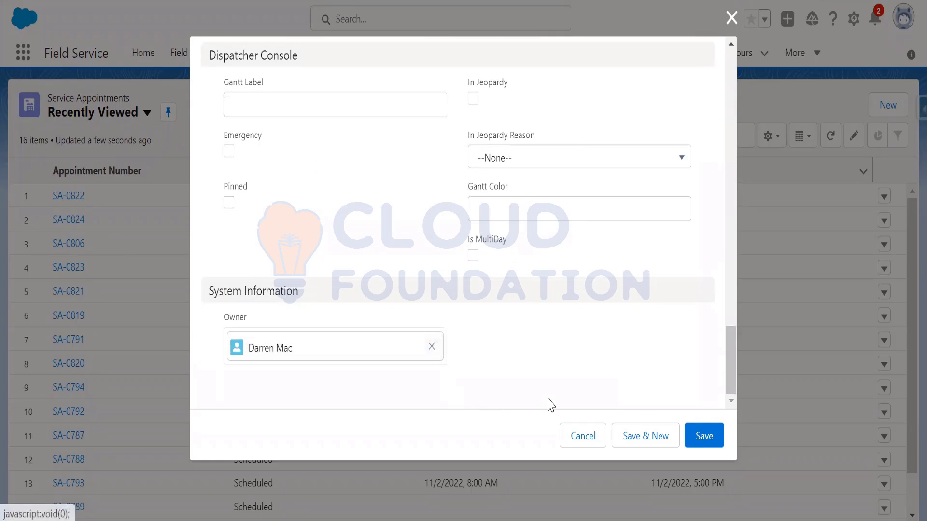
left_click(703, 435)
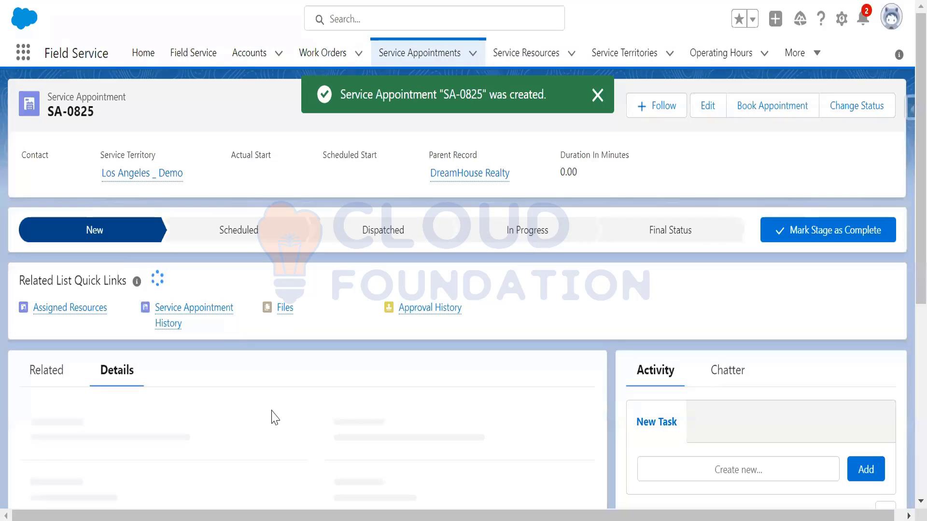
scroll(302, 396, "down", 2)
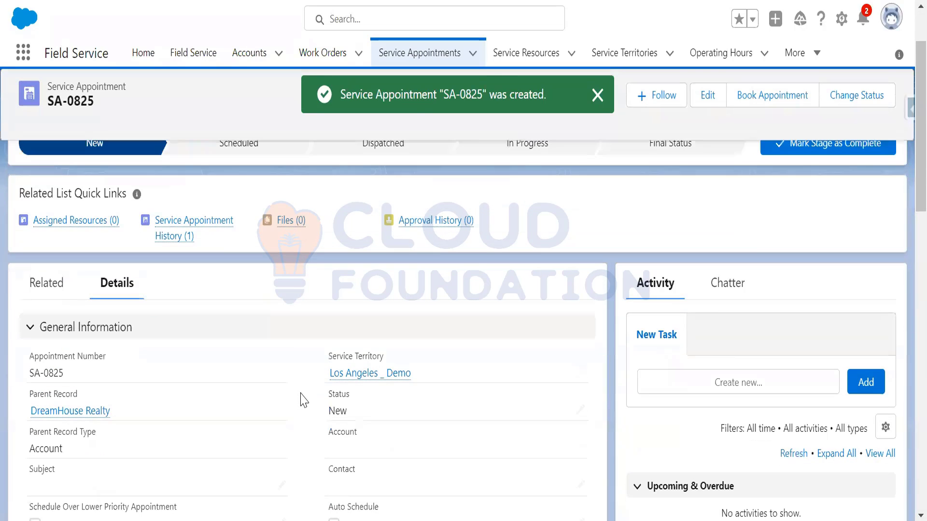
scroll(430, 391, "down", 3)
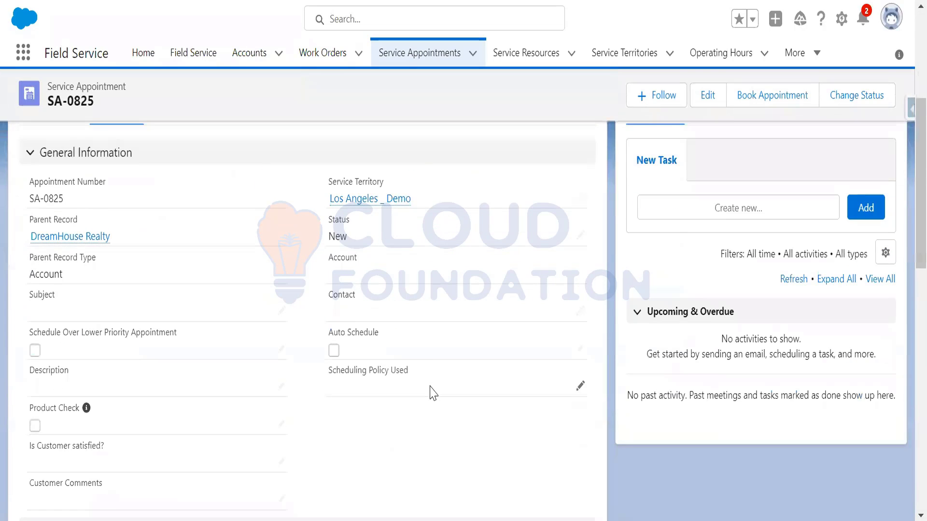
scroll(430, 389, "up", 4)
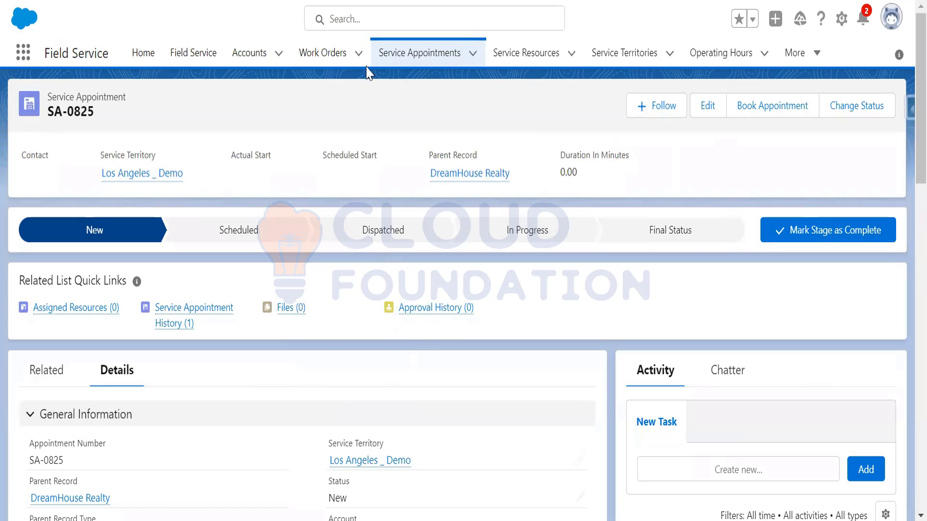
Start a new work order with the Solar Maintenance work type and the Los Angeles _ Demo service territory.
left_click(321, 55)
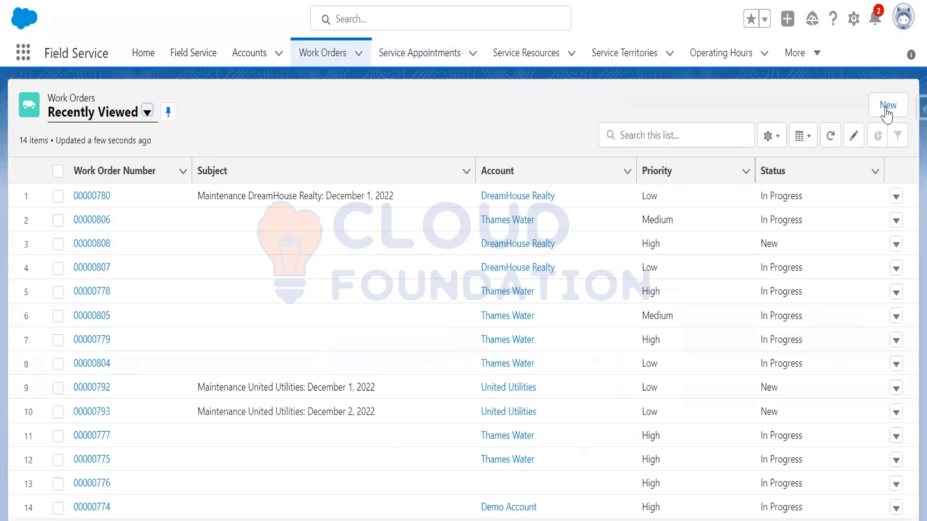
left_click(887, 114)
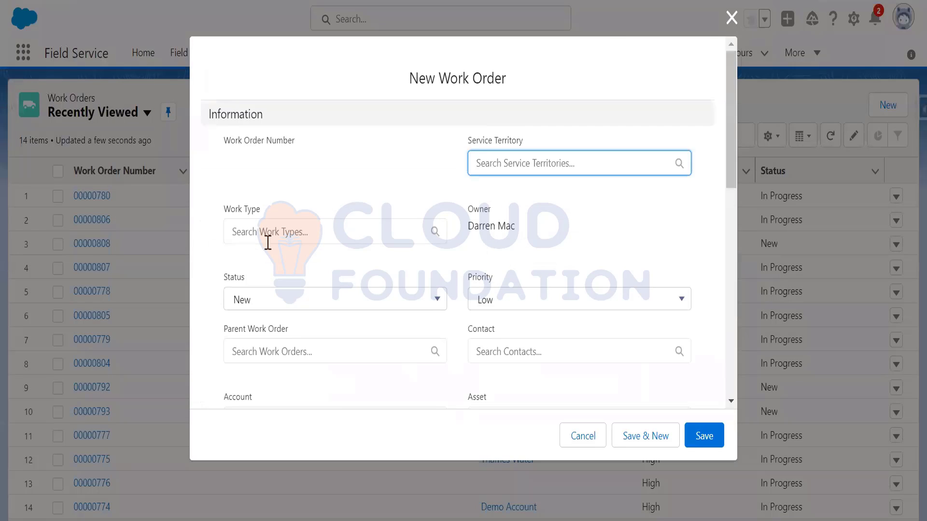
left_click(274, 231)
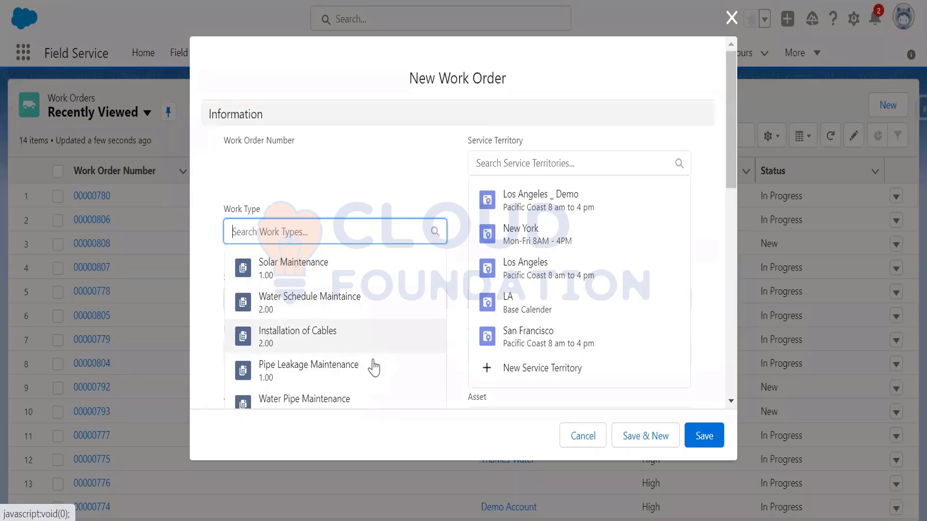
scroll(392, 342, "down", 3)
scroll(341, 282, "up", 4)
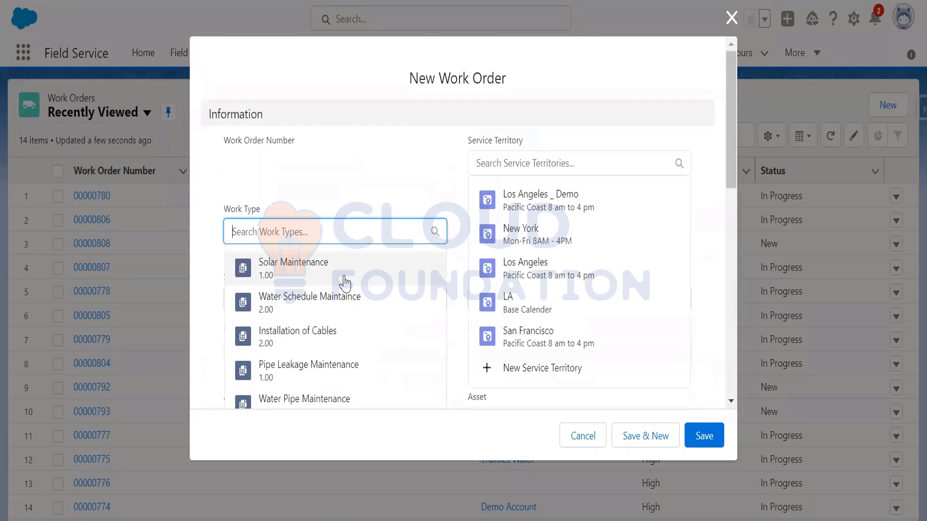
left_click(346, 283)
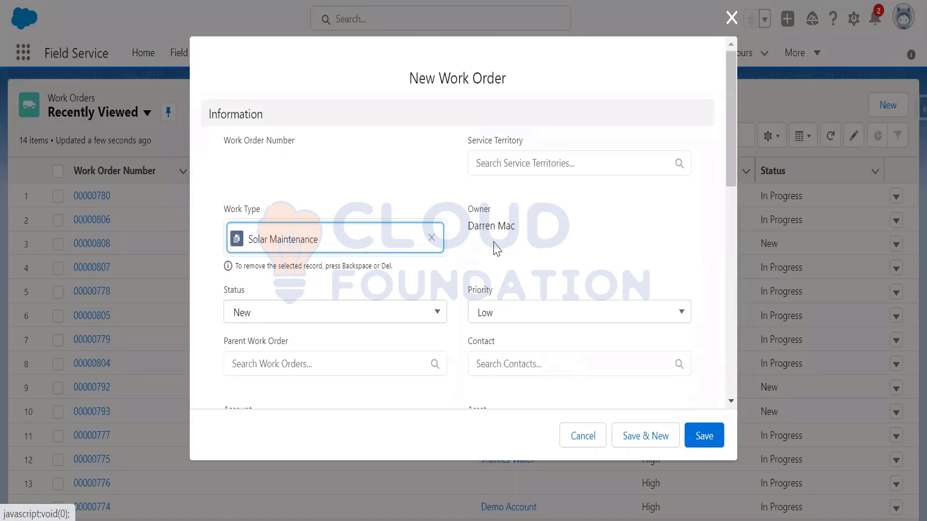
left_click(540, 168)
left_click(541, 216)
scroll(405, 292, "down", 1)
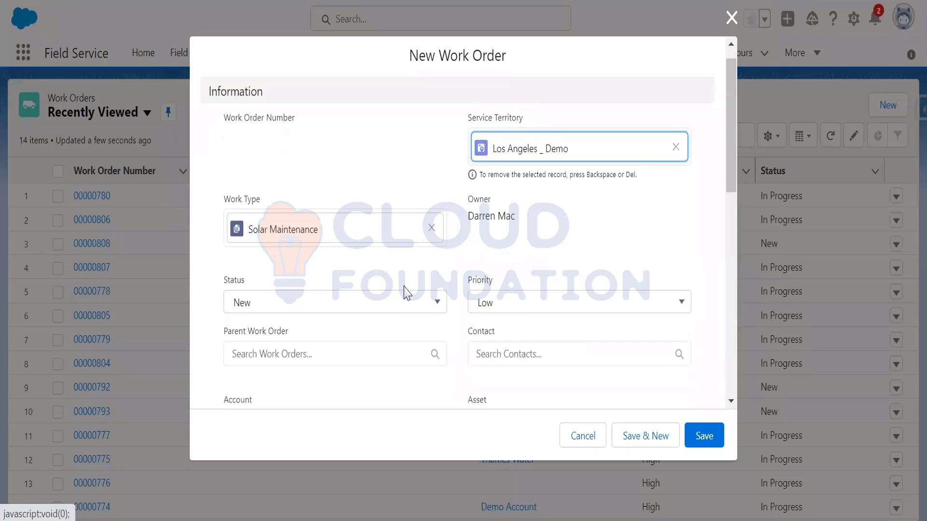
Assign the DreamHouse Realty account to the new work order and save it.
scroll(407, 292, "down", 3)
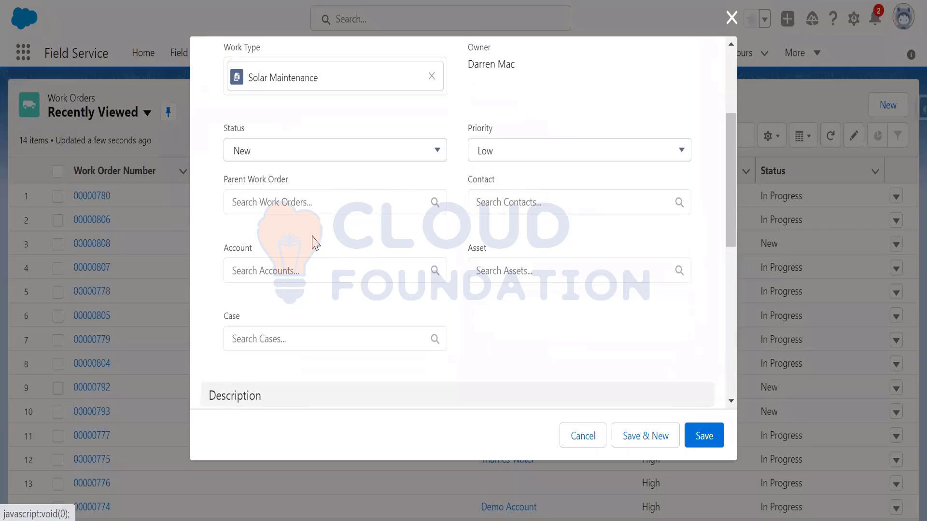
scroll(315, 242, "down", 2)
left_click(283, 182)
left_click(315, 219)
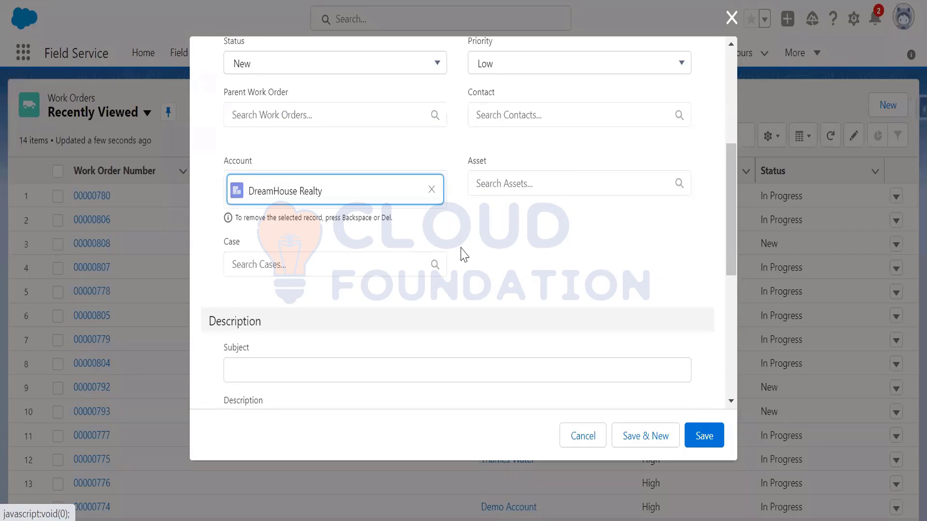
scroll(464, 254, "down", 7)
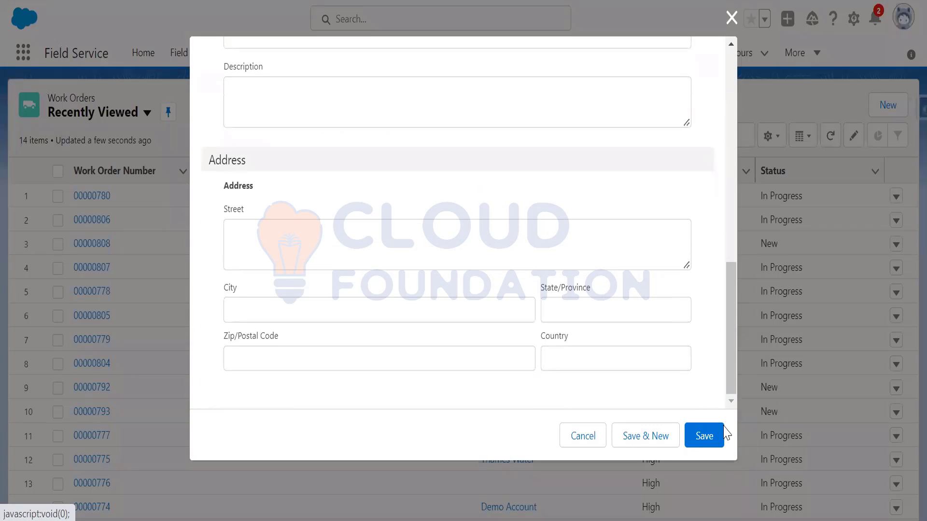
left_click(706, 436)
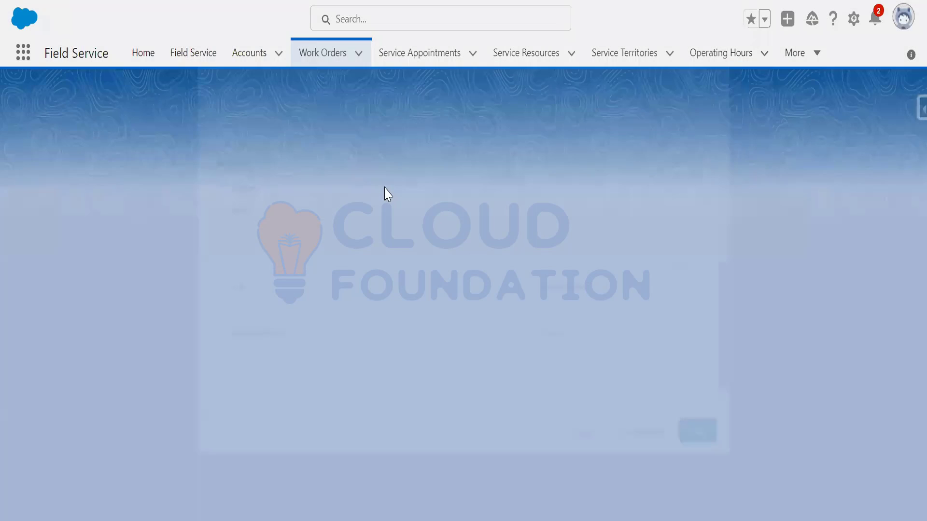
Check for service appointments in the feeds of the new work order and the "Maintenance DreamHouse Realty: December 1, 2022" work order.
scroll(124, 317, "down", 7)
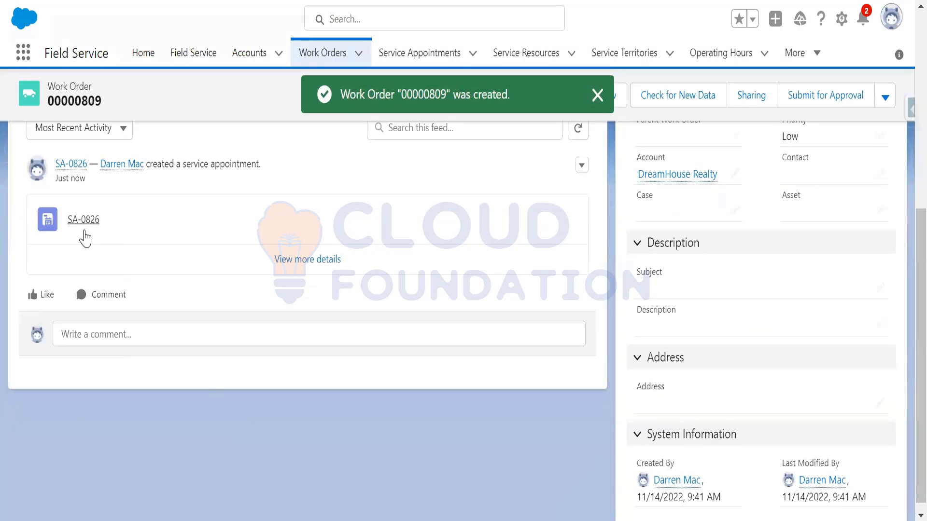
scroll(192, 275, "up", 5)
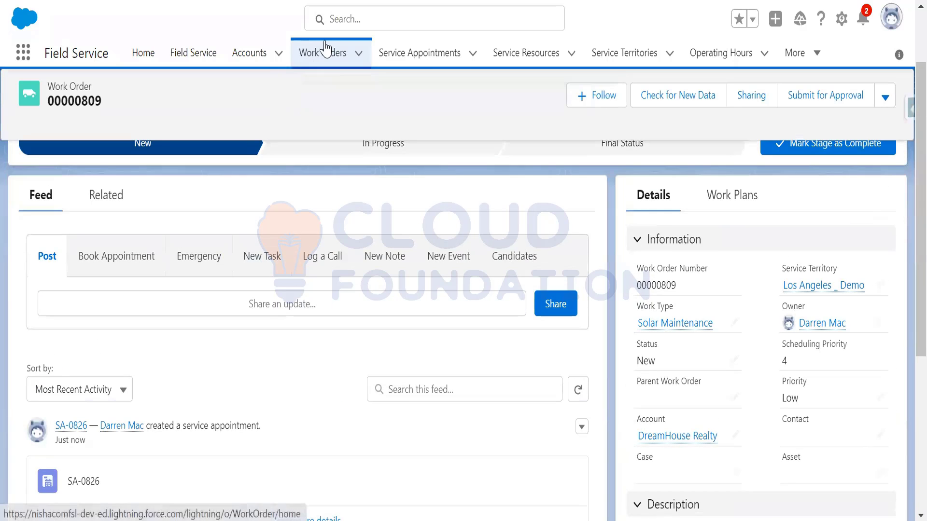
left_click(325, 48)
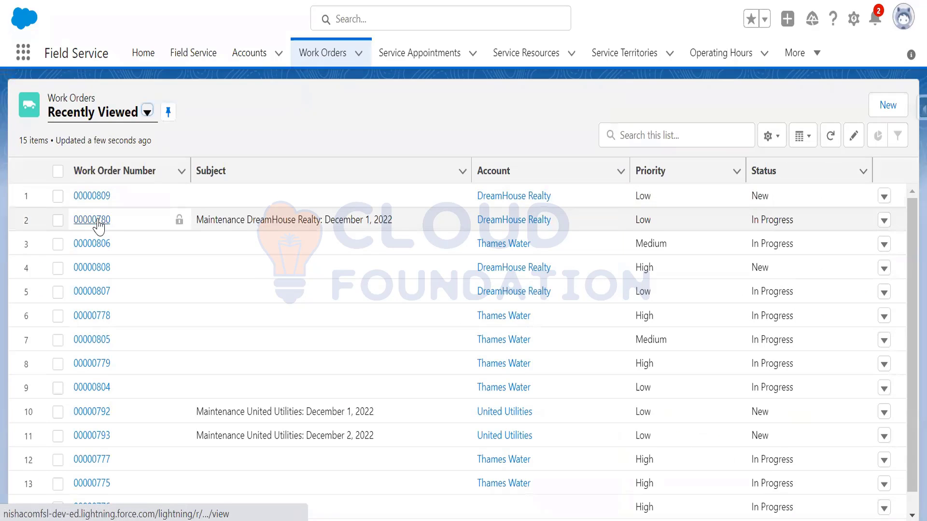
left_click(96, 220)
scroll(230, 395, "down", 4)
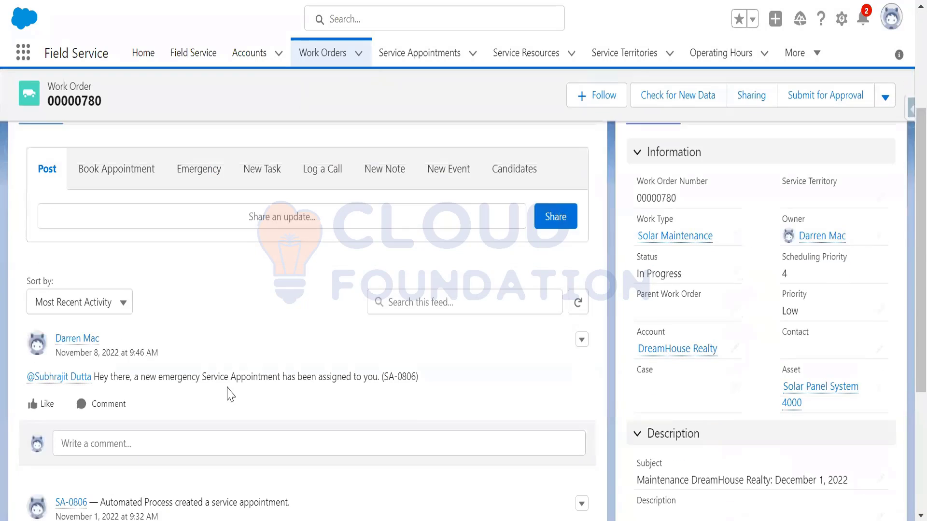
scroll(121, 315, "up", 4)
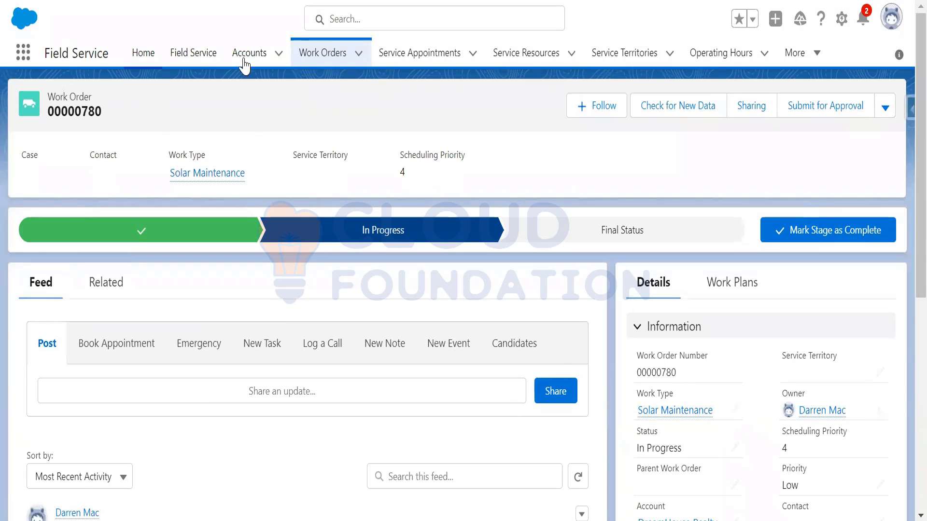
scroll(113, 439, "down", 4)
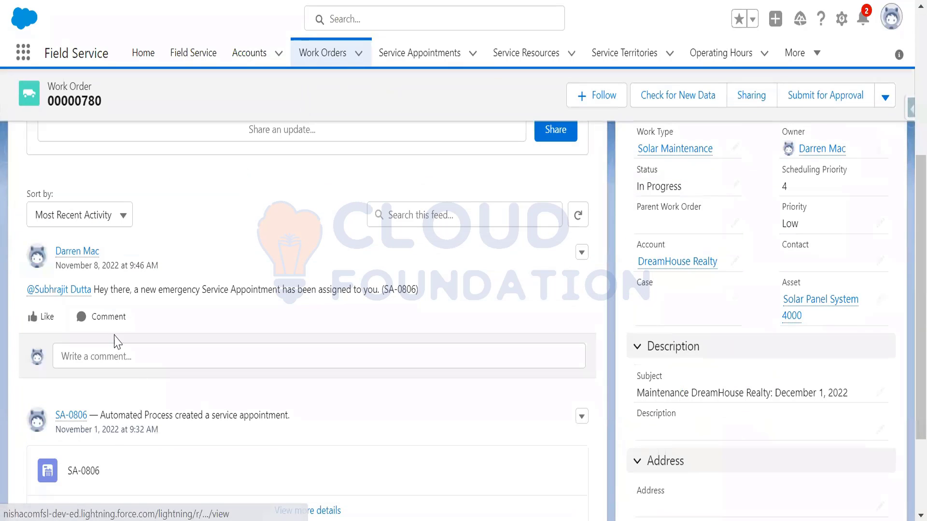
scroll(260, 425, "up", 5)
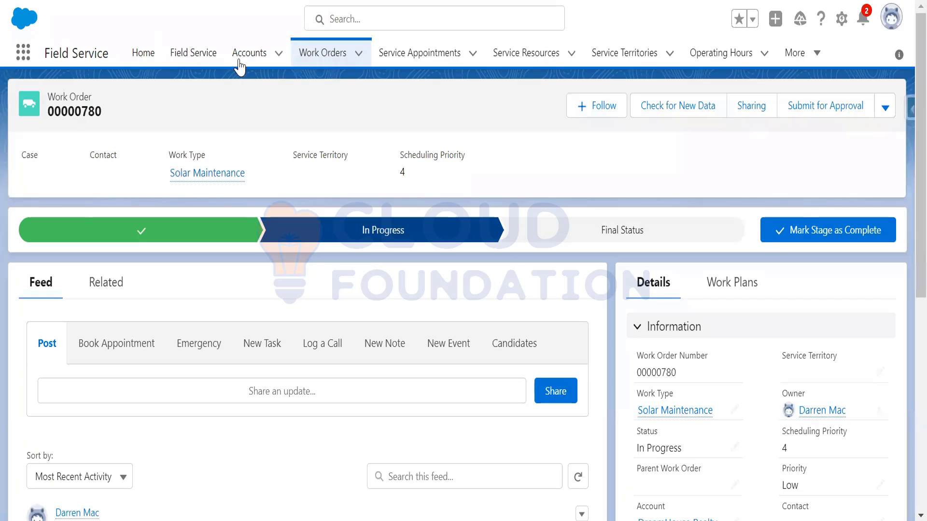
Open the Field Service dispatcher console and look through its service appointment list for the newly created appointments.
left_click(193, 52)
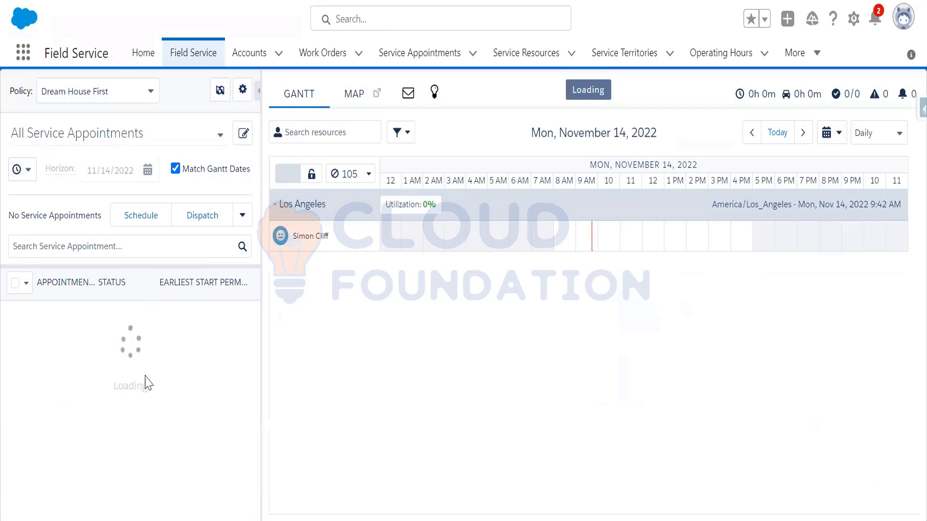
scroll(184, 420, "down", 5)
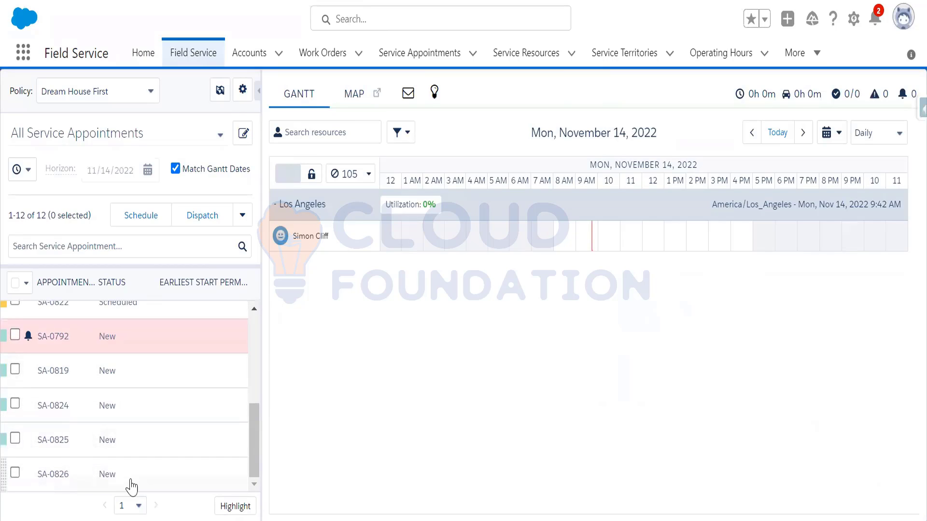
scroll(177, 440, "up", 3)
scroll(177, 439, "up", 1)
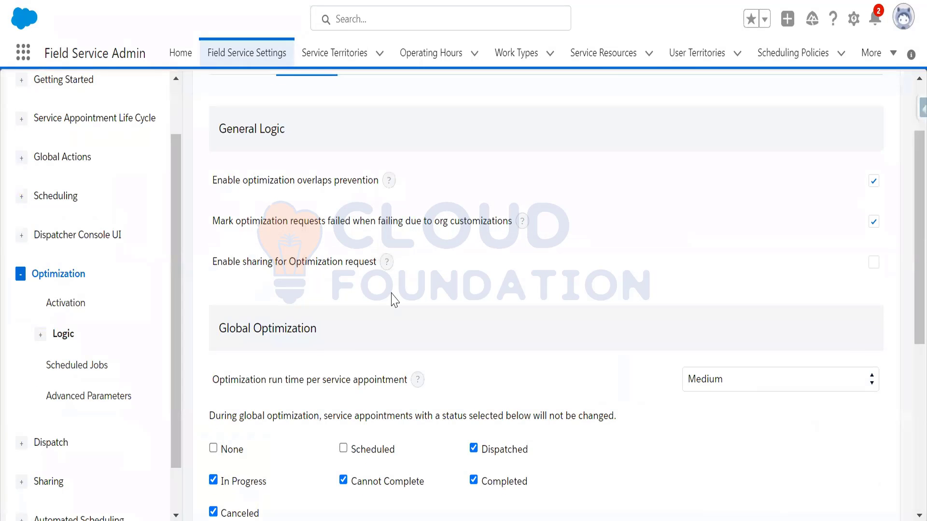
Look through the General Logic, Global Optimization and In-Day optimization settings in the Field Service Admin app.
scroll(395, 301, "up", 2)
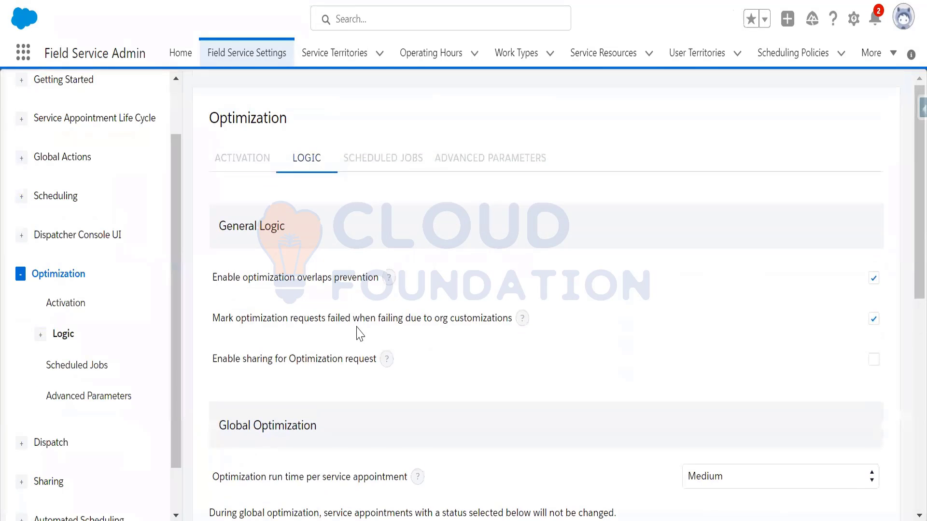
scroll(375, 369, "down", 7)
scroll(434, 391, "up", 7)
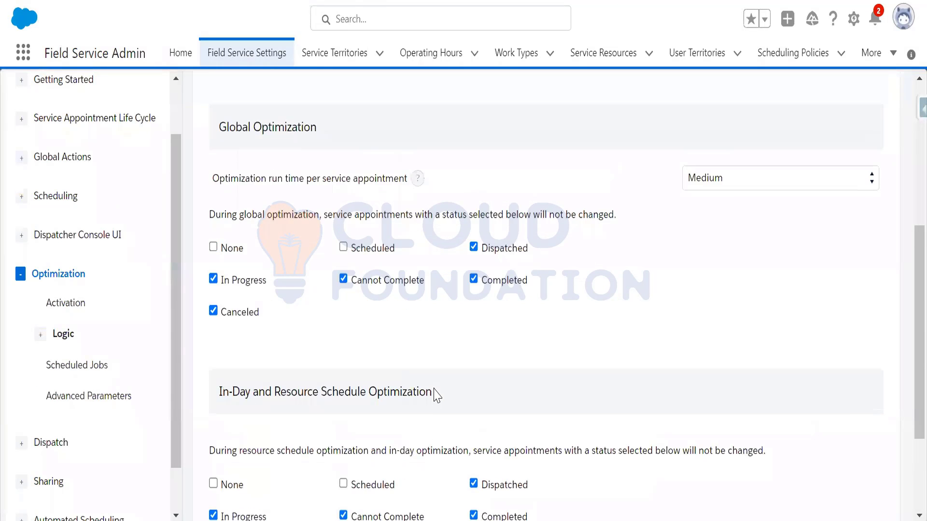
Open the scheduled optimization jobs, run the Nightly Schedule Optimzation job immediately and review its configuration.
left_click(392, 161)
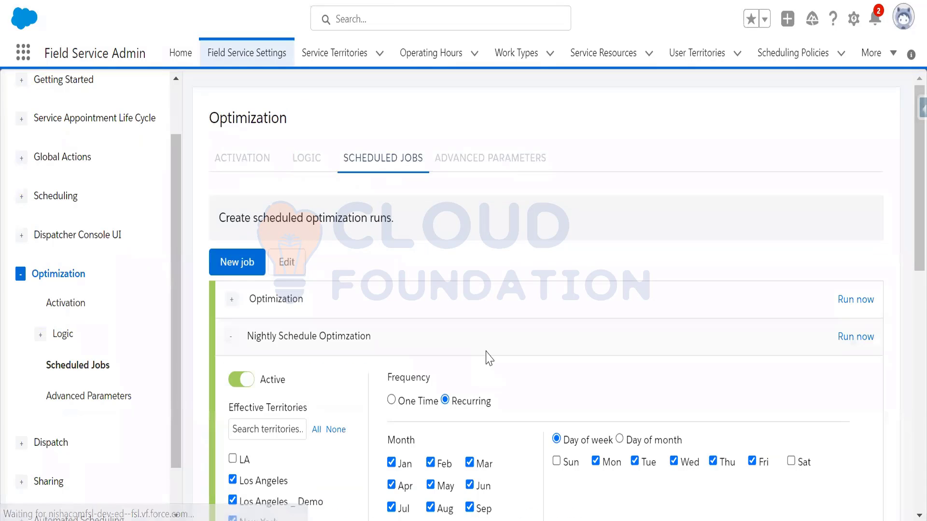
scroll(498, 381, "down", 2)
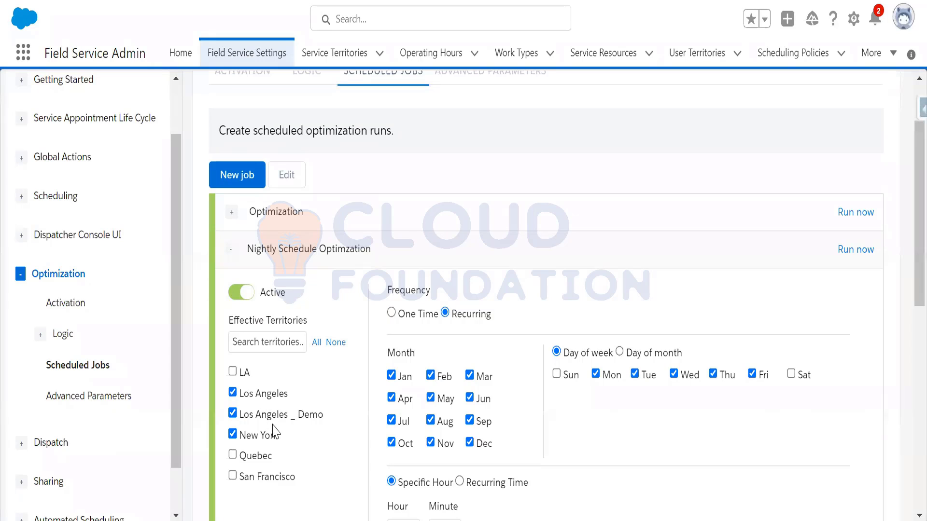
left_click(841, 253)
scroll(755, 372, "down", 7)
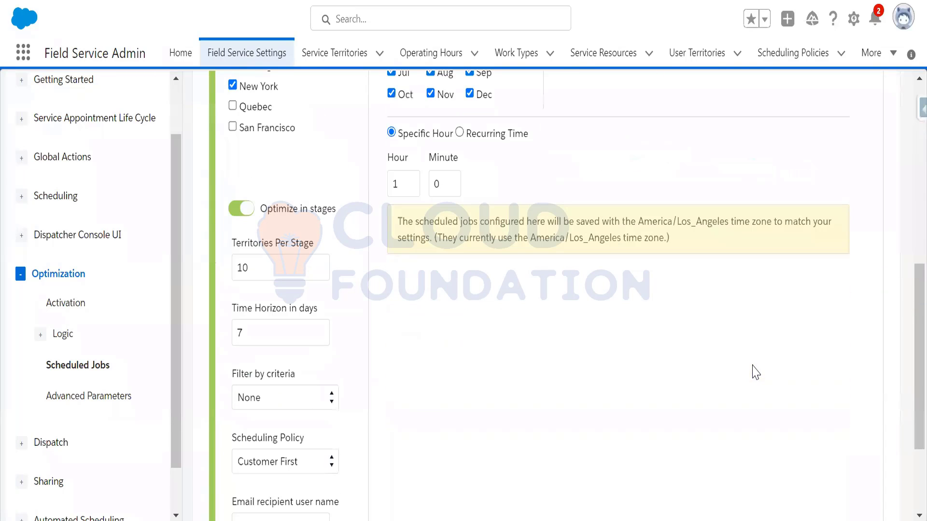
scroll(634, 330, "down", 3)
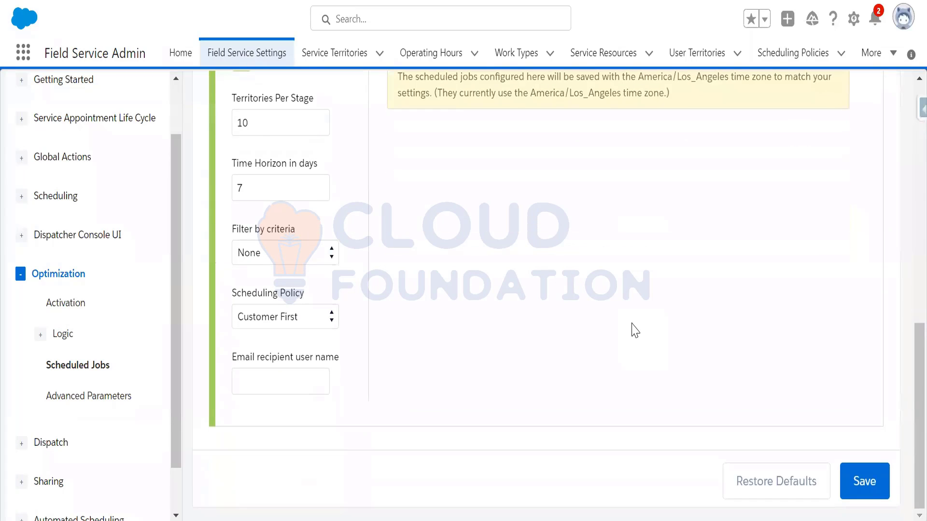
Open the Optimization Requests list, switch it to the All list view and sort it by request number in descending order.
scroll(640, 335, "up", 10)
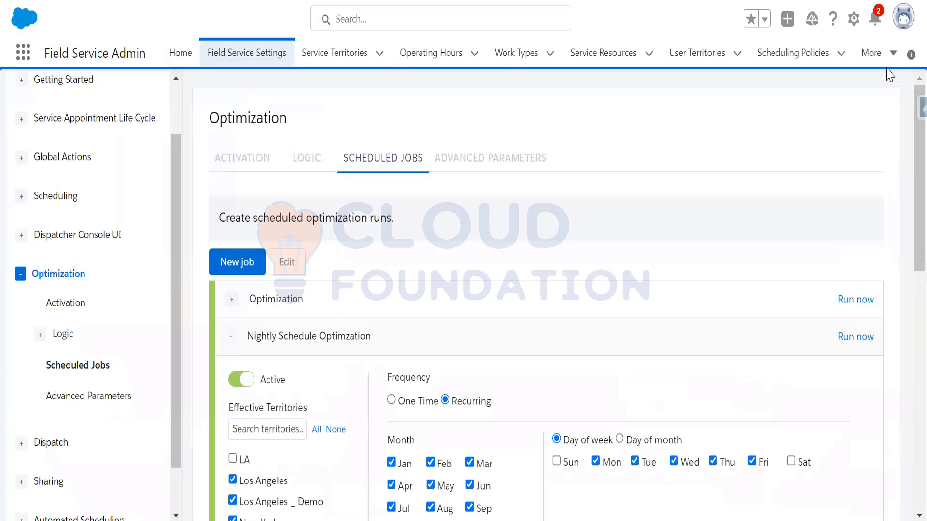
left_click(886, 62)
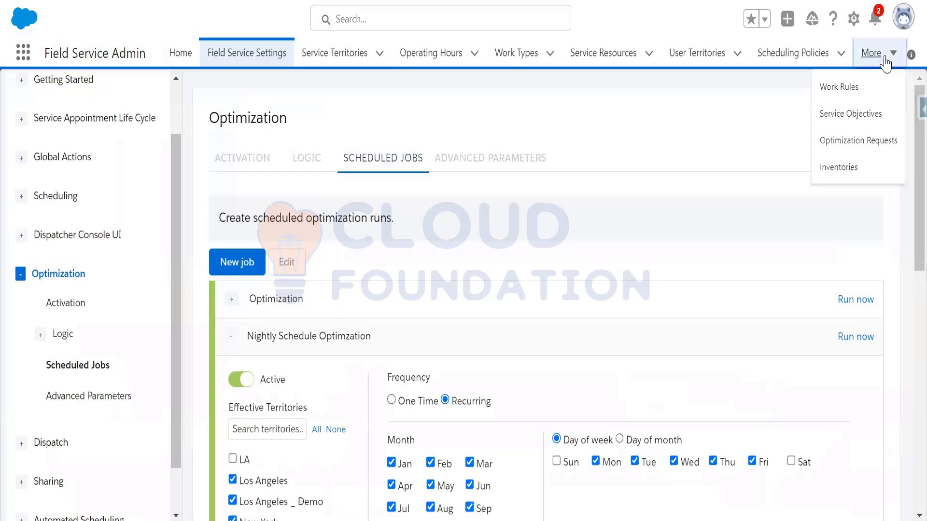
left_click(868, 142)
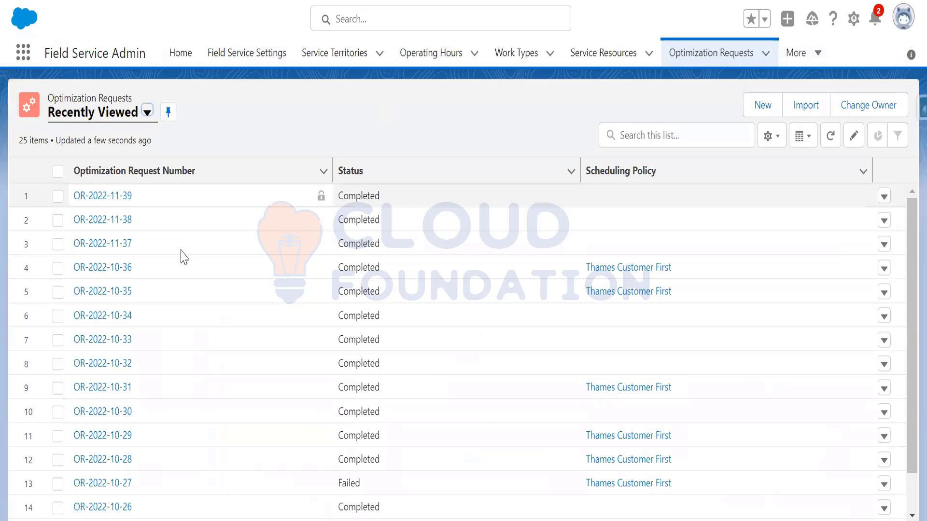
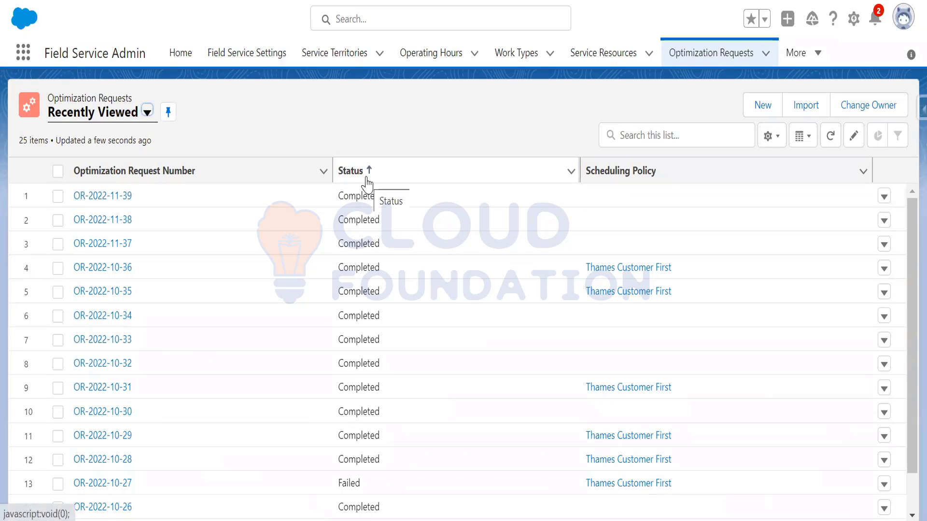
left_click(147, 113)
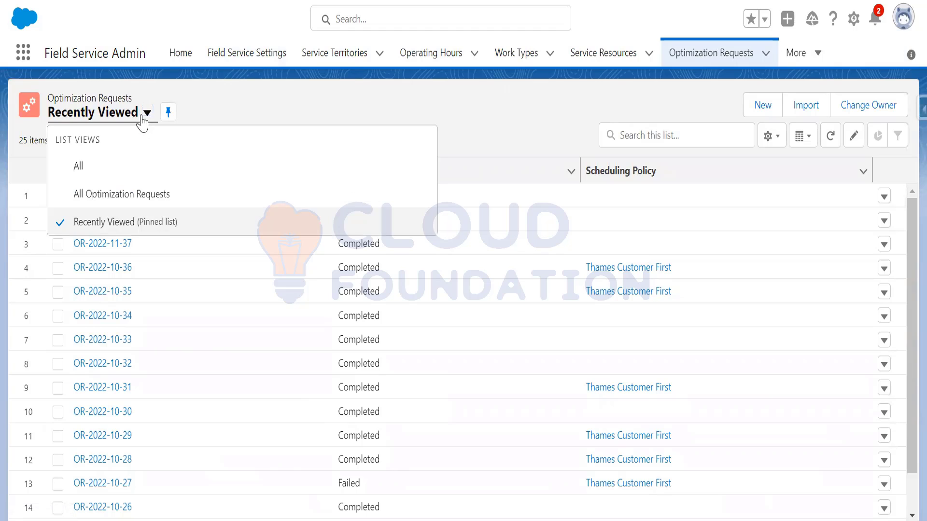
left_click(122, 166)
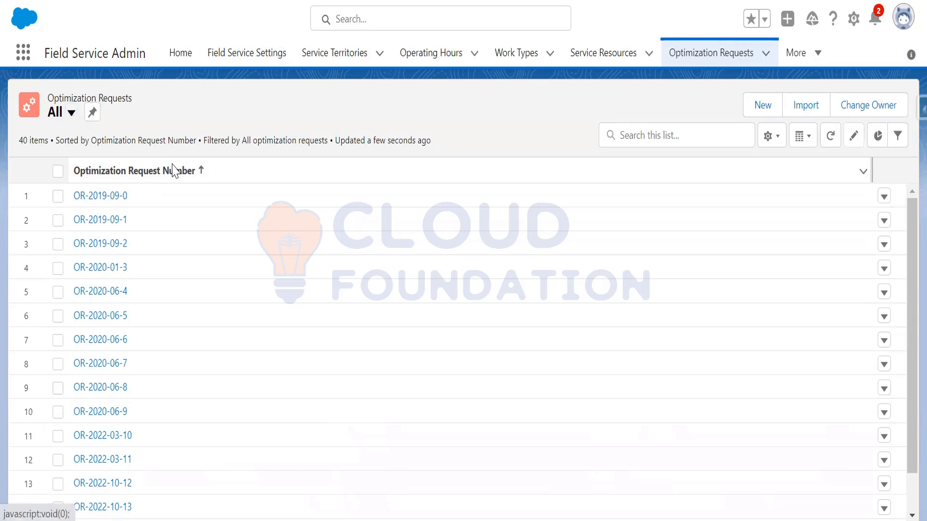
left_click(173, 171)
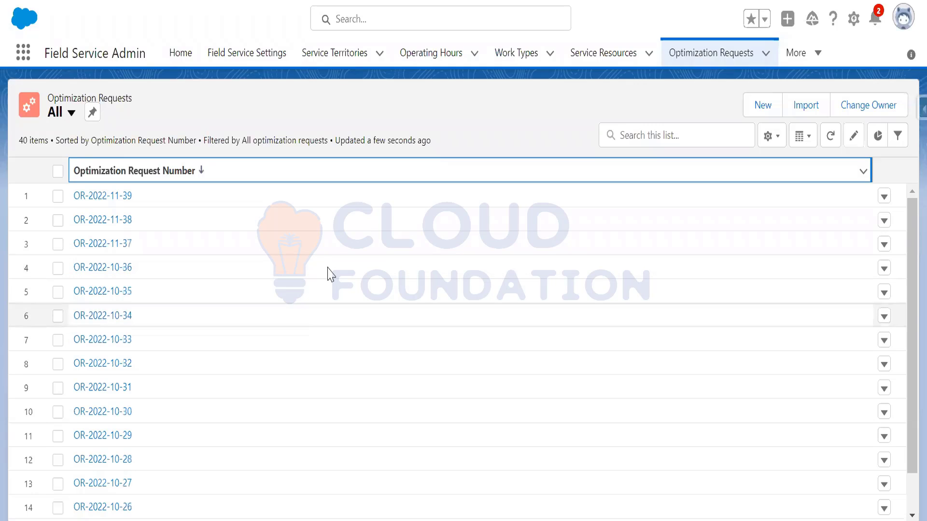
Open the first optimization request in the sorted list, review its details and return to the list.
left_click(102, 198)
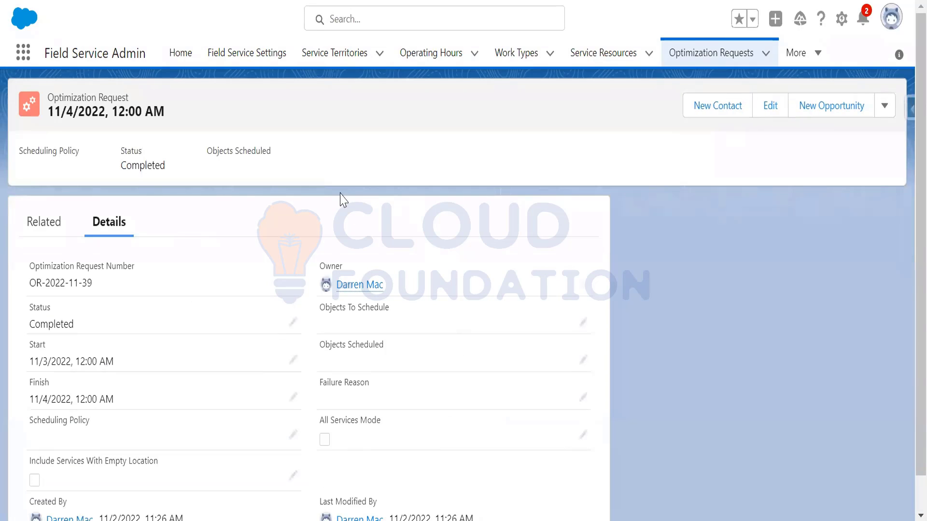
scroll(285, 438, "down", 1)
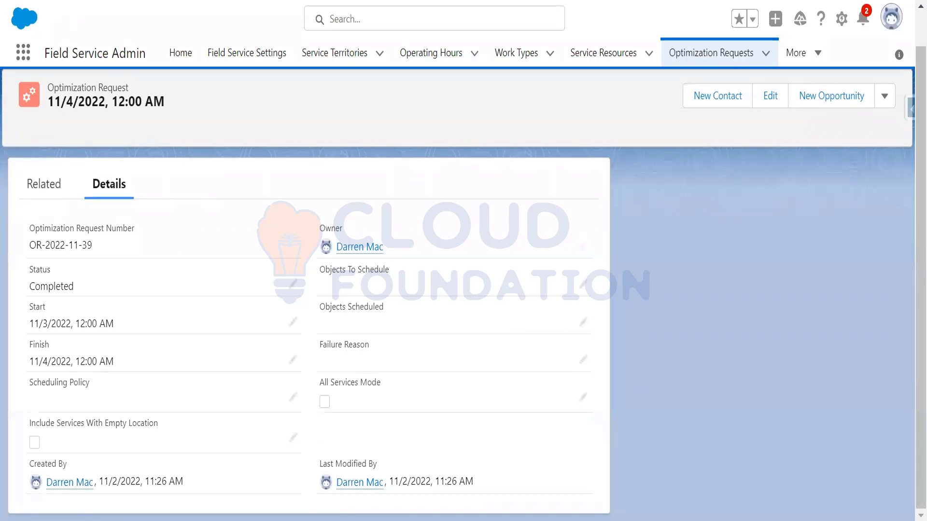
key("alt+Left")
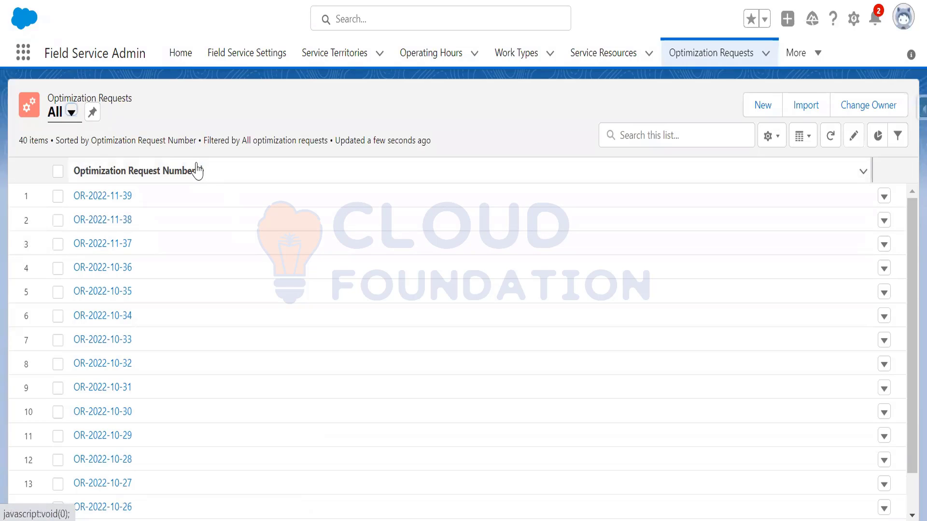
Re-sort the list by request number, reopen the same optimization request to review its details and related territory requests, and return to the list.
left_click(175, 179)
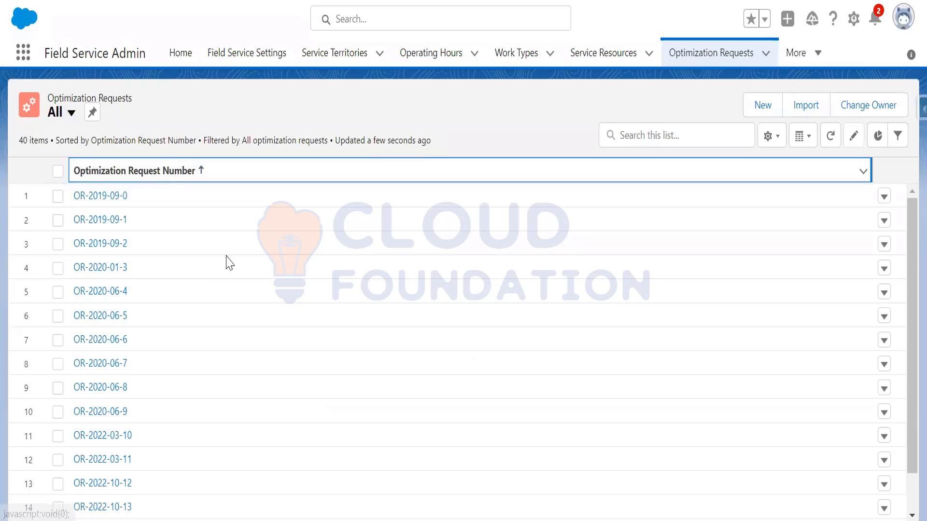
left_click(102, 202)
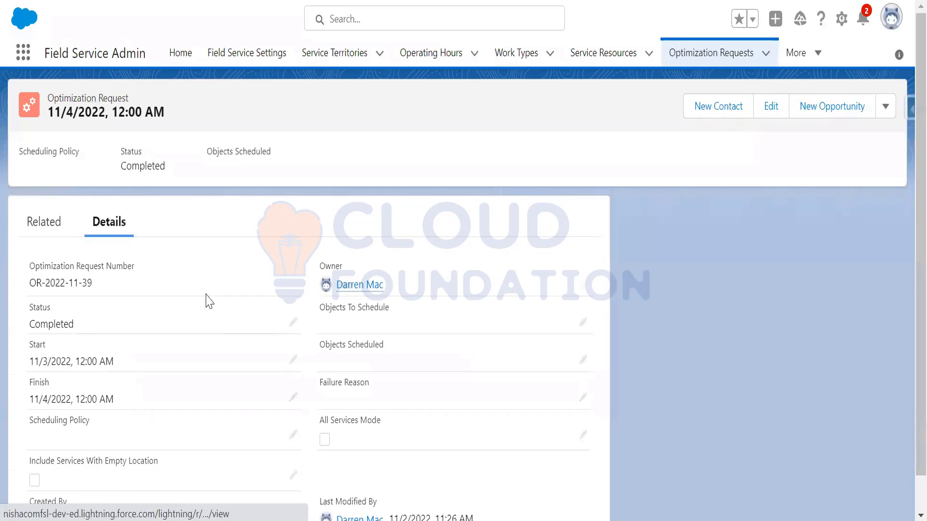
scroll(215, 348, "down", 1)
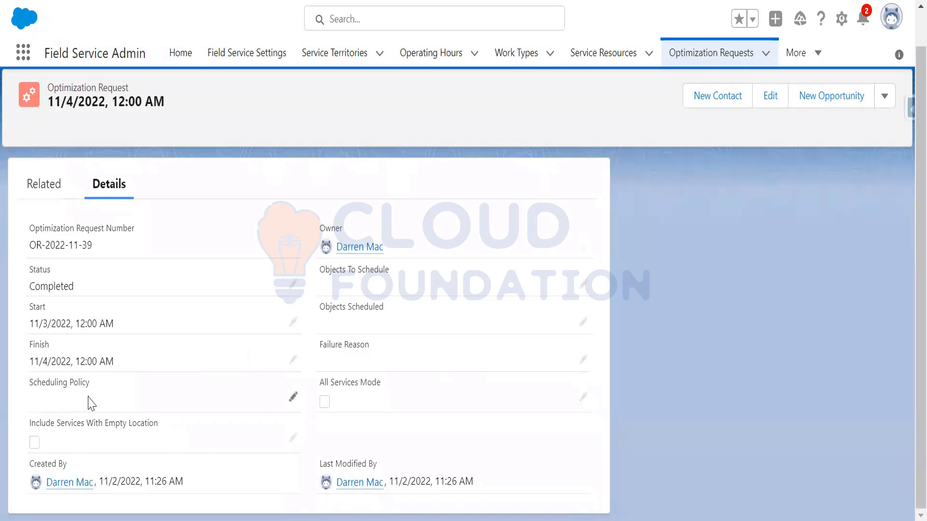
left_click(37, 191)
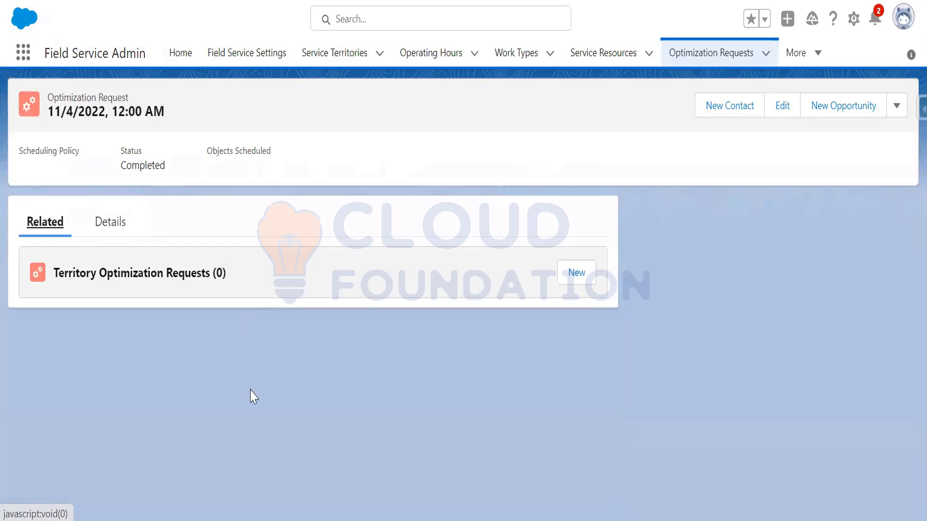
left_click(122, 223)
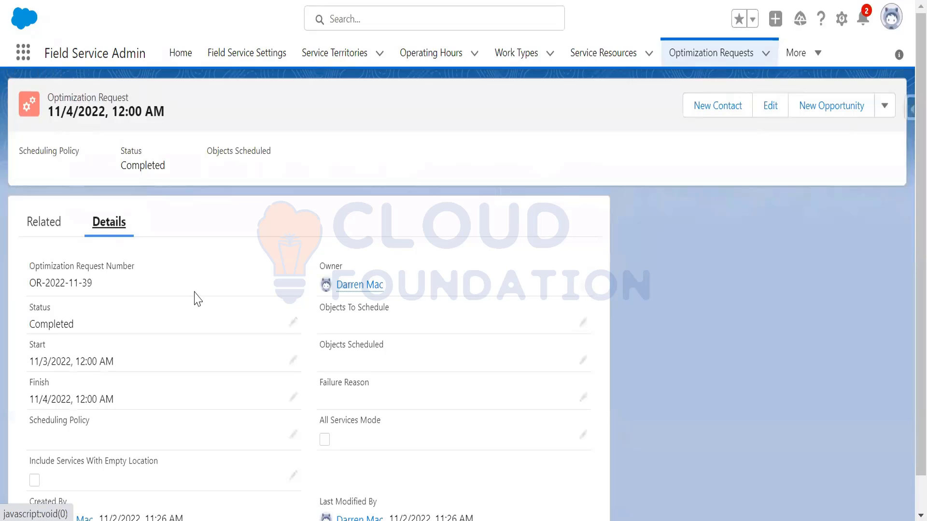
scroll(198, 300, "down", 2)
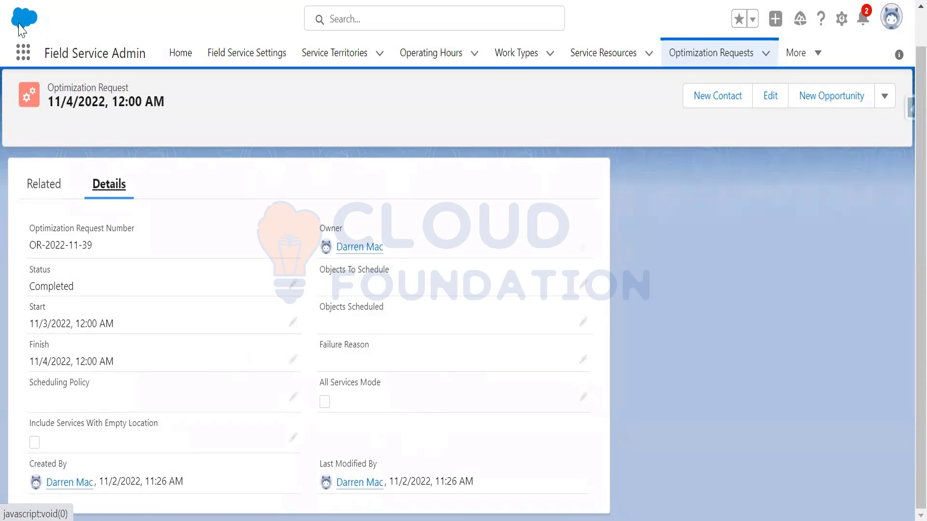
left_click(12, 0)
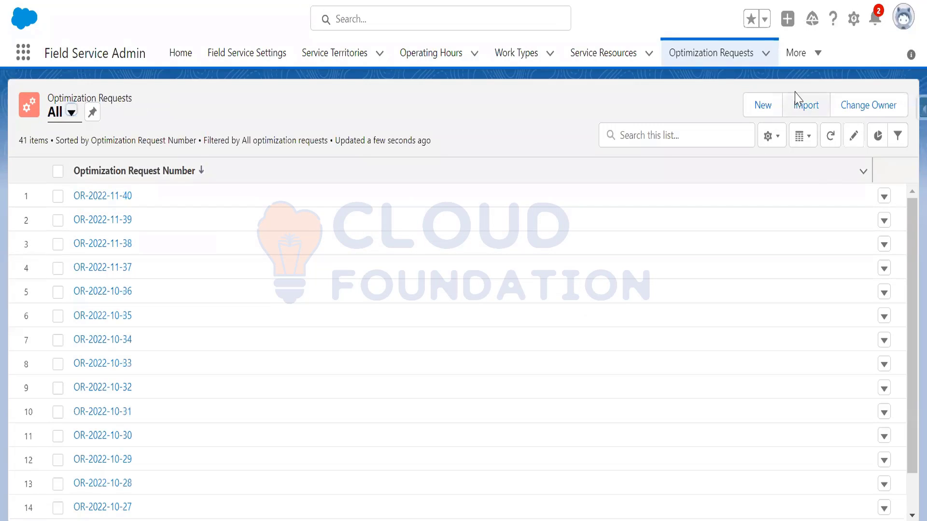
Open the field selection of the All list view and add Completed With Errors and Created By to the visible fields.
left_click(770, 138)
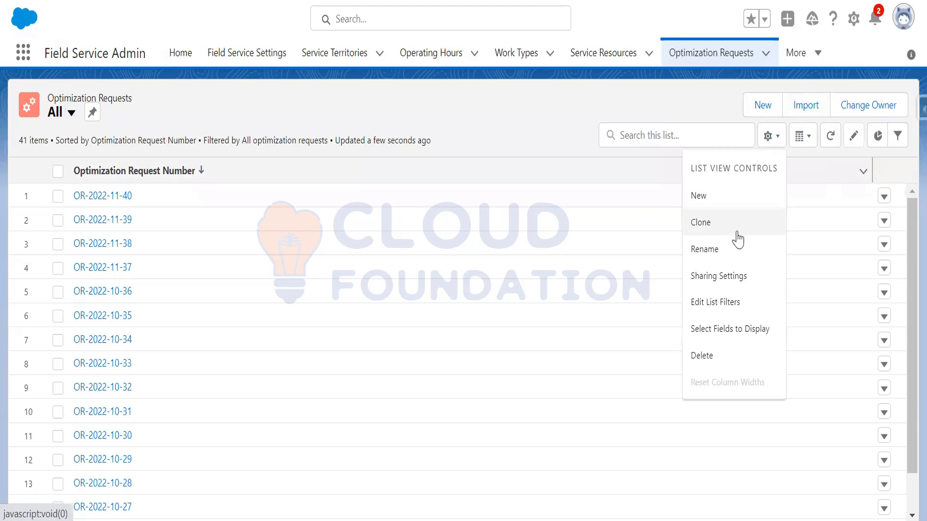
left_click(727, 332)
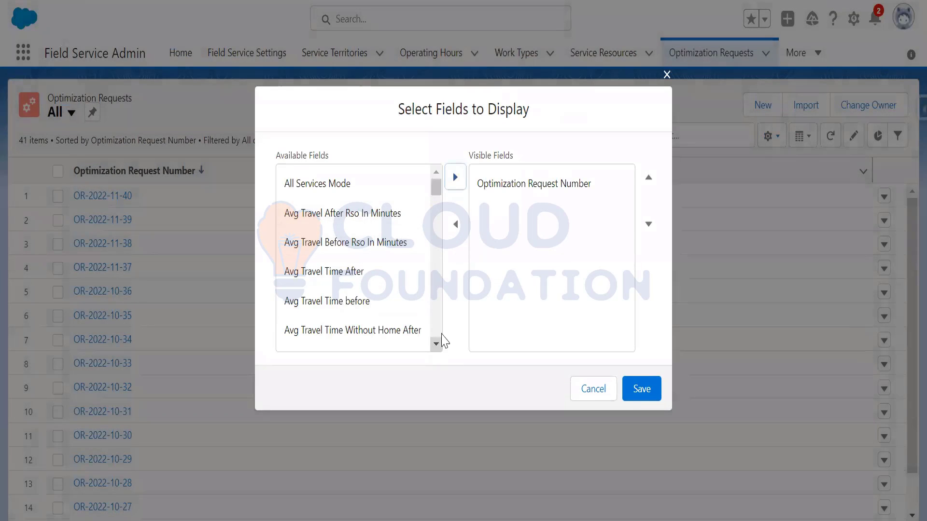
left_click(437, 344)
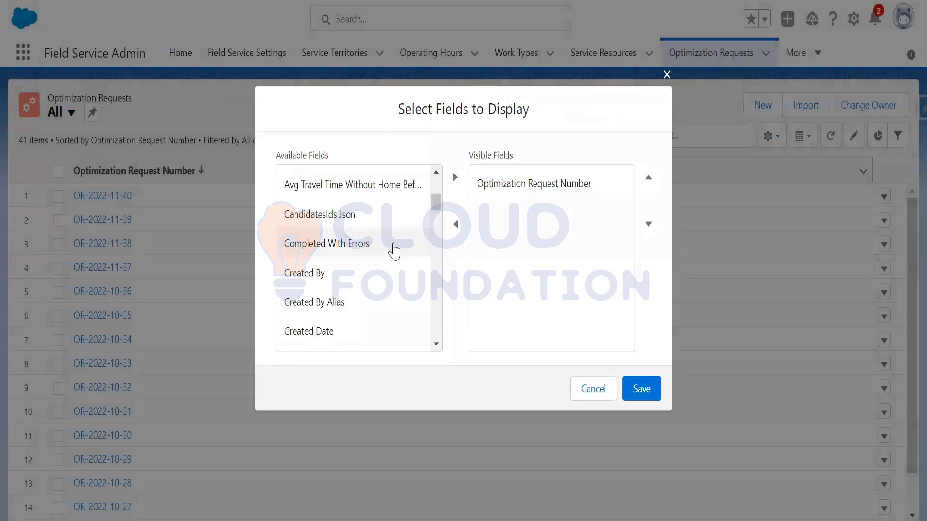
left_click(393, 250)
left_click(456, 177)
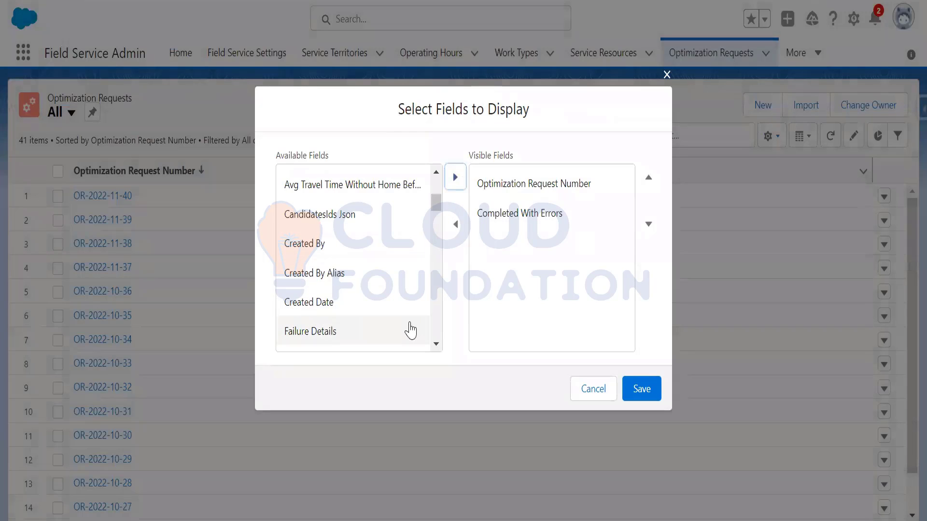
left_click(351, 246)
left_click(455, 177)
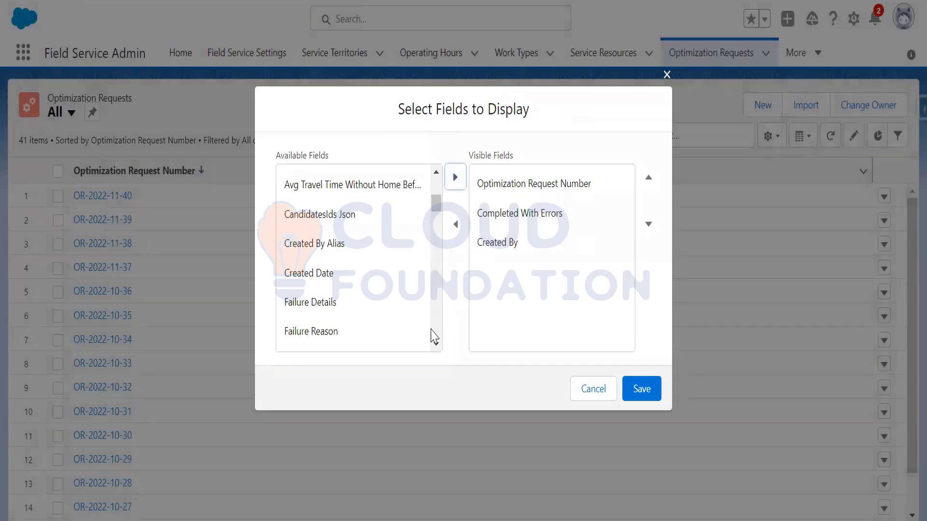
Add Failure Reason and Finish to the visible fields of the optimization request list.
scroll(436, 345, "down", 3)
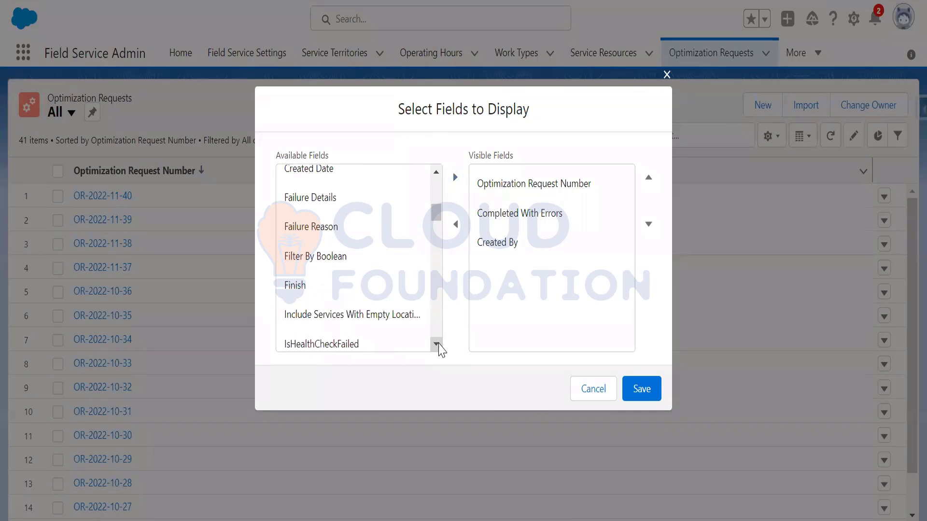
left_click(352, 235)
left_click(455, 177)
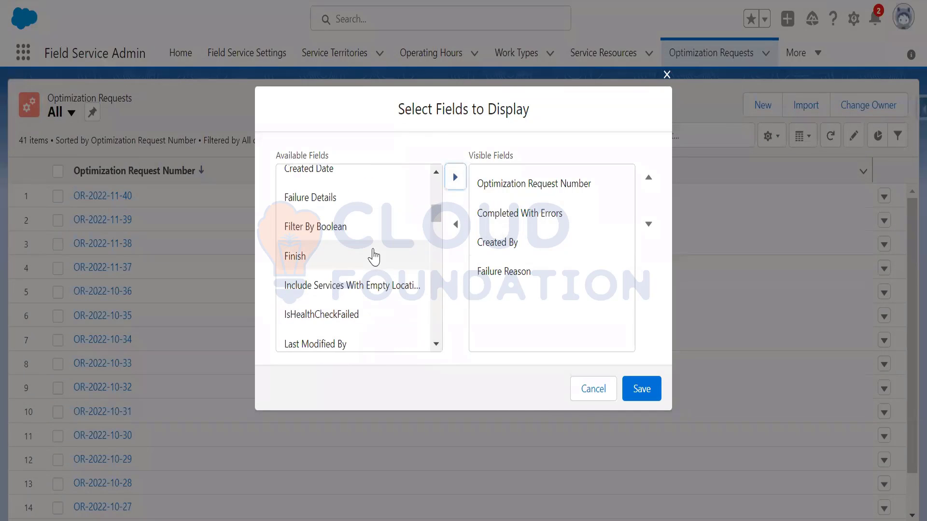
left_click(353, 255)
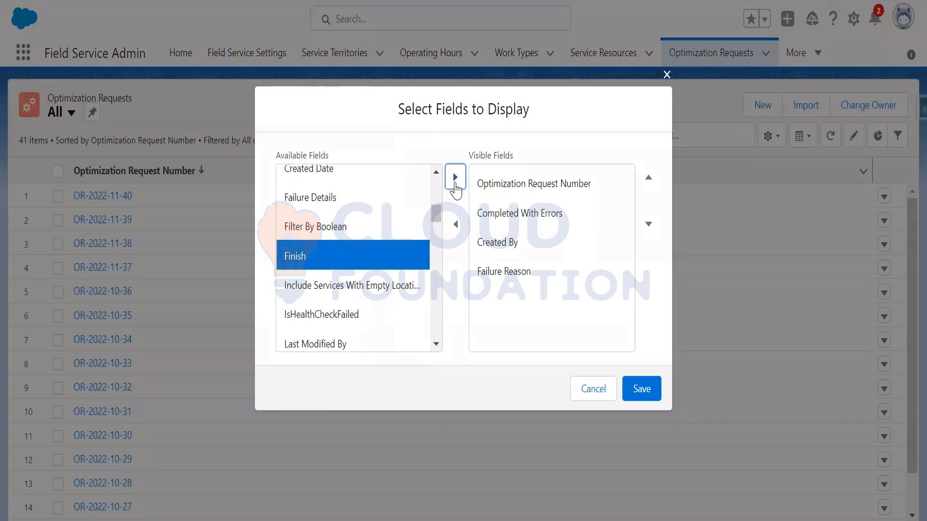
left_click(455, 179)
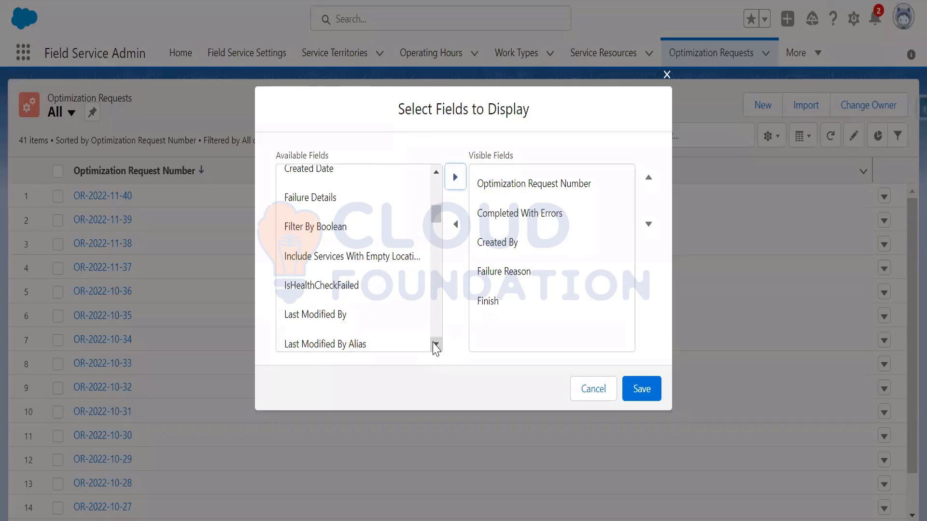
Find the Request Progress Start field among the available fields and add it to the visible fields.
left_click(436, 345)
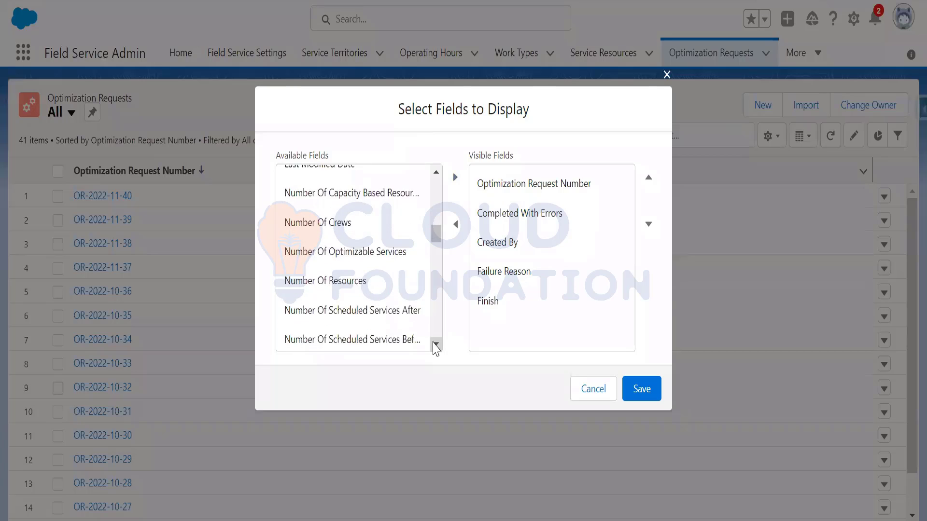
left_click(436, 346)
left_click(436, 346)
left_click(436, 346)
left_click(436, 346)
left_click(436, 346)
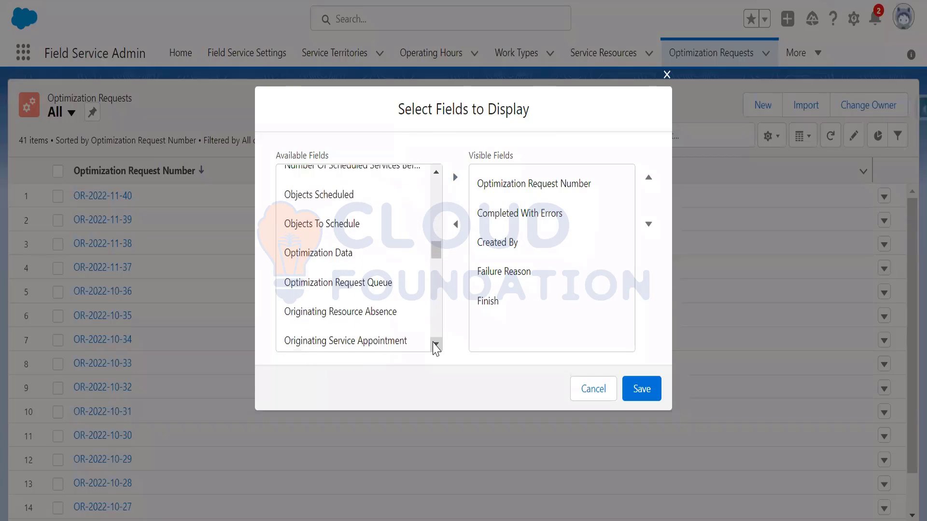
left_click(436, 346)
left_click(436, 346)
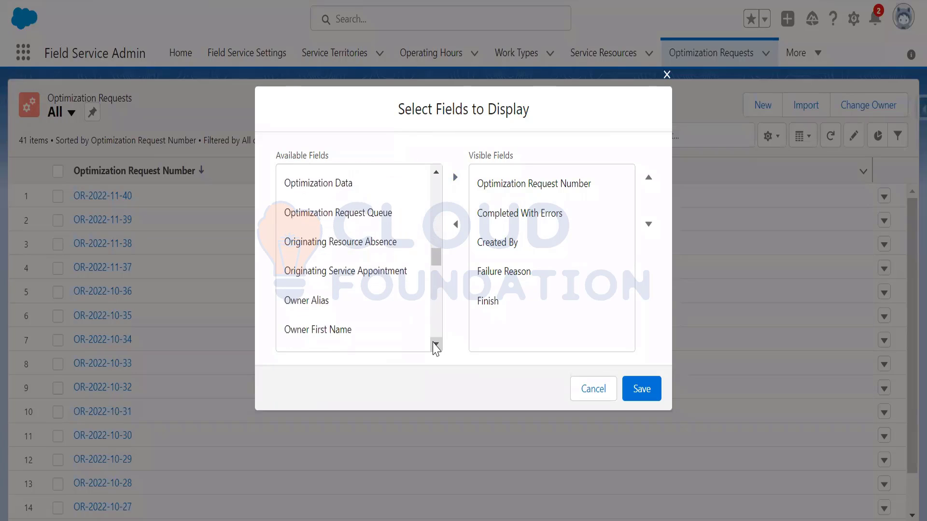
left_click(436, 346)
left_click(436, 346)
left_click(436, 346)
left_click(436, 345)
left_click(436, 345)
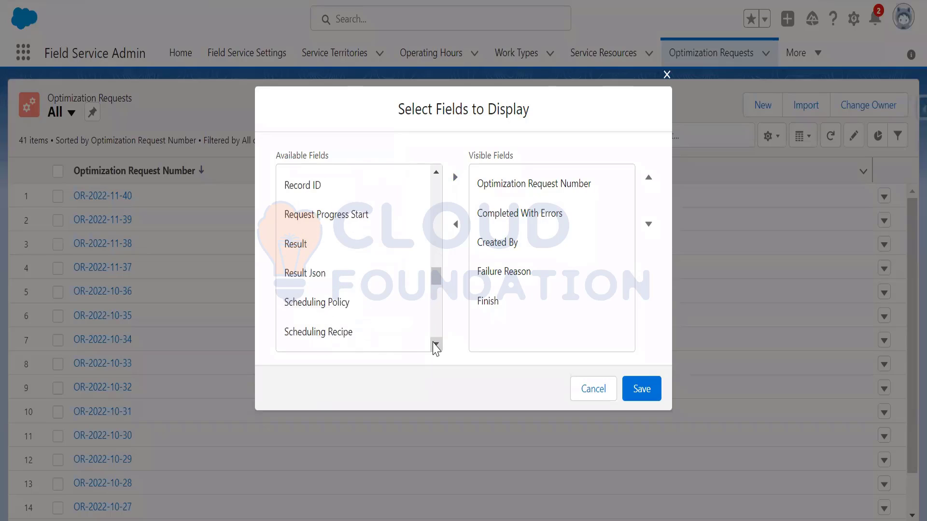
left_click(392, 220)
left_click(455, 178)
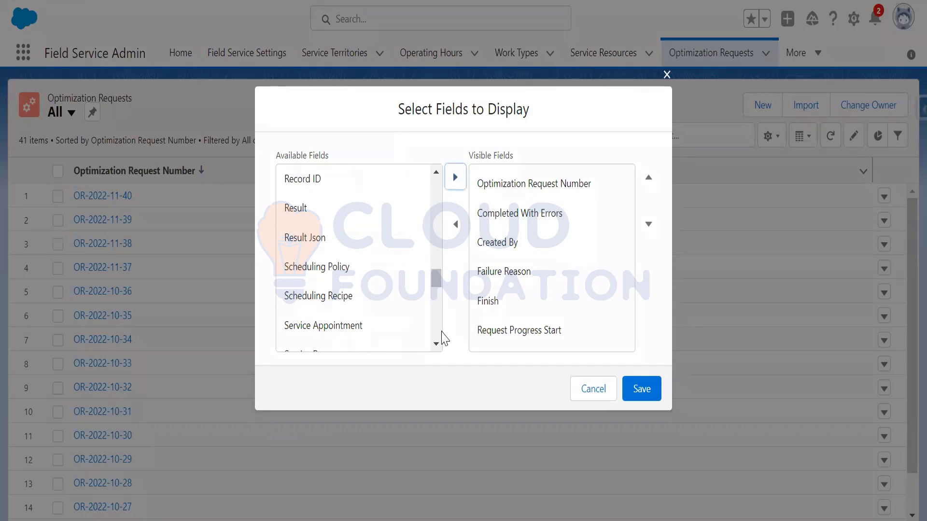
Add Result Json and Service Appointment to the visible fields of the optimization request list.
left_click(345, 243)
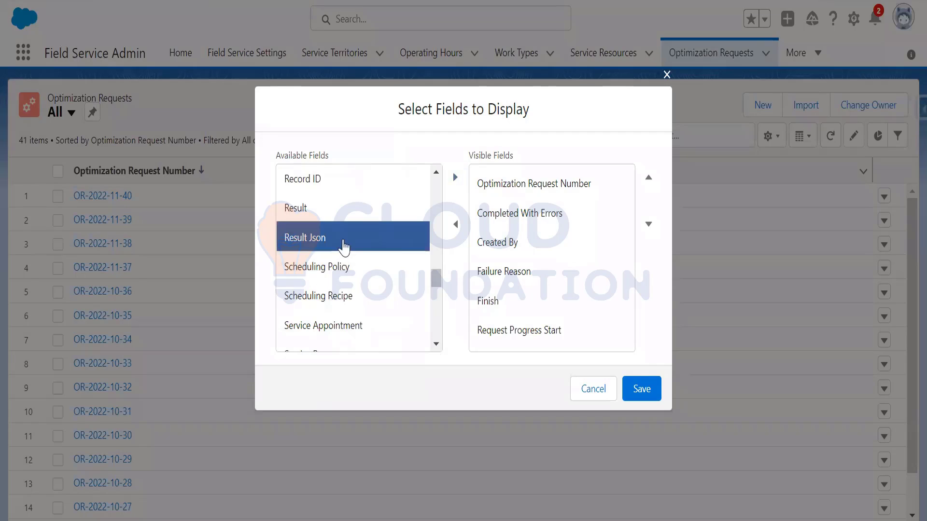
left_click(455, 179)
left_click(368, 300)
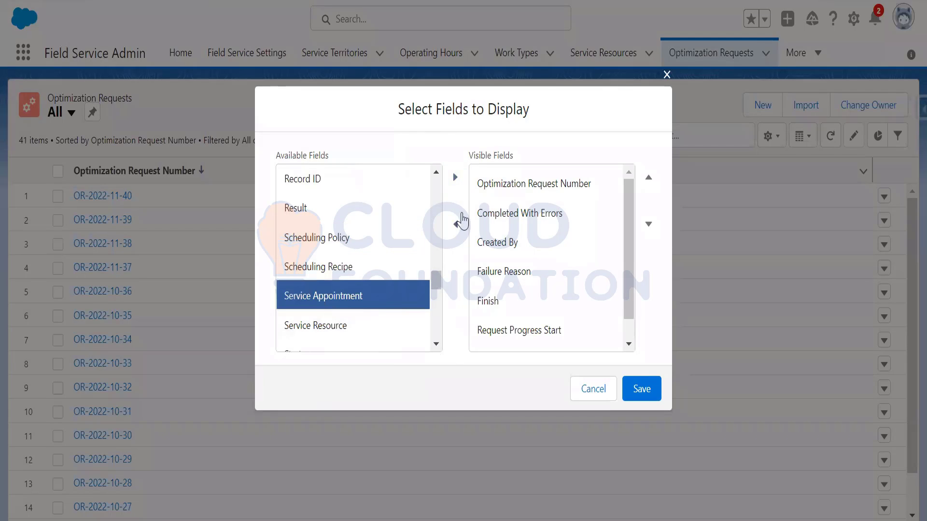
left_click(455, 179)
Add Type to the visible fields of the optimization request list and save the field selection.
left_click(436, 343)
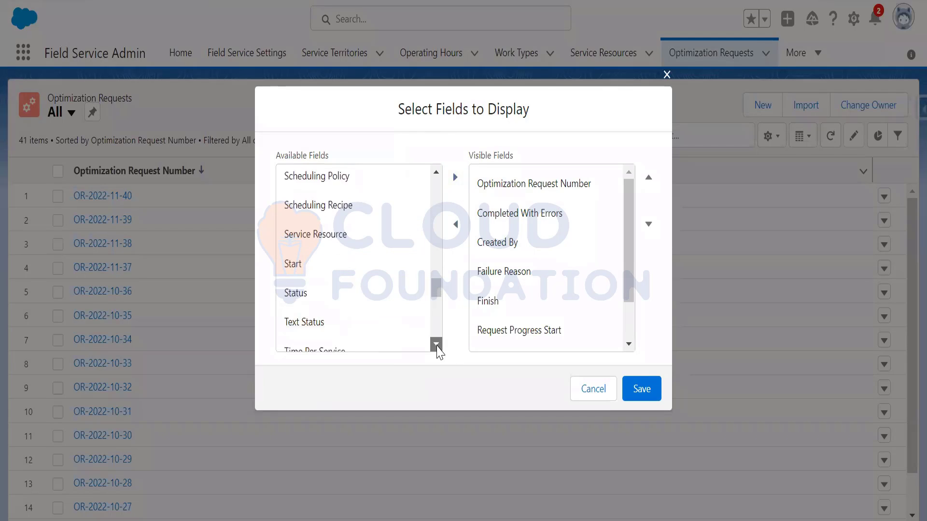
left_click(436, 344)
left_click(435, 344)
left_click(436, 344)
left_click(436, 343)
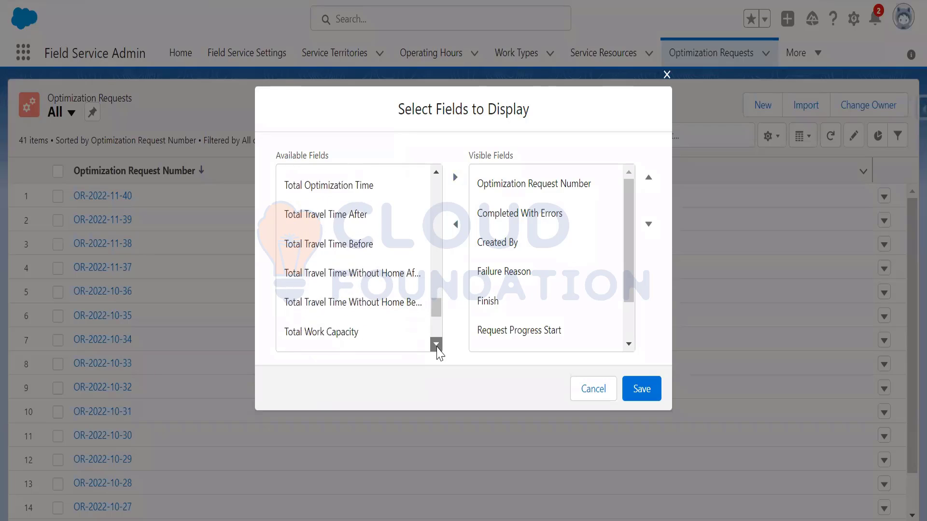
left_click(436, 344)
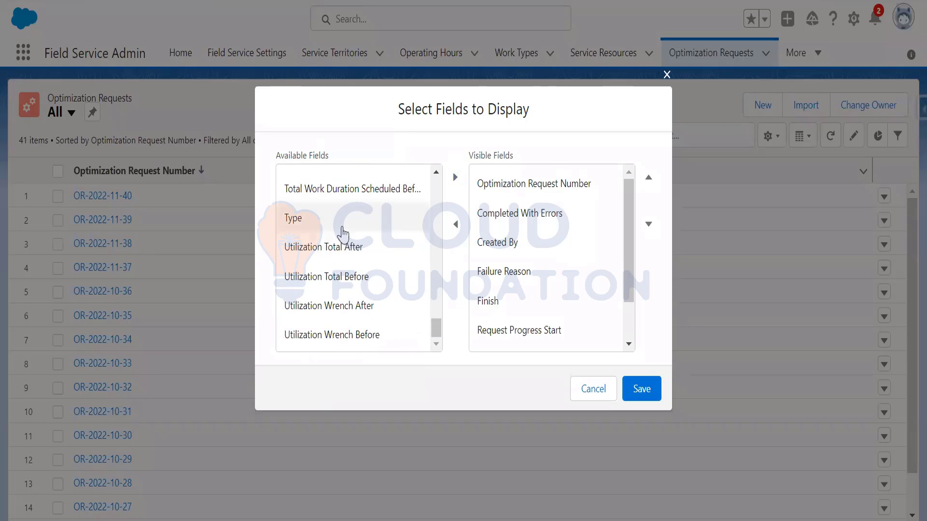
left_click(304, 218)
left_click(455, 177)
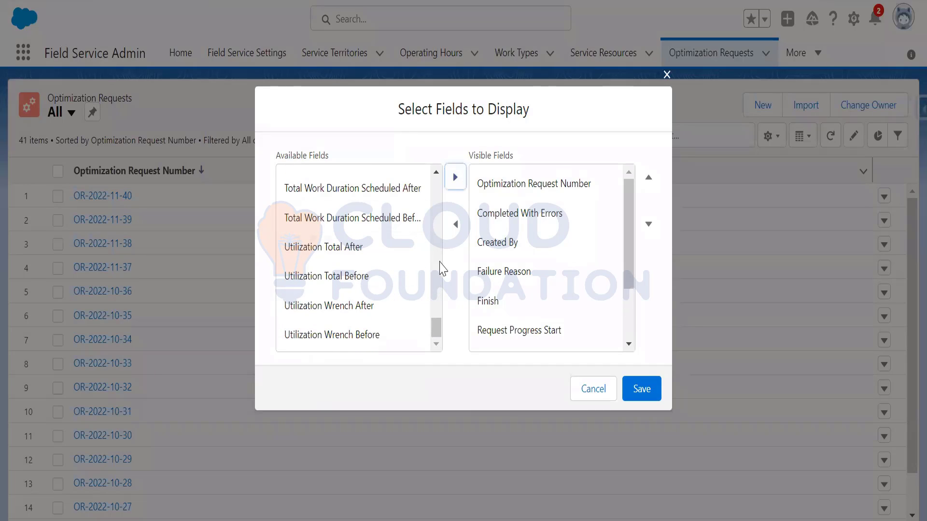
left_click(641, 389)
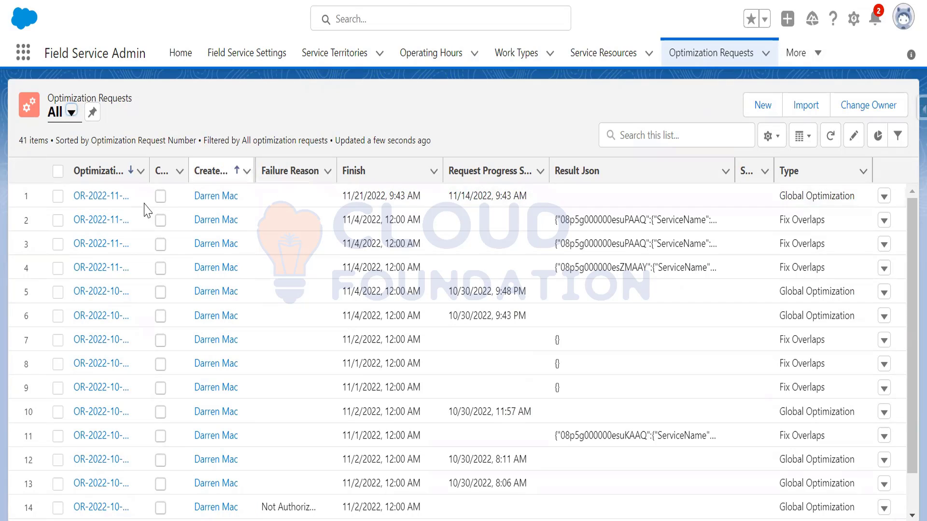
Open the newest optimization request, and check the appointment statuses under All Service Appointments in the Field Service console.
left_click(100, 197)
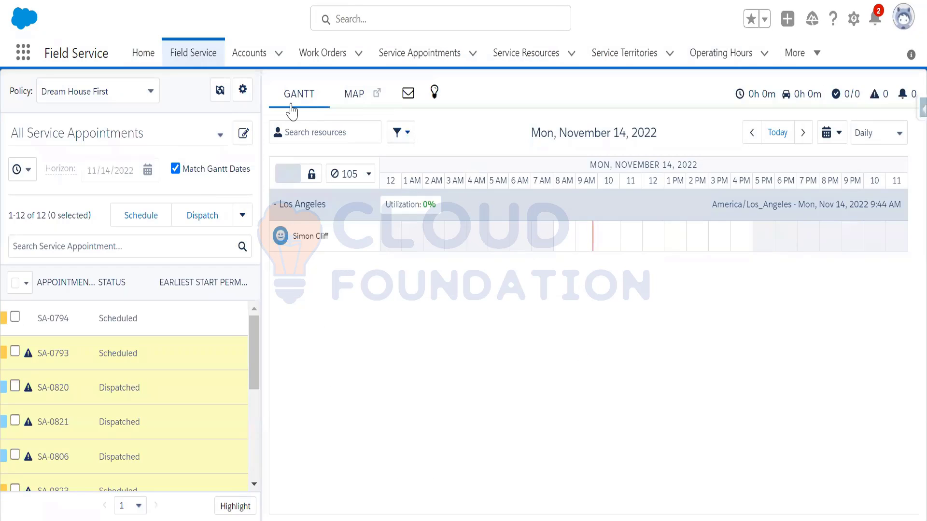
left_click(202, 57)
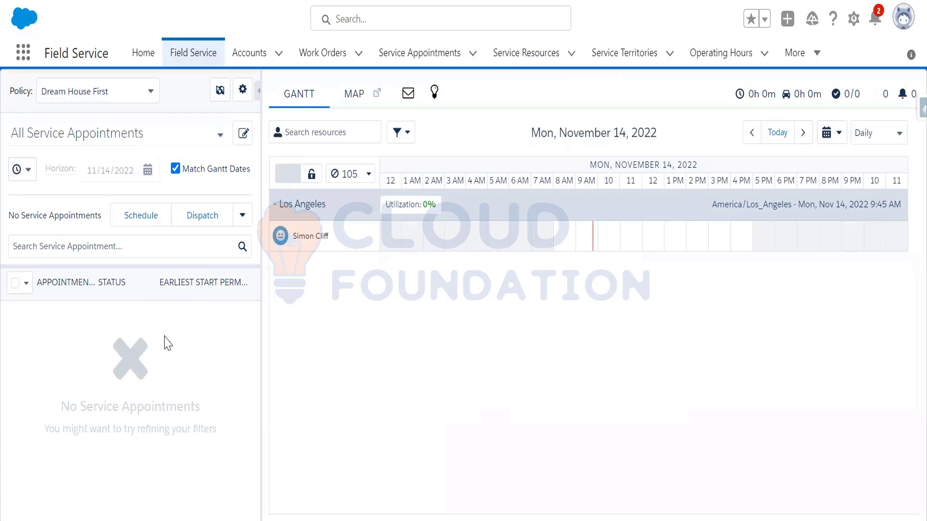
scroll(189, 388, "down", 4)
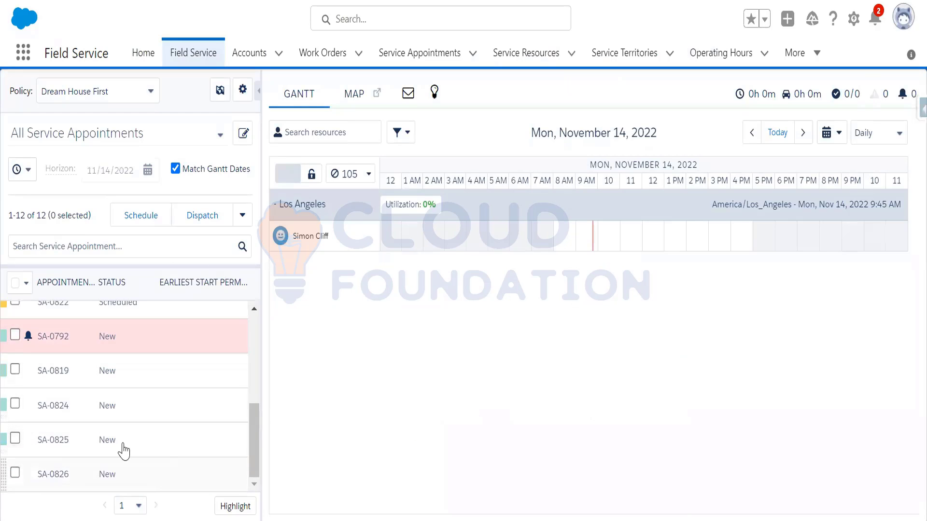
scroll(179, 423, "up", 2)
scroll(197, 422, "down", 2)
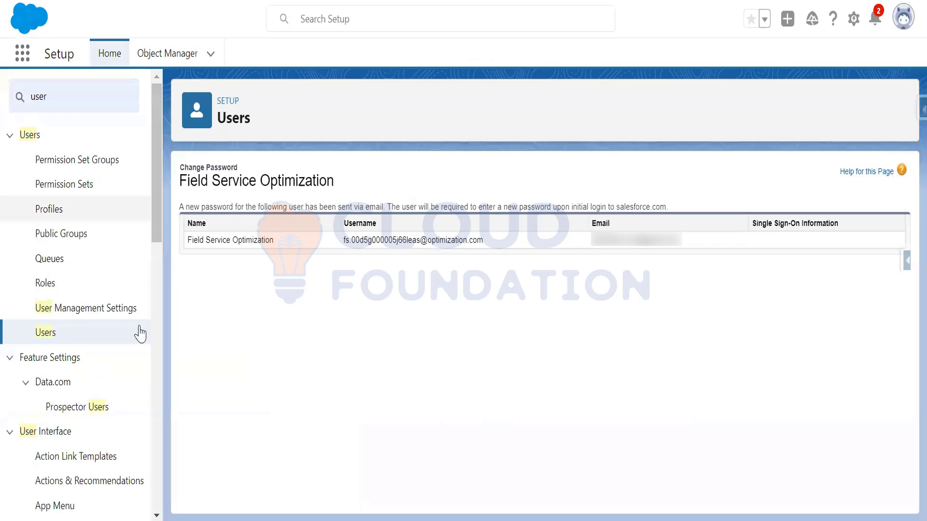
Search Setup for apex, open Apex Jobs and inspect the newest job's BatchUpdateAfterOptimization class.
left_click(851, 22)
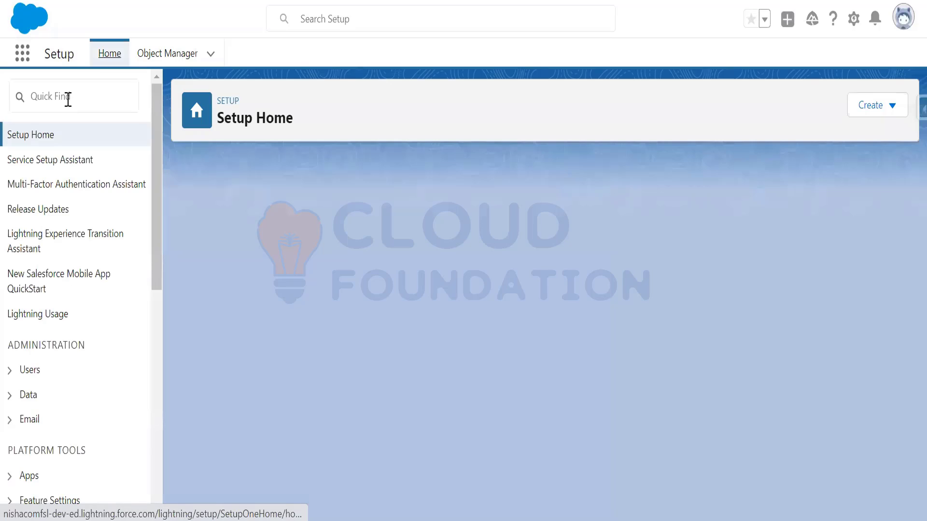
left_click(69, 99)
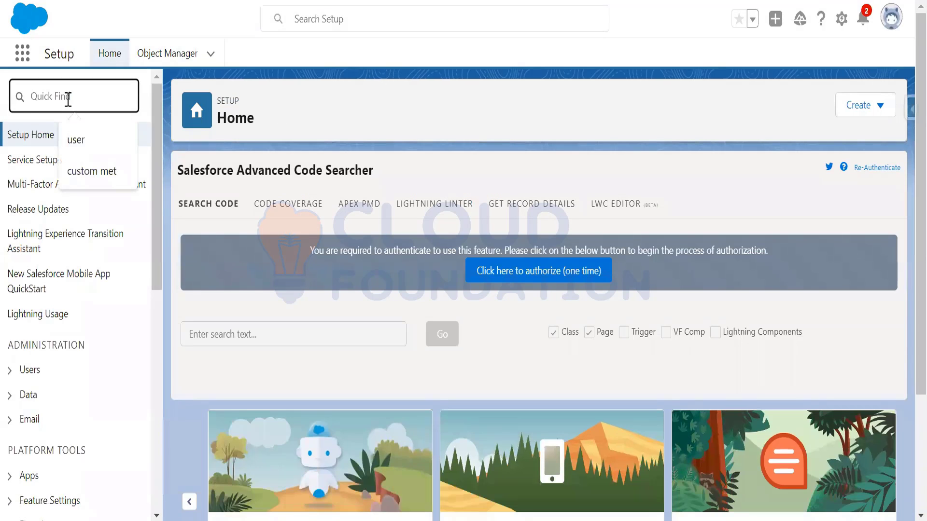
type("apex")
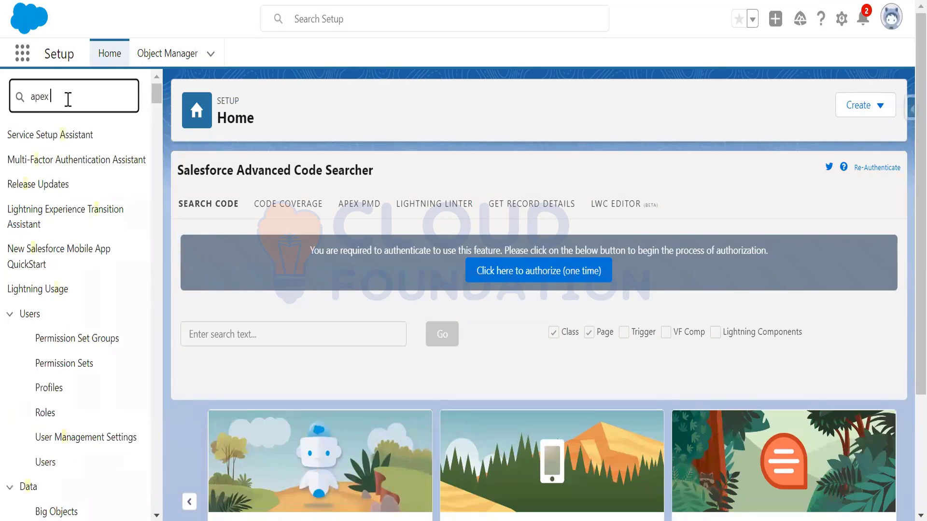
left_click(63, 409)
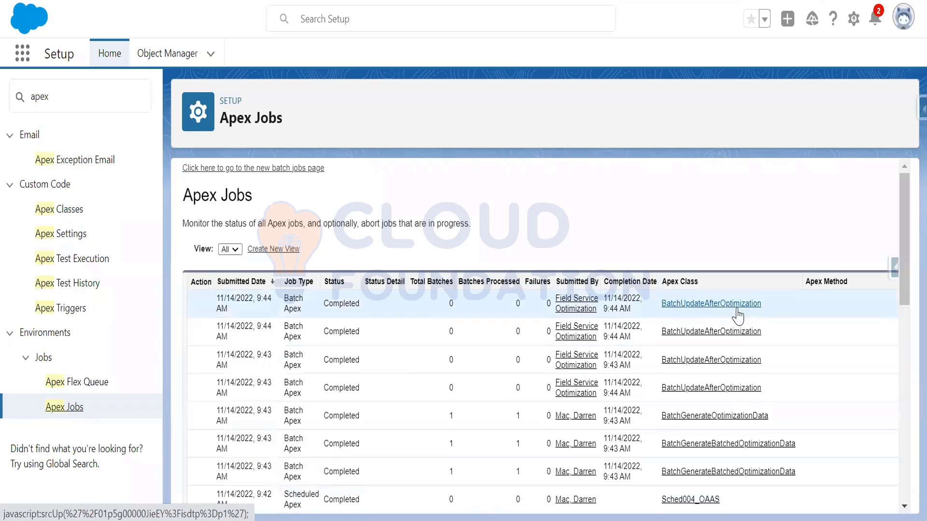
left_click(711, 303)
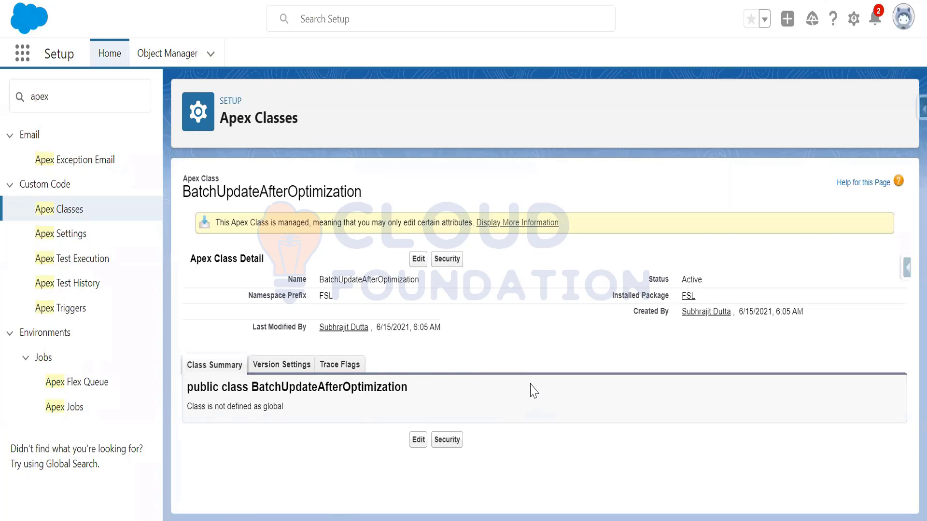
key("alt+Left")
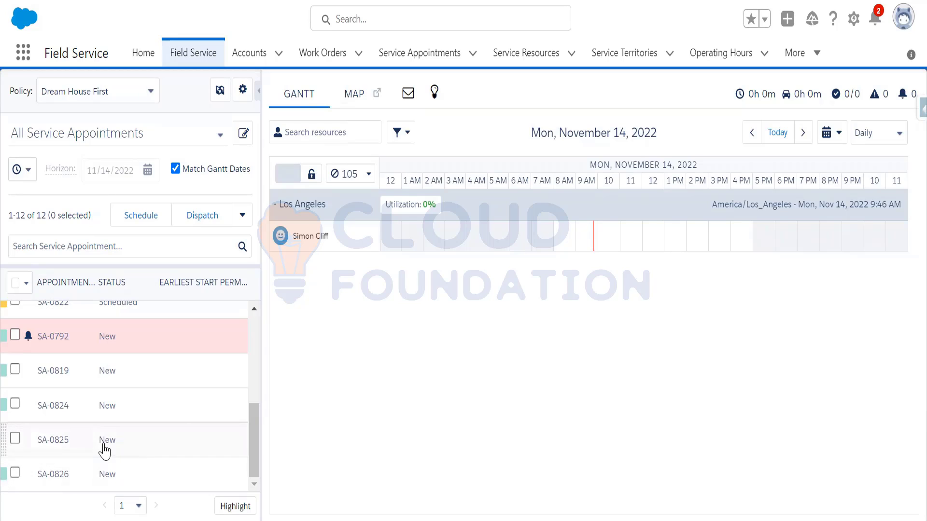
Schedule SA-0825 at about 10:34 AM and SA-0826 at about 2:09 PM for the Los Angeles technician, and check their rule violations.
left_click_drag(104, 452, 613, 244)
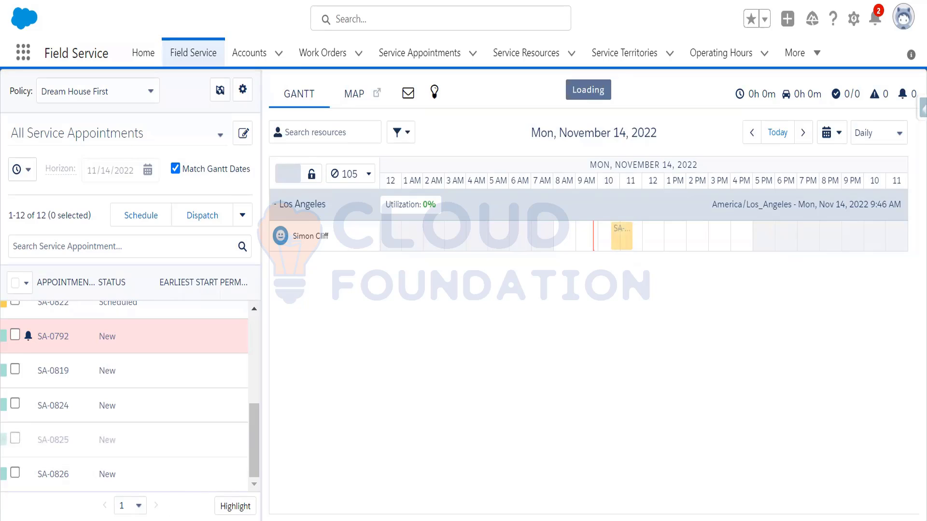
left_click_drag(103, 479, 699, 239)
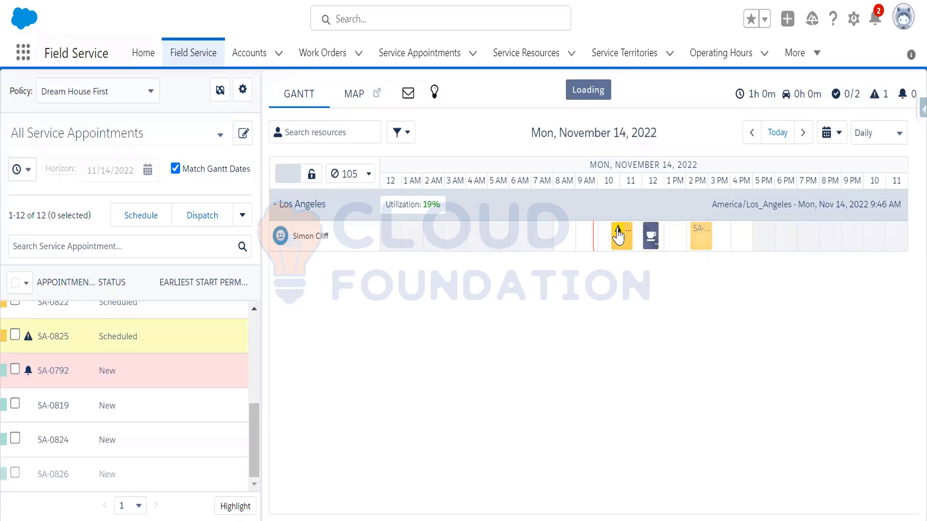
mouse_move(618, 236)
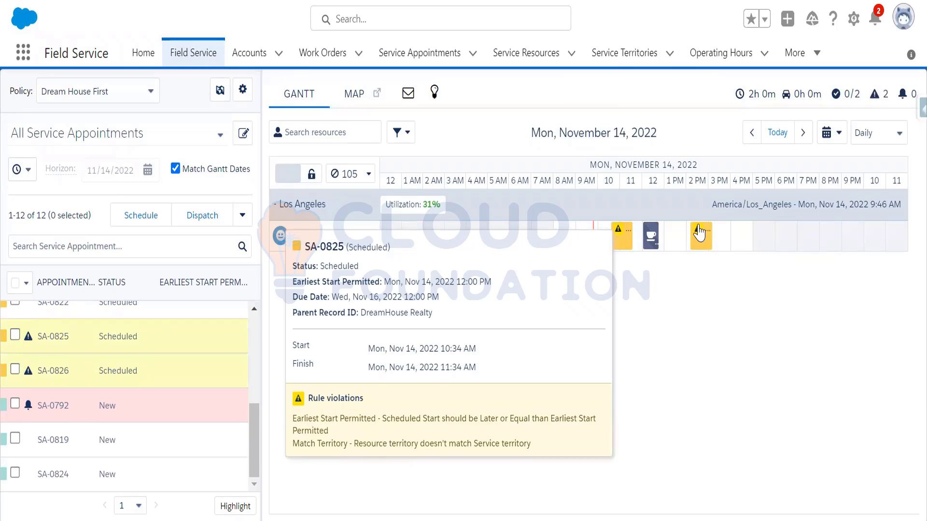
mouse_move(699, 232)
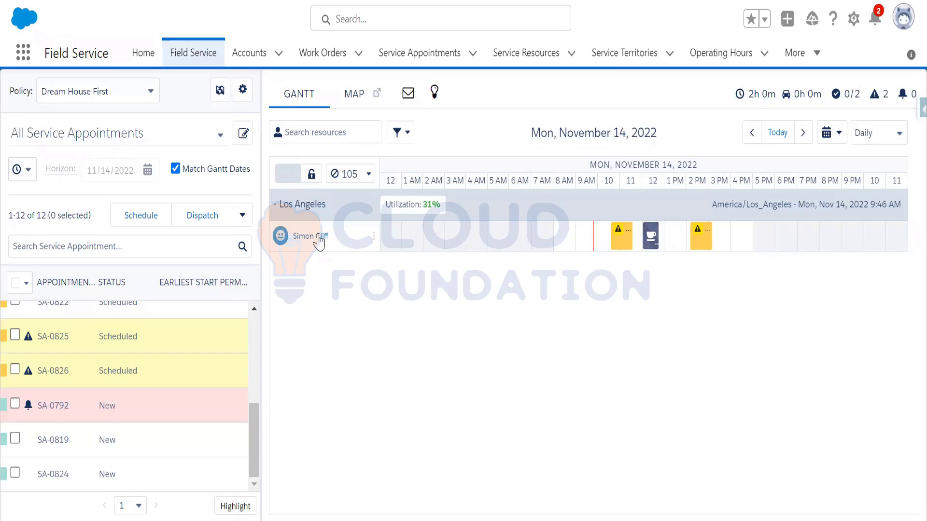
Open the Los Angeles technician's details from the Gantt and bring up the full service resource record.
right_click(318, 234)
left_click(613, 354)
left_click(309, 239)
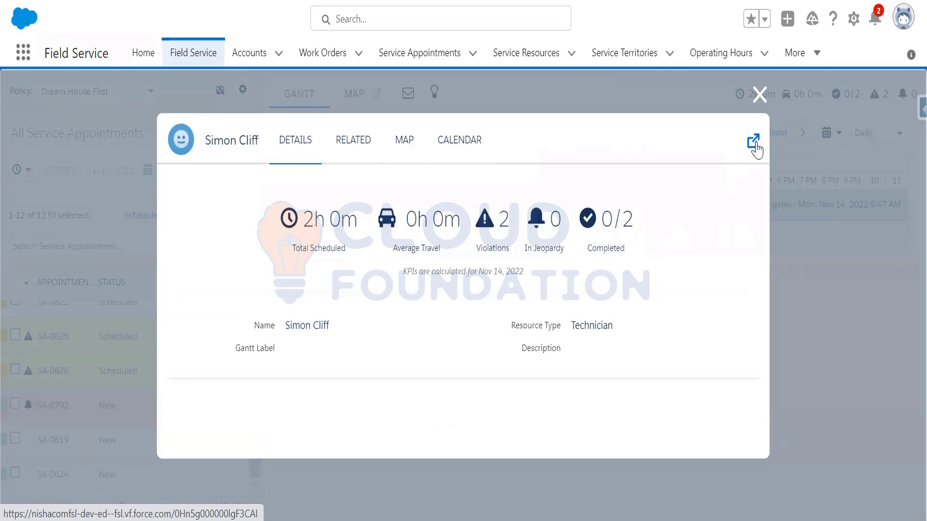
left_click(754, 142)
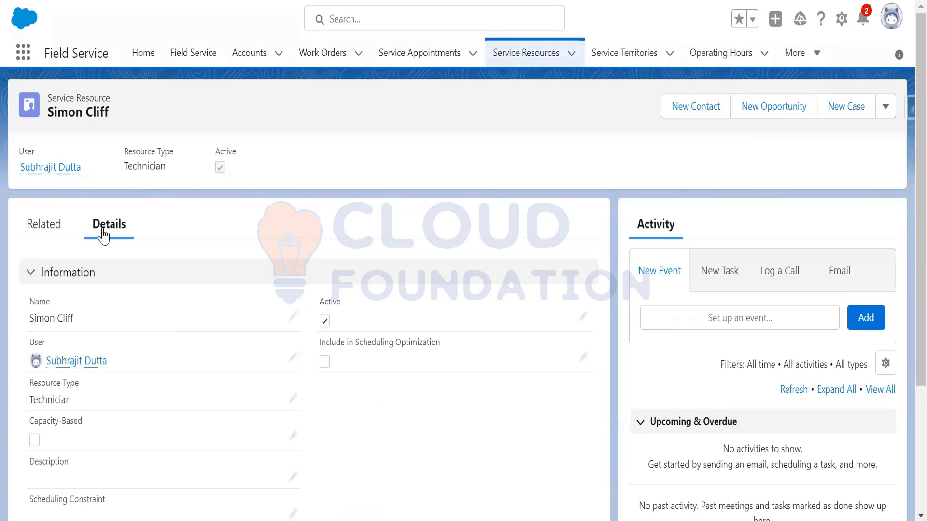
Examine the technician's related skills and service territories, then return to the Gantt and close the resource details.
left_click(49, 224)
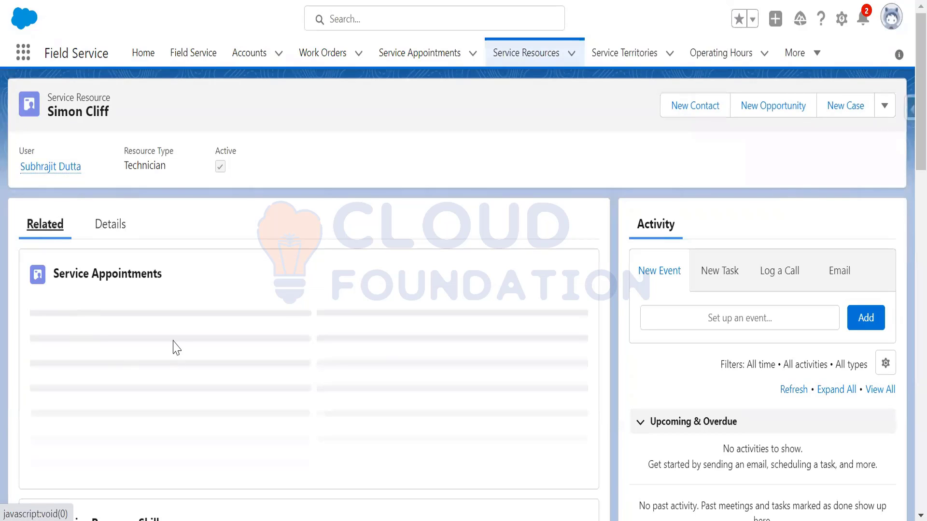
scroll(189, 401, "down", 5)
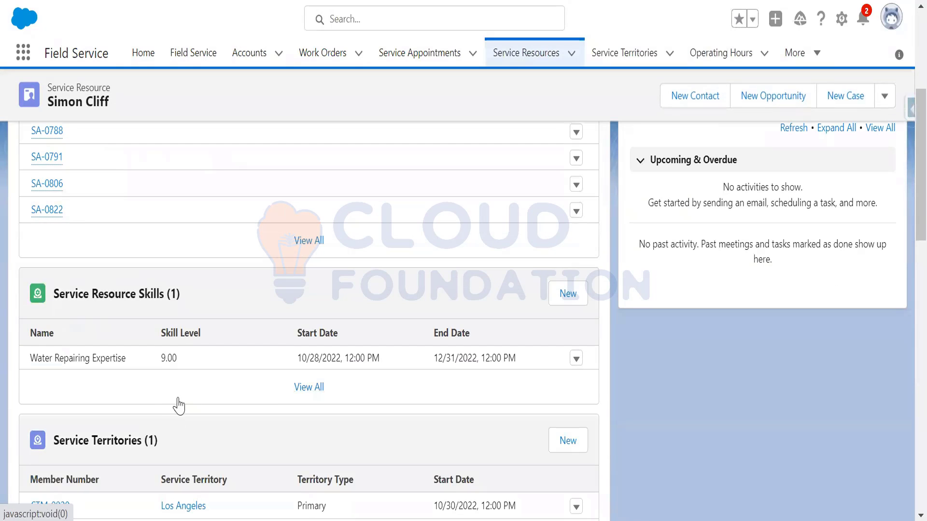
scroll(180, 424, "down", 3)
scroll(179, 419, "down", 1)
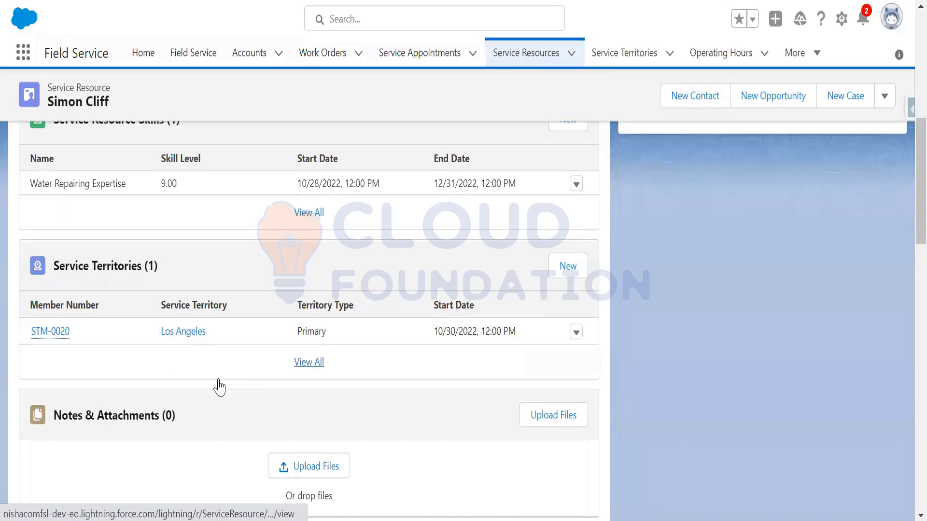
scroll(219, 382, "up", 2)
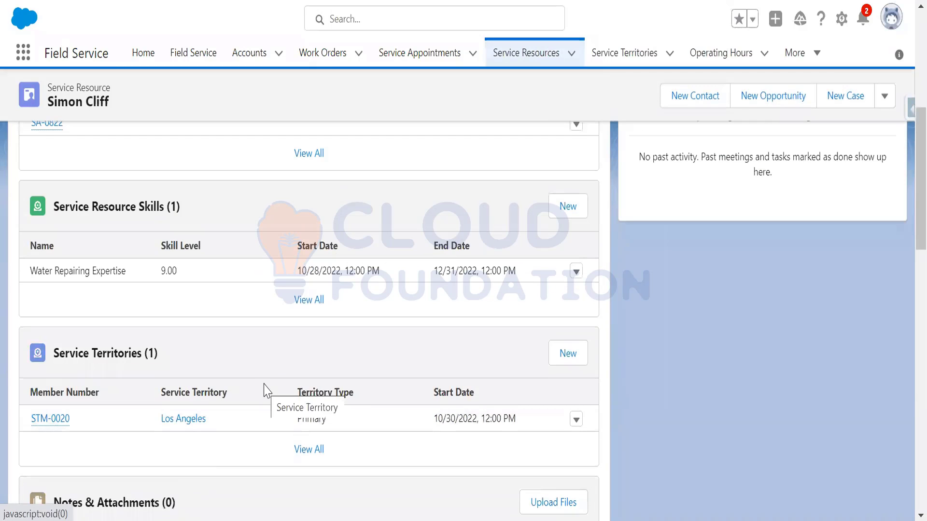
left_click_drag(124, 272, 35, 271)
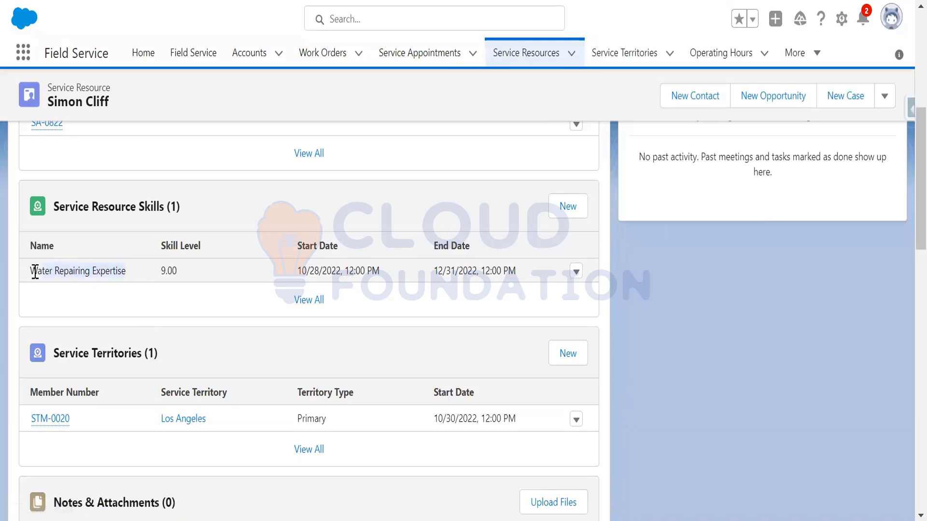
scroll(159, 328, "up", 8)
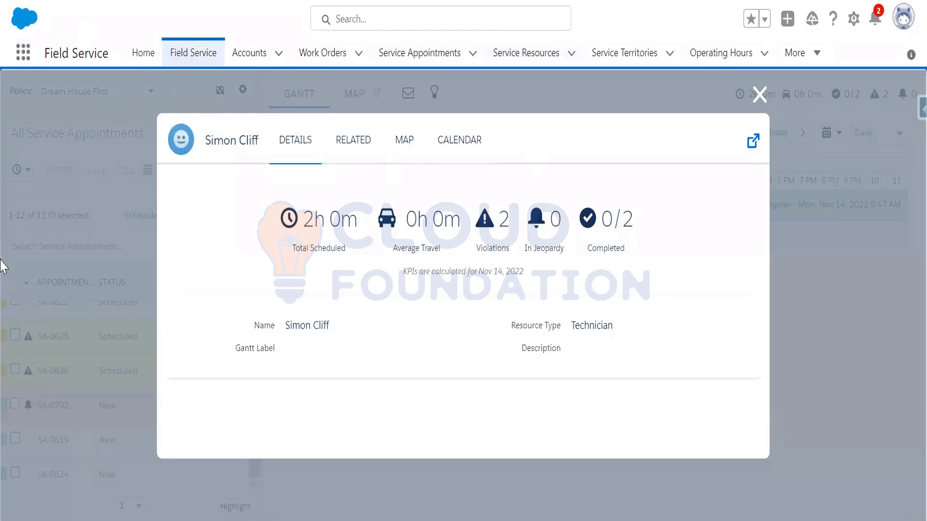
left_click(758, 97)
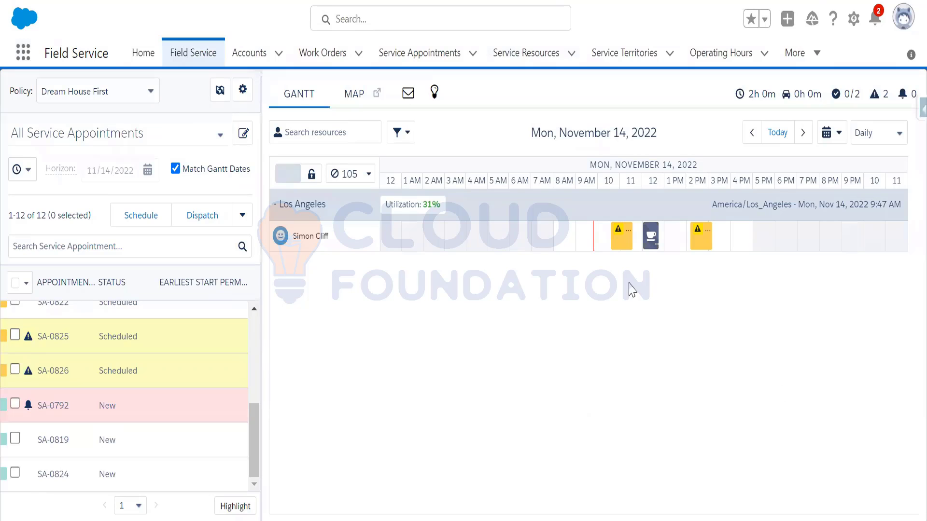
Review the rule violations of SA-0825 on the Gantt and unschedule that service appointment.
mouse_move(620, 236)
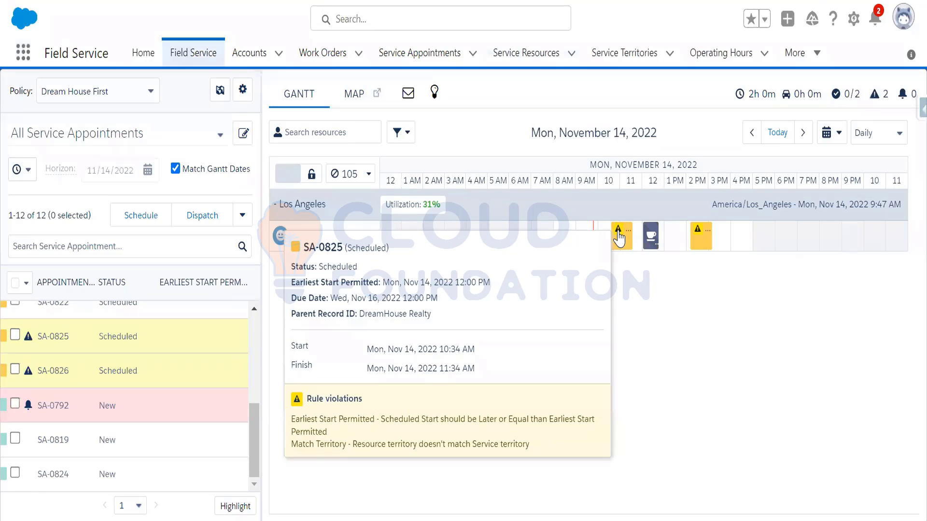
left_click(619, 236)
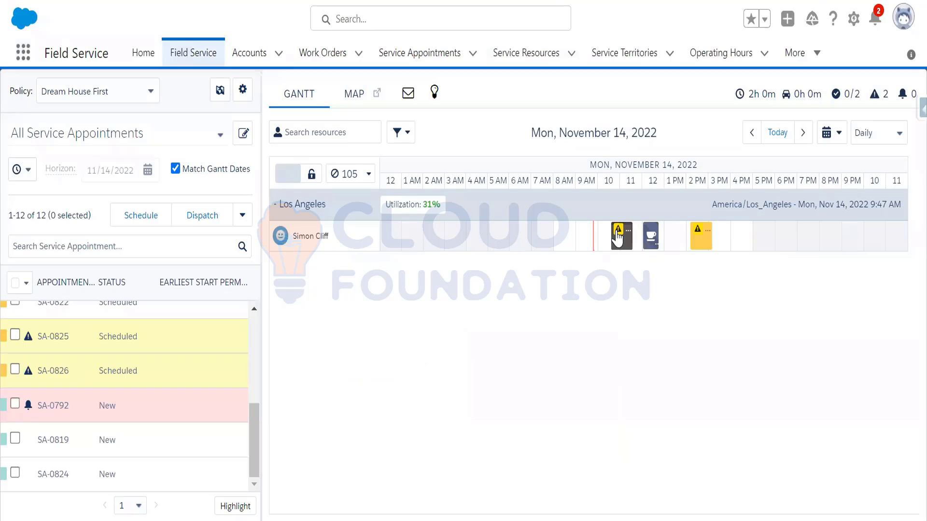
right_click(619, 236)
left_click(650, 436)
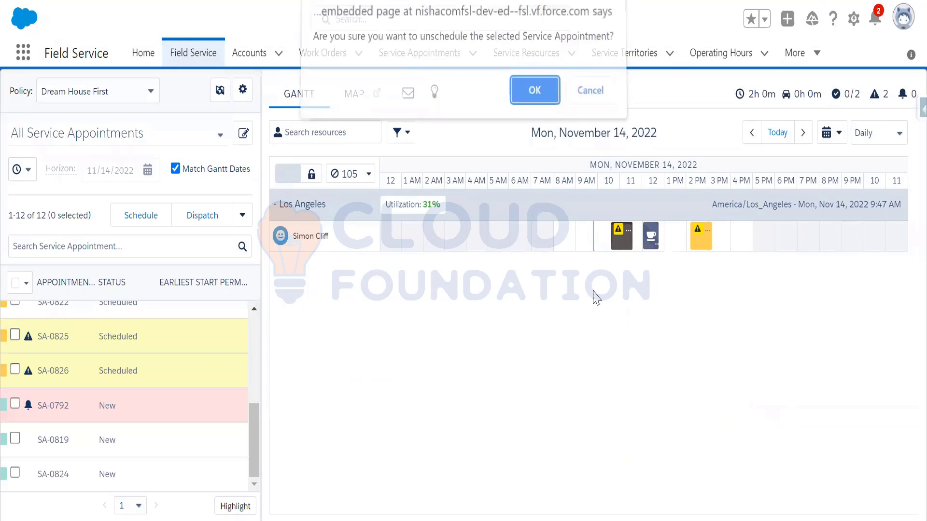
left_click(541, 100)
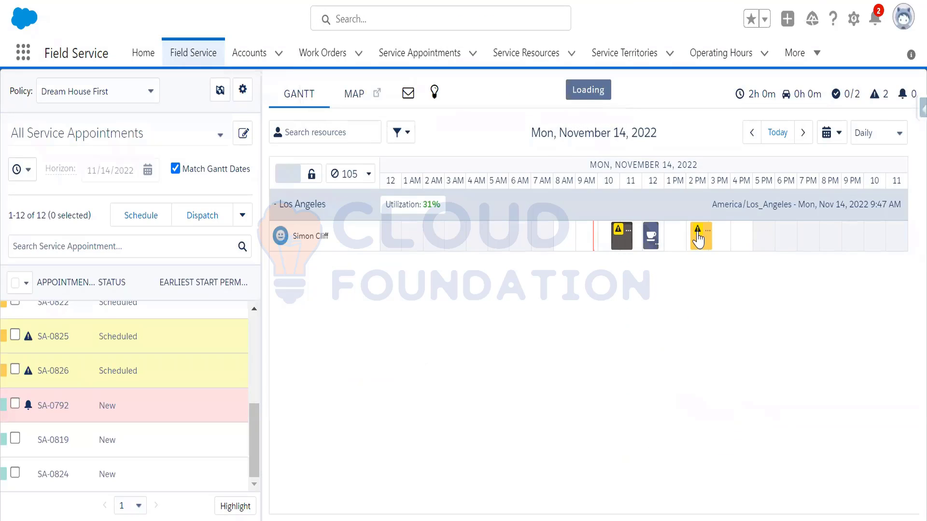
Review the rule violations of SA-0826 on the Gantt and unschedule that service appointment.
mouse_move(698, 237)
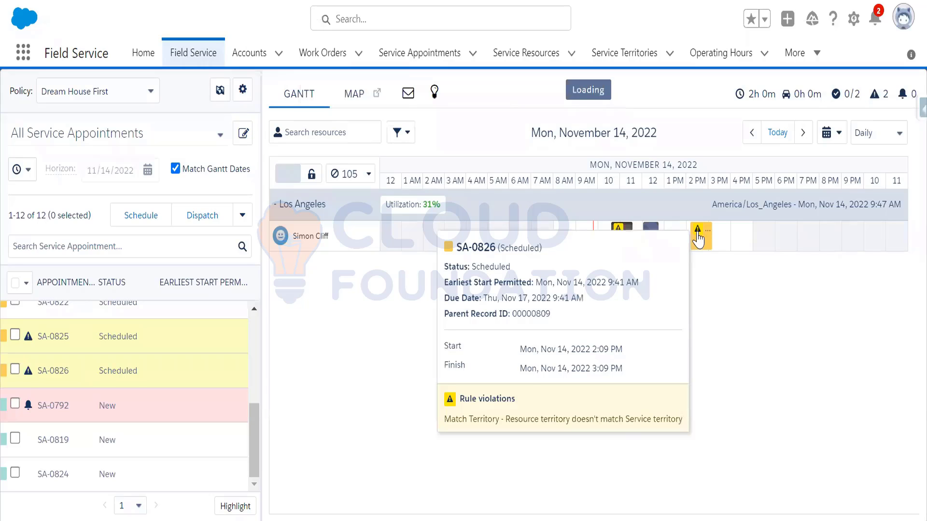
right_click(698, 238)
left_click(724, 435)
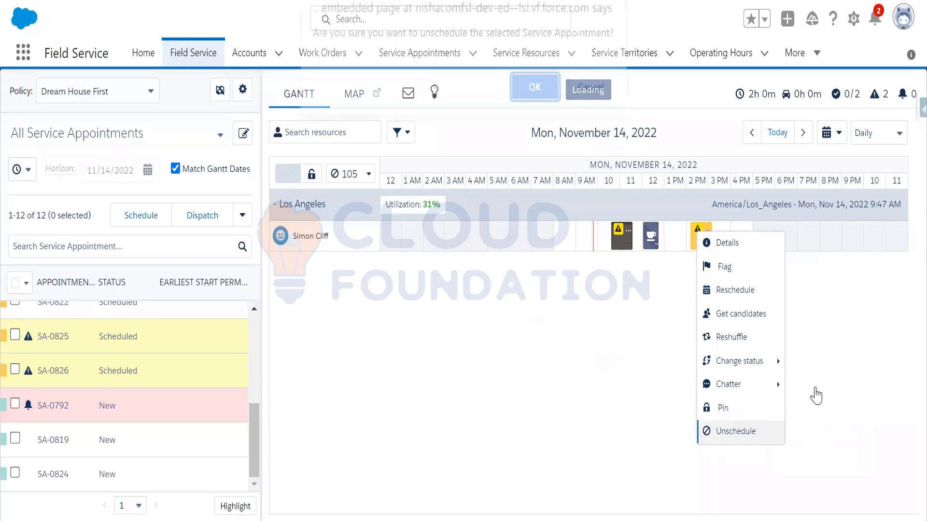
left_click(534, 100)
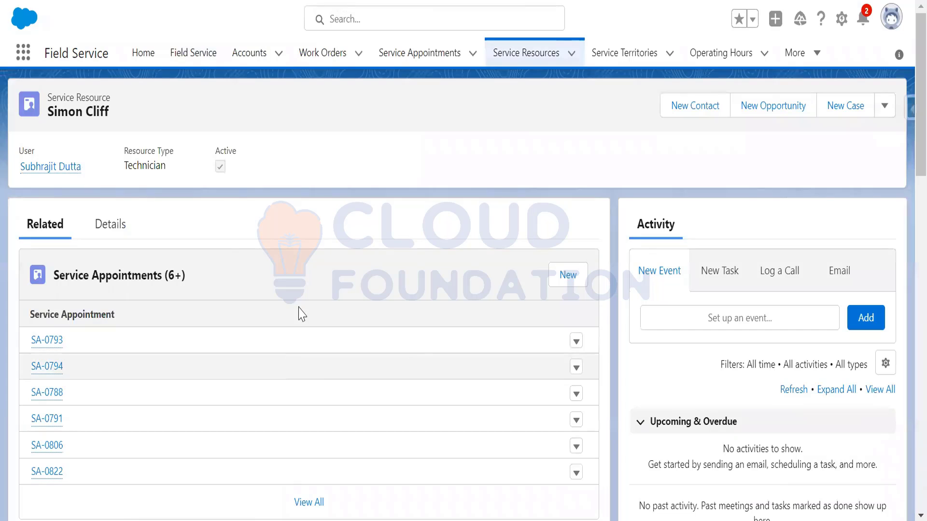
Start a new service territory membership for the technician in Los Angeles _ Demo with operating hours Pacific Coast 8 am to 4 pm.
scroll(202, 396, "down", 5)
scroll(184, 466, "down", 3)
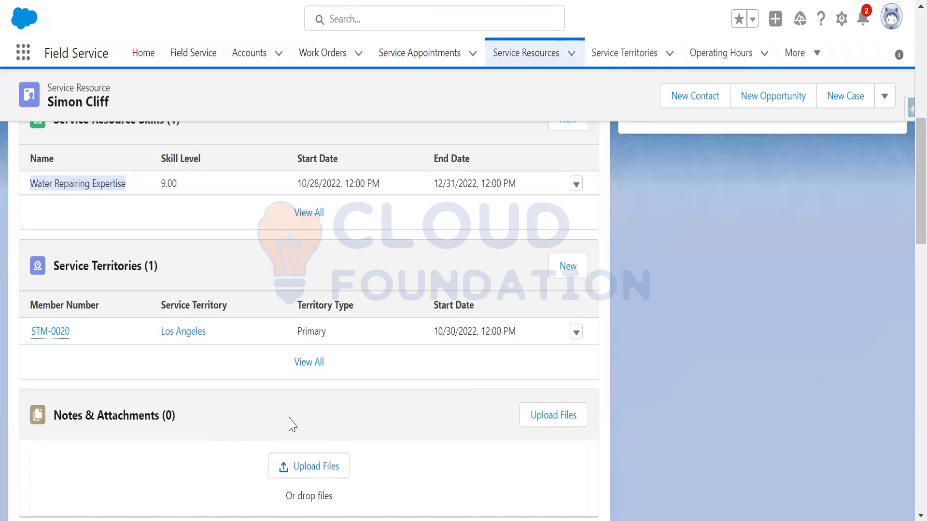
left_click(569, 266)
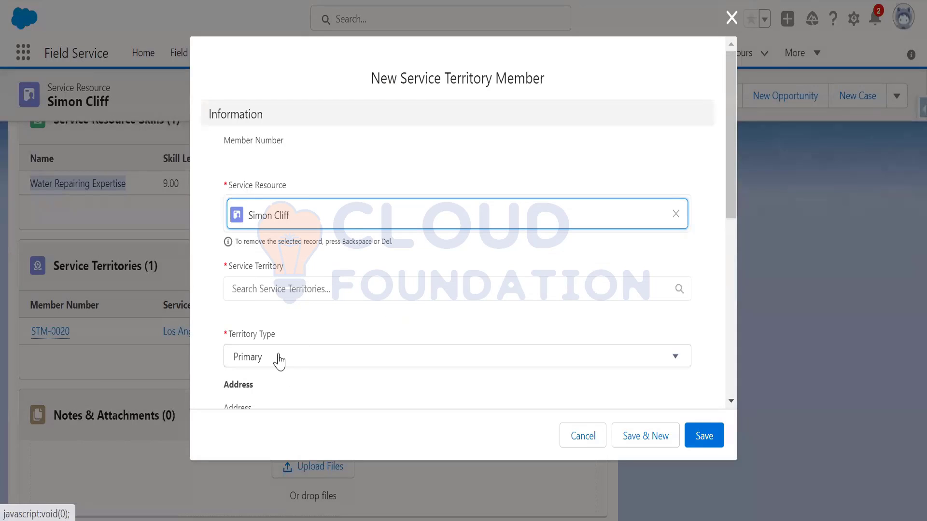
scroll(345, 324, "down", 2)
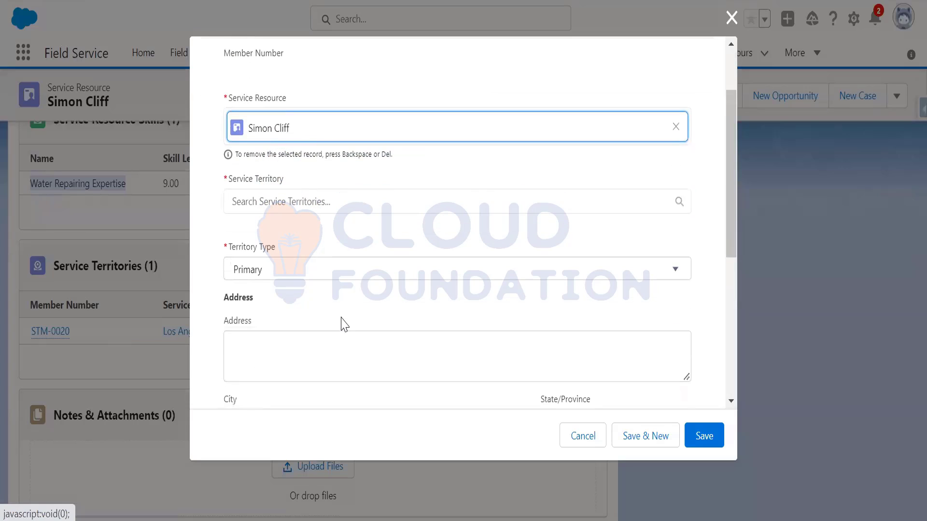
left_click(286, 207)
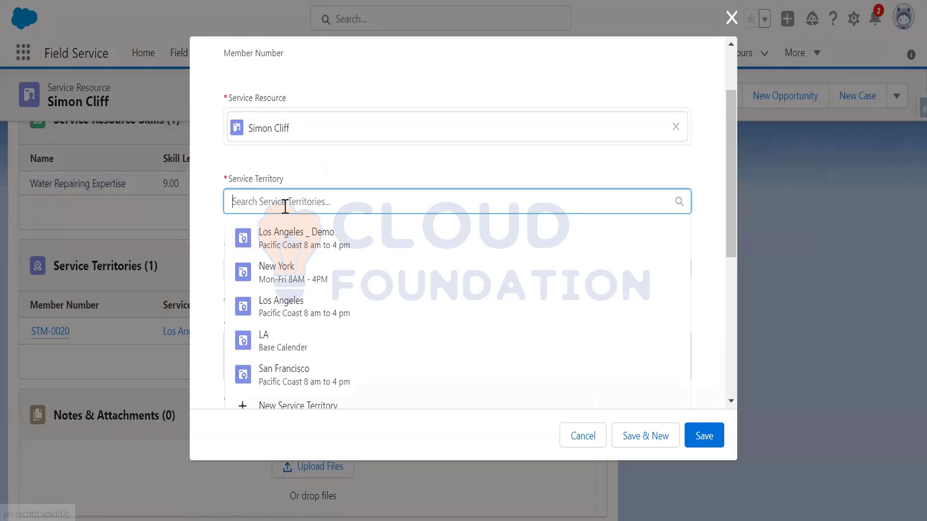
left_click(306, 240)
scroll(414, 367, "down", 5)
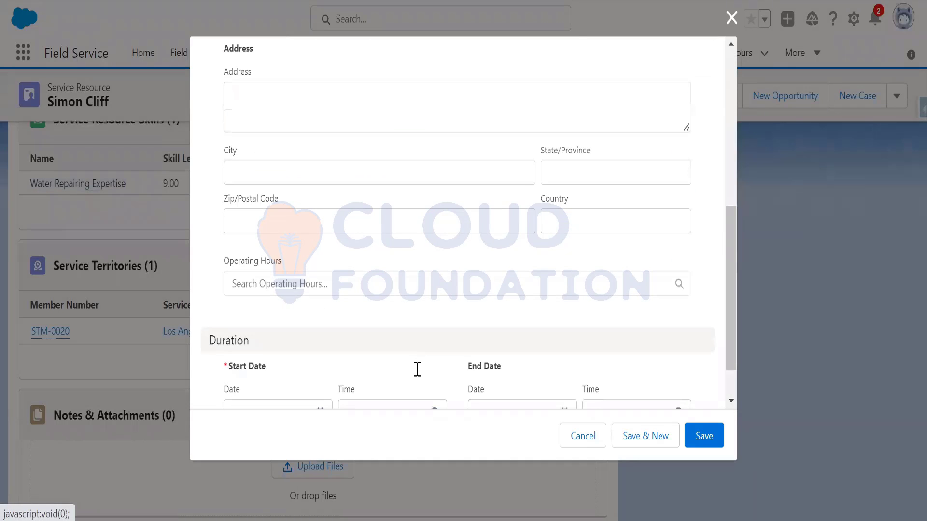
left_click(330, 289)
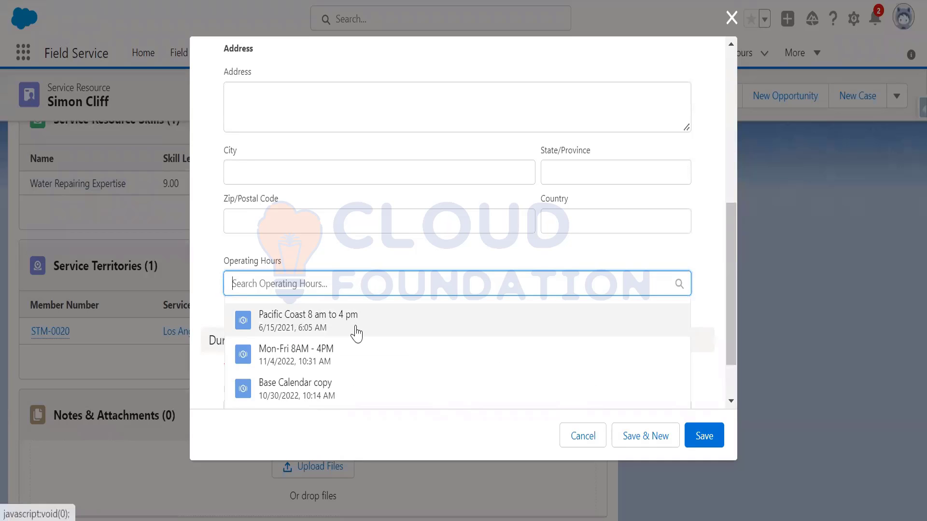
left_click(362, 322)
Try to save the new territory membership with a duration from 11/14/2022 to 11/30/2022, then close the form.
scroll(362, 338, "down", 2)
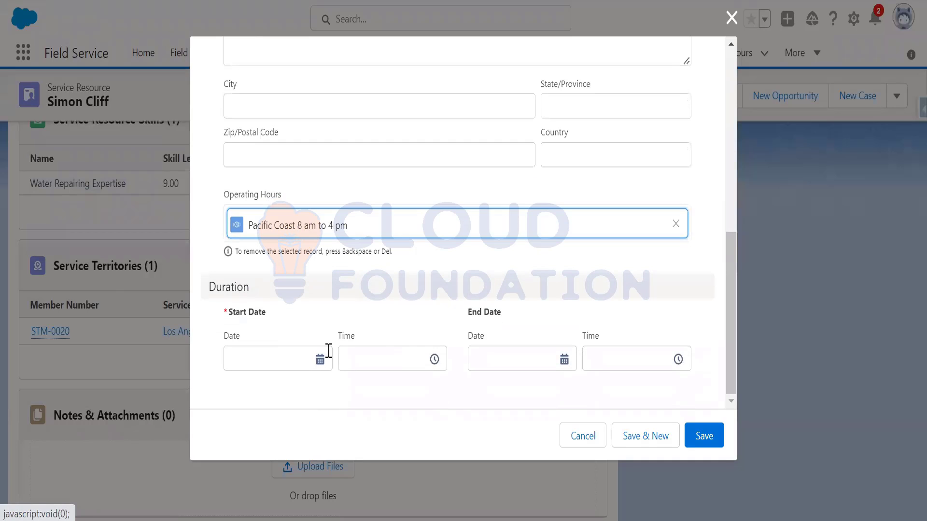
left_click(320, 360)
left_click(262, 202)
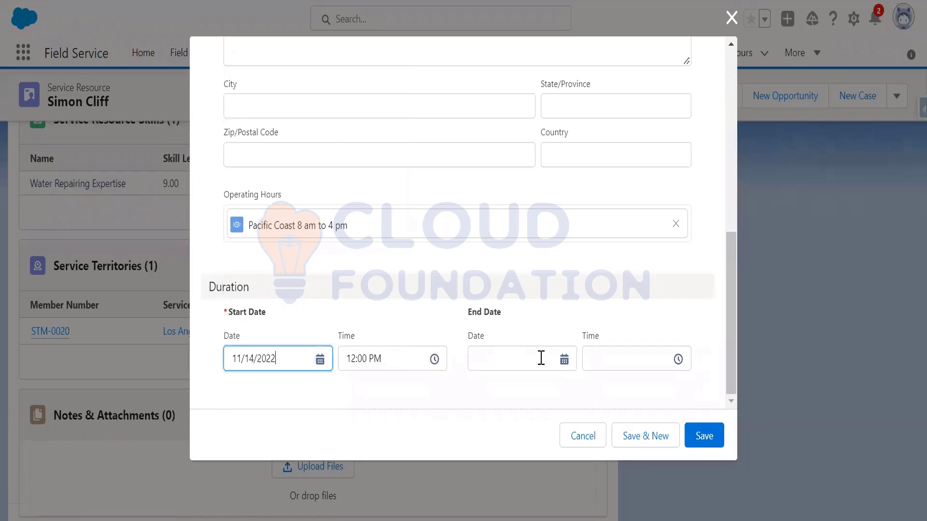
left_click(564, 358)
left_click(559, 325)
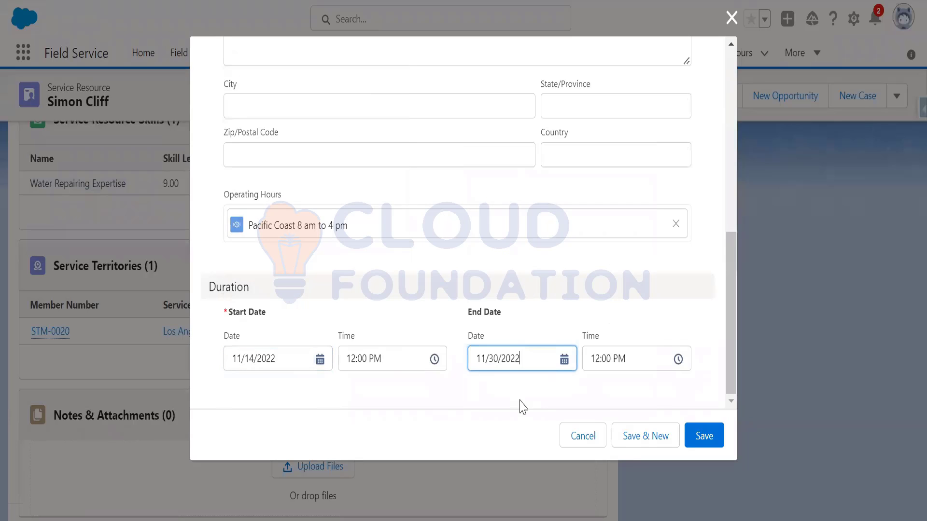
left_click(697, 436)
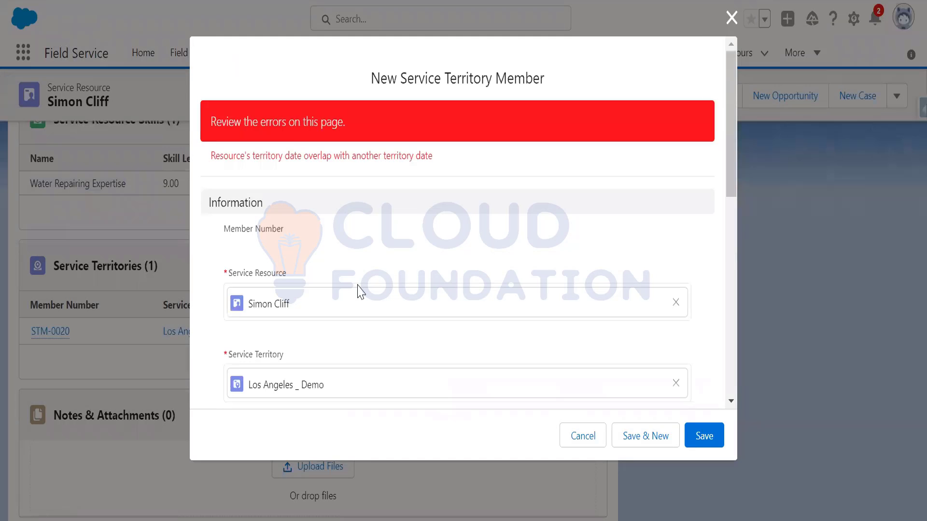
left_click(731, 18)
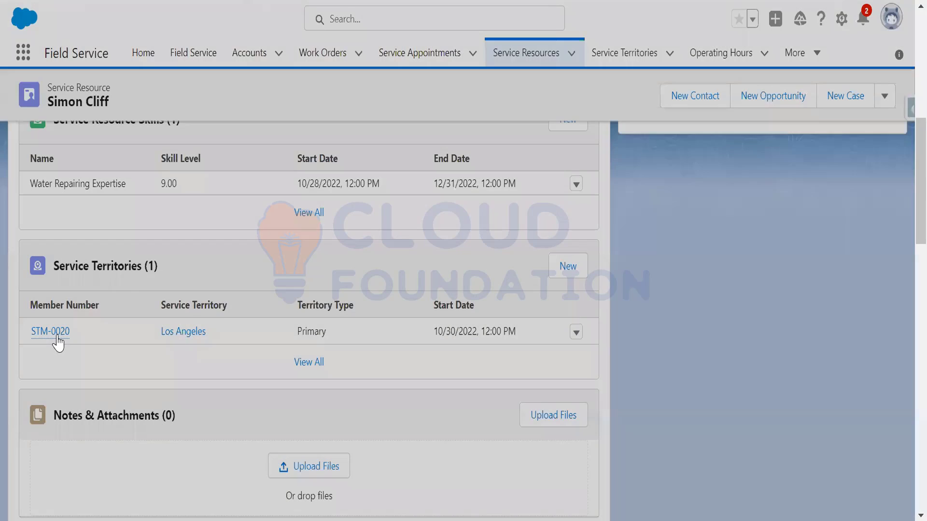
Try to change the territory type of the technician's existing Los Angeles membership to Secondary and save it.
left_click(57, 336)
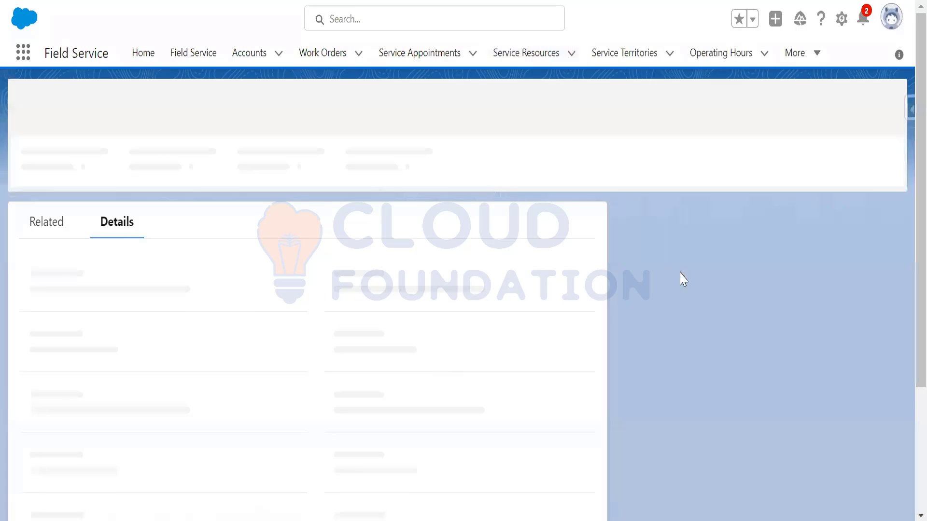
scroll(264, 399, "down", 3)
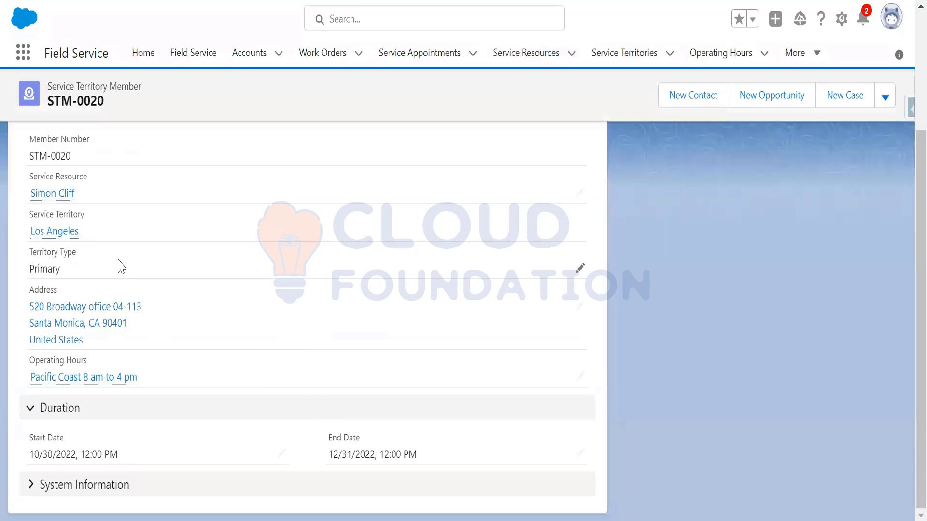
double_click(243, 273)
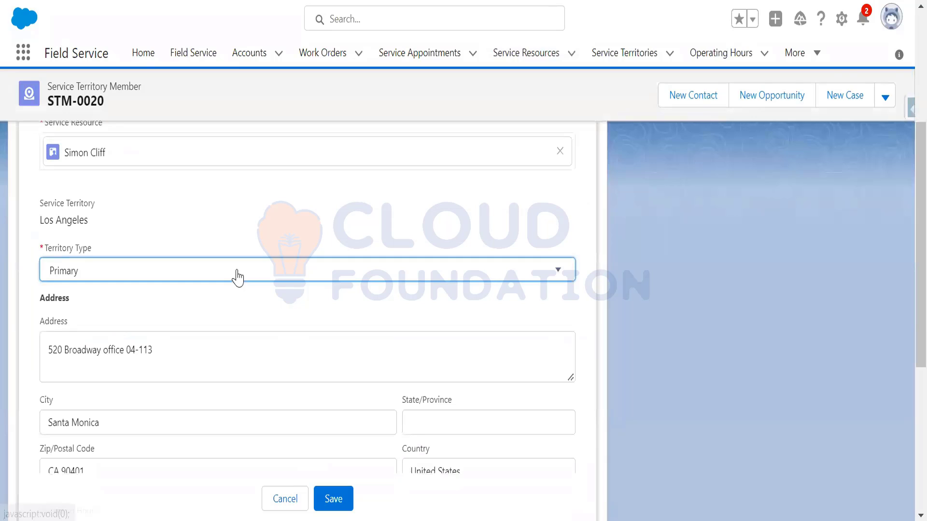
left_click(237, 277)
left_click(155, 360)
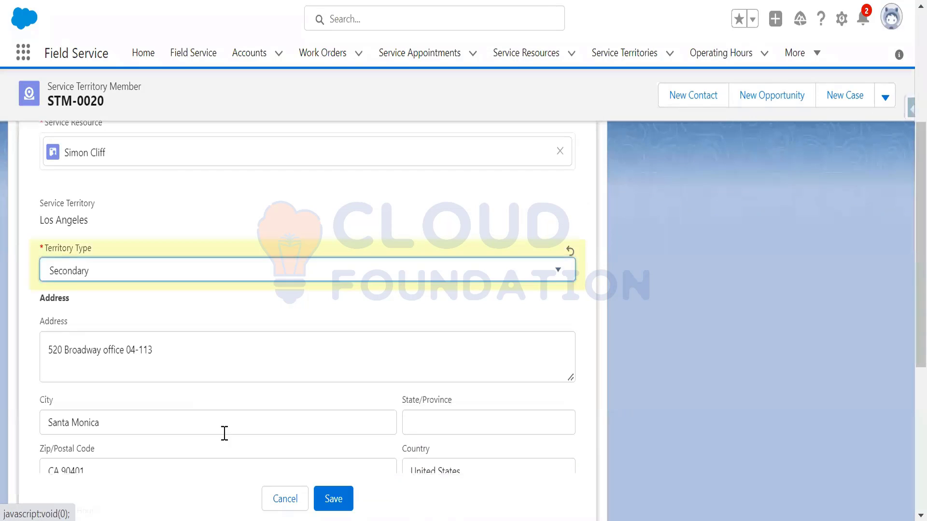
left_click(333, 498)
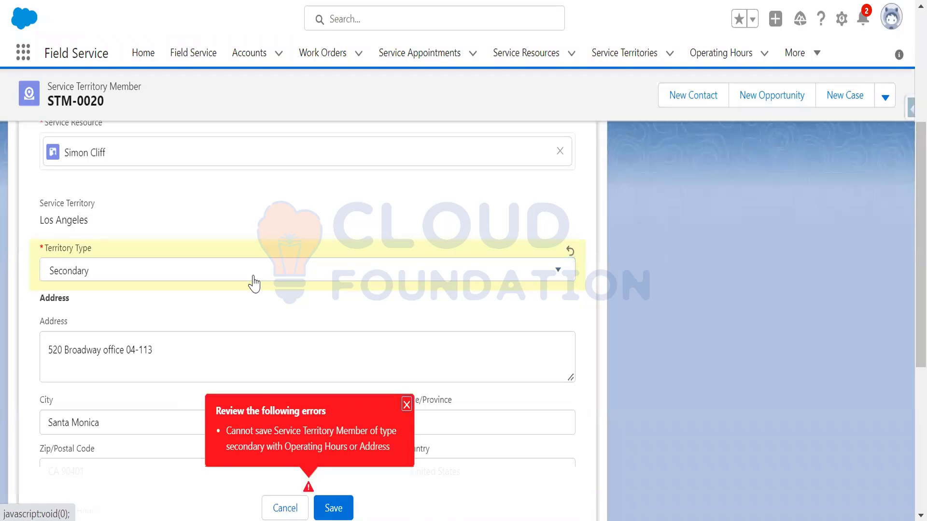
left_click(406, 404)
left_click_drag(169, 348, 28, 337)
scroll(222, 375, "down", 3)
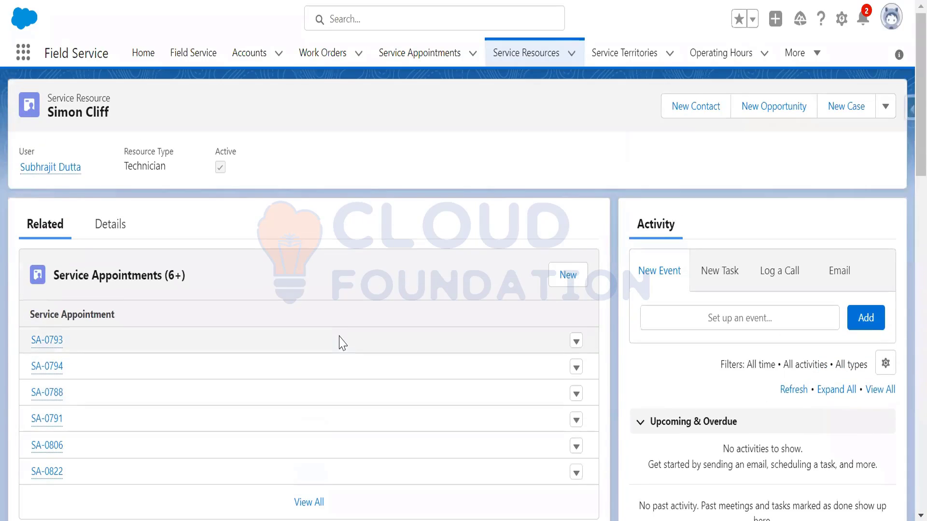
Delete the Los Angeles membership from the technician's service territories.
scroll(337, 342, "down", 7)
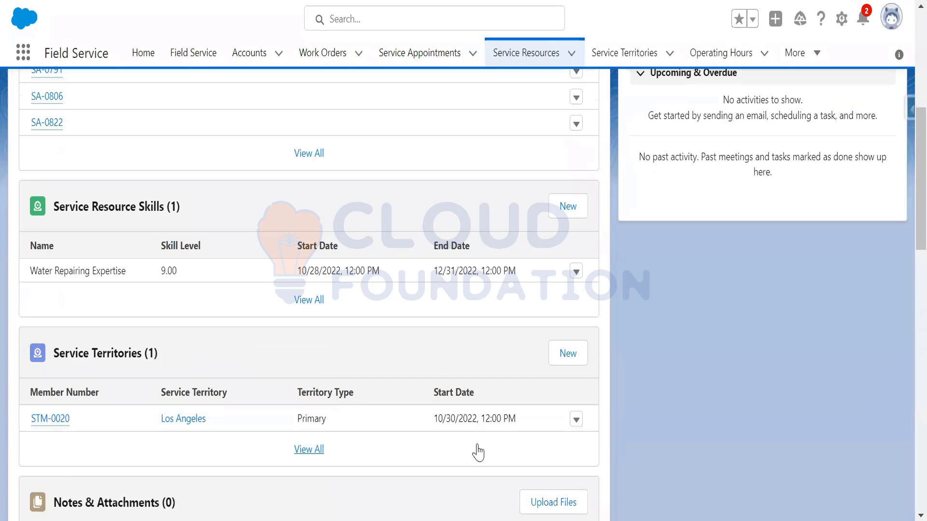
left_click(575, 420)
left_click(553, 411)
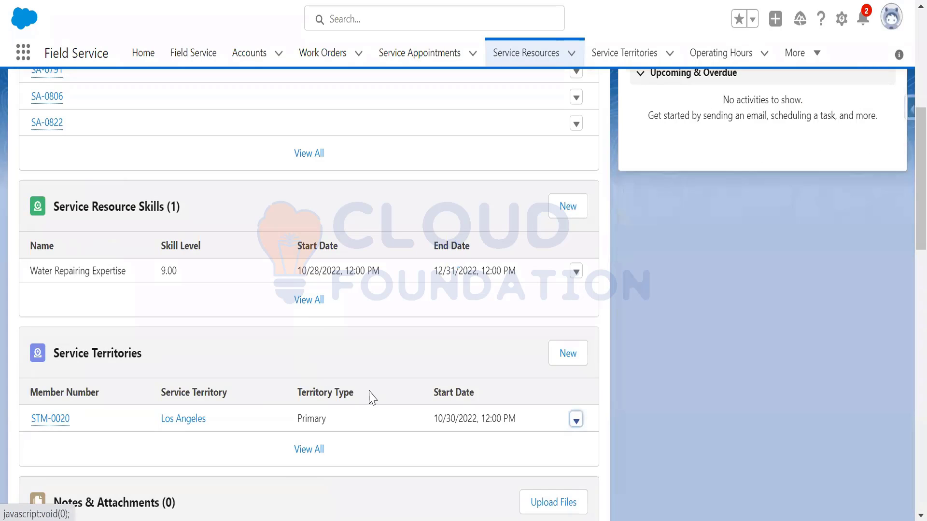
Start a new service territory membership for the technician with territory Los Angeles _ Demo and territory type Primary.
left_click(550, 356)
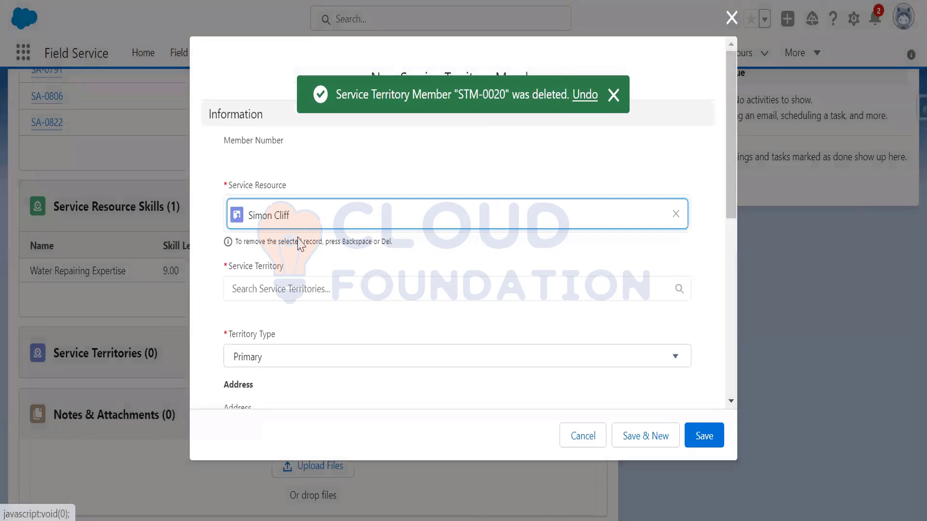
left_click(317, 289)
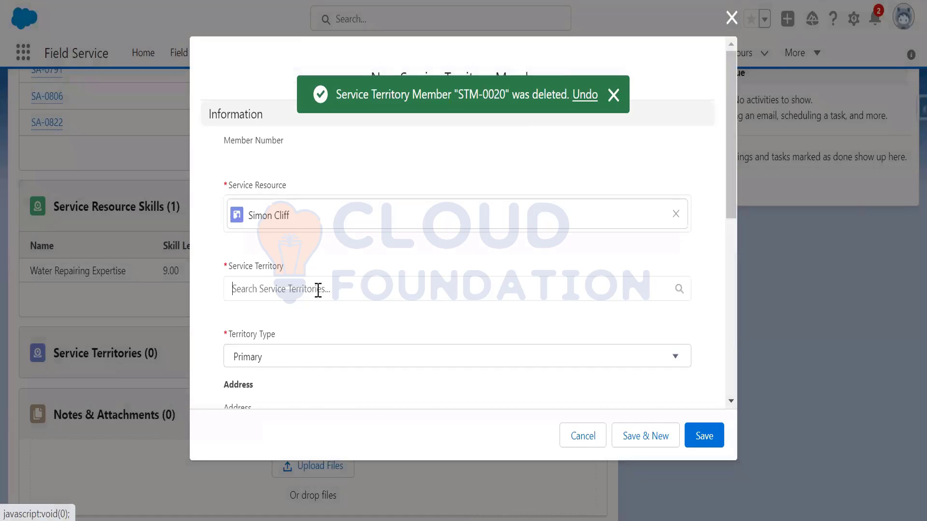
left_click(371, 334)
scroll(377, 328, "down", 2)
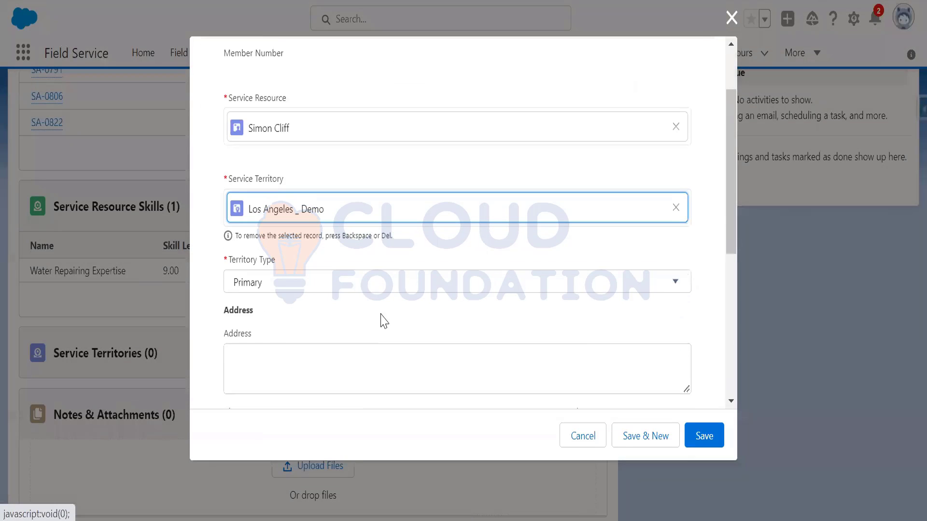
left_click(320, 290)
left_click(378, 280)
scroll(358, 304, "down", 4)
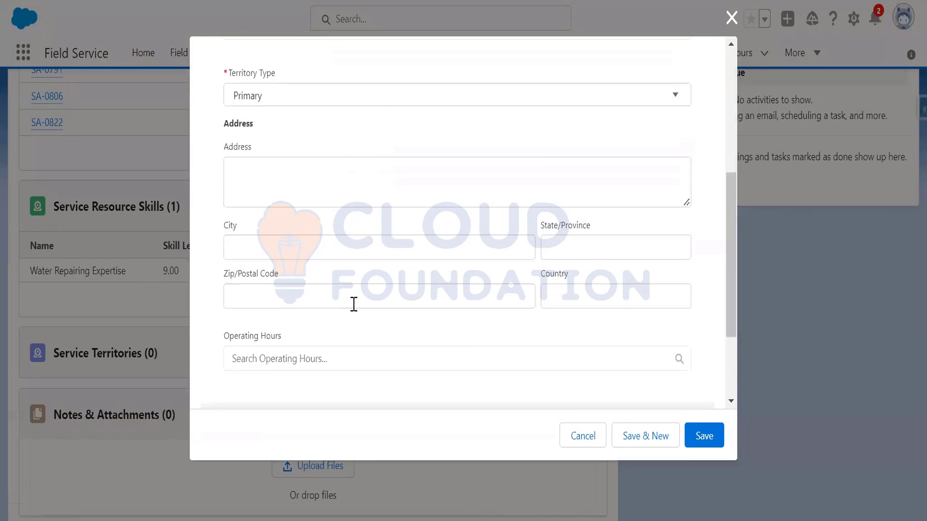
Set the membership's start date to 11/14/2022 and its end date to 11/30/2022, and save it.
scroll(354, 304, "down", 3)
left_click(322, 356)
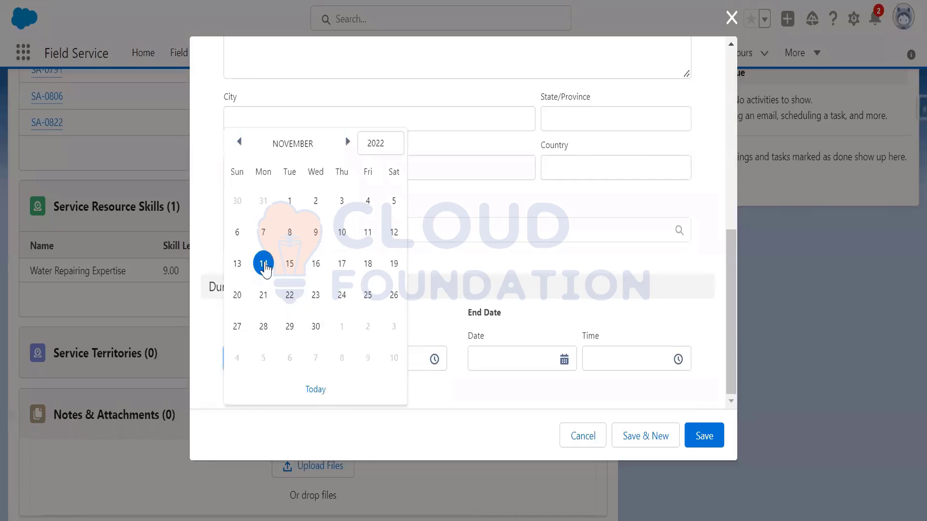
left_click(263, 318)
left_click(555, 358)
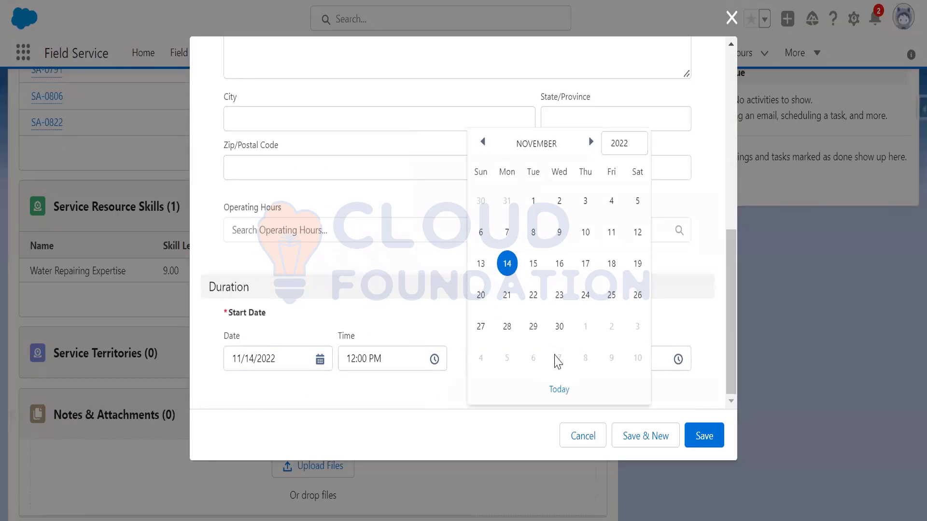
left_click(554, 327)
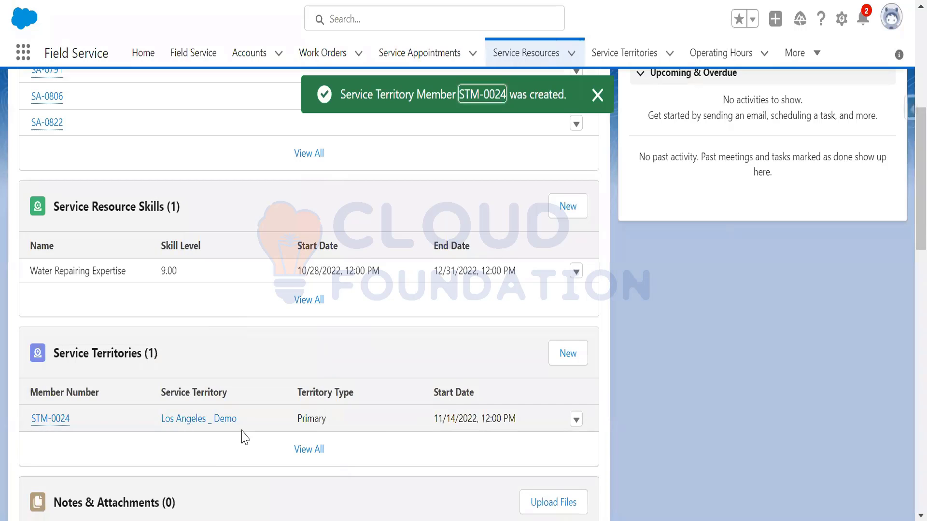
On the Gantt, schedule SA-0825 at about 1 PM and SA-0826 at about 3:45 PM on November 14 for the Los Angeles _ Demo technician.
scroll(321, 323, "up", 7)
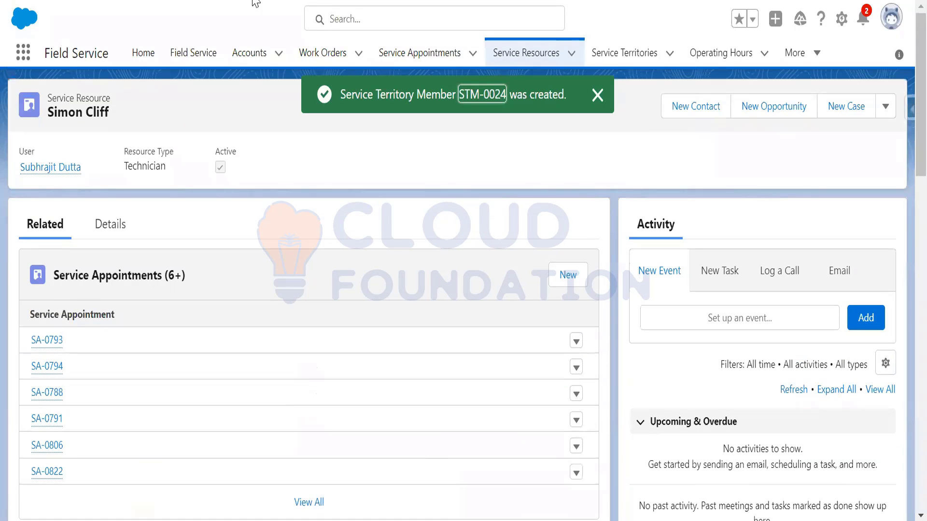
left_click(193, 54)
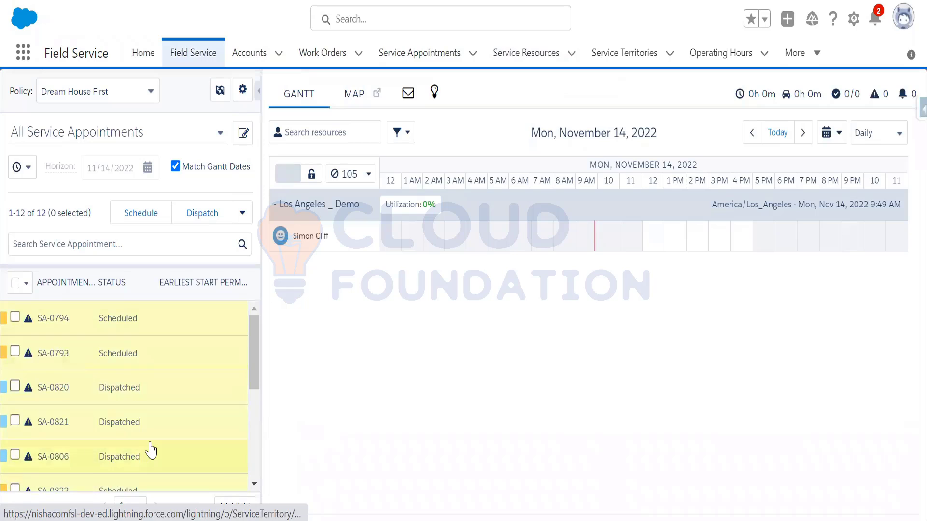
scroll(149, 447, "down", 5)
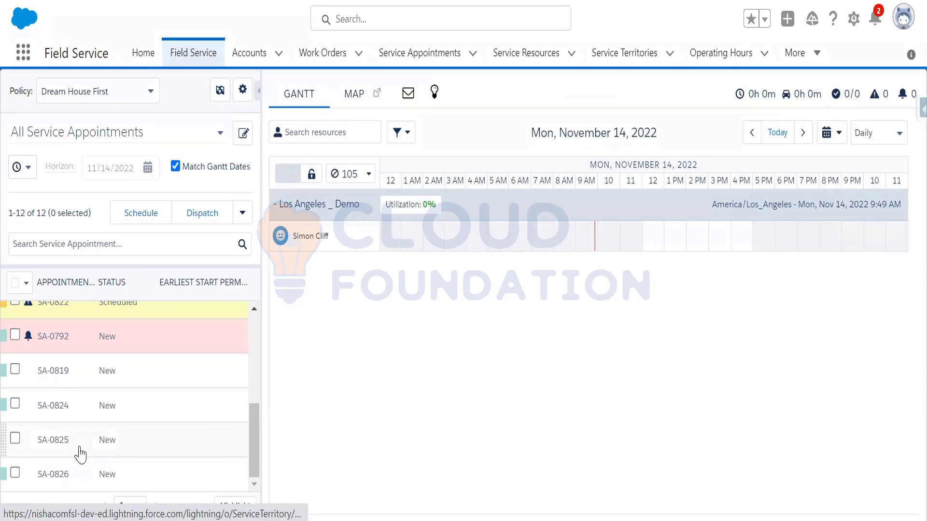
left_click_drag(78, 449, 667, 249)
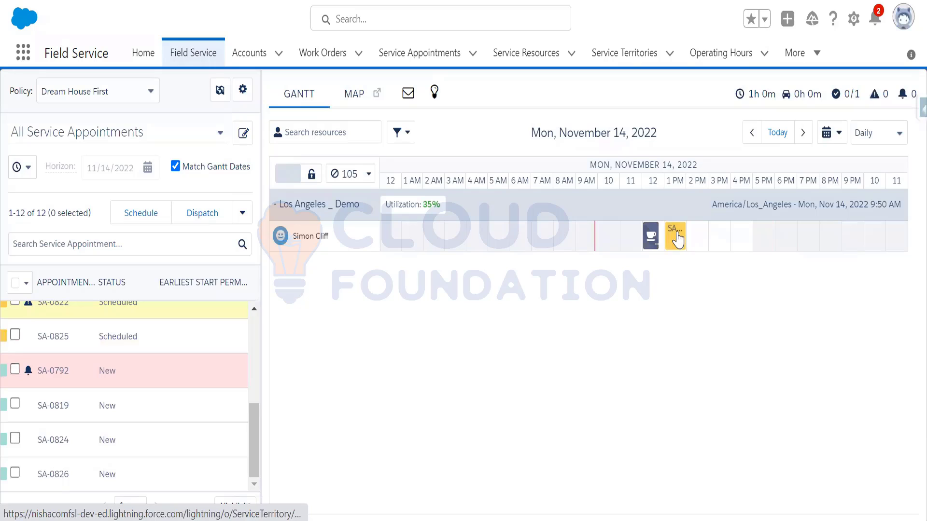
mouse_move(675, 235)
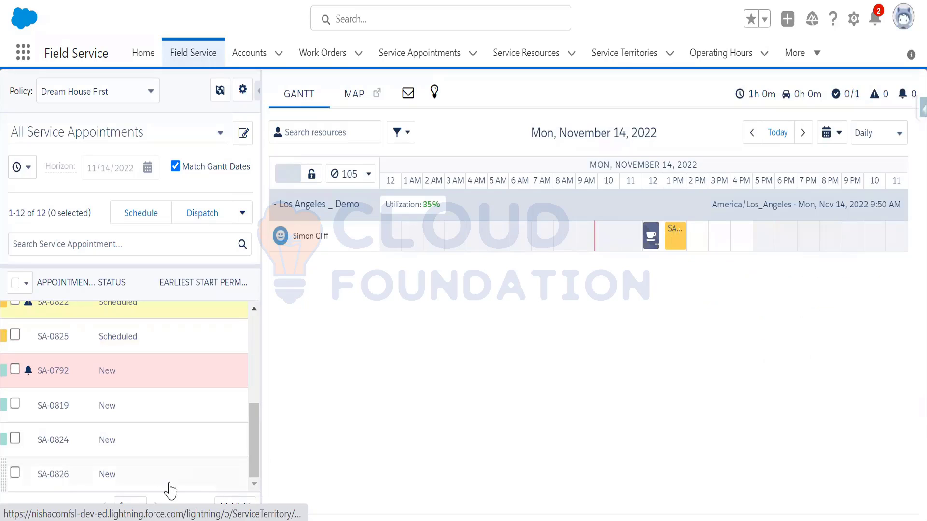
left_click_drag(94, 488, 729, 244)
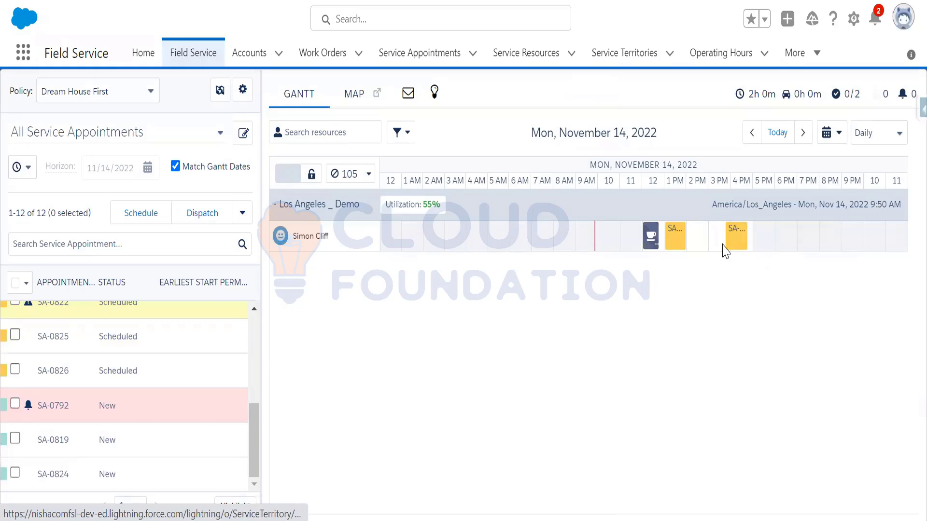
mouse_move(734, 238)
Unschedule service appointment SA-0825 from the technician's Gantt row and confirm.
right_click(672, 240)
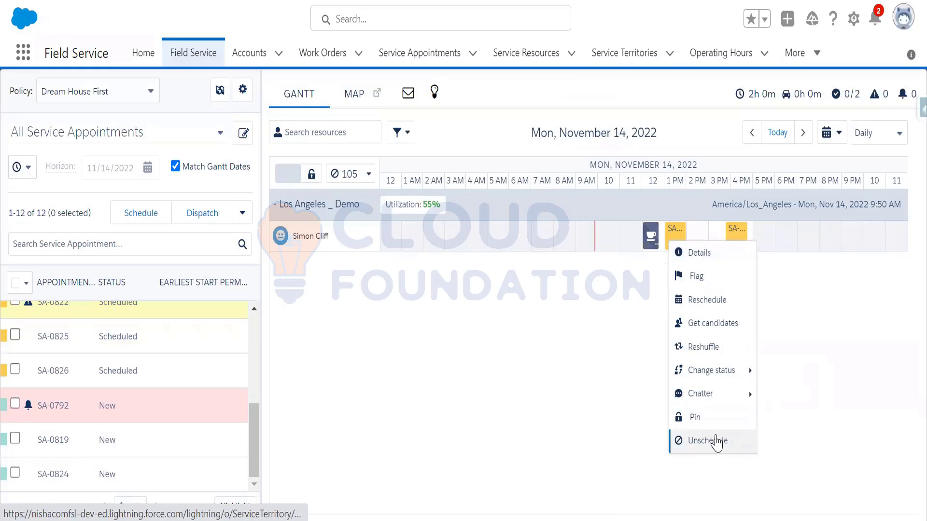
left_click(716, 441)
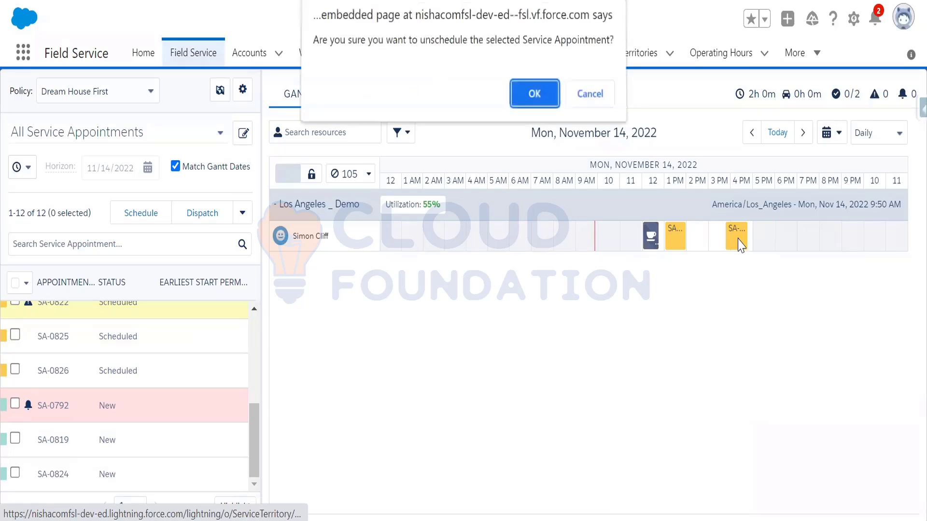
left_click(536, 99)
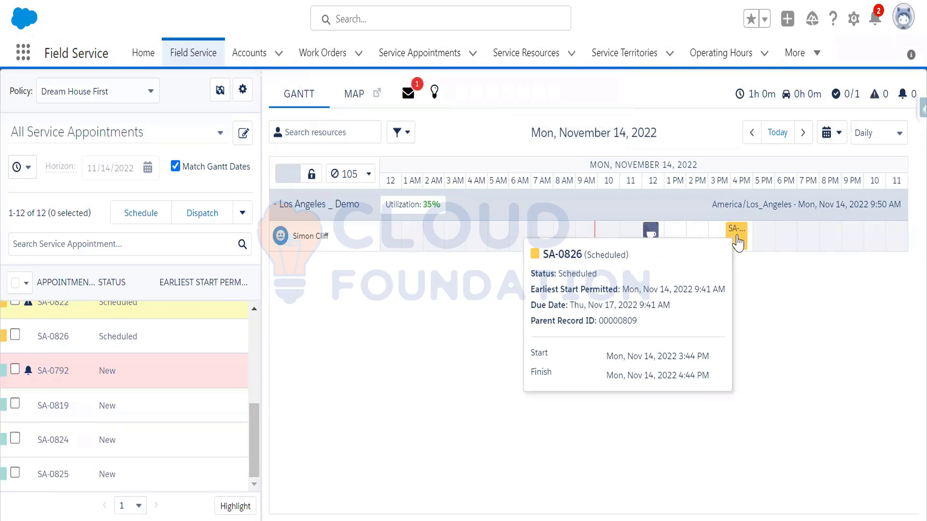
Unschedule service appointment SA-0826 from the technician's Gantt row and confirm.
right_click(736, 237)
left_click(776, 437)
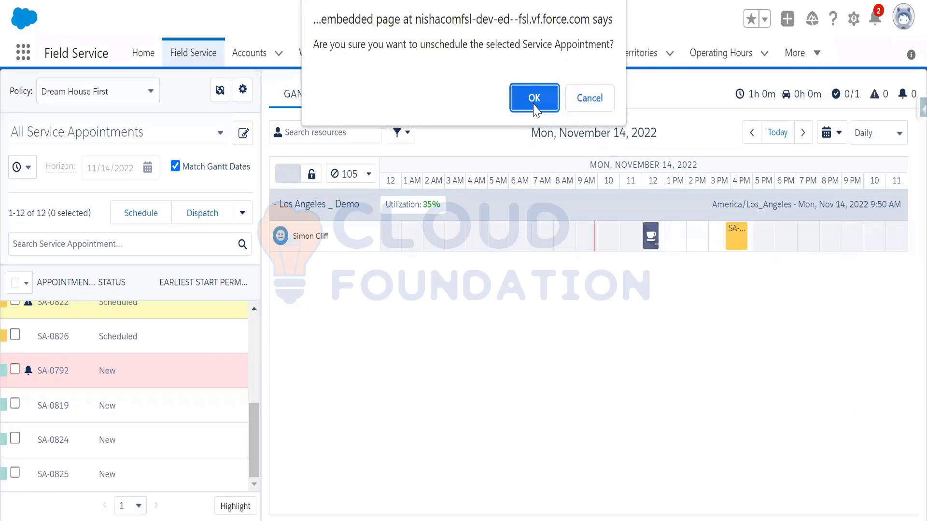
key("Return")
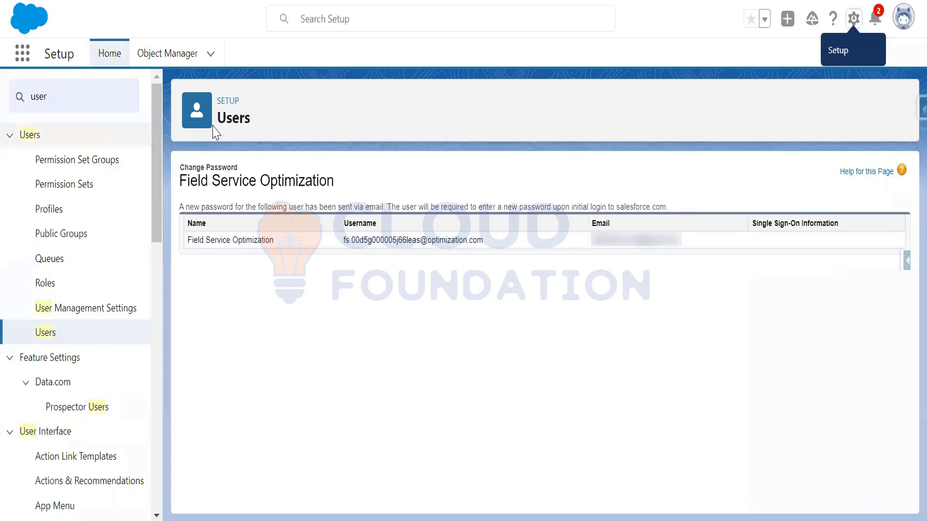
Open Field Service Settings and show the Optimization section's scheduled jobs.
left_click(20, 56)
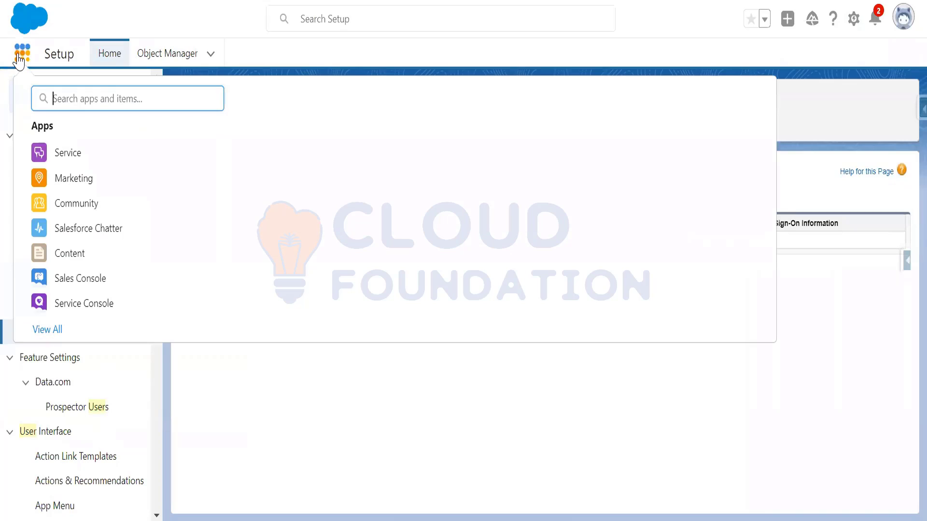
type("fie")
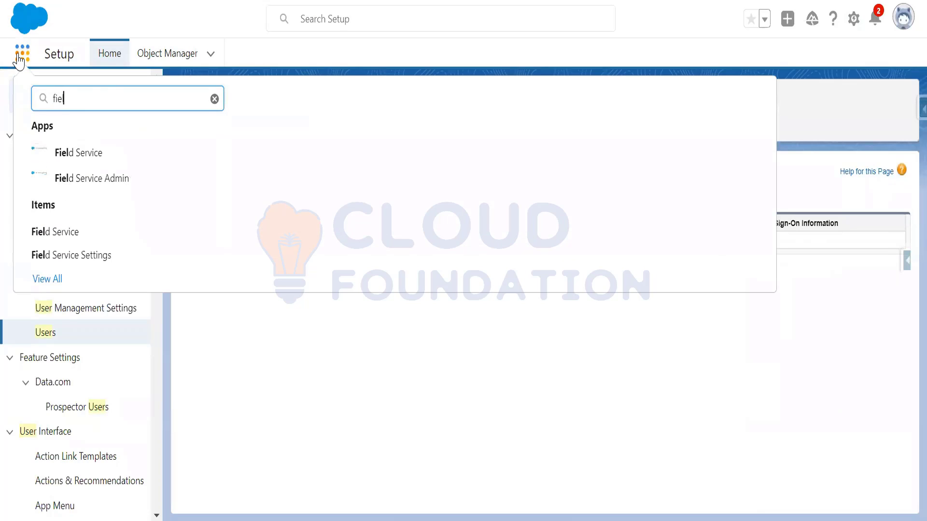
type("l")
left_click(56, 254)
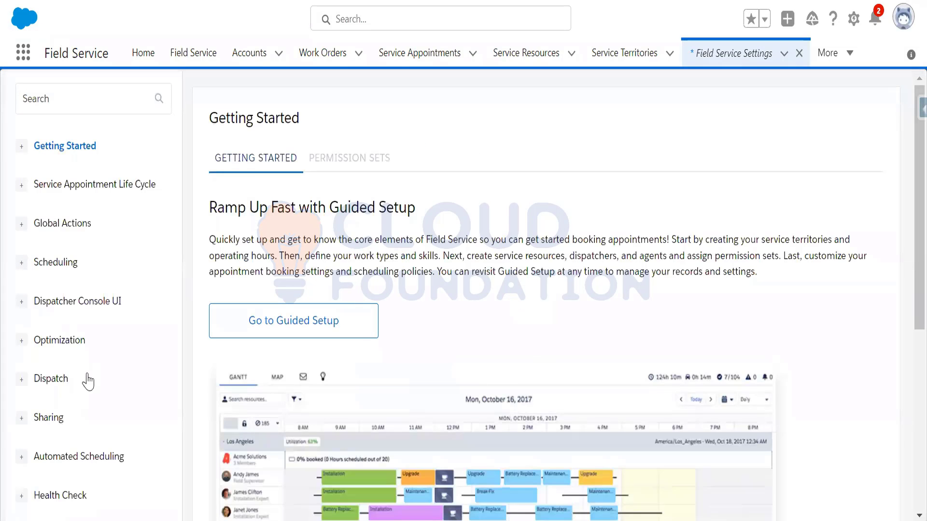
left_click(21, 340)
scroll(161, 347, "down", 2)
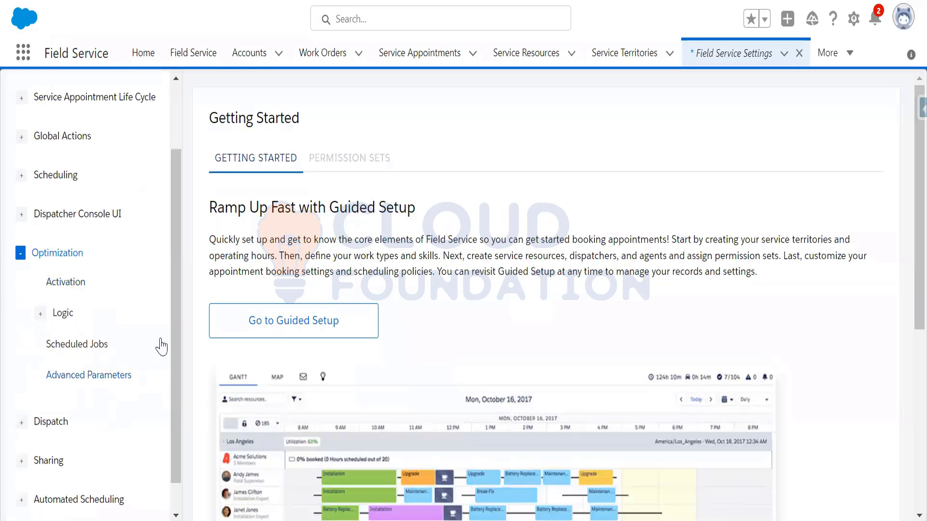
left_click(54, 283)
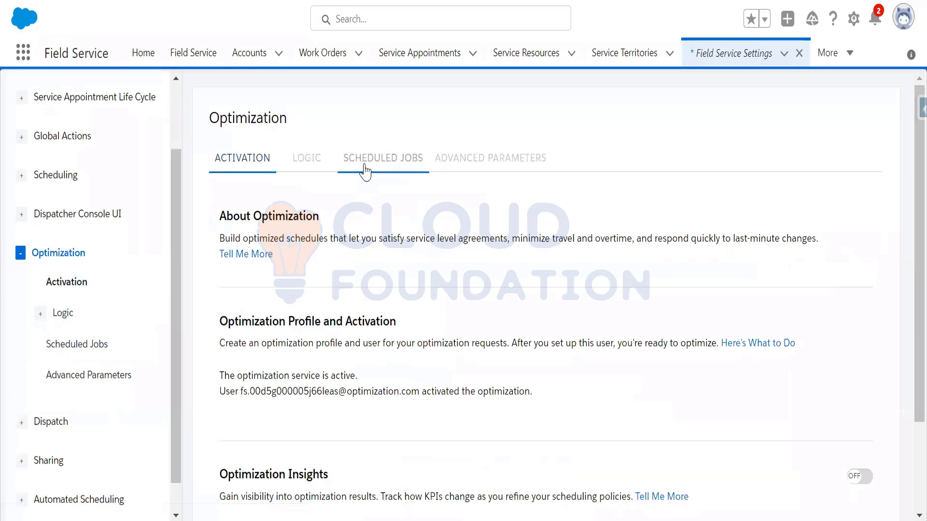
left_click(365, 169)
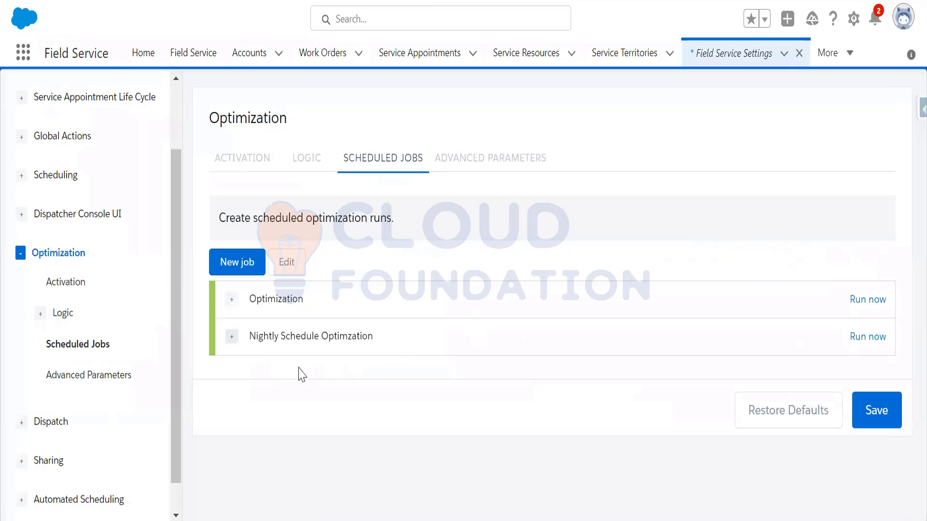
Review the settings of the Nightly Schedule Optimzation job and run it immediately.
left_click(232, 336)
scroll(273, 342, "down", 4)
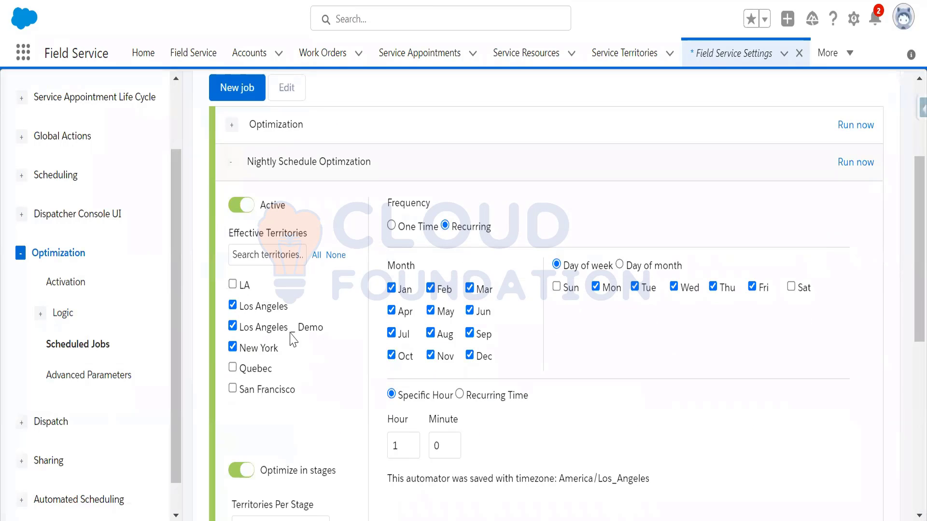
scroll(600, 418, "up", 2)
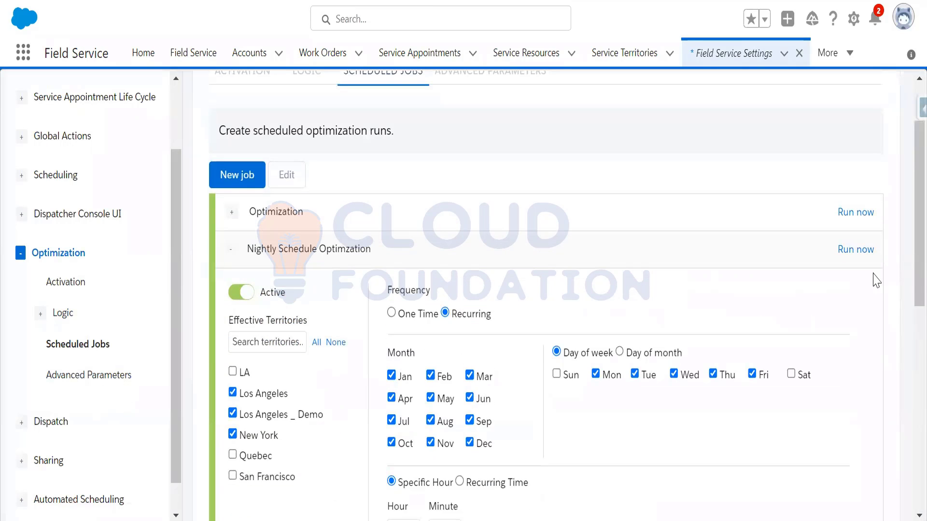
left_click(851, 257)
scroll(750, 319, "up", 2)
Return to the dispatcher console and check the status of the submitted optimization job in Setup's Apex Jobs list.
left_click(843, 53)
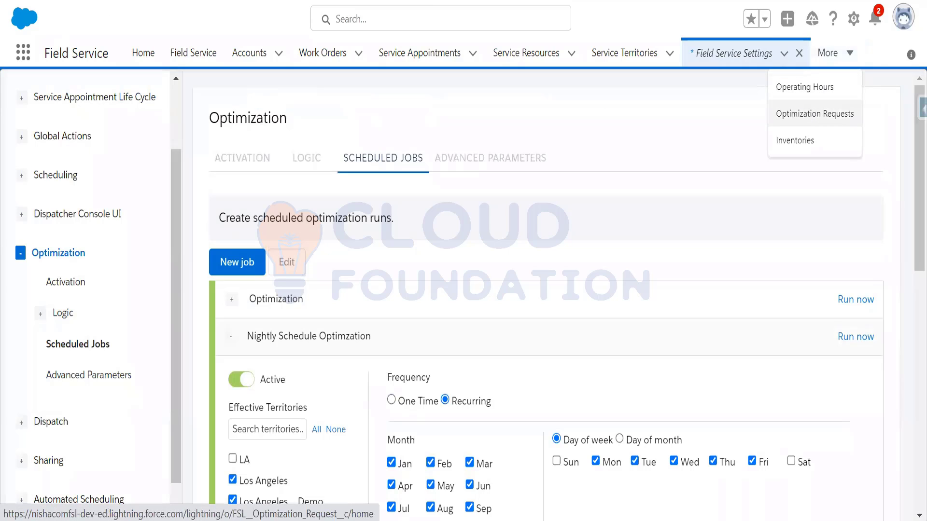
left_click(193, 53)
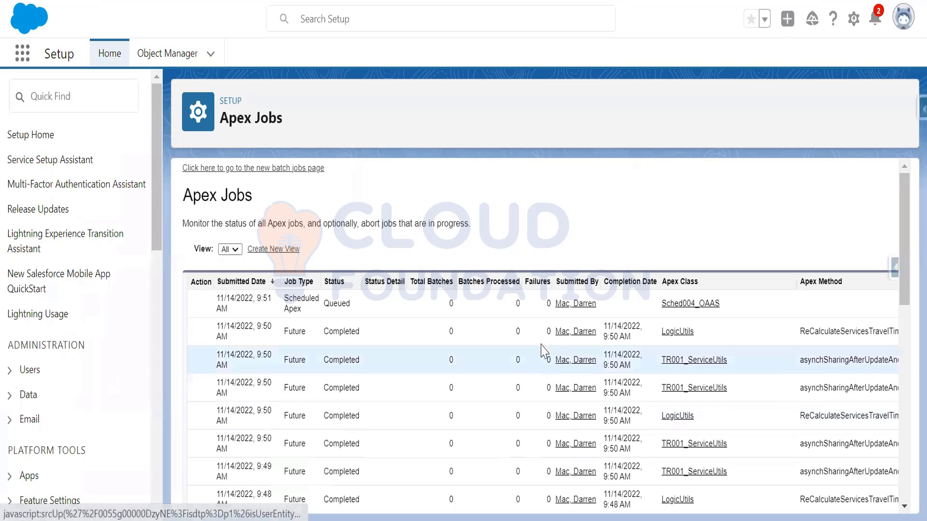
double_click(342, 304)
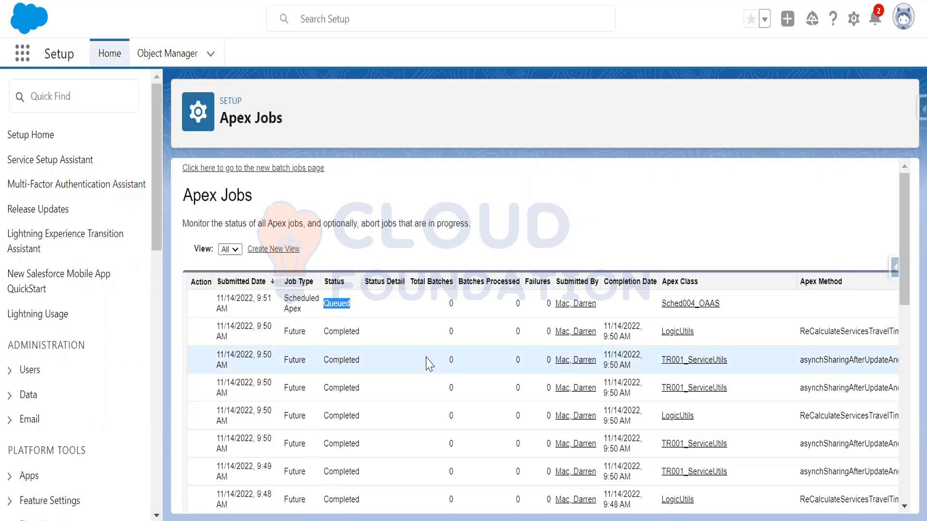
scroll(392, 366, "down", 5)
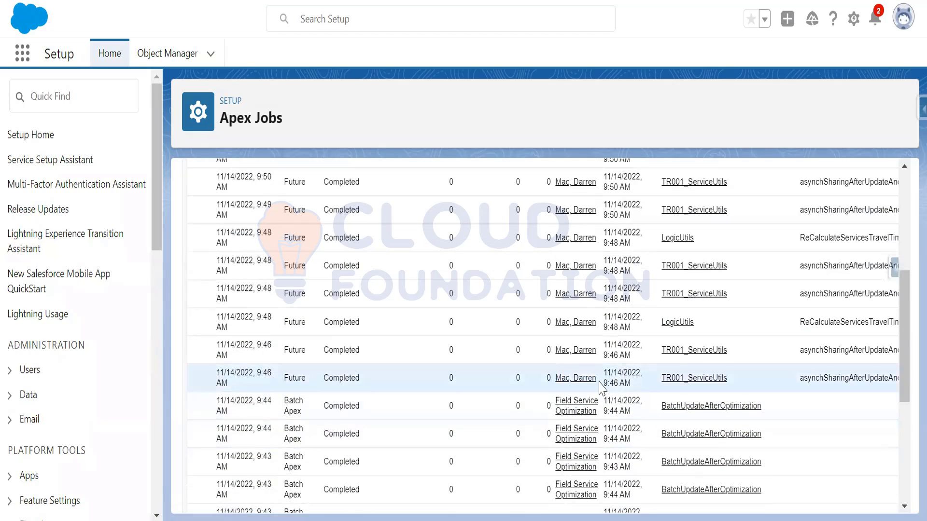
scroll(601, 387, "up", 5)
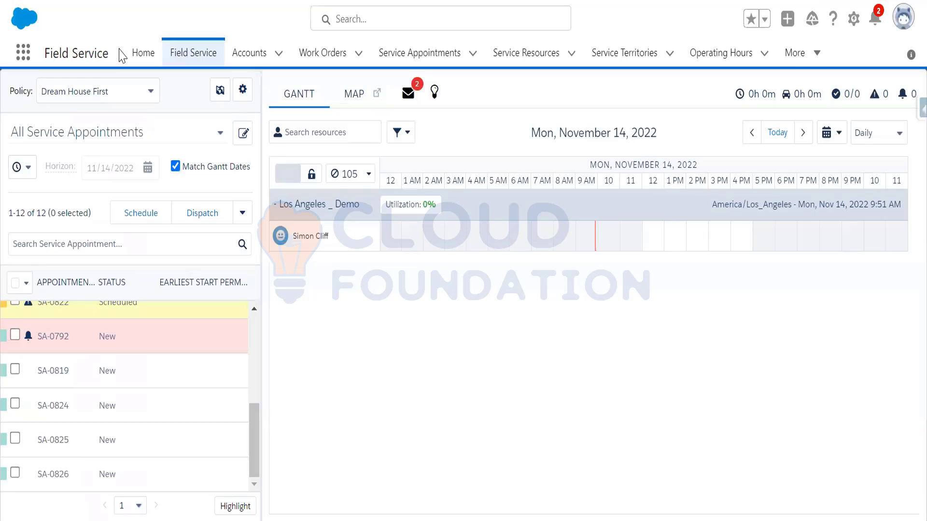
List all optimization requests with the newest first, open the first listed request, and recheck the Apex Jobs list.
left_click(816, 54)
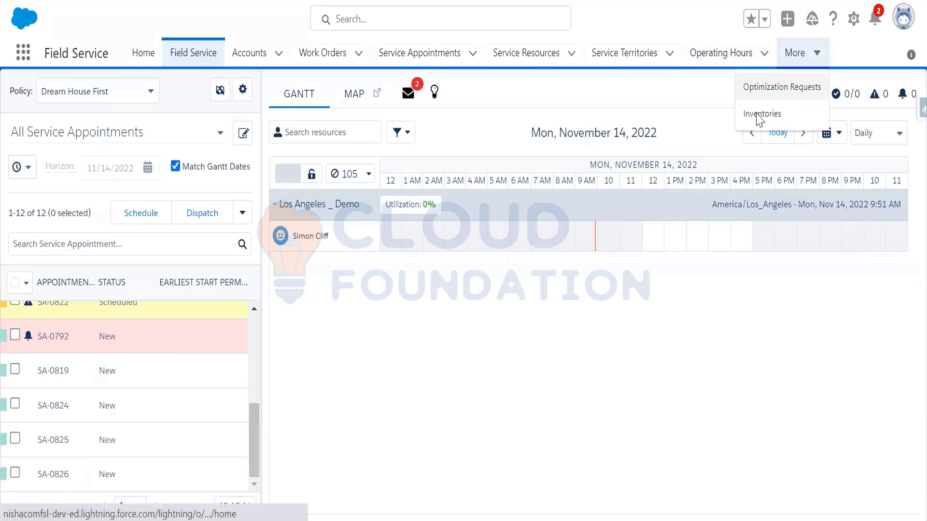
left_click(778, 87)
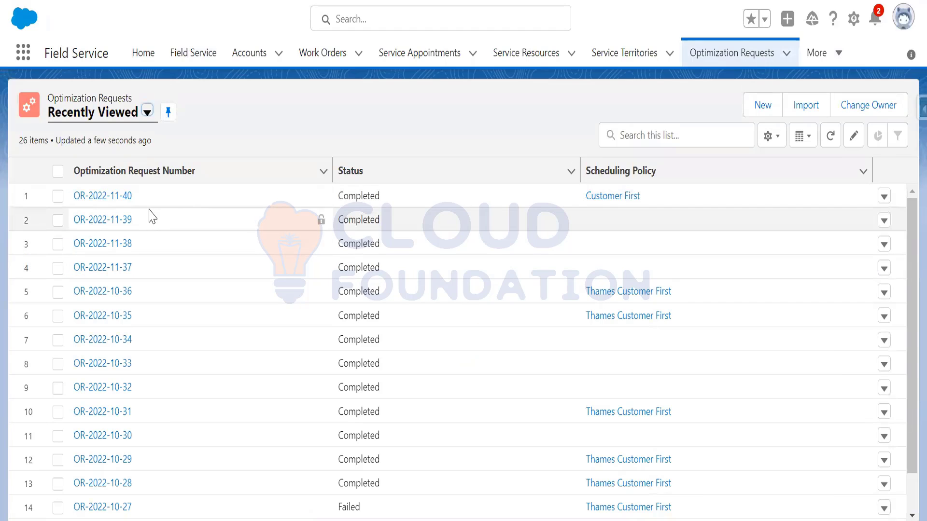
left_click(146, 114)
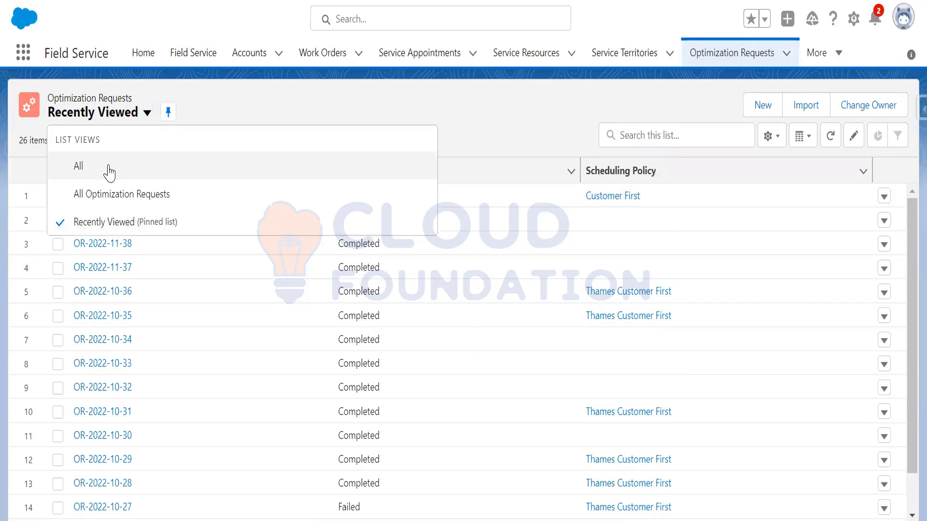
left_click(105, 166)
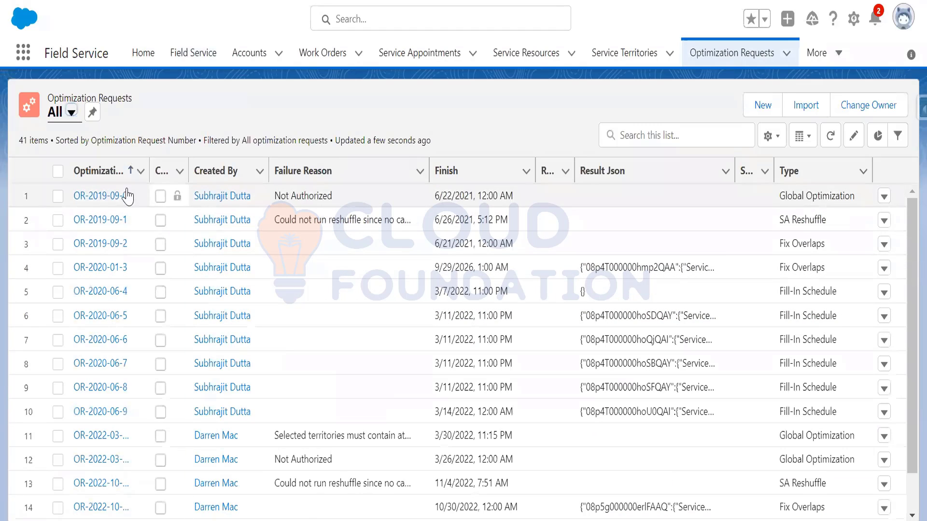
left_click(102, 170)
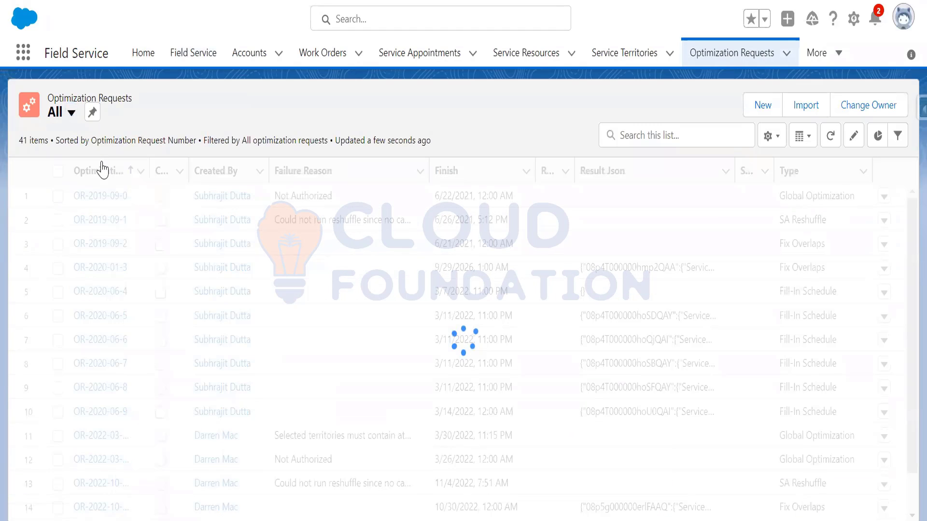
left_click(93, 202)
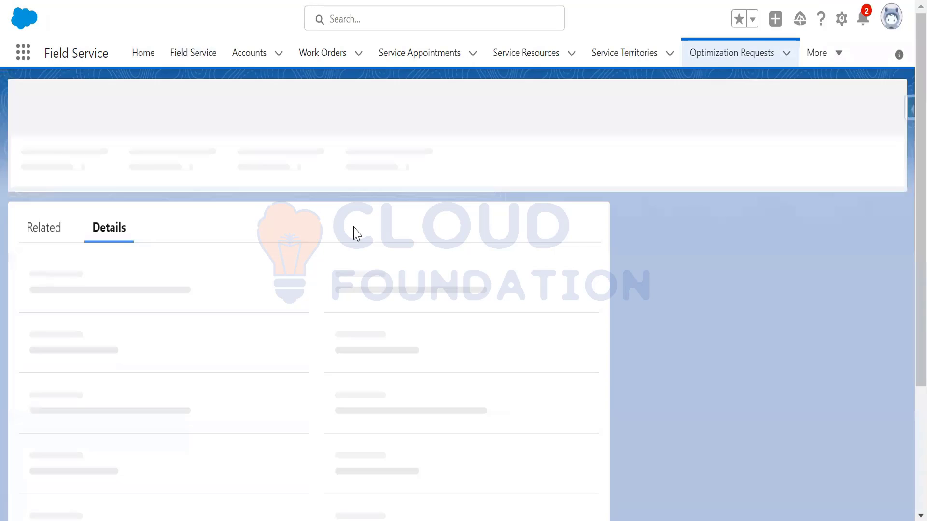
key("alt+Left")
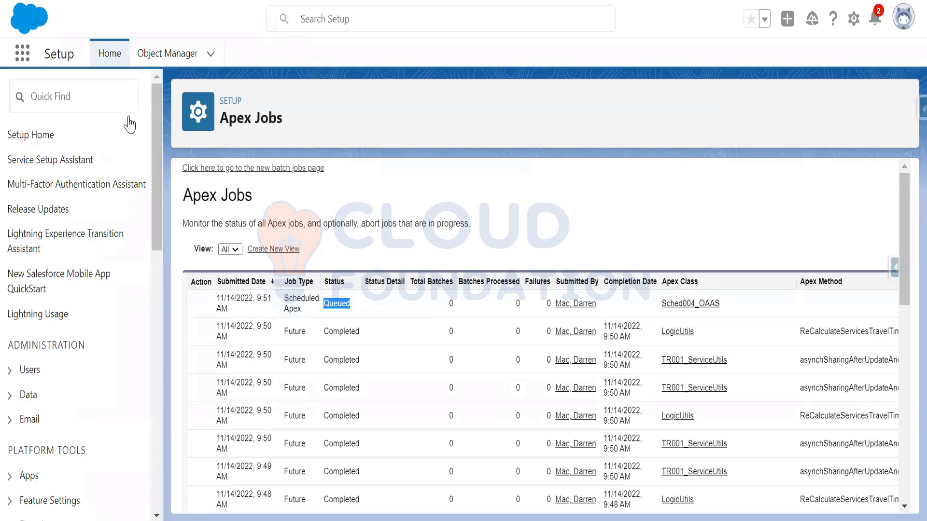
left_click(259, 169)
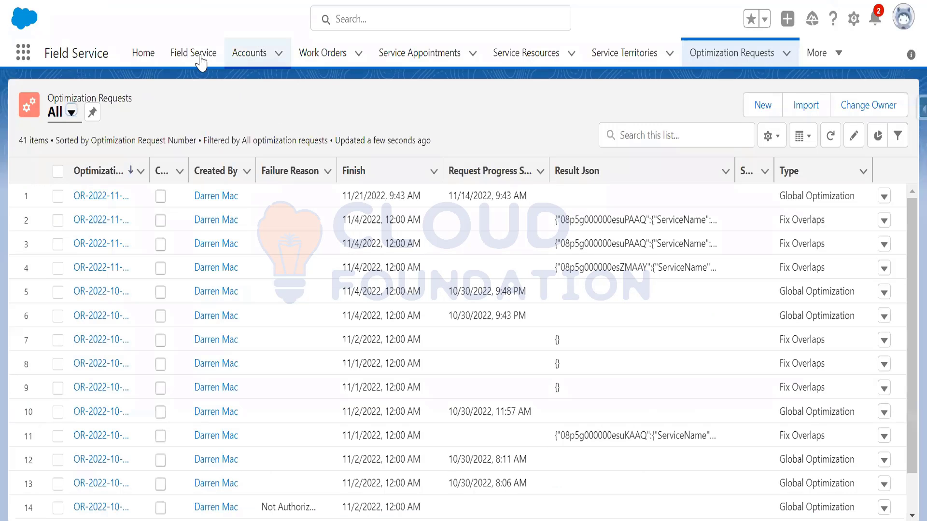
Return to the dispatcher console and inspect the rule violations of SA-0826 and SA-0825 on the November 14 Gantt.
left_click(193, 53)
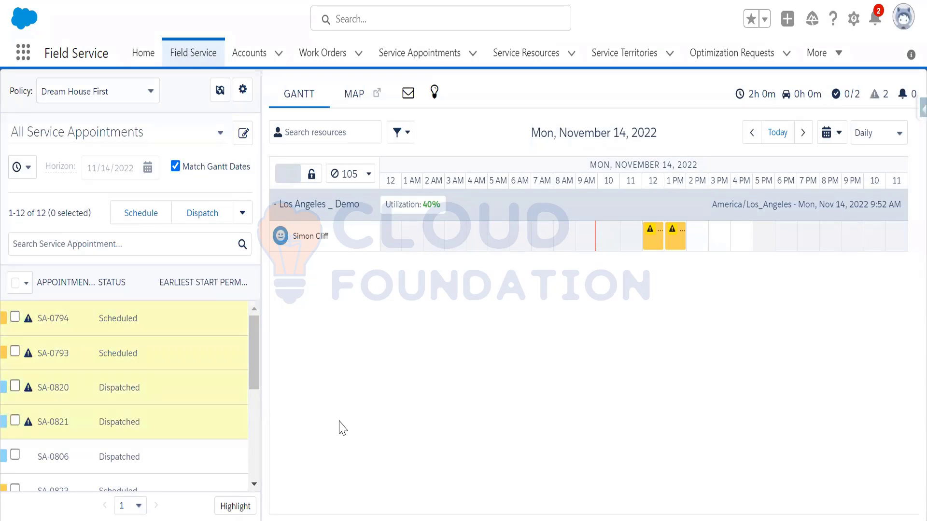
left_click_drag(256, 380, 259, 483)
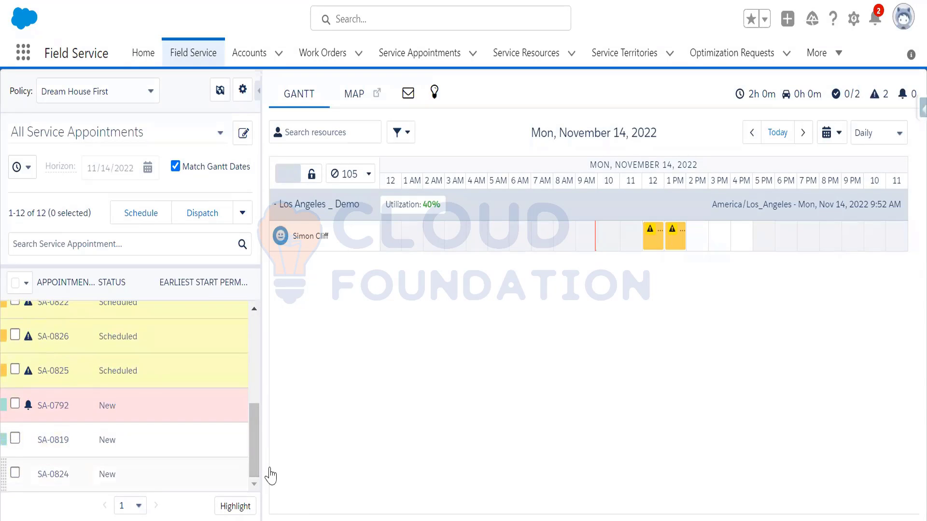
mouse_move(651, 250)
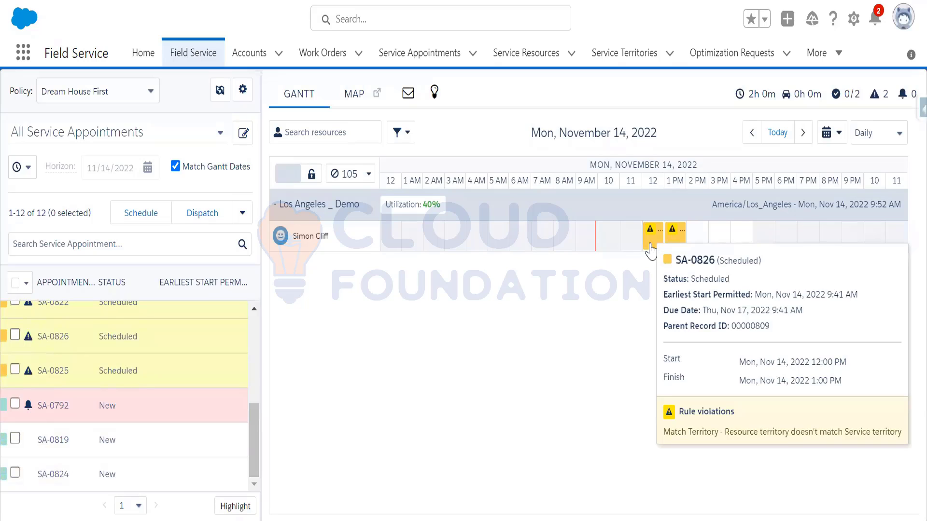
mouse_move(679, 246)
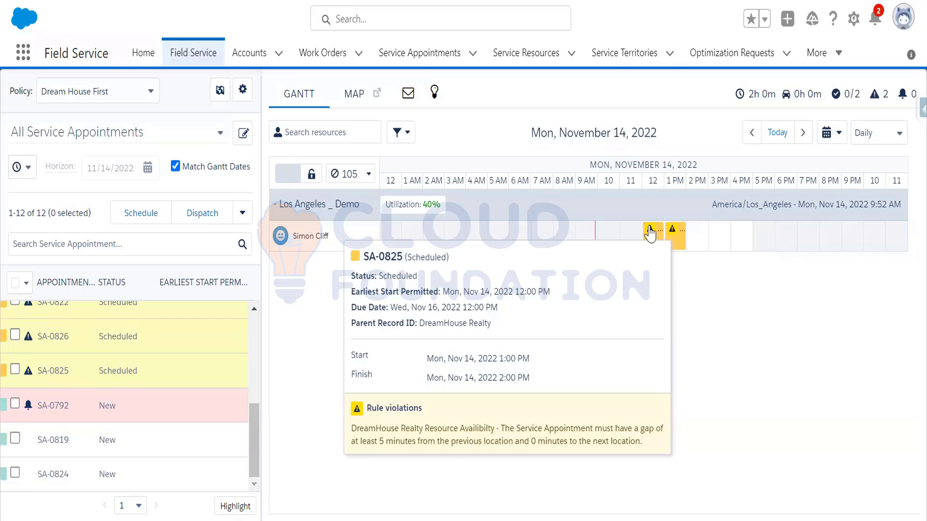
mouse_move(650, 233)
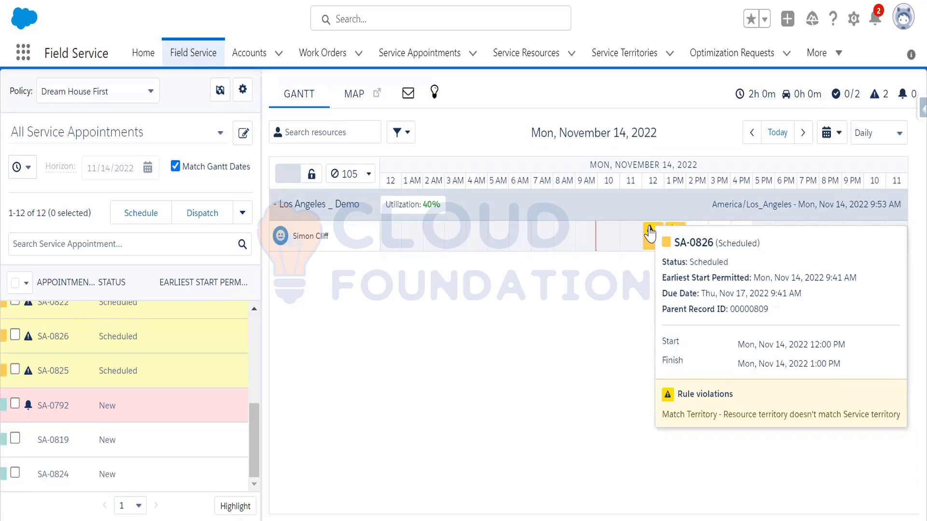
mouse_move(672, 234)
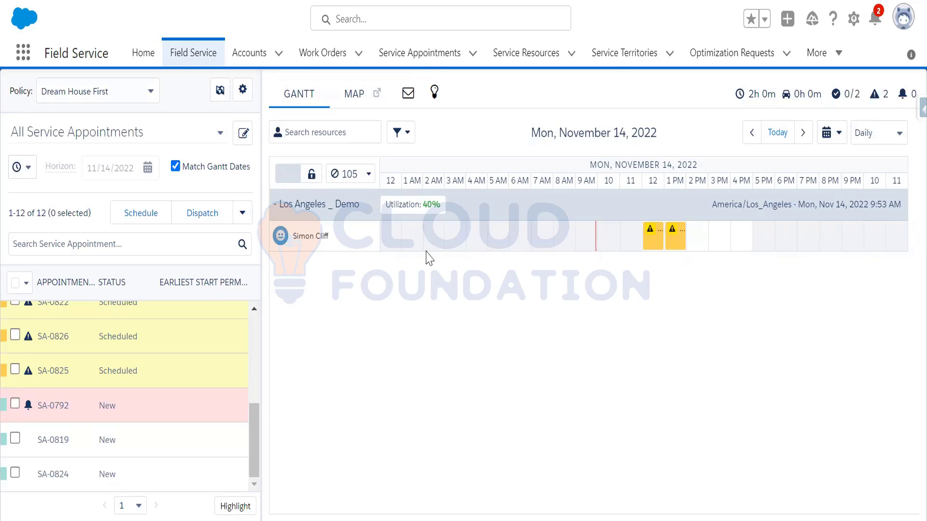
Unschedule SA-0826 and SA-0825 from the technician's Gantt row, confirming each, and reload the dispatcher console.
right_click(651, 233)
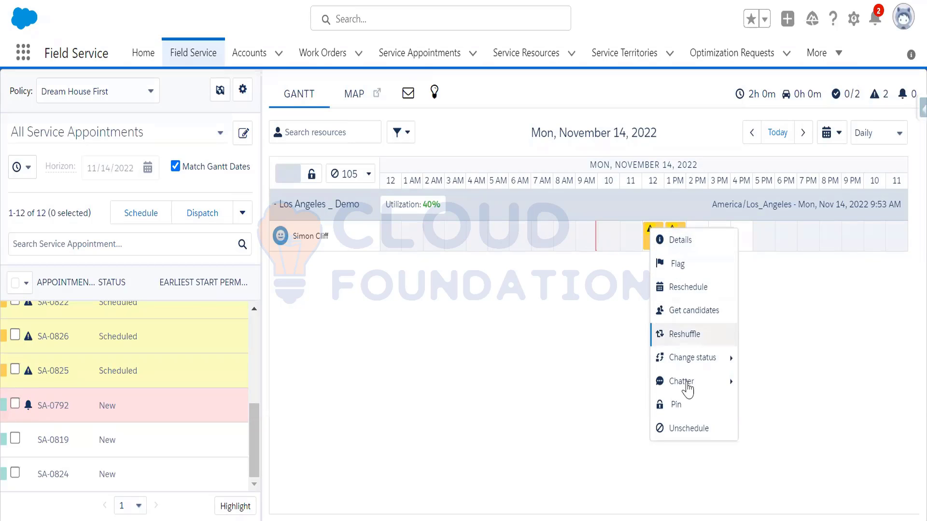
left_click(688, 429)
left_click(533, 108)
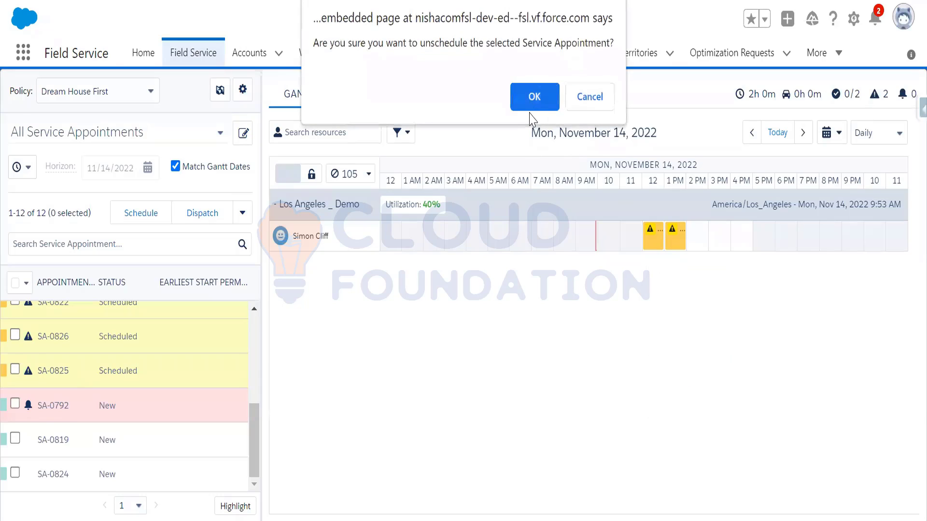
right_click(678, 237)
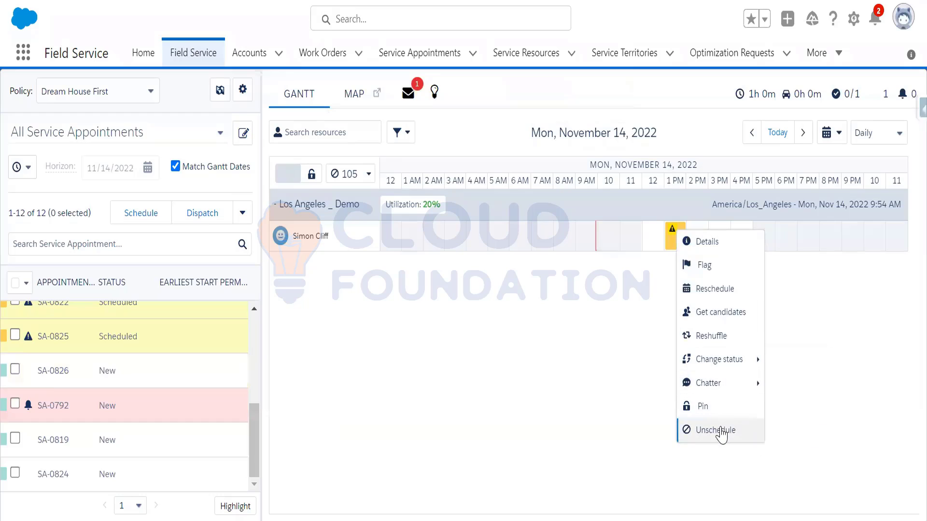
left_click(718, 430)
left_click(533, 107)
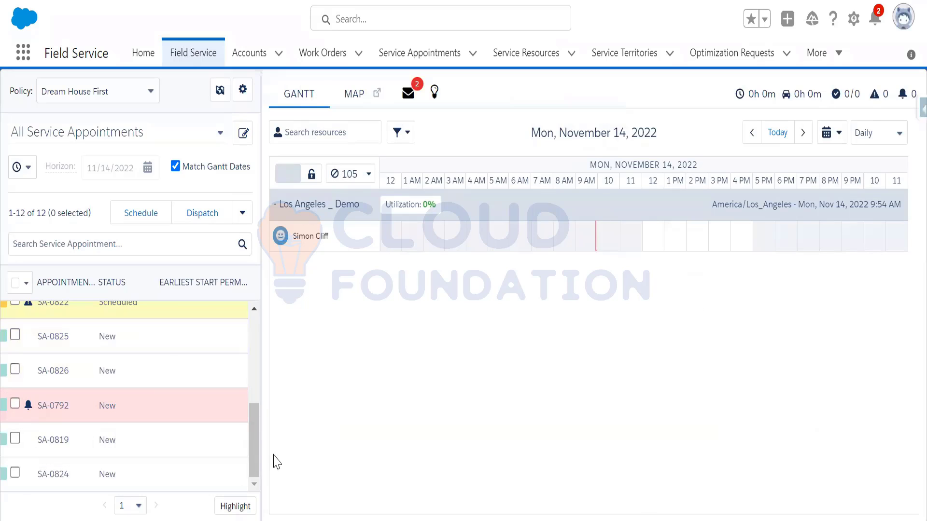
left_click(189, 57)
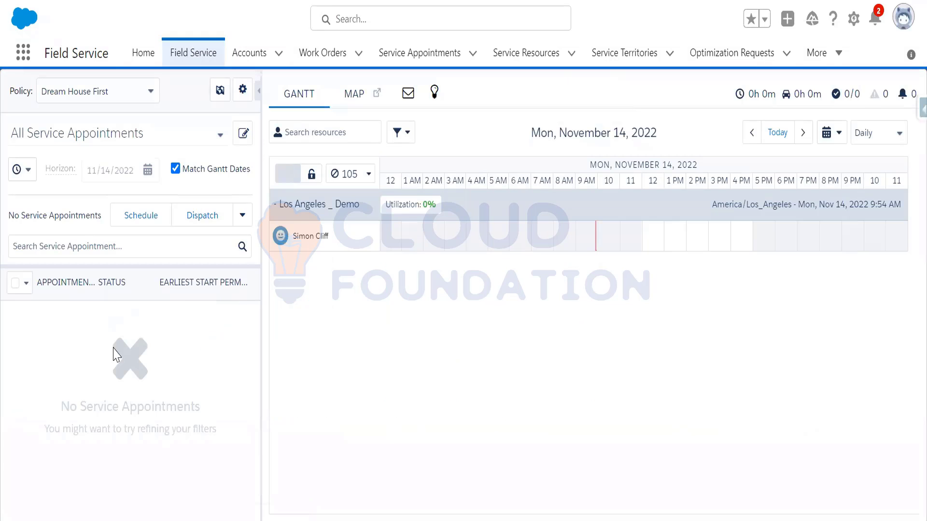
scroll(129, 410, "down", 5)
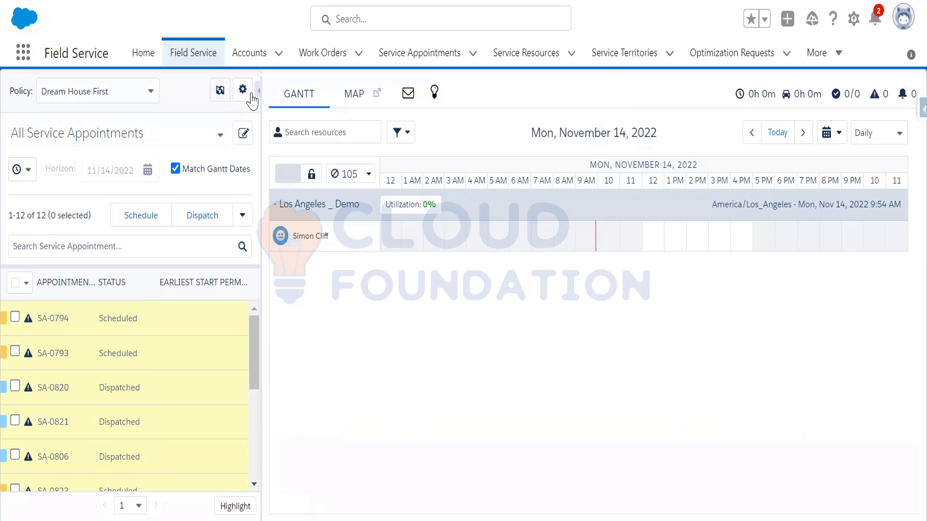
Save the territory filter with Los Angeles, Los Angeles _ Demo and New York, and select appointments SA-0826, SA-0825, SA-0824, SA-0819 and SA-0792.
left_click(220, 90)
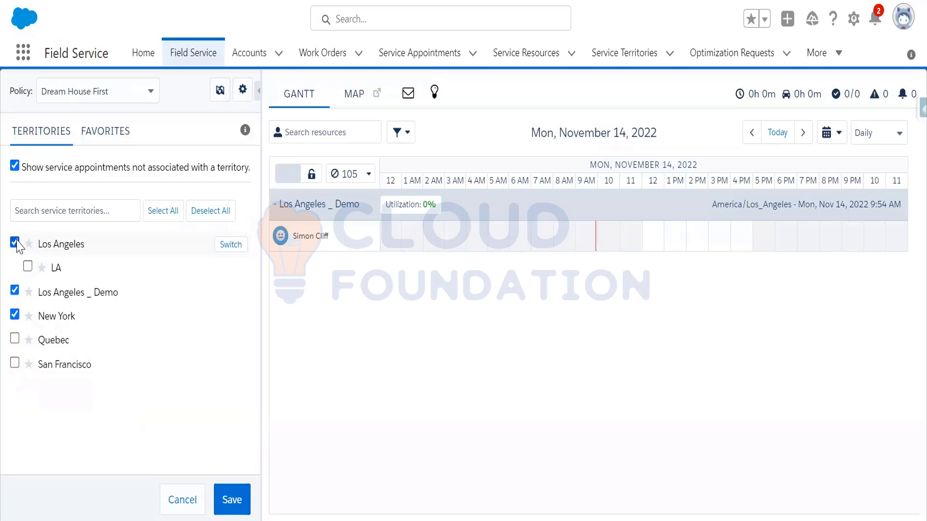
left_click(232, 499)
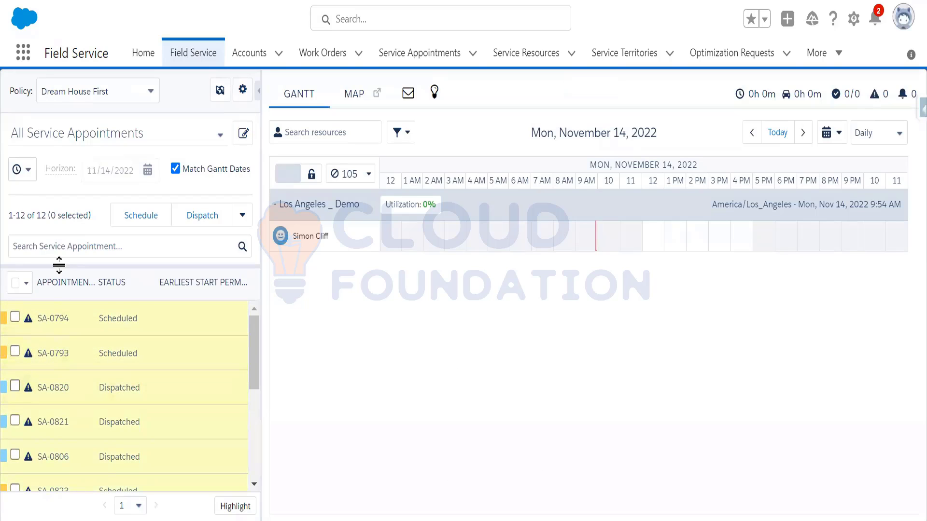
scroll(97, 429, "down", 4)
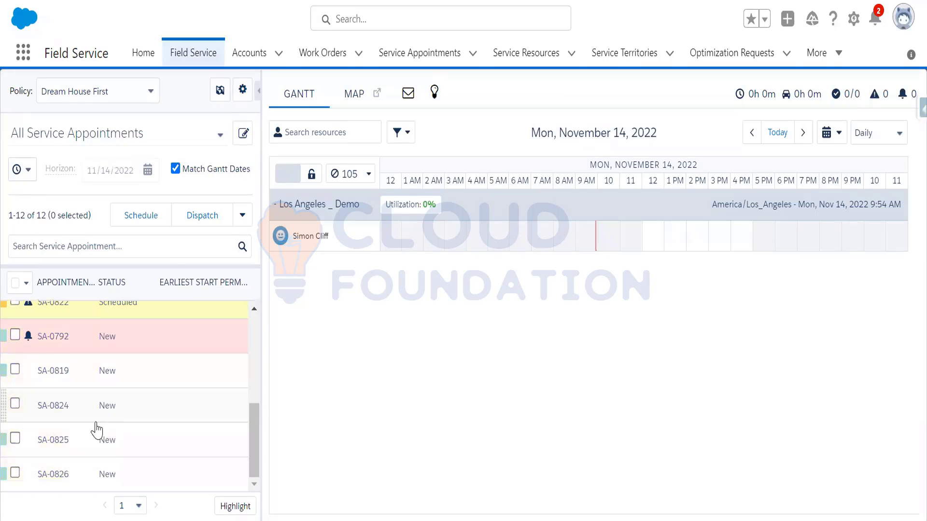
left_click(15, 473)
left_click(15, 438)
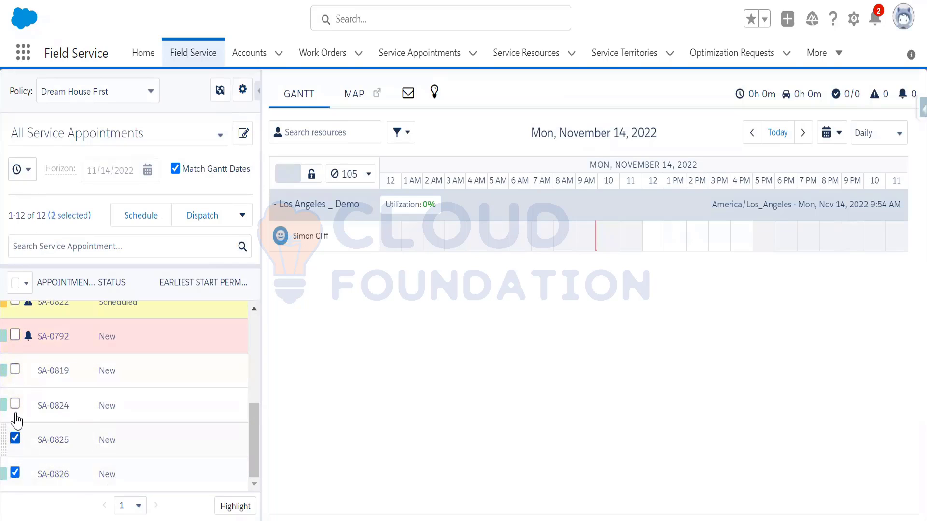
left_click(15, 404)
left_click(15, 369)
left_click(15, 335)
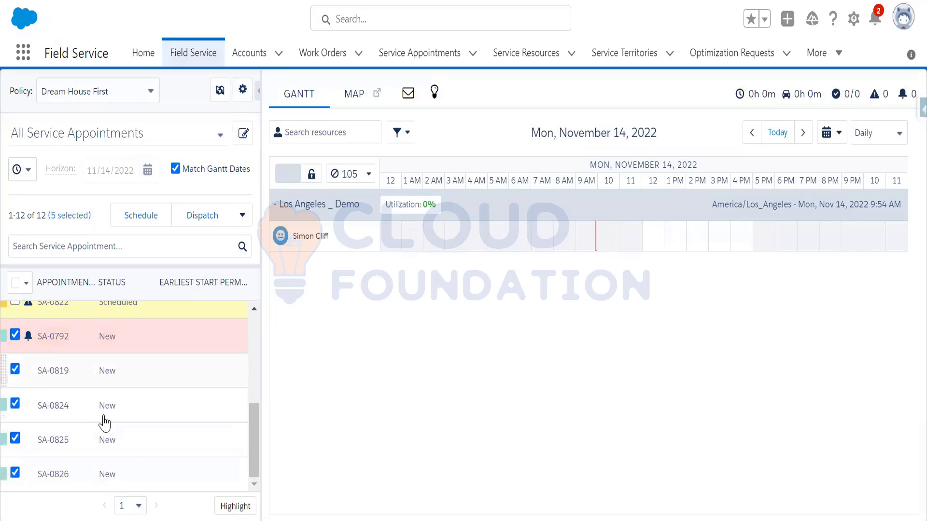
scroll(104, 422, "up", 2)
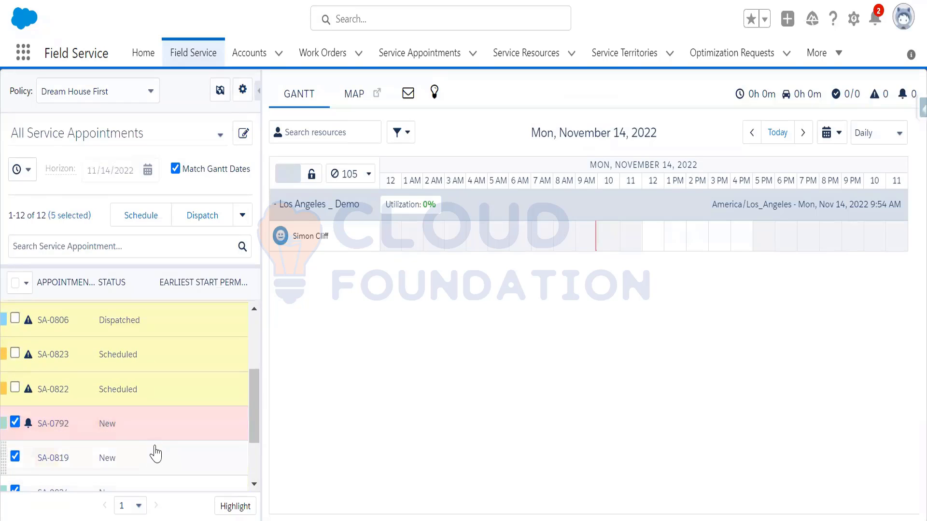
scroll(114, 447, "down", 2)
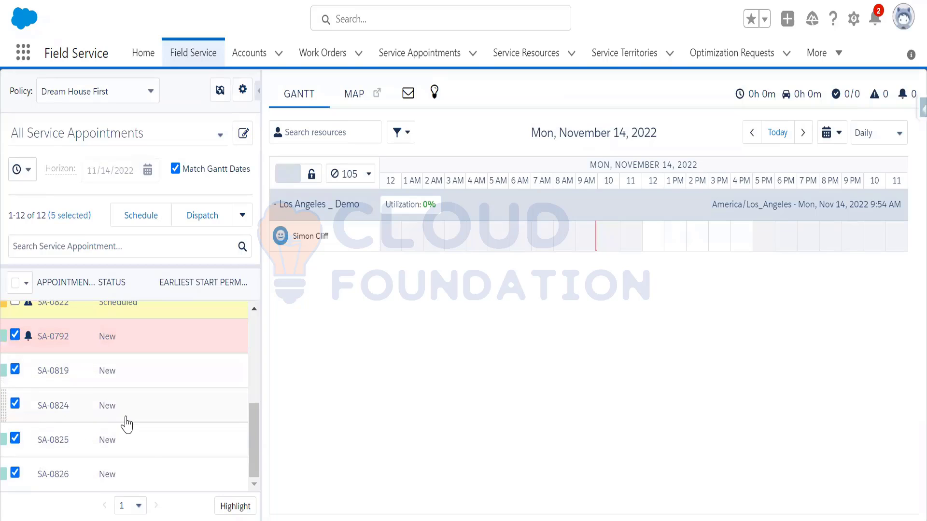
scroll(151, 439, "up", 2)
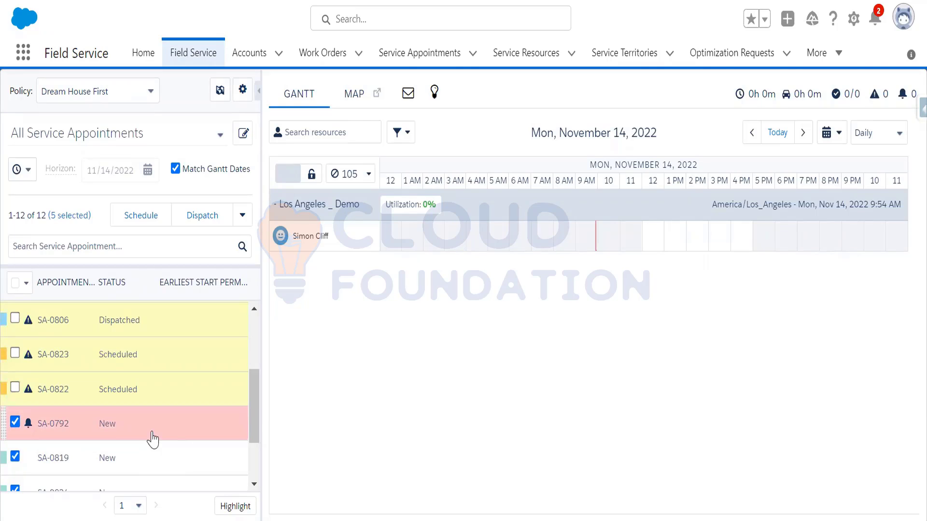
scroll(153, 440, "down", 2)
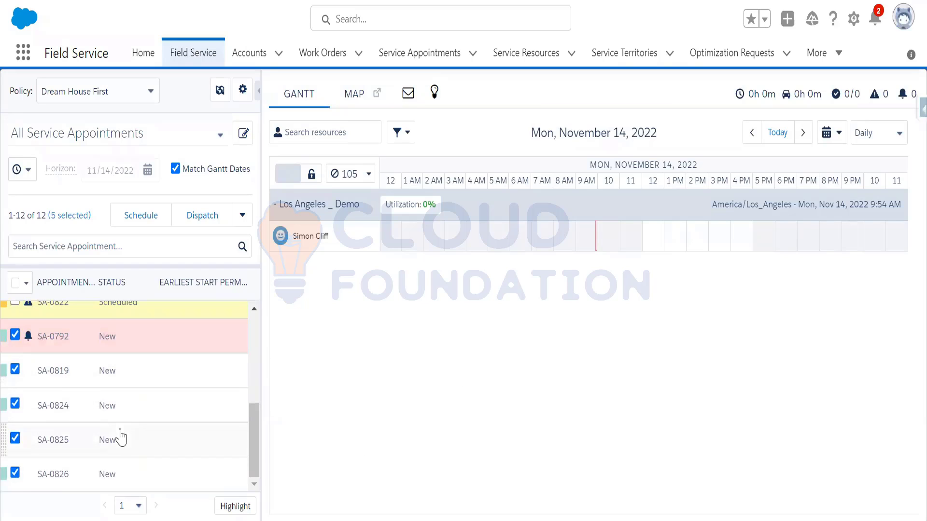
Run an optimization for the Los Angeles, New York and Los Angeles _ Demo territories using the Customer First policy.
left_click(243, 216)
left_click(186, 244)
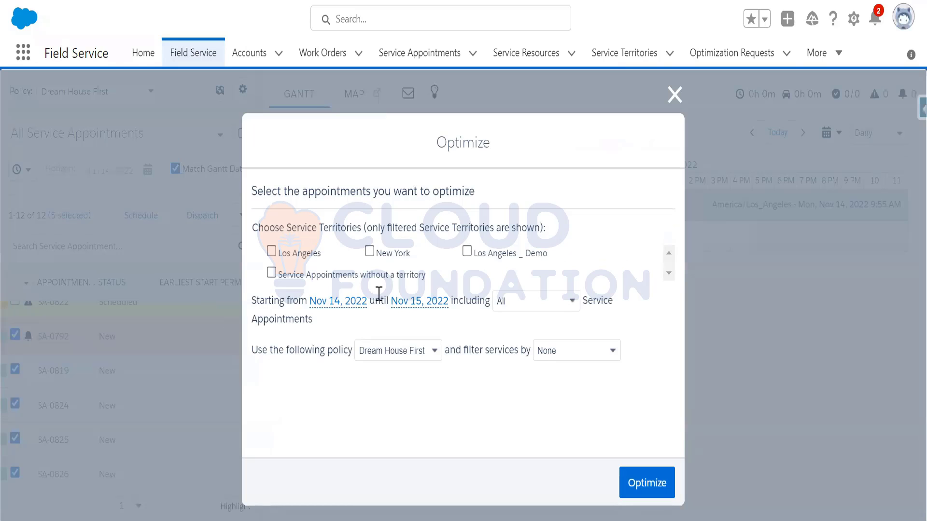
left_click_drag(253, 197, 483, 204)
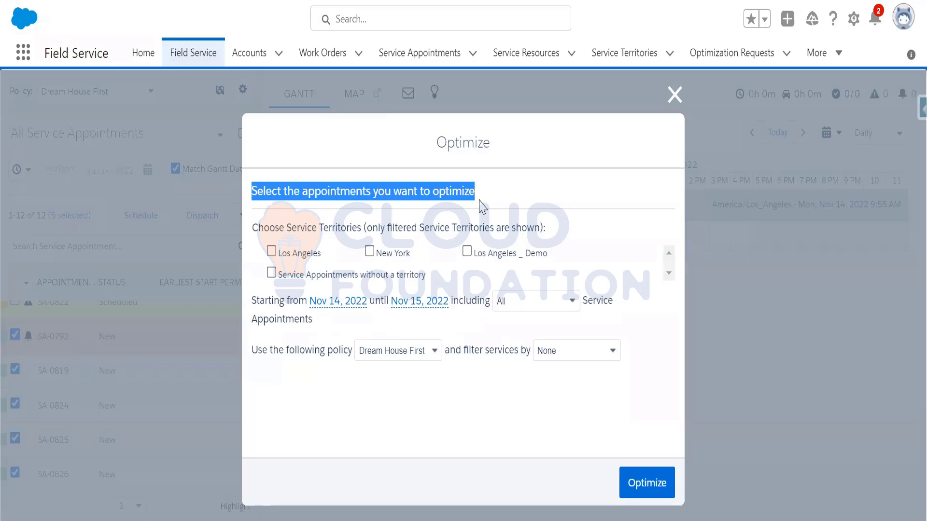
left_click(272, 253)
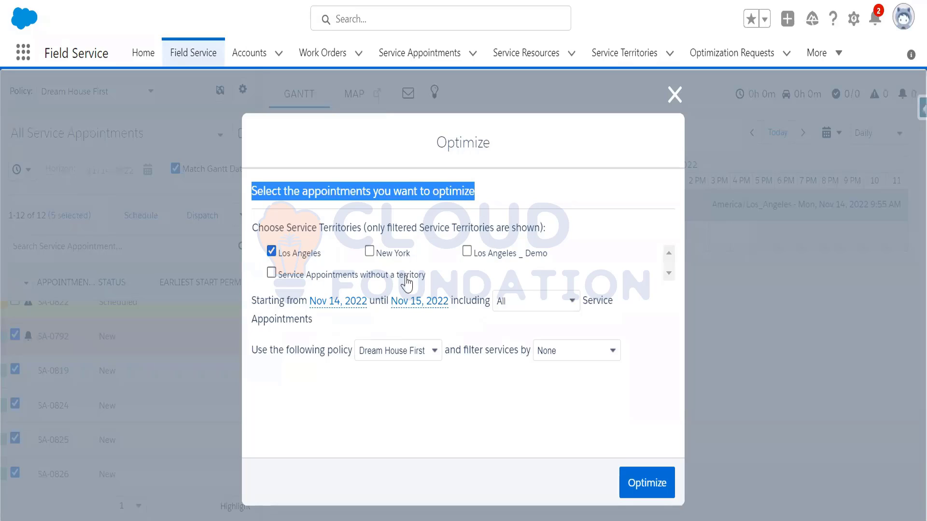
left_click(369, 251)
left_click(467, 251)
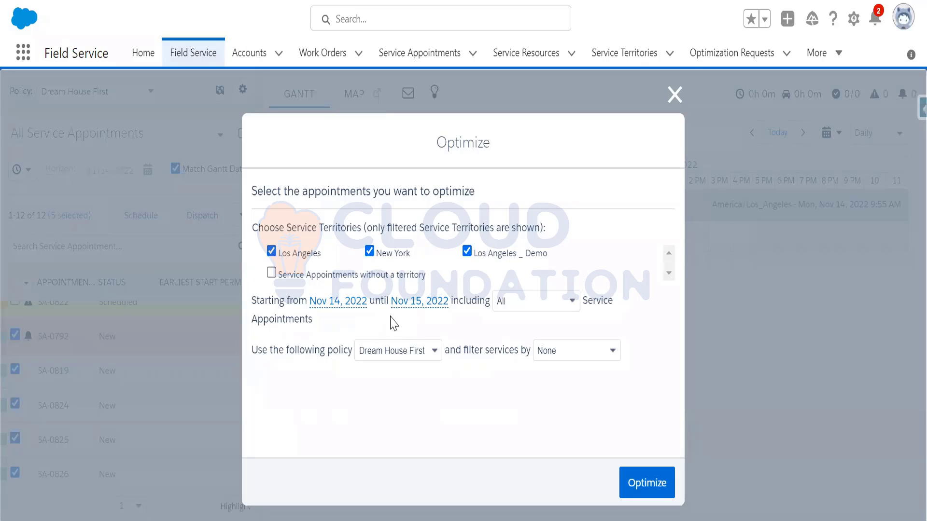
left_click(424, 351)
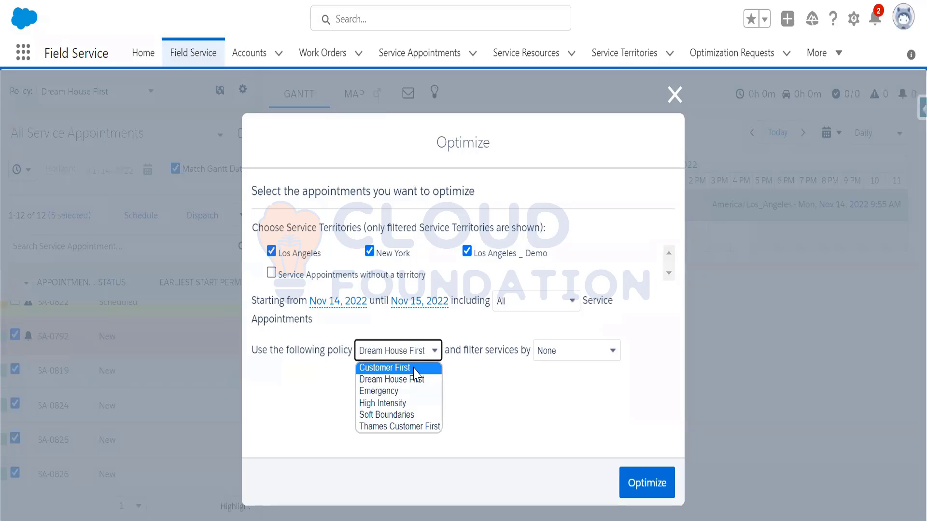
left_click(379, 364)
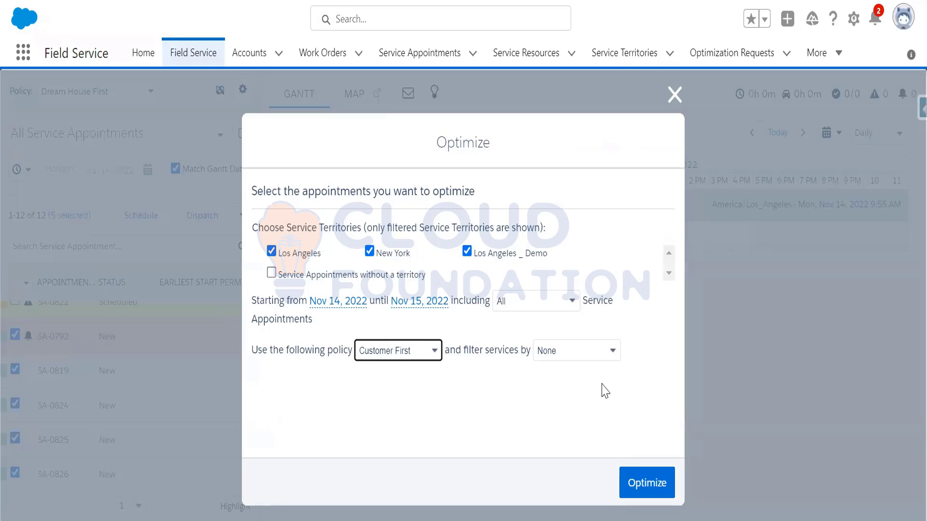
left_click(646, 483)
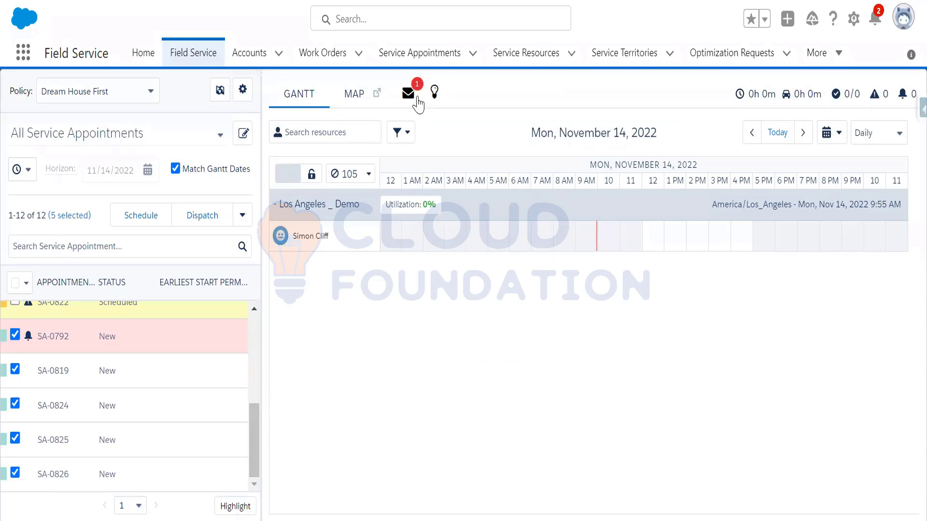
Read the optimization notification in the dispatcher console and list all optimization requests.
left_click(411, 97)
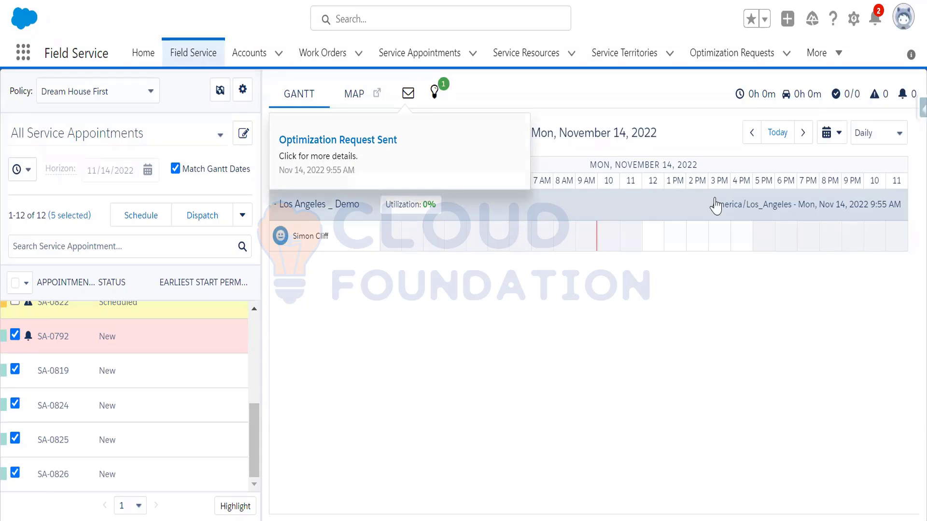
left_click(720, 57)
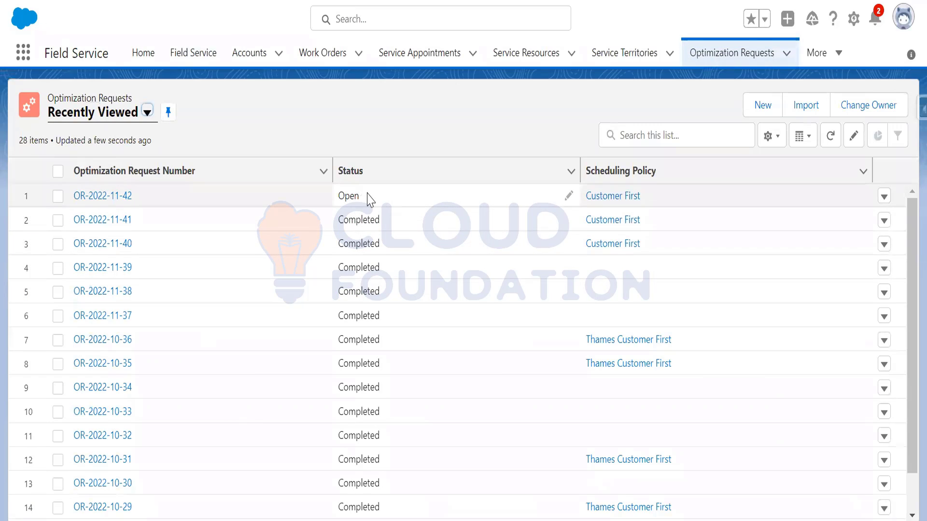
left_click(147, 113)
left_click(104, 160)
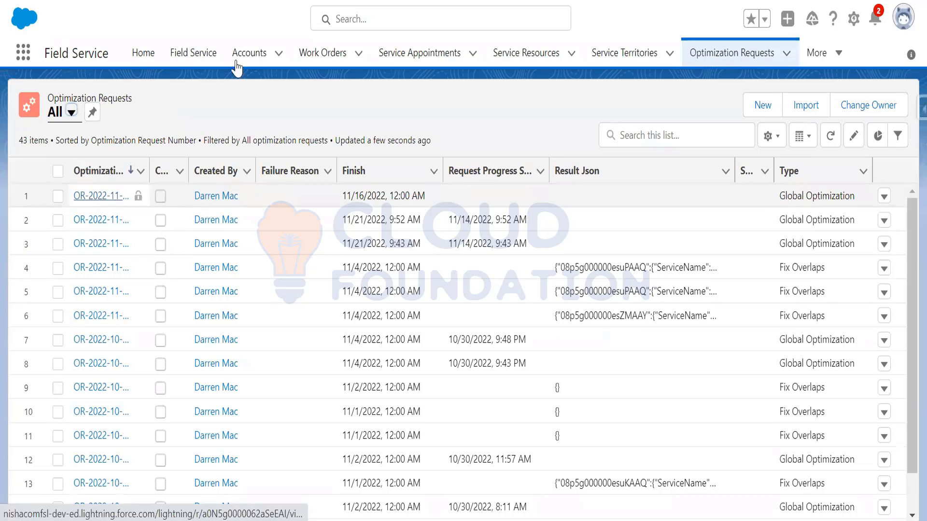
Find the Apex Jobs list in Setup, refresh it, and check the BatchGenerateBatchedOptimizationData and BatchUpdateAfterOptimization job statuses.
left_click(194, 52)
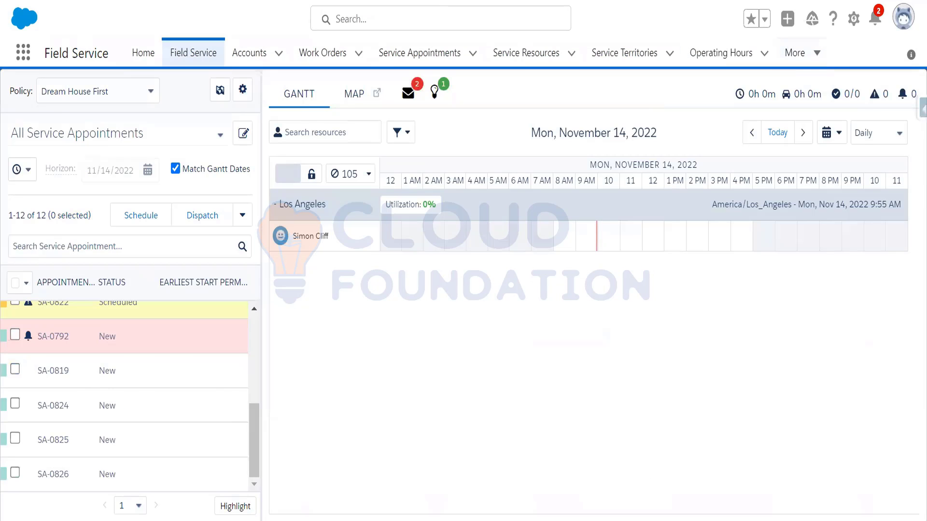
left_click(363, 0)
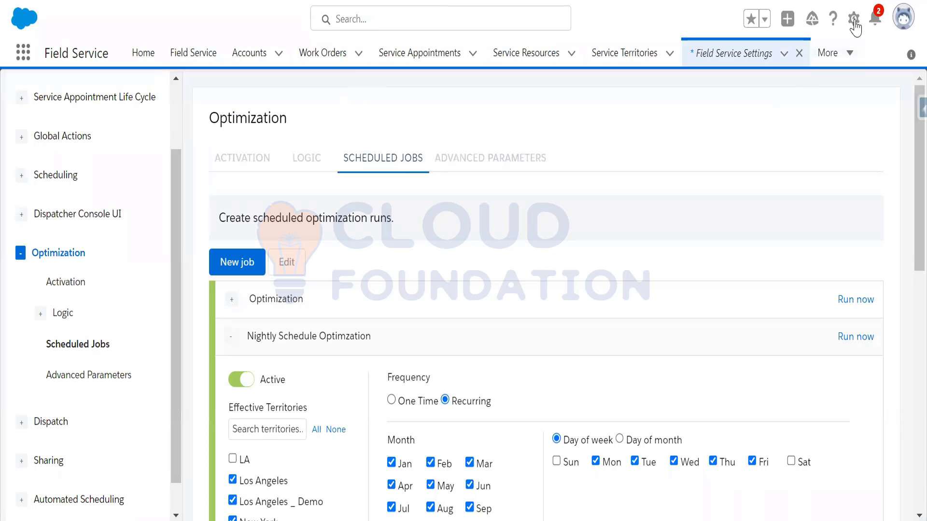
left_click(853, 19)
left_click(771, 65)
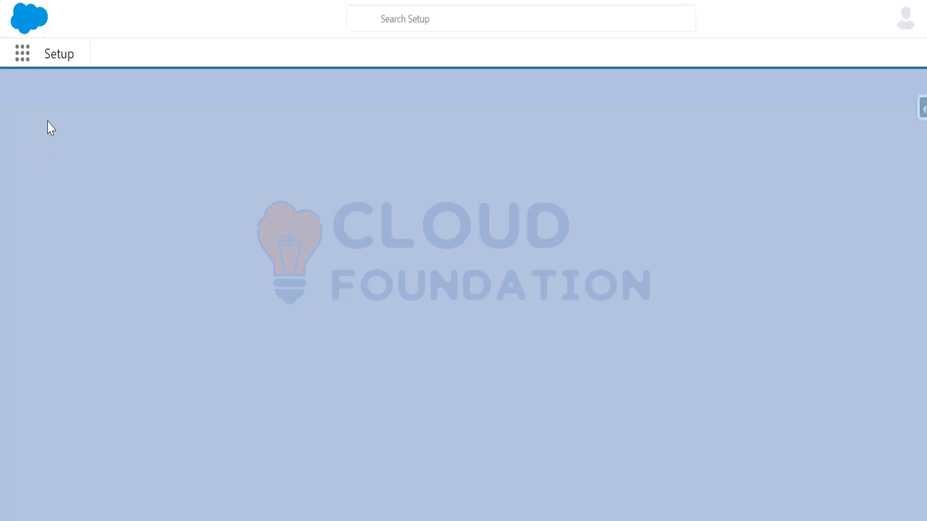
left_click(39, 97)
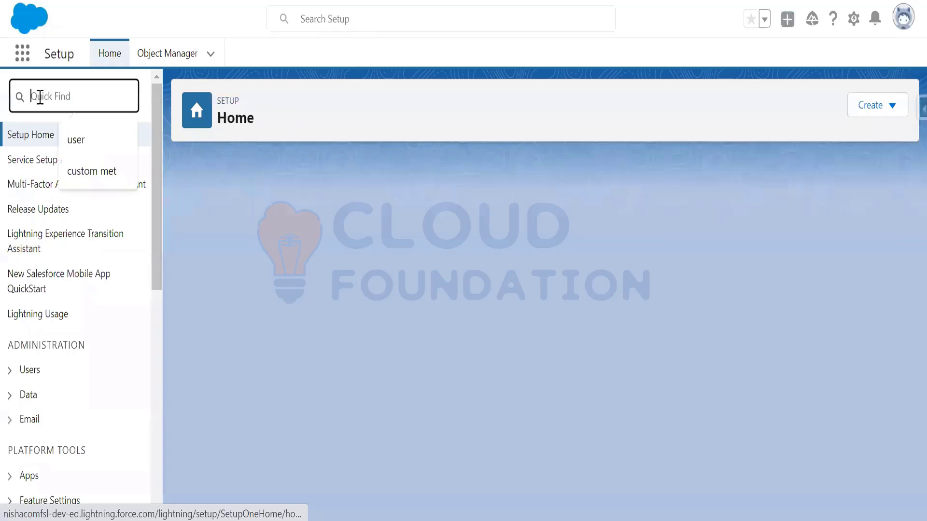
type("ap")
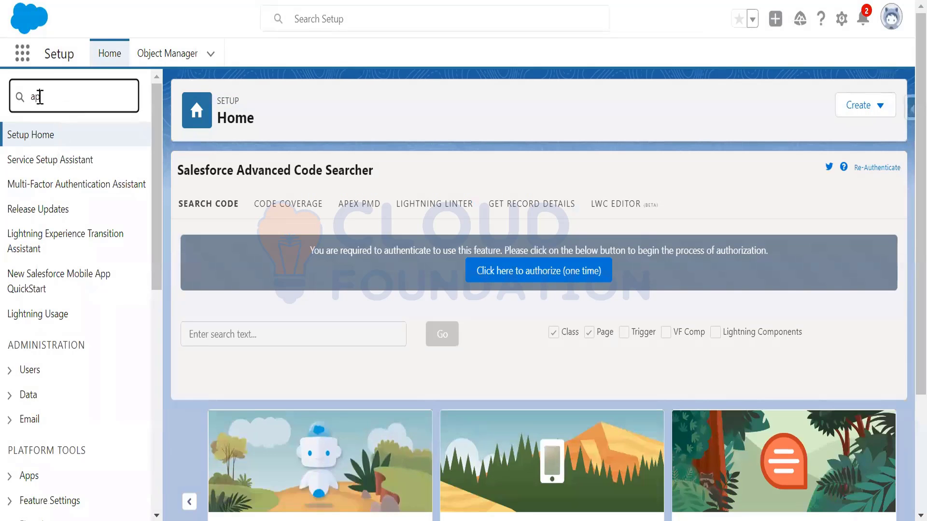
type("ex job")
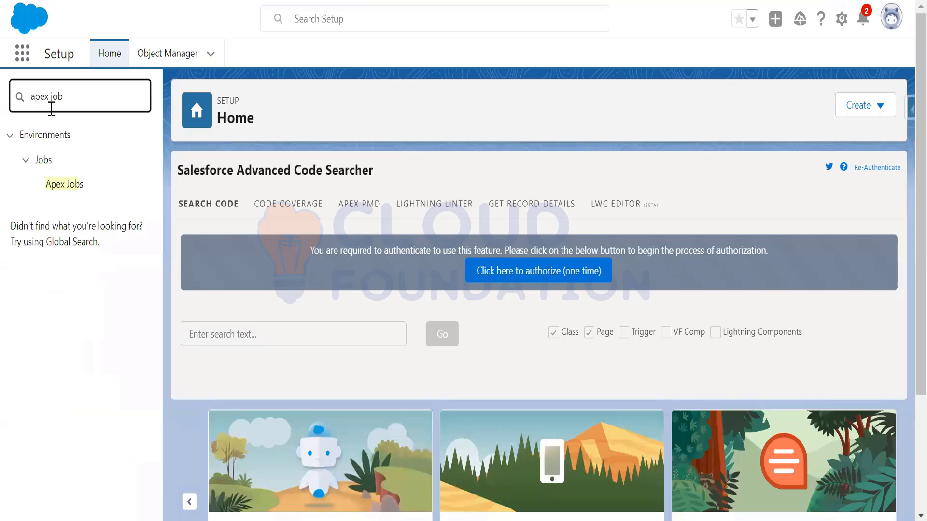
left_click(62, 184)
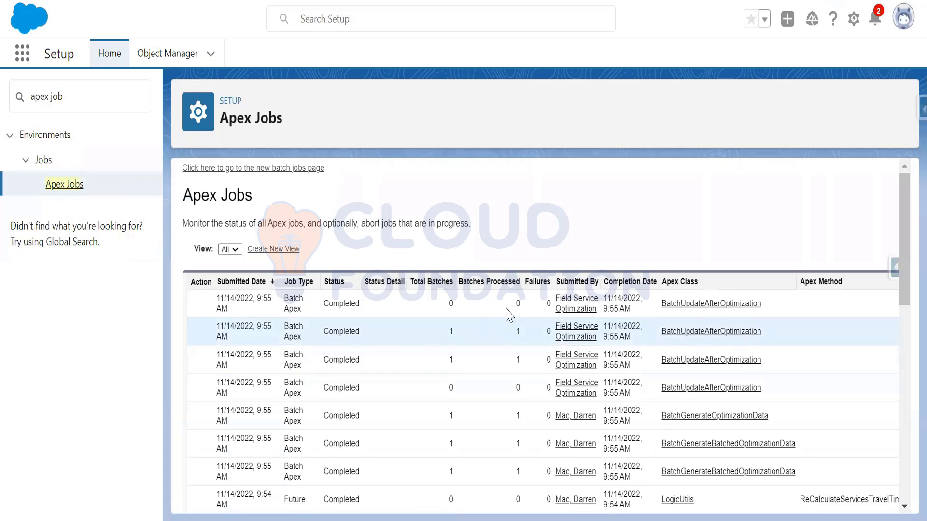
key("F5")
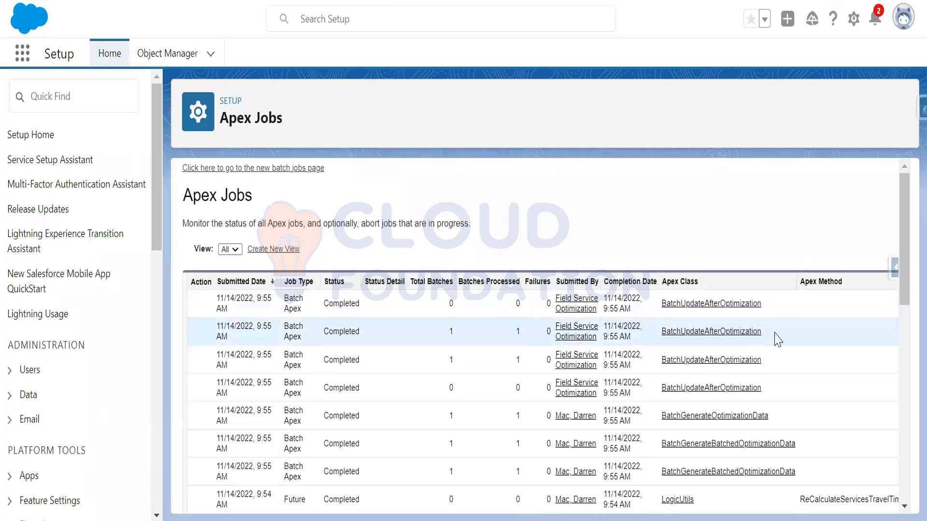
left_click_drag(805, 445, 659, 443)
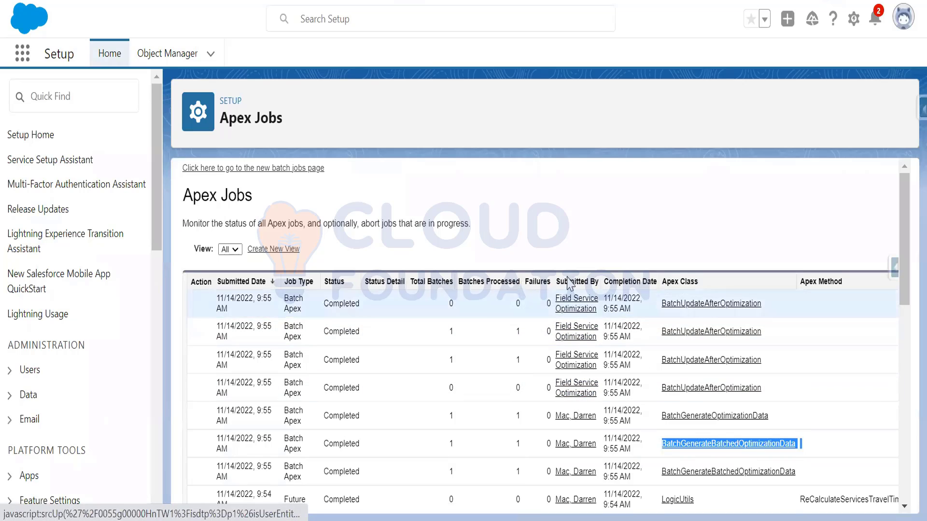
Return to the dispatcher console, inspect SA-0826's rule violation on the Gantt, and read the console notifications.
left_click(140, 1)
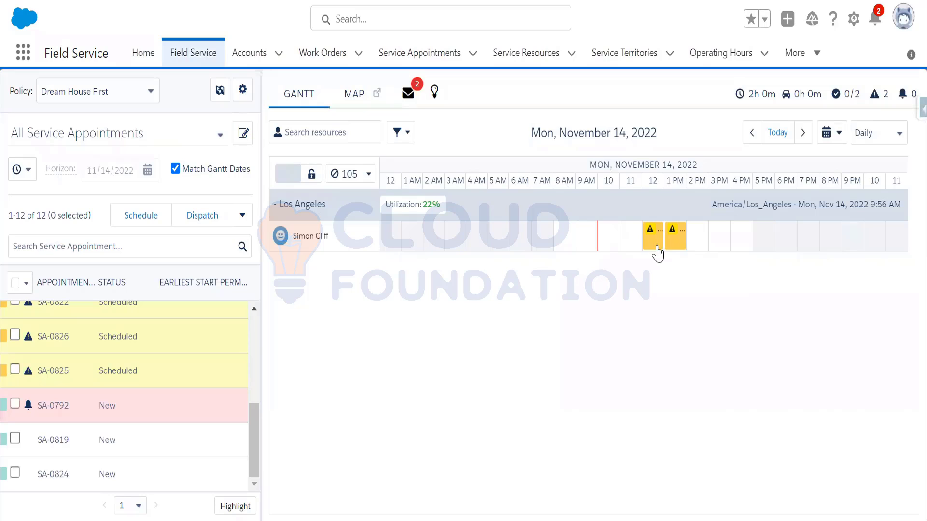
mouse_move(667, 246)
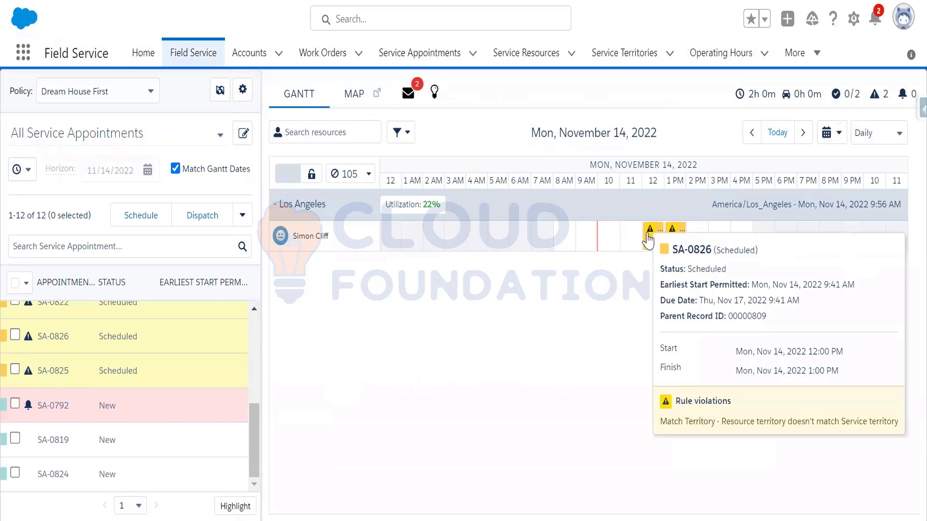
left_click(408, 94)
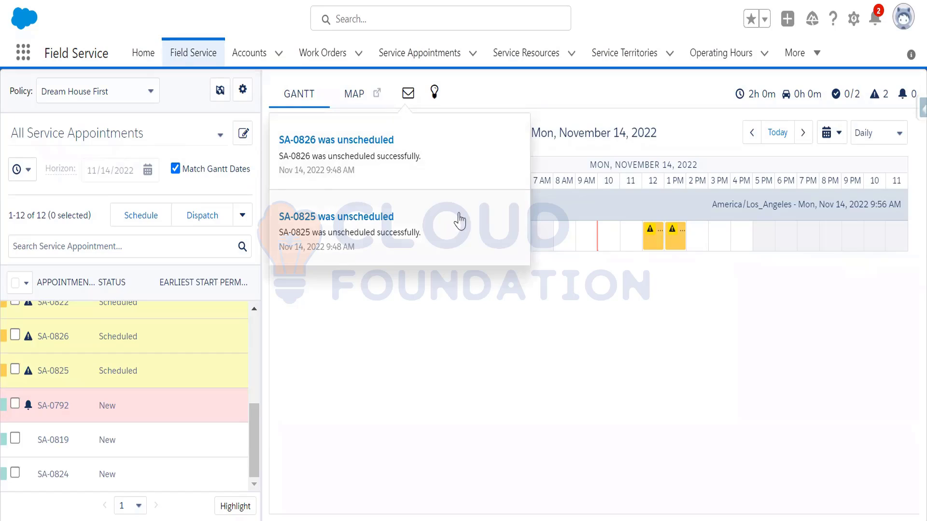
left_click(548, 87)
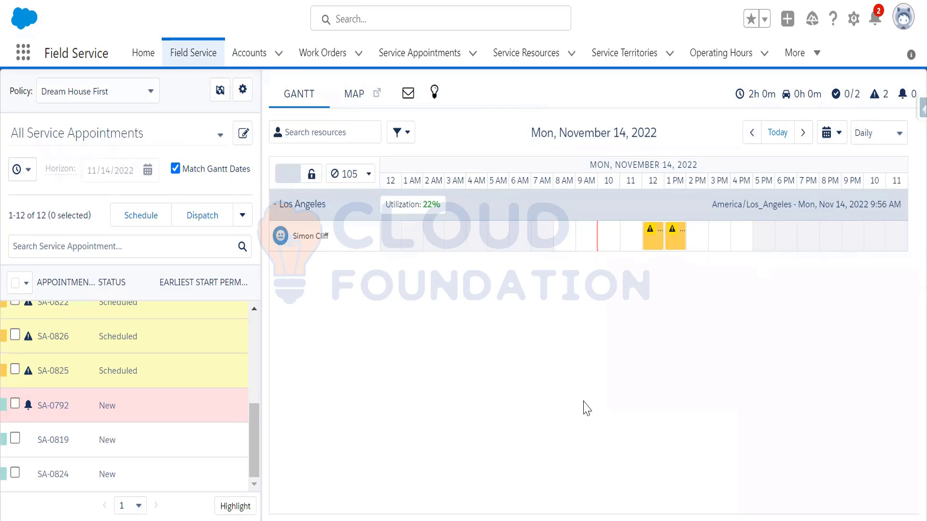
Reload the dispatcher console, review the Global Optimization activity results, and recheck SA-0826's rule violation on the Gantt.
key("F5")
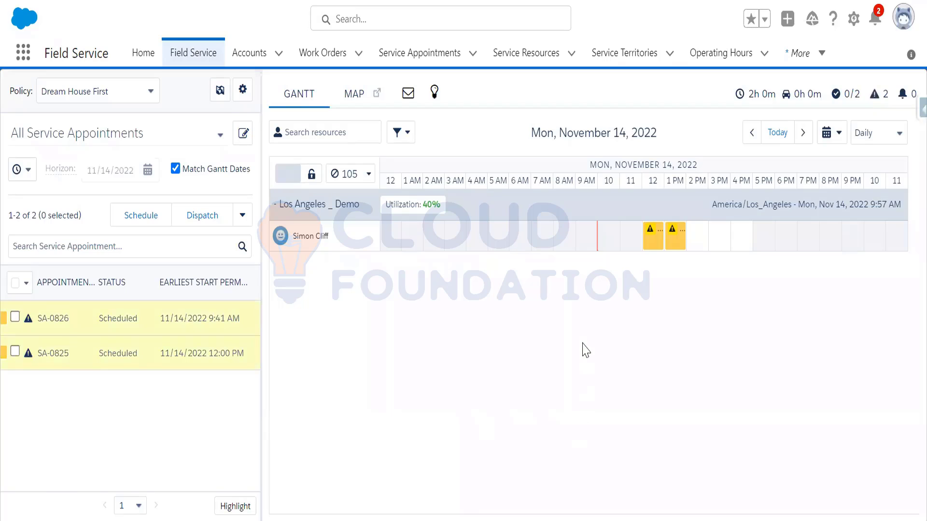
left_click(434, 94)
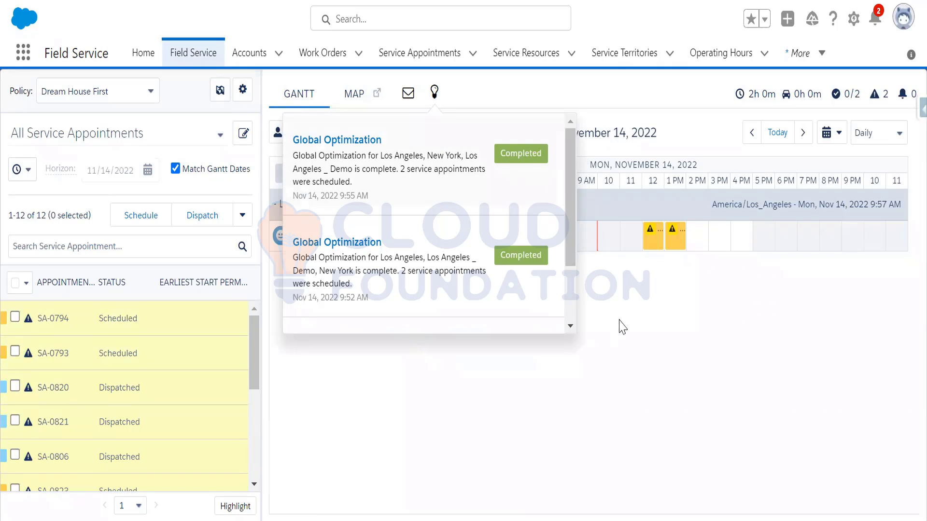
left_click(662, 286)
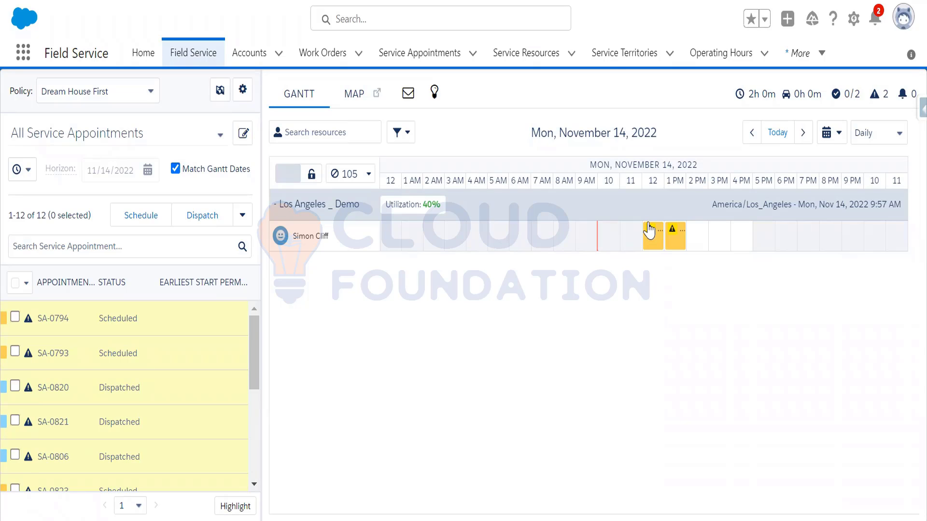
mouse_move(649, 231)
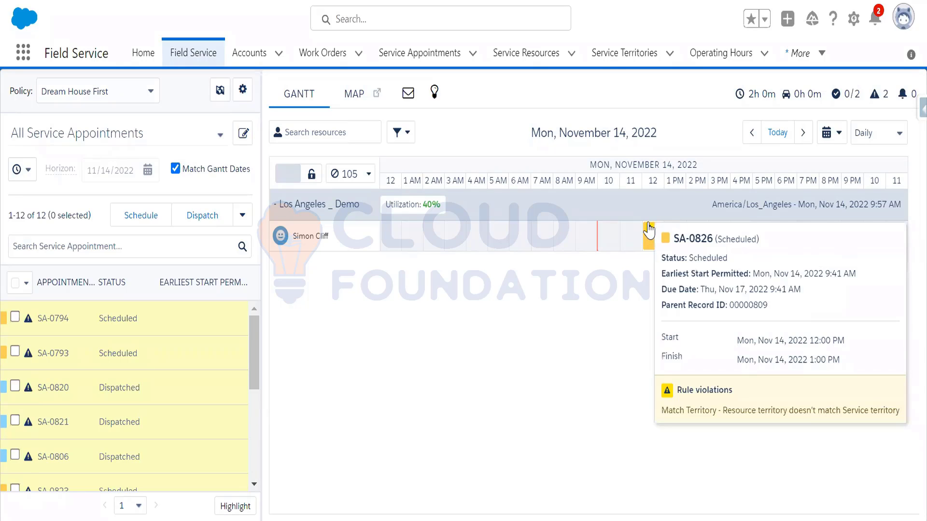